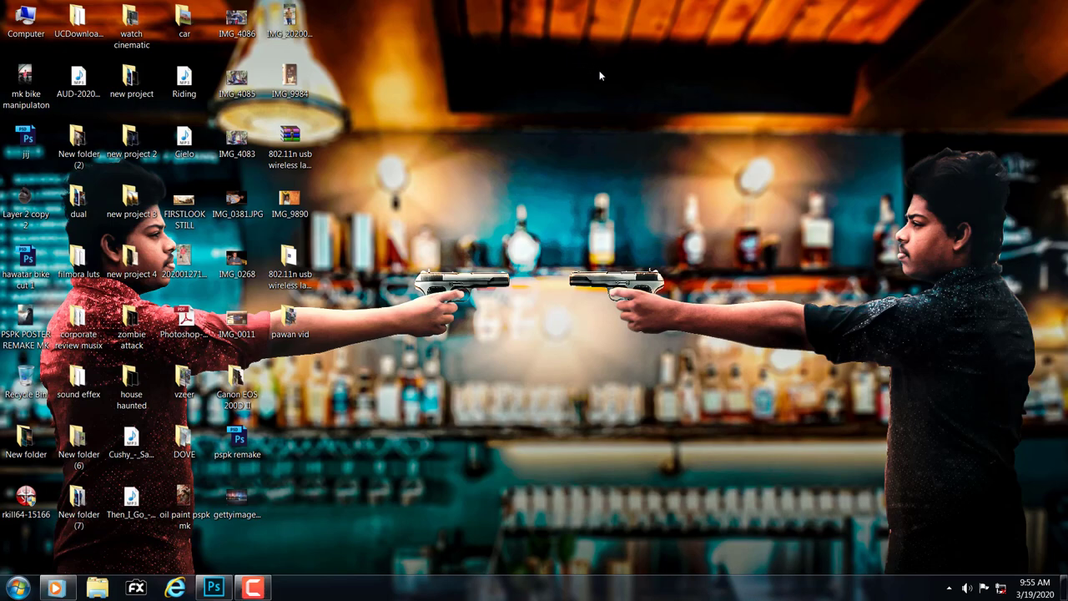
Step: Refresh the desktop icons
{"action": "right_click", "coordinate": [577, 55]}
{"action": "left_click", "coordinate": [608, 89]}
{"action": "right_click", "coordinate": [592, 83]}
{"action": "left_click", "coordinate": [624, 117]}
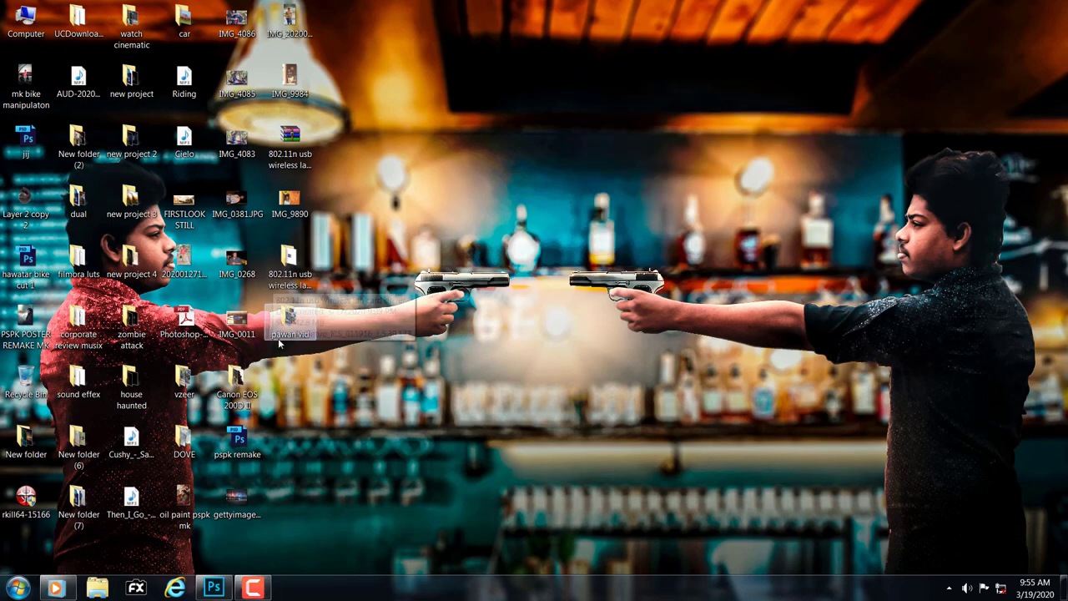
Step: Open the seated-man portrait from the pawan vid folder in Windows Photo Viewer
{"action": "double_click", "coordinate": [278, 337]}
{"action": "double_click", "coordinate": [169, 116]}
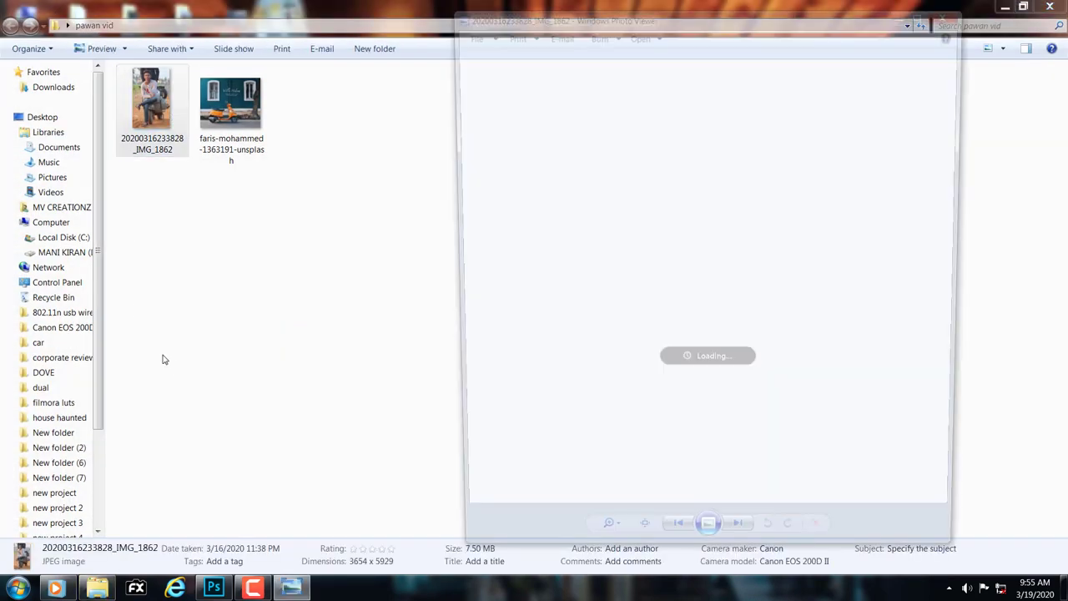
{"action": "left_click_drag", "start_coordinate": [707, 29], "coordinate": [689, 32]}
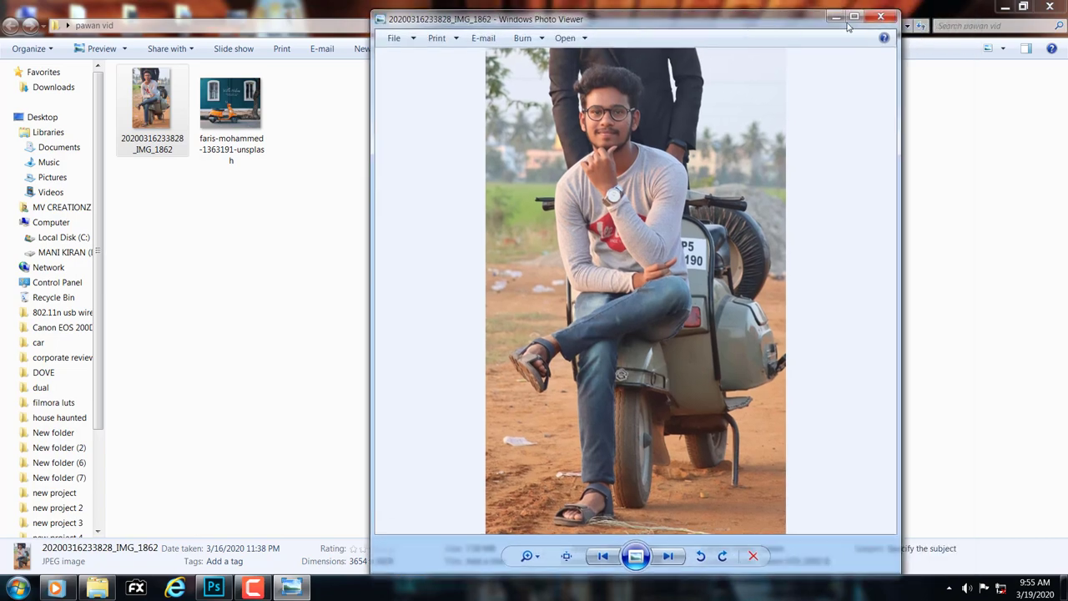
{"action": "left_click", "coordinate": [526, 557]}
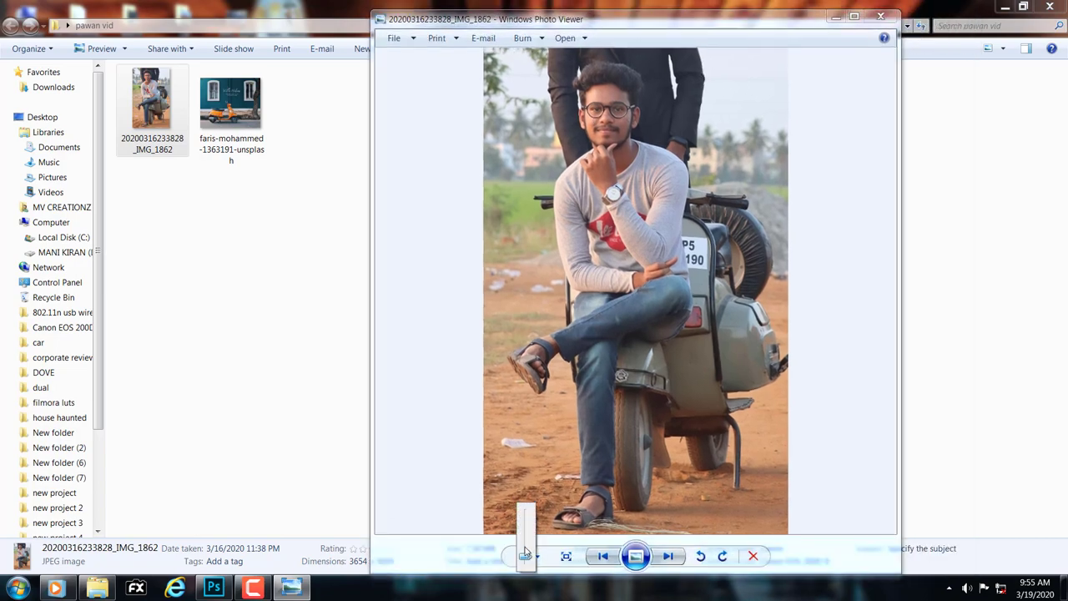
Step: Zoom into the Villa Helena scooter photo, then drag the portrait into Photoshop
{"action": "left_click", "coordinate": [669, 557]}
{"action": "left_click", "coordinate": [527, 556]}
{"action": "left_click_drag", "start_coordinate": [527, 564], "coordinate": [527, 534]}
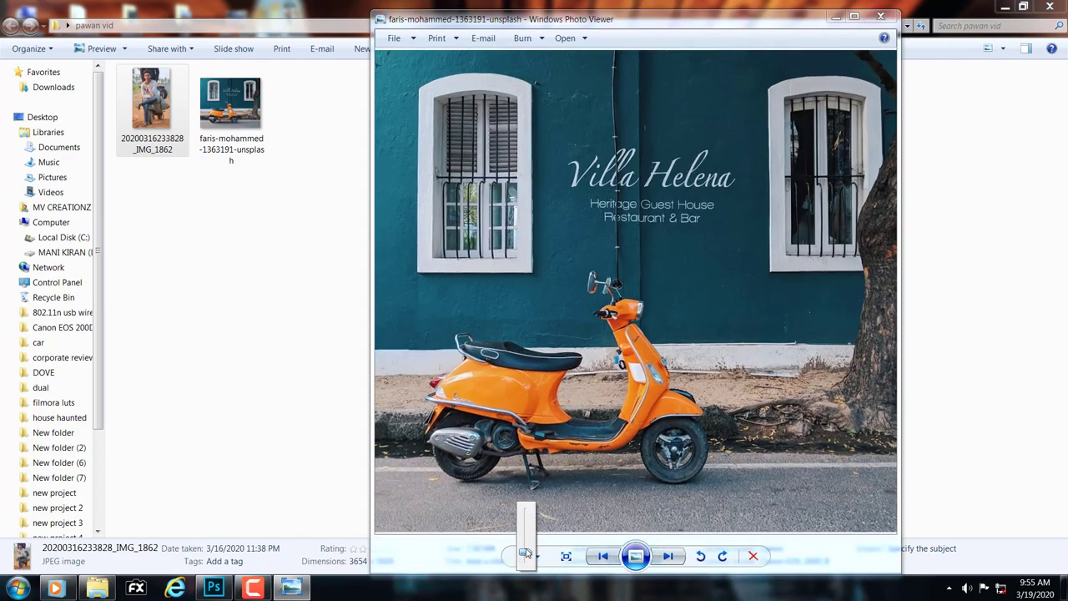
{"action": "left_click_drag", "start_coordinate": [670, 276], "coordinate": [775, 277]}
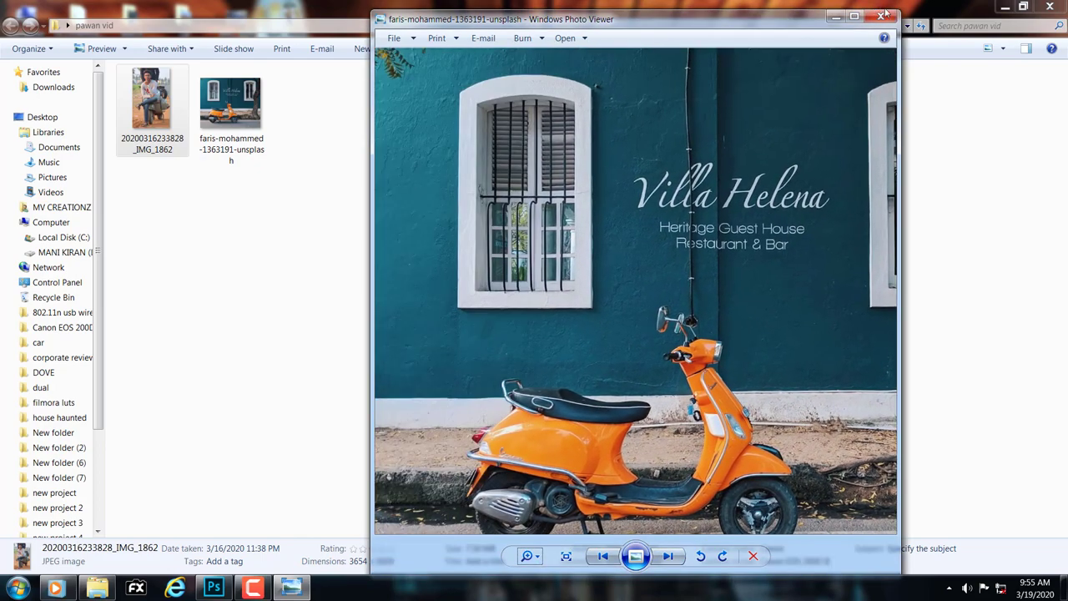
{"action": "left_click", "coordinate": [886, 15]}
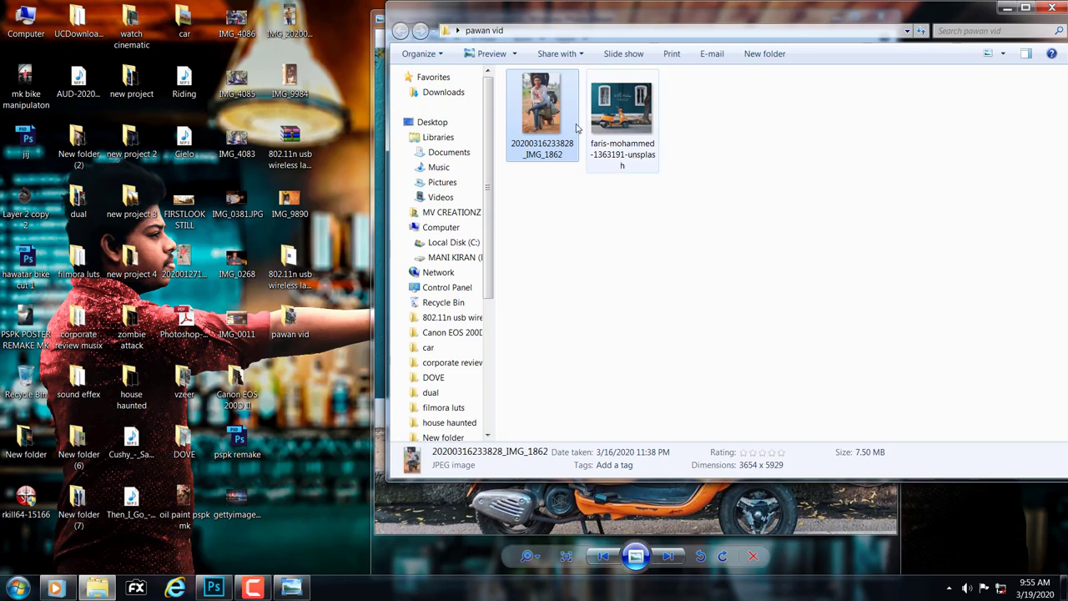
{"action": "mouse_move", "coordinate": [546, 115]}
{"action": "left_mouse_down"}
{"action": "mouse_move", "coordinate": [517, 267]}
{"action": "mouse_move", "coordinate": [527, 252]}
{"action": "left_mouse_up"}
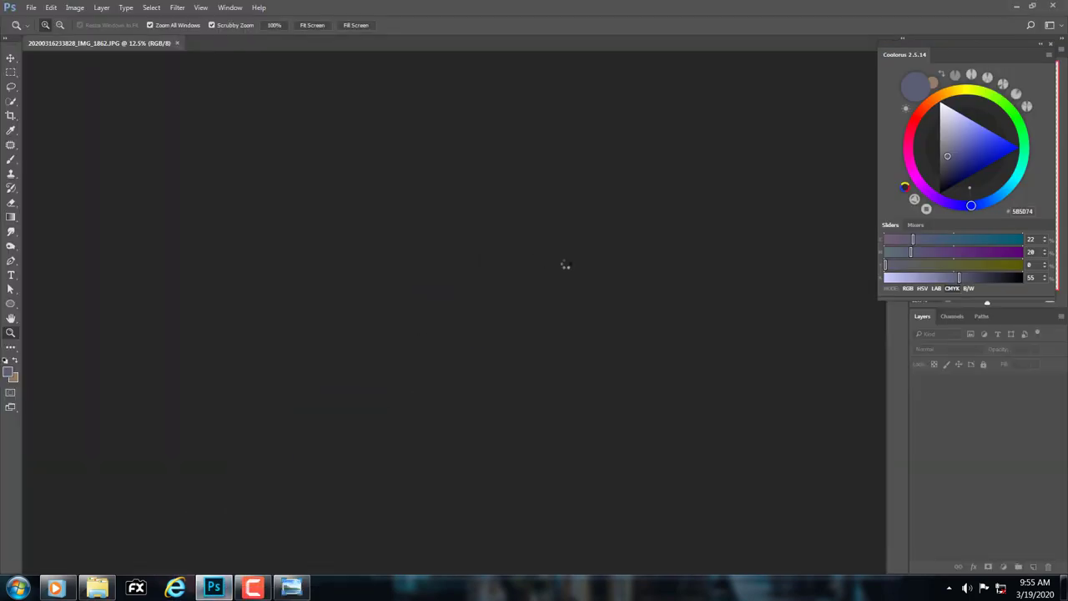
Step: Fit the portrait on screen, switch to the Pen Tool and zoom in to trace the man
{"action": "right_click", "coordinate": [417, 219]}
{"action": "left_click", "coordinate": [434, 222]}
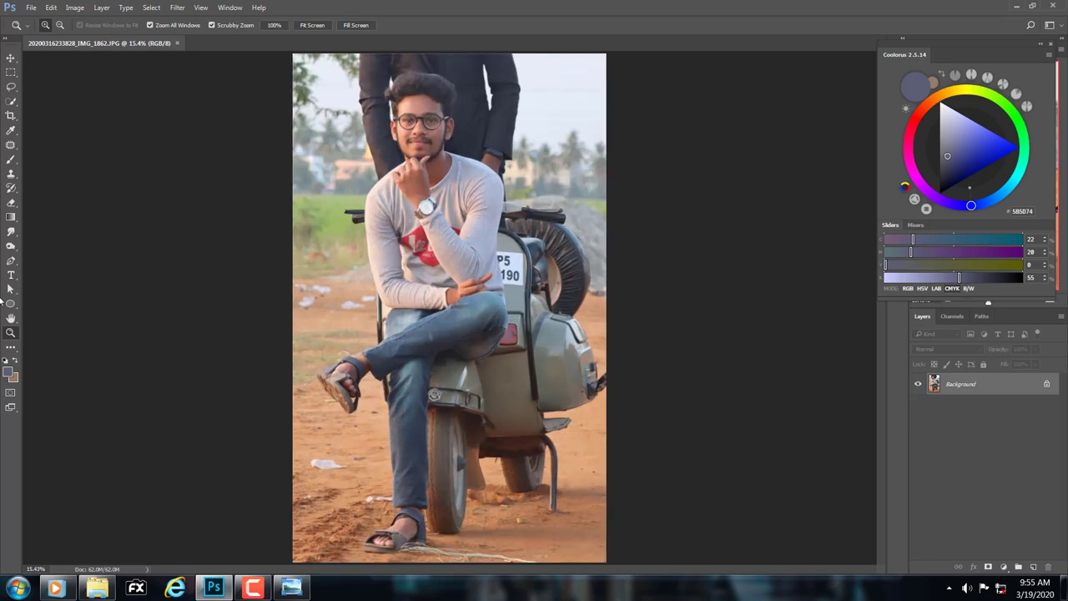
{"action": "right_click", "coordinate": [11, 262]}
{"action": "left_click", "coordinate": [58, 262]}
{"action": "scroll", "coordinate": [355, 352], "scroll_direction": "up", "scroll_amount": 5}
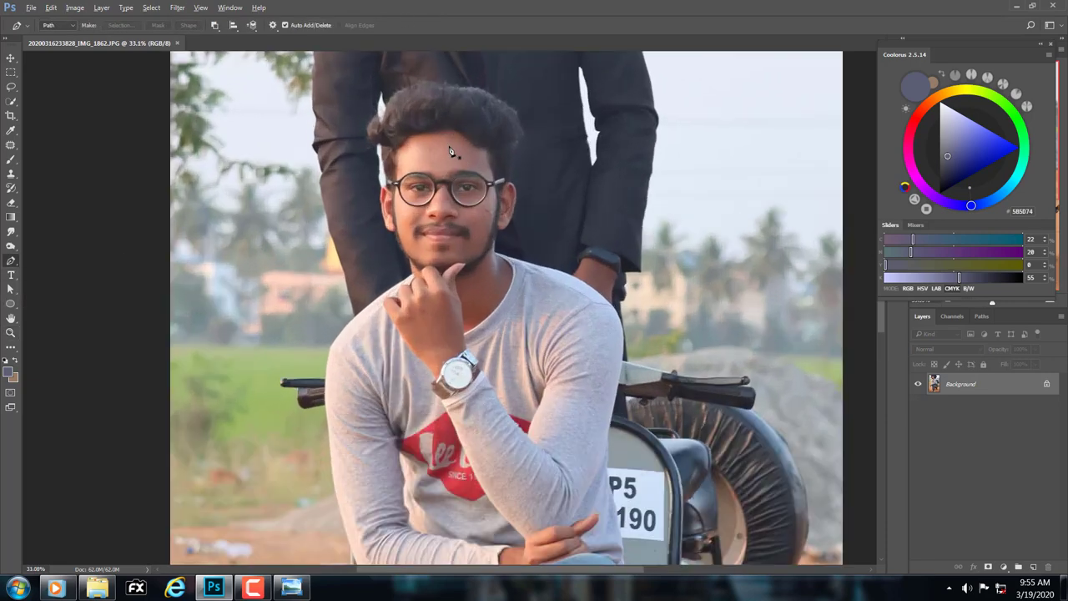
{"action": "scroll", "coordinate": [358, 288], "scroll_direction": "up", "scroll_amount": 1}
{"action": "scroll", "coordinate": [548, 131], "scroll_direction": "up", "scroll_amount": 1}
{"action": "scroll", "coordinate": [663, 176], "scroll_direction": "up", "scroll_amount": 1}
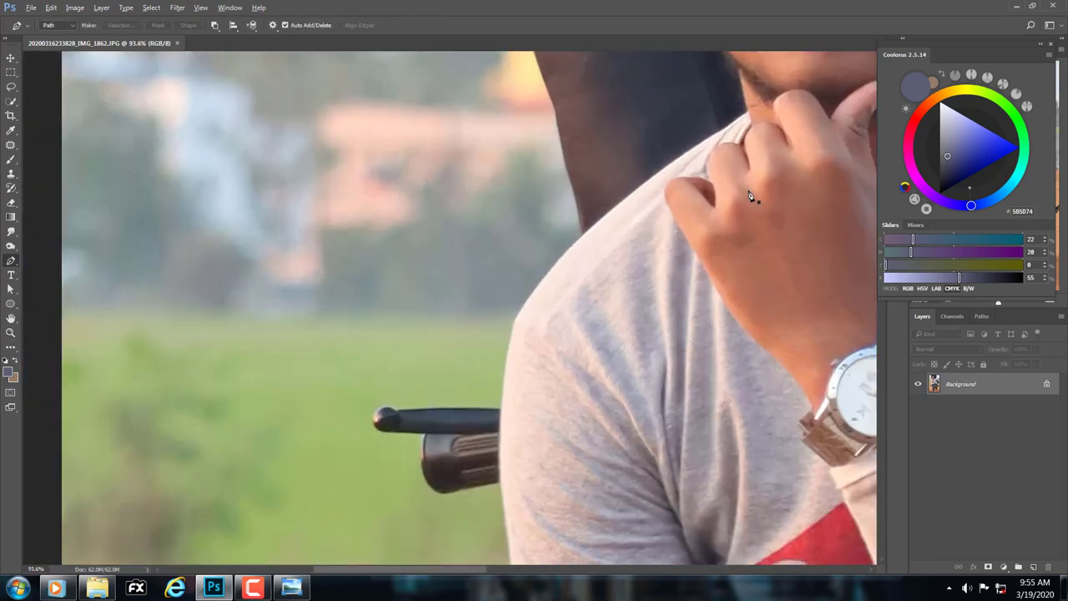
{"action": "scroll", "coordinate": [686, 177], "scroll_direction": "up", "scroll_amount": 1}
{"action": "scroll", "coordinate": [686, 177], "scroll_direction": "up", "scroll_amount": 1}
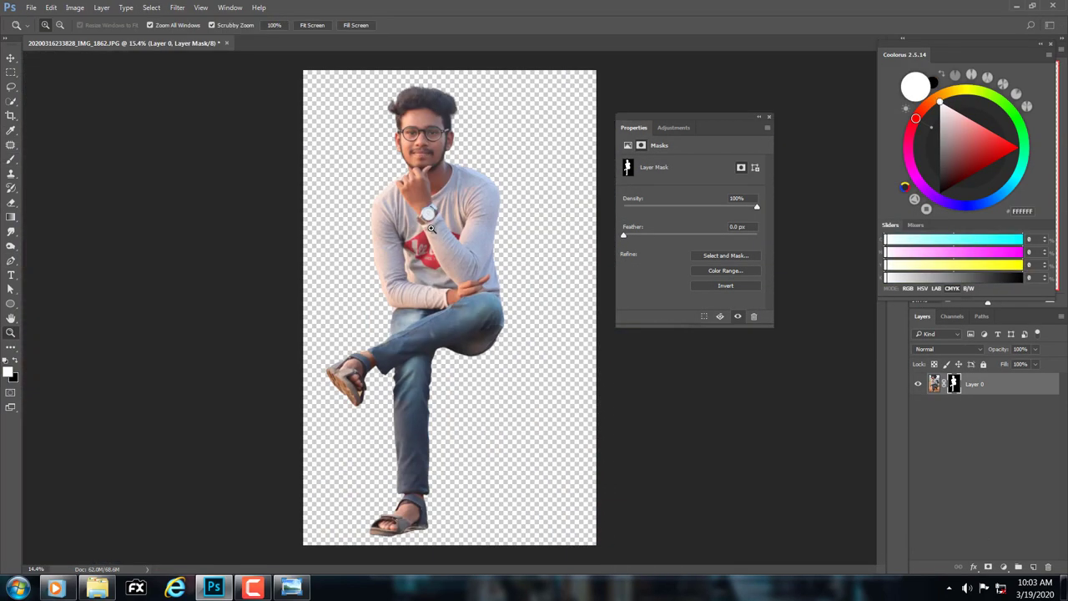
Step: Create Untitled-1 at 1384 × 1600 px, 450 ppi, white background
{"action": "left_click", "coordinate": [32, 7]}
{"action": "left_click", "coordinate": [37, 20]}
{"action": "type", "text": "450"}
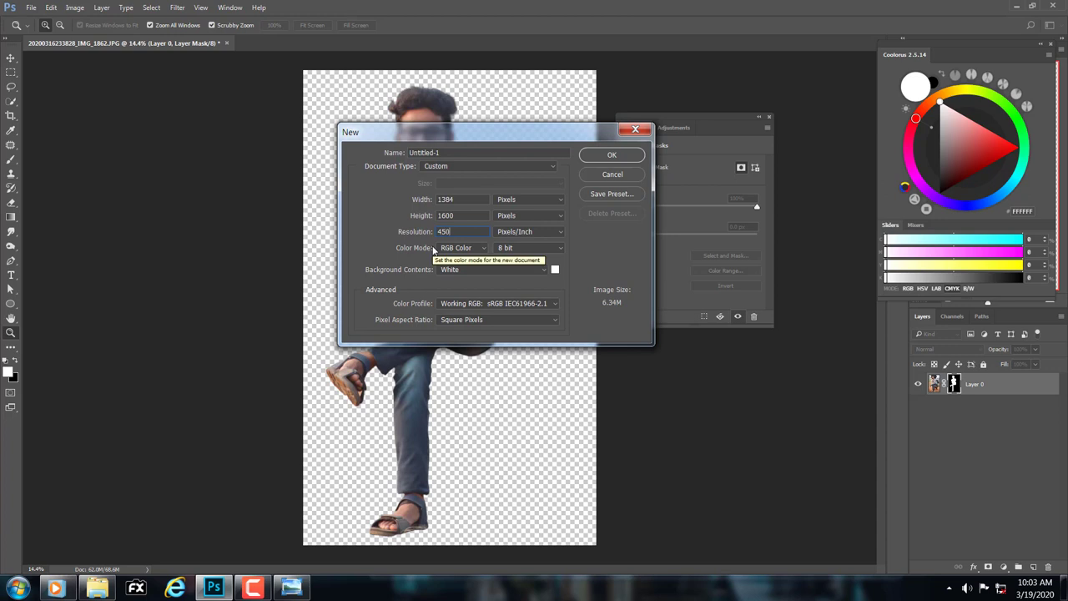
{"action": "left_click", "coordinate": [616, 156]}
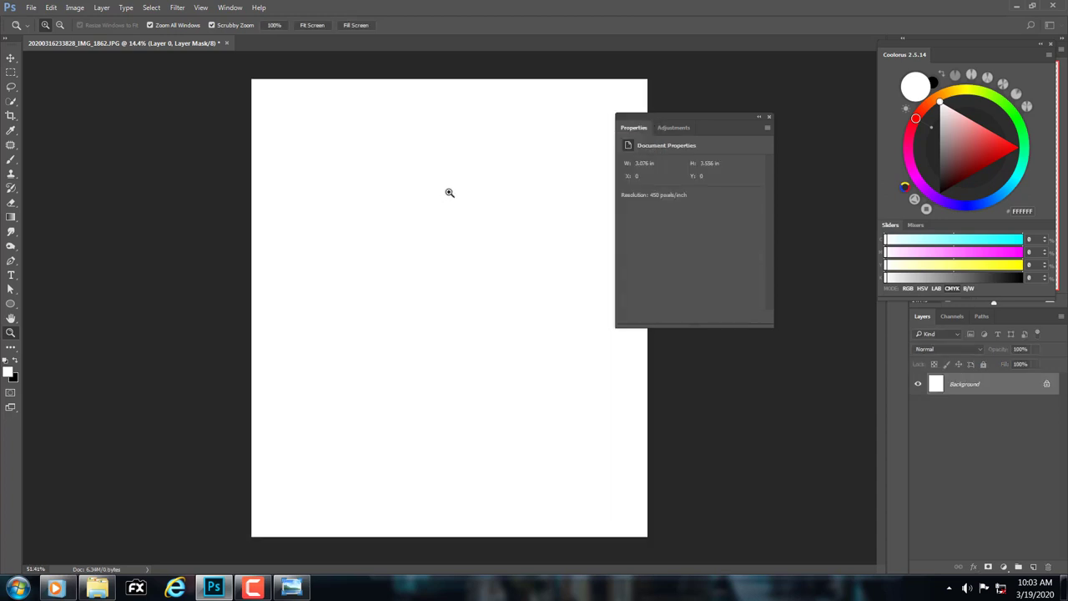
{"action": "left_click", "coordinate": [768, 118]}
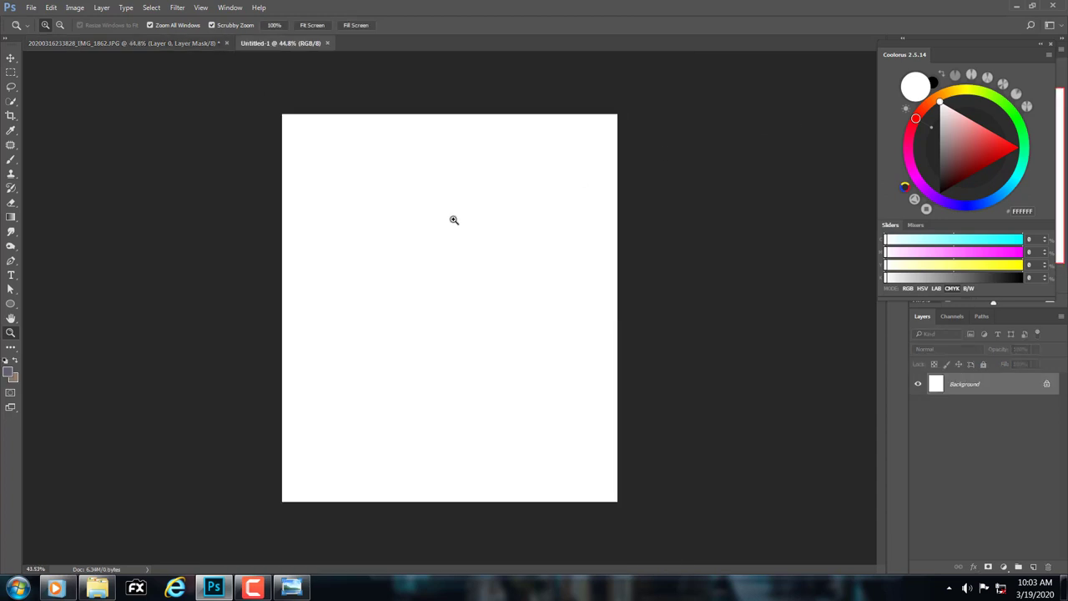
Step: Select the Move tool and switch between the cut-out portrait and Untitled-1
{"action": "left_click", "coordinate": [11, 58]}
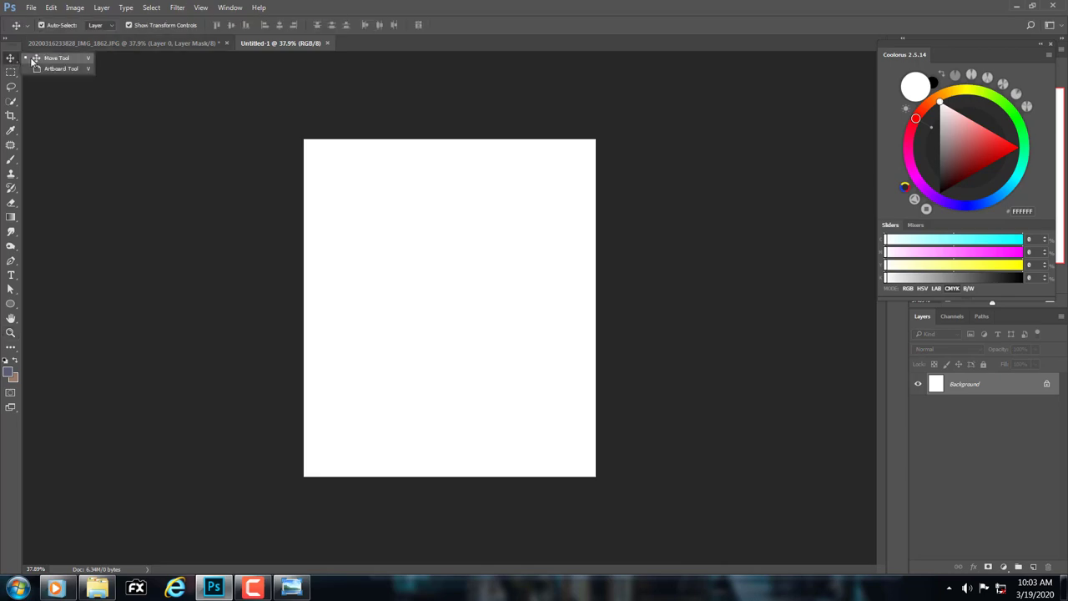
{"action": "left_click", "coordinate": [59, 43]}
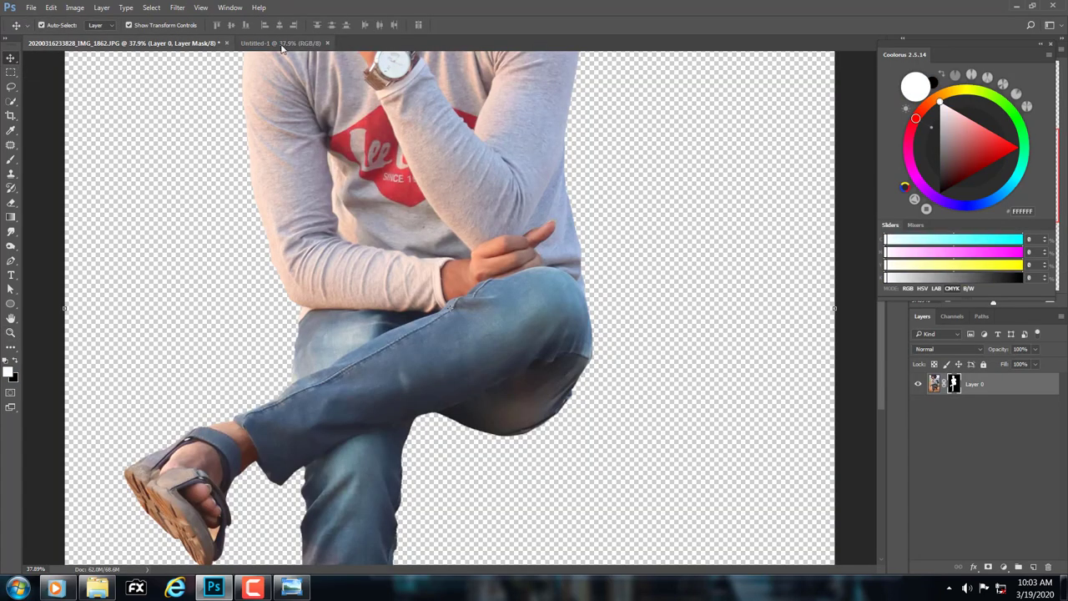
{"action": "left_click", "coordinate": [280, 42]}
{"action": "left_click", "coordinate": [30, 8]}
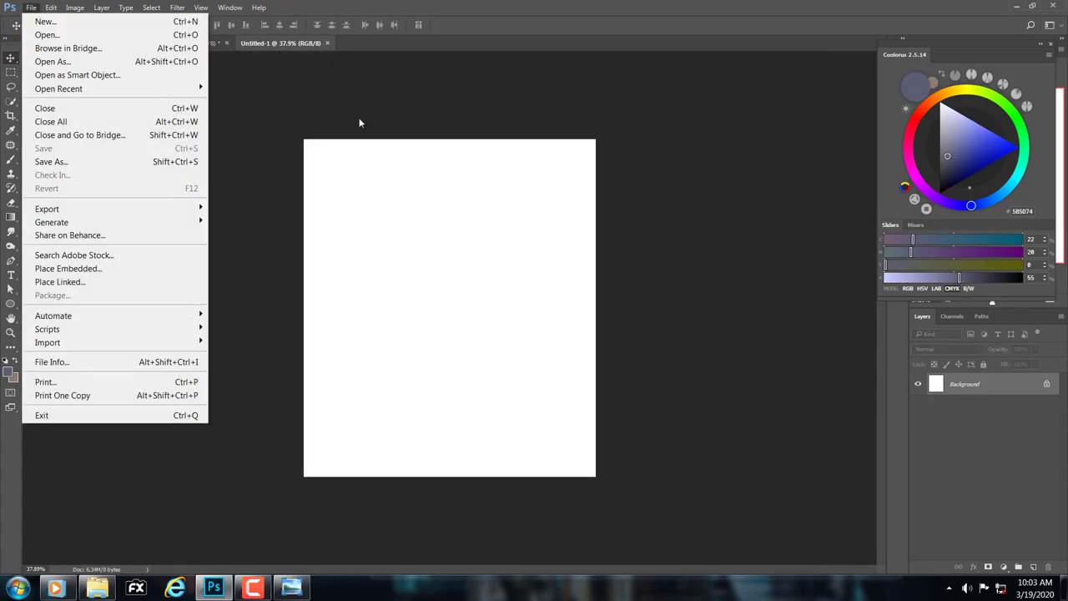
{"action": "left_click", "coordinate": [360, 122]}
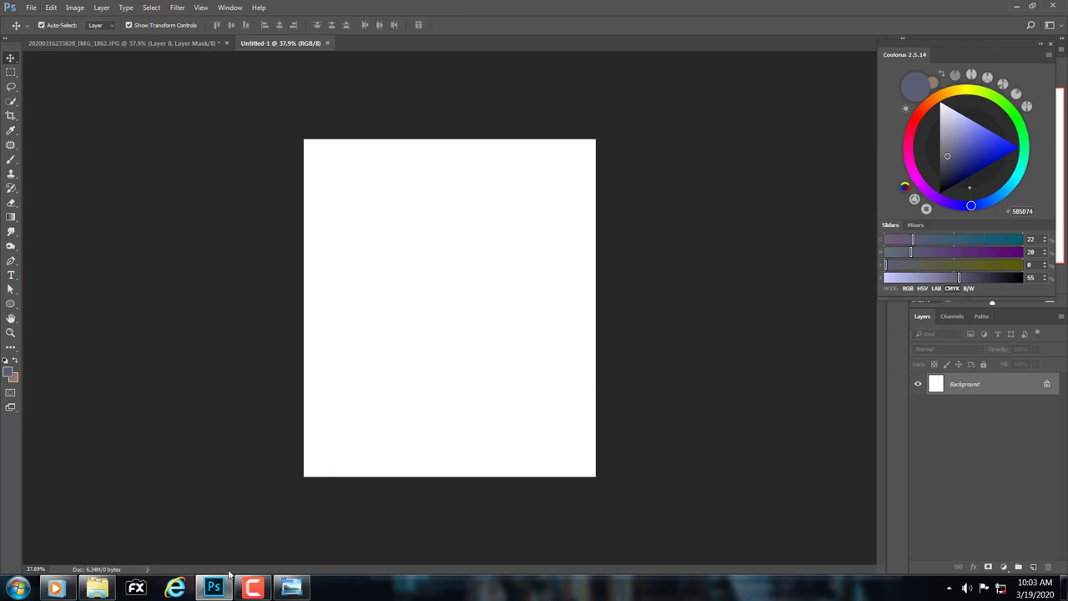
Step: Place the Villa Helena scooter photo into Untitled-1 from Explorer
{"action": "left_click", "coordinate": [105, 592]}
{"action": "left_click_drag", "start_coordinate": [624, 125], "coordinate": [375, 325]}
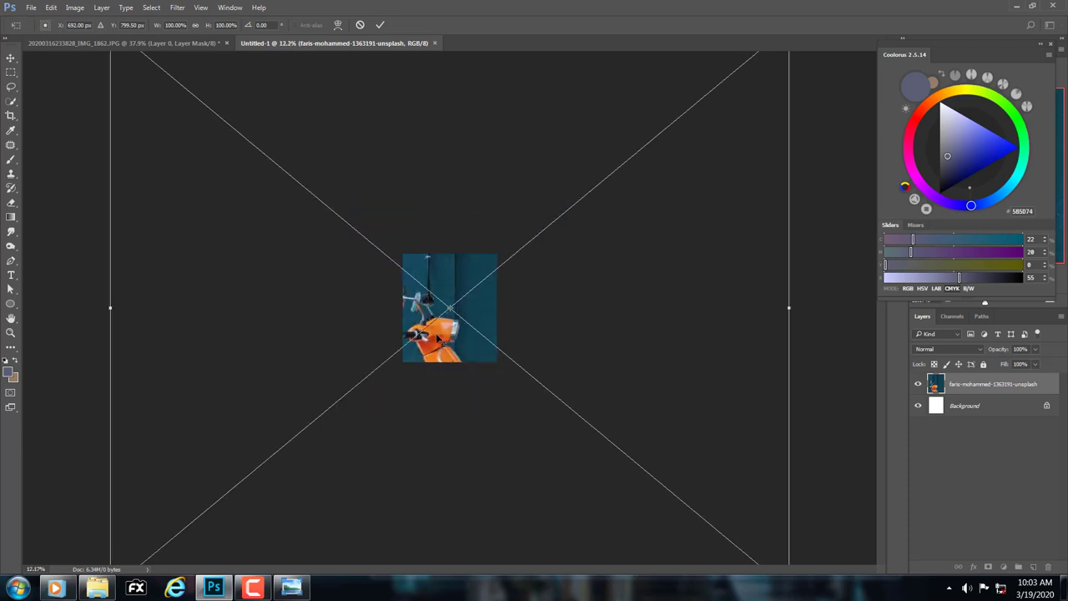
{"action": "left_click_drag", "start_coordinate": [563, 219], "coordinate": [459, 299]}
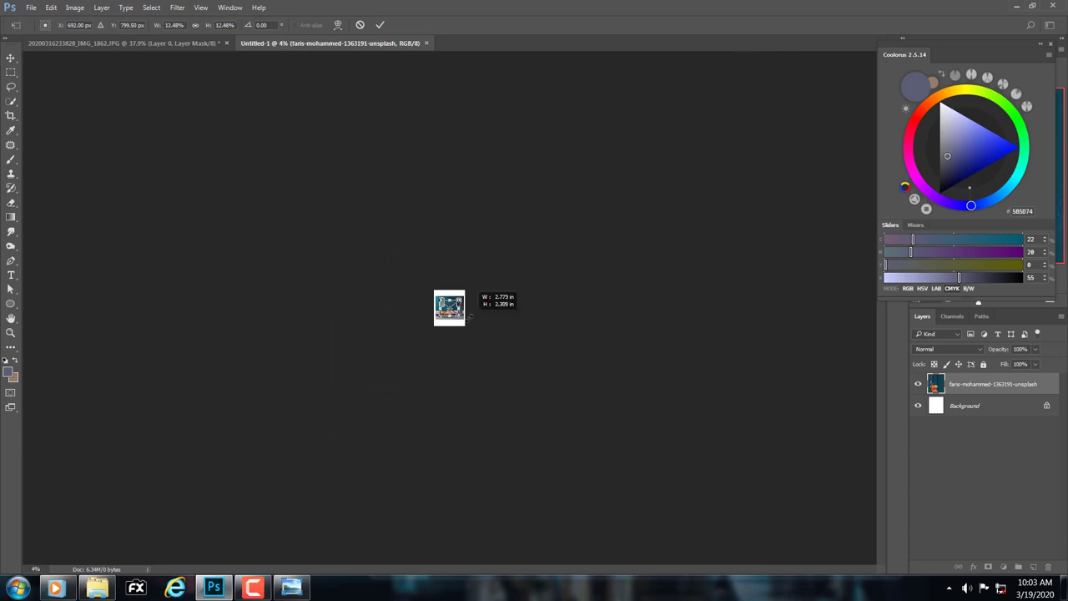
{"action": "scroll", "coordinate": [472, 332], "scroll_direction": "up", "scroll_amount": 3}
{"action": "scroll", "coordinate": [472, 332], "scroll_direction": "up", "scroll_amount": 1}
{"action": "scroll", "coordinate": [476, 333], "scroll_direction": "up", "scroll_amount": 2}
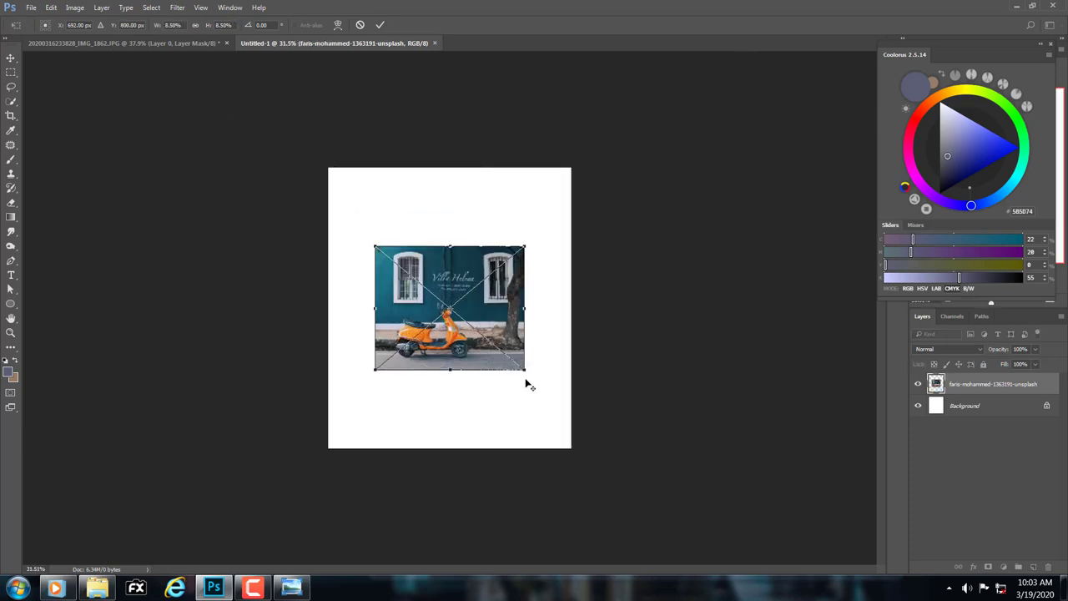
{"action": "scroll", "coordinate": [529, 381], "scroll_direction": "up", "scroll_amount": 2}
Step: Scale and nudge the scooter photo to fill the canvas, then commit the transform
{"action": "left_click_drag", "start_coordinate": [548, 392], "coordinate": [749, 503]}
{"action": "mouse_move", "coordinate": [547, 428]}
{"action": "left_mouse_down"}
{"action": "mouse_move", "coordinate": [607, 425]}
{"action": "mouse_move", "coordinate": [613, 414]}
{"action": "left_mouse_up"}
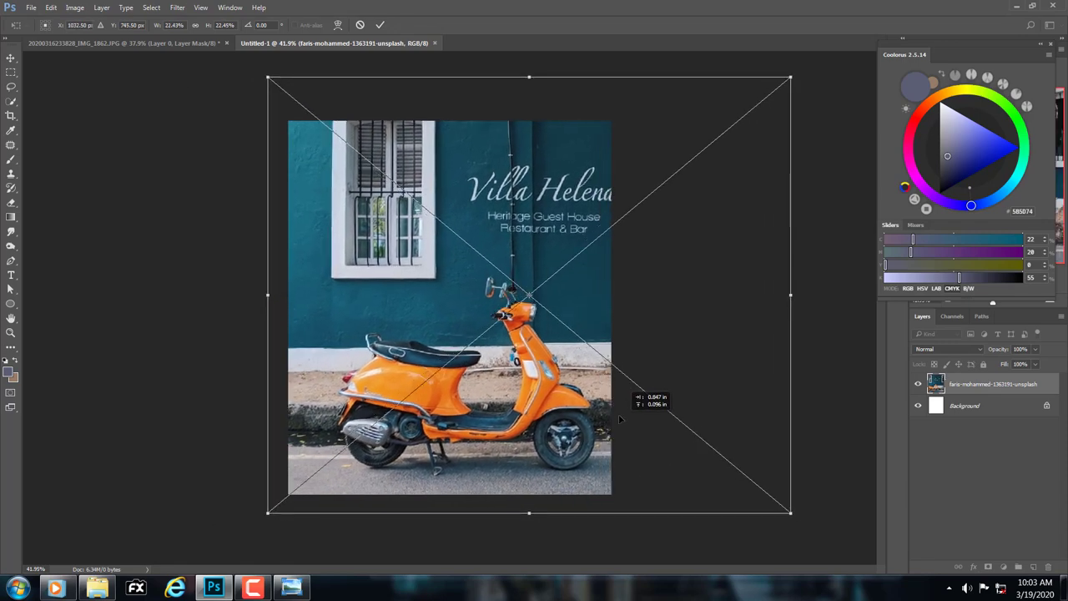
{"action": "scroll", "coordinate": [612, 417], "scroll_direction": "down", "scroll_amount": 3}
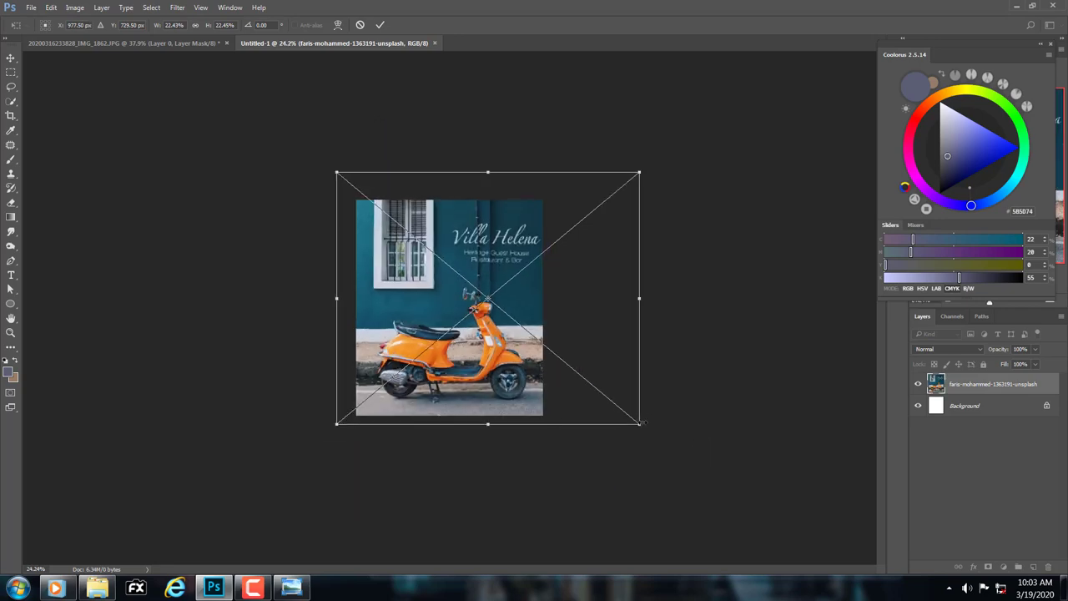
{"action": "left_click_drag", "start_coordinate": [656, 438], "coordinate": [674, 442]}
{"action": "mouse_move", "coordinate": [622, 389]}
{"action": "left_mouse_down"}
{"action": "mouse_move", "coordinate": [607, 388]}
{"action": "mouse_move", "coordinate": [620, 384]}
{"action": "left_mouse_up"}
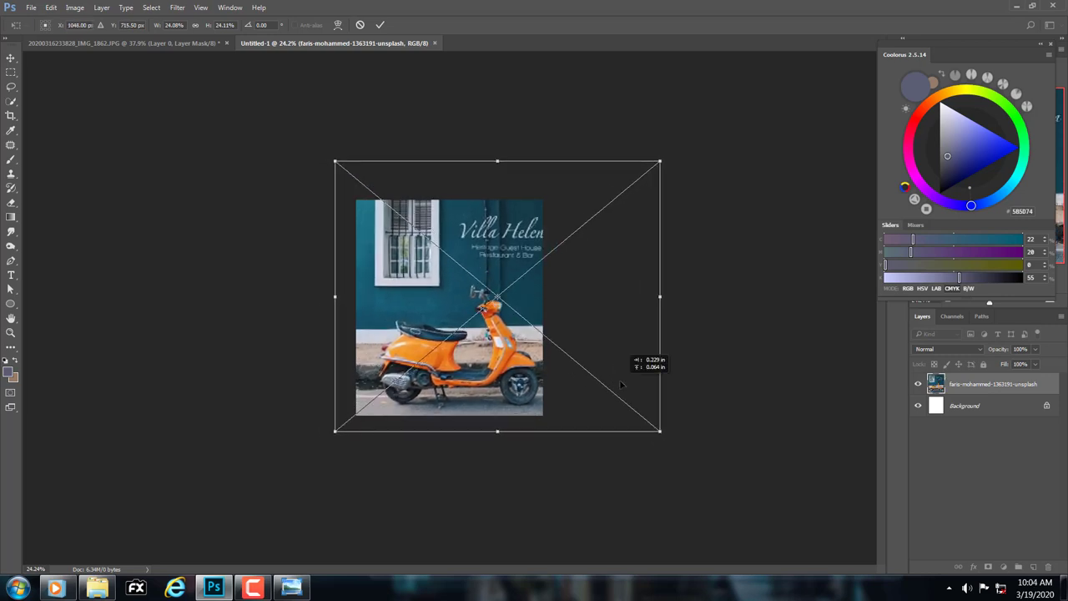
{"action": "left_click", "coordinate": [378, 28]}
{"action": "left_click_drag", "start_coordinate": [392, 307], "coordinate": [439, 307]}
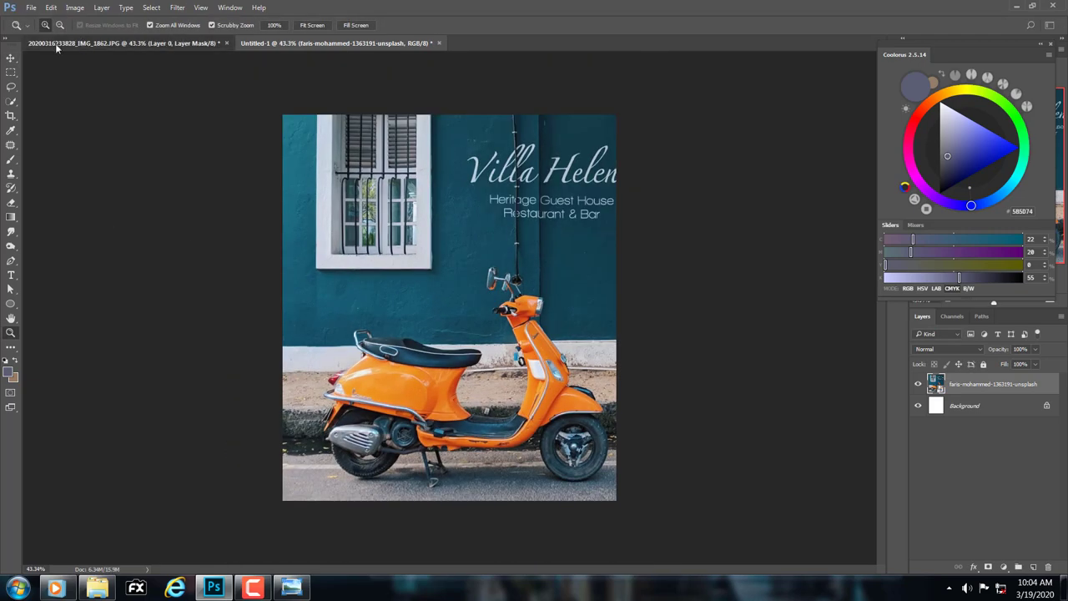
Step: Drag the cut-out man into Untitled-1, shrink him to about quarter size and move him up-left
{"action": "left_click", "coordinate": [55, 43]}
{"action": "left_click", "coordinate": [11, 57]}
{"action": "mouse_move", "coordinate": [407, 142]}
{"action": "left_mouse_down"}
{"action": "mouse_move", "coordinate": [271, 48]}
{"action": "mouse_move", "coordinate": [373, 256]}
{"action": "left_mouse_up"}
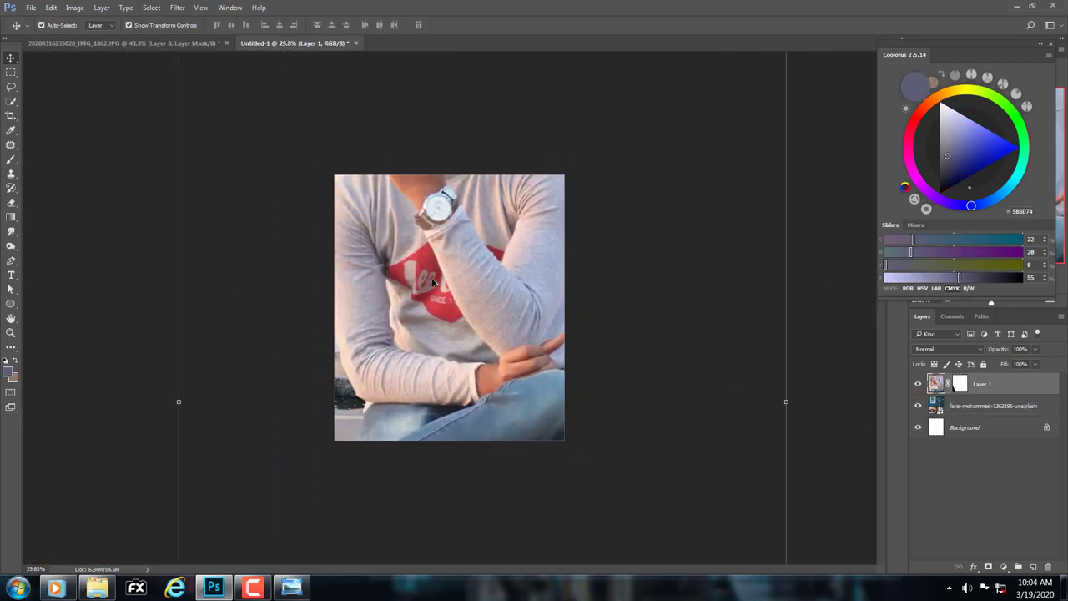
{"action": "scroll", "coordinate": [433, 283], "scroll_direction": "down", "scroll_amount": 3}
{"action": "left_click", "coordinate": [611, 115]}
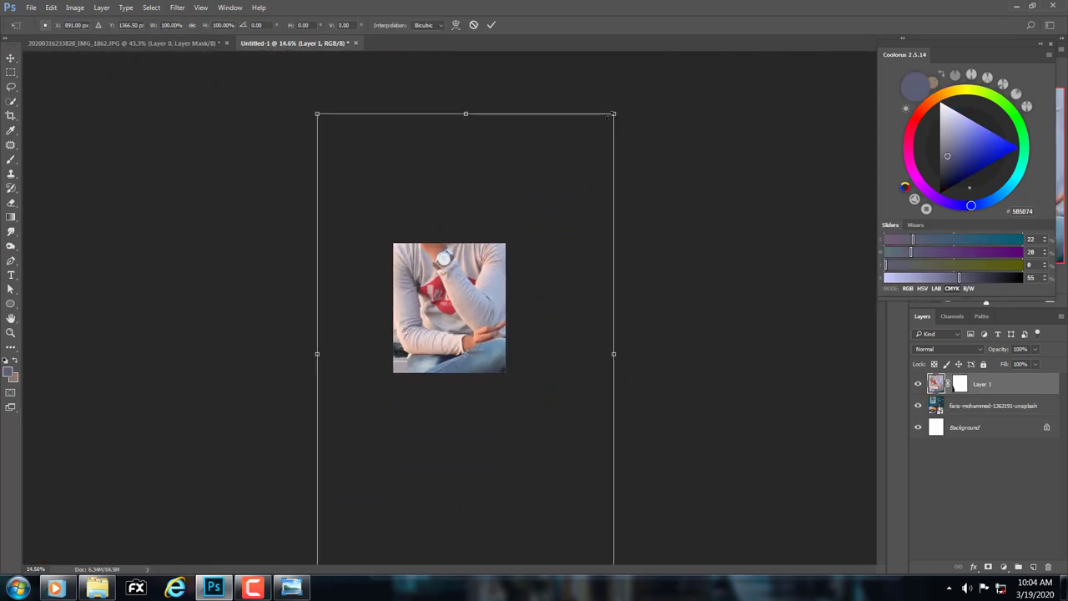
{"action": "left_click_drag", "start_coordinate": [613, 113], "coordinate": [504, 293]}
{"action": "scroll", "coordinate": [451, 308], "scroll_direction": "up", "scroll_amount": 1}
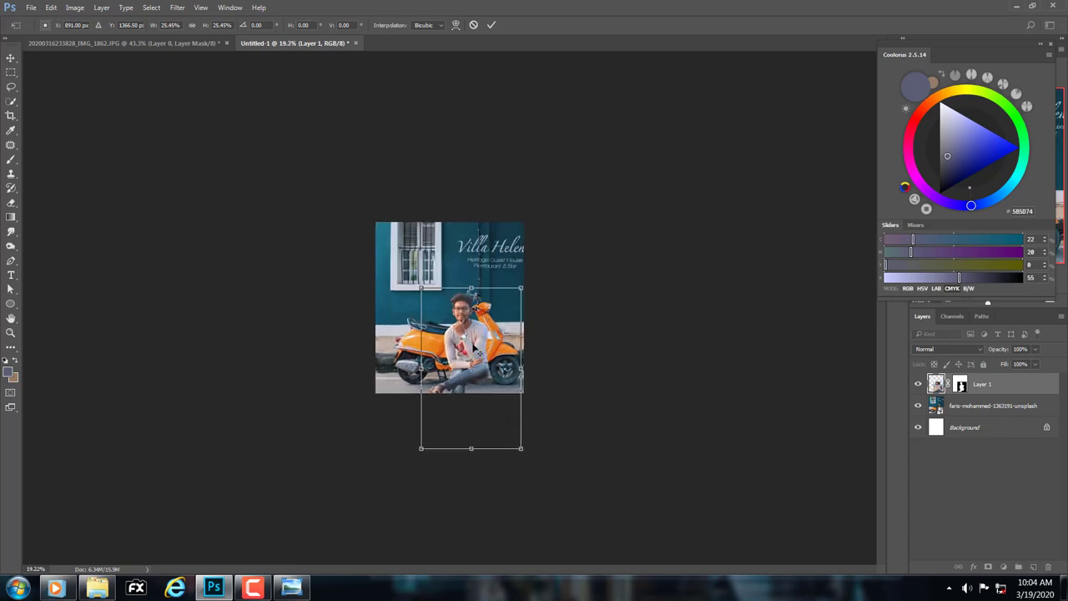
{"action": "scroll", "coordinate": [474, 350], "scroll_direction": "up", "scroll_amount": 5}
{"action": "scroll", "coordinate": [474, 350], "scroll_direction": "down", "scroll_amount": 2}
{"action": "left_click_drag", "start_coordinate": [500, 388], "coordinate": [421, 250]}
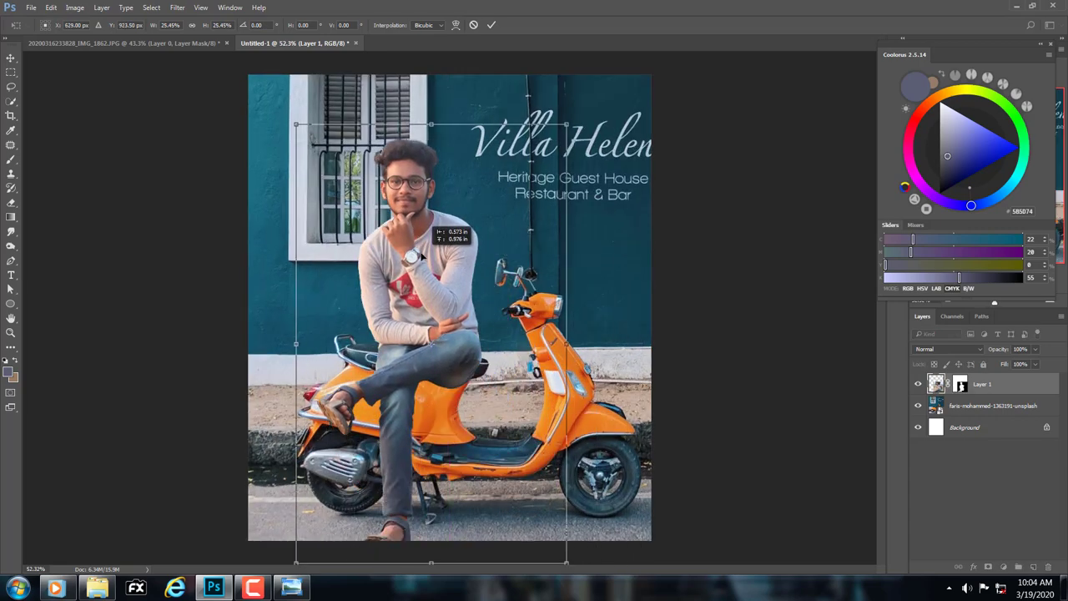
{"action": "key", "text": "Return"}
Step: Scale the man down further and shift him onto the scooter seat
{"action": "scroll", "coordinate": [451, 310], "scroll_direction": "down", "scroll_amount": 1}
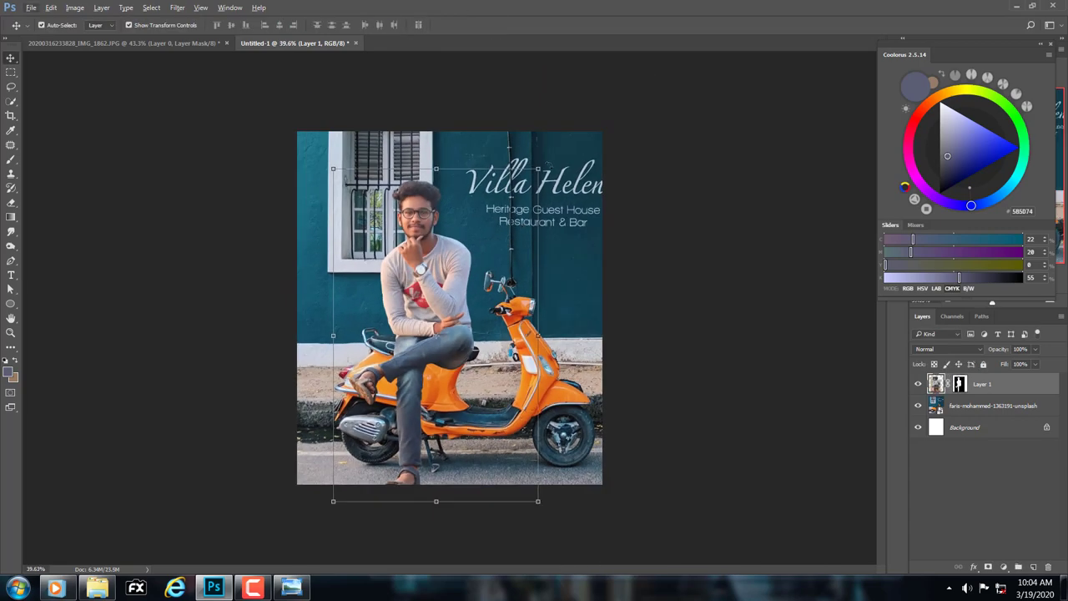
{"action": "left_click_drag", "start_coordinate": [539, 169], "coordinate": [515, 207]}
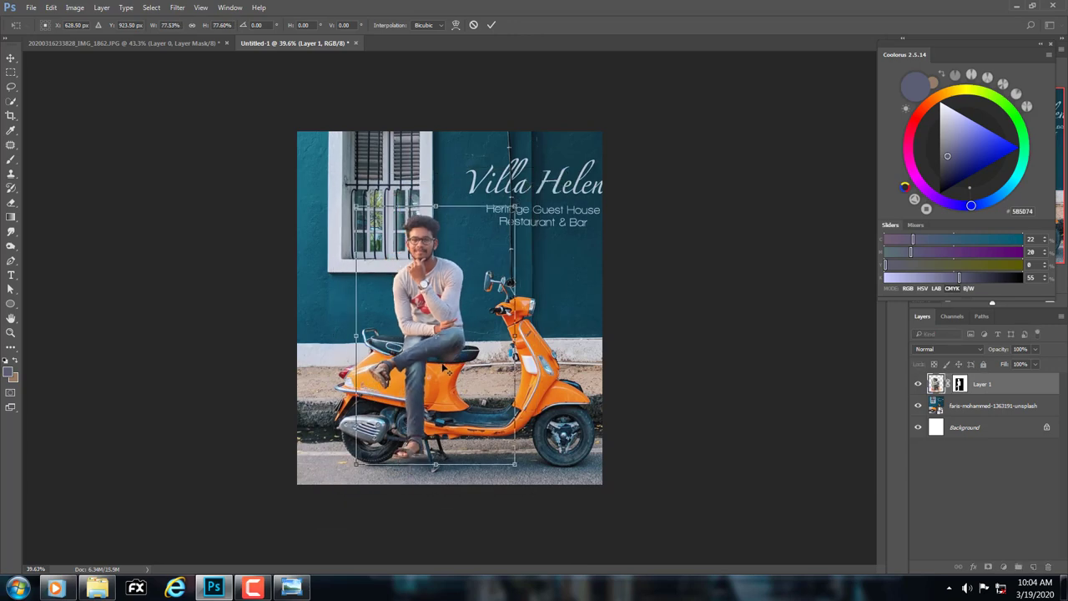
{"action": "scroll", "coordinate": [431, 406], "scroll_direction": "up", "scroll_amount": 1}
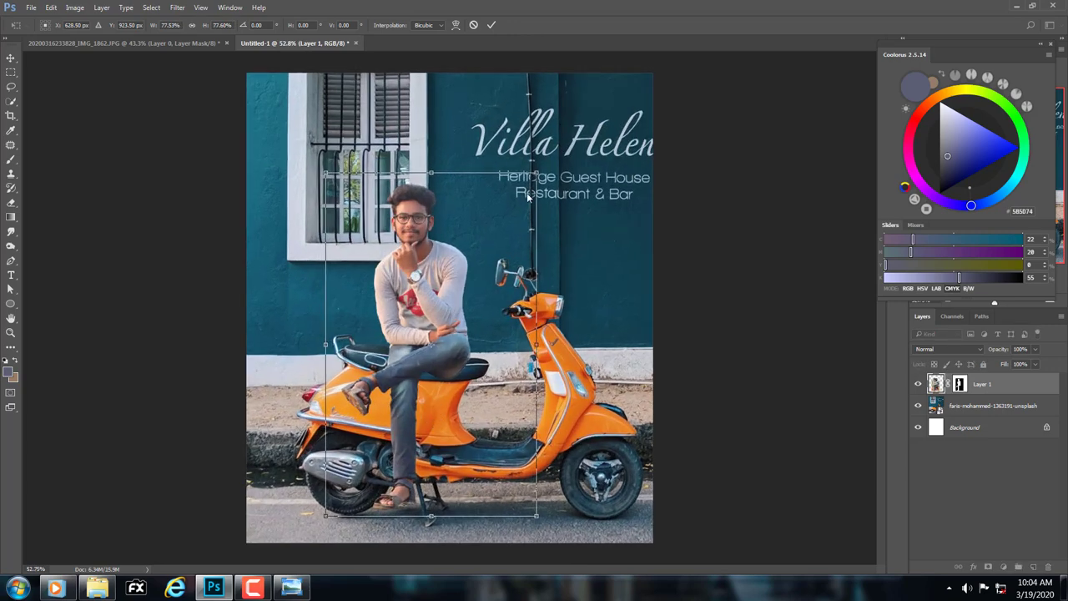
{"action": "left_click_drag", "start_coordinate": [536, 171], "coordinate": [527, 187]}
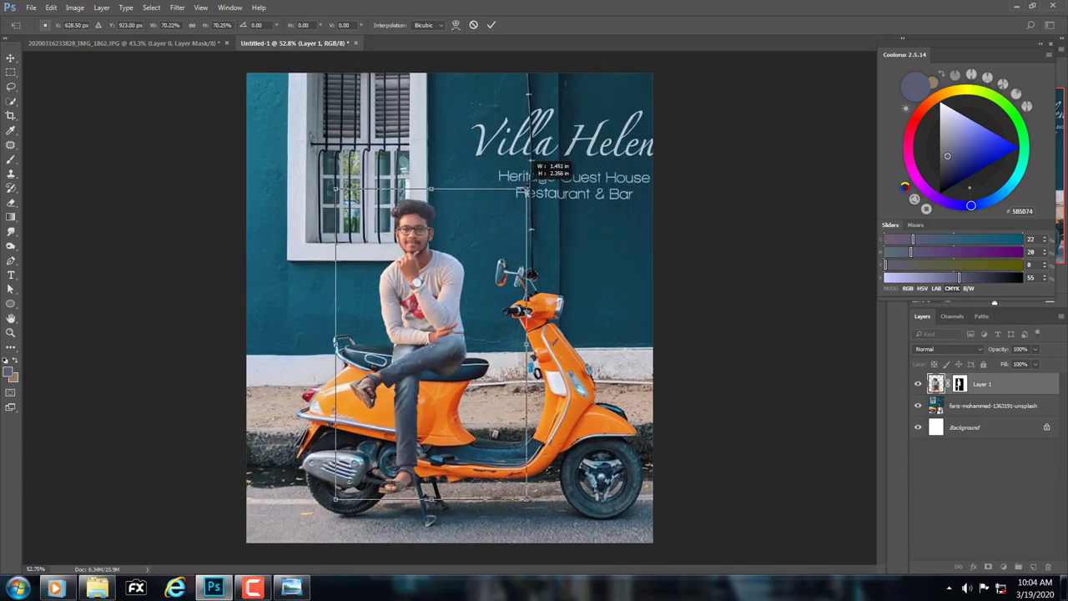
{"action": "scroll", "coordinate": [450, 403], "scroll_direction": "up", "scroll_amount": 1}
{"action": "scroll", "coordinate": [442, 388], "scroll_direction": "up", "scroll_amount": 3}
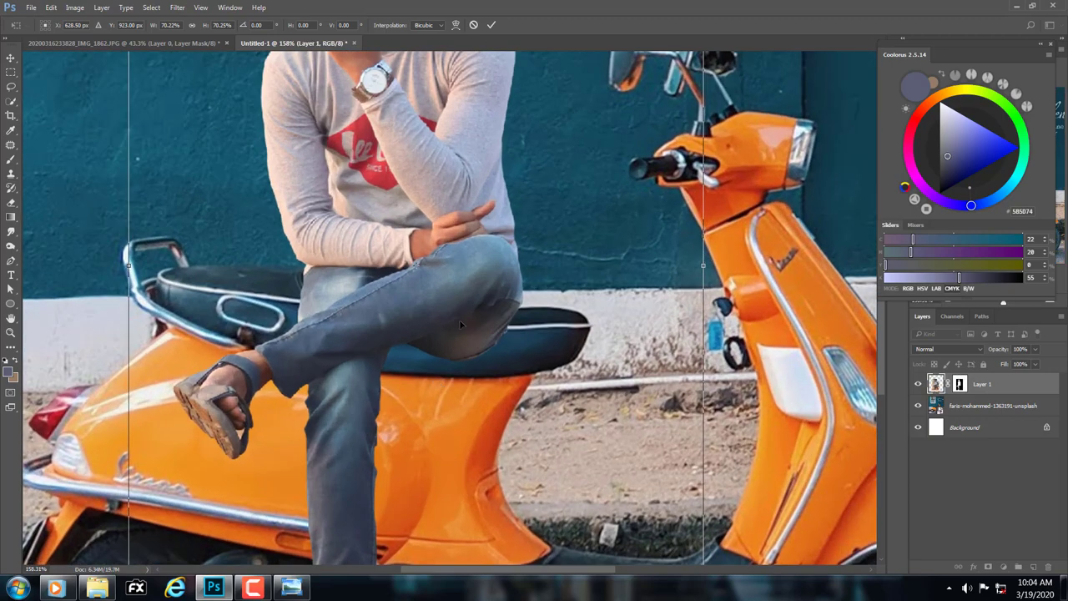
{"action": "left_click_drag", "start_coordinate": [460, 323], "coordinate": [497, 314]}
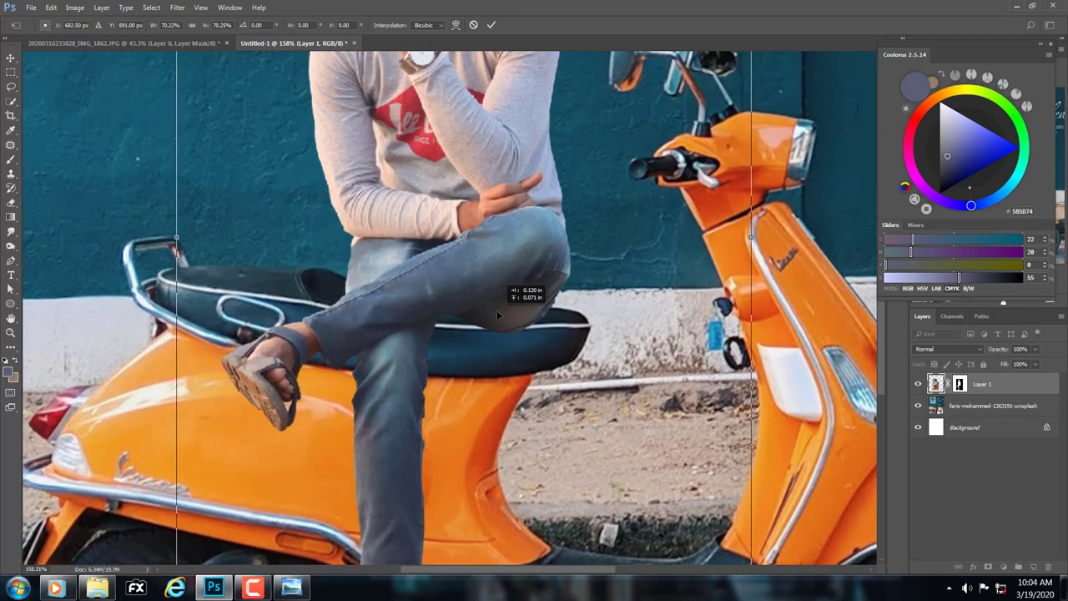
{"action": "left_click_drag", "start_coordinate": [497, 313], "coordinate": [493, 317]}
{"action": "scroll", "coordinate": [493, 316], "scroll_direction": "down", "scroll_amount": 1}
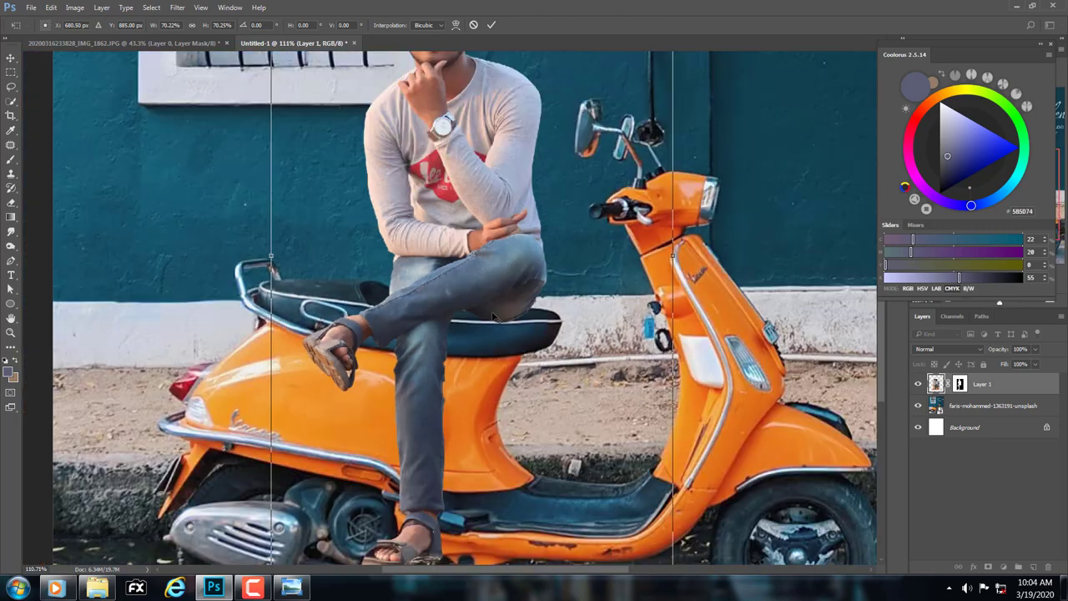
{"action": "scroll", "coordinate": [493, 316], "scroll_direction": "down", "scroll_amount": 2}
{"action": "scroll", "coordinate": [486, 287], "scroll_direction": "down", "scroll_amount": 1}
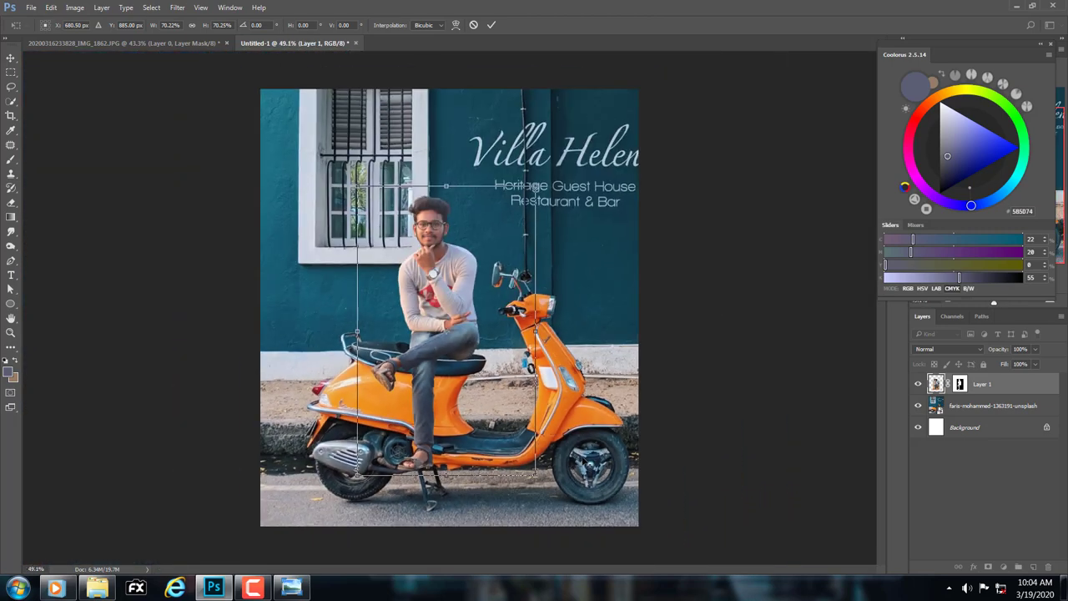
{"action": "scroll", "coordinate": [452, 307], "scroll_direction": "up", "scroll_amount": 1}
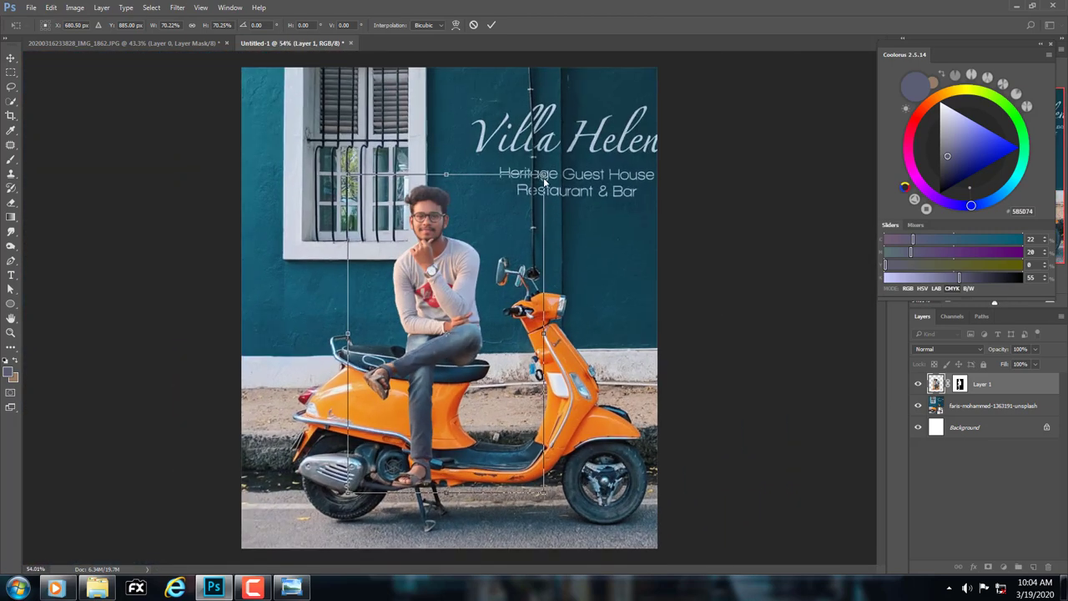
{"action": "left_click_drag", "start_coordinate": [543, 174], "coordinate": [549, 169]}
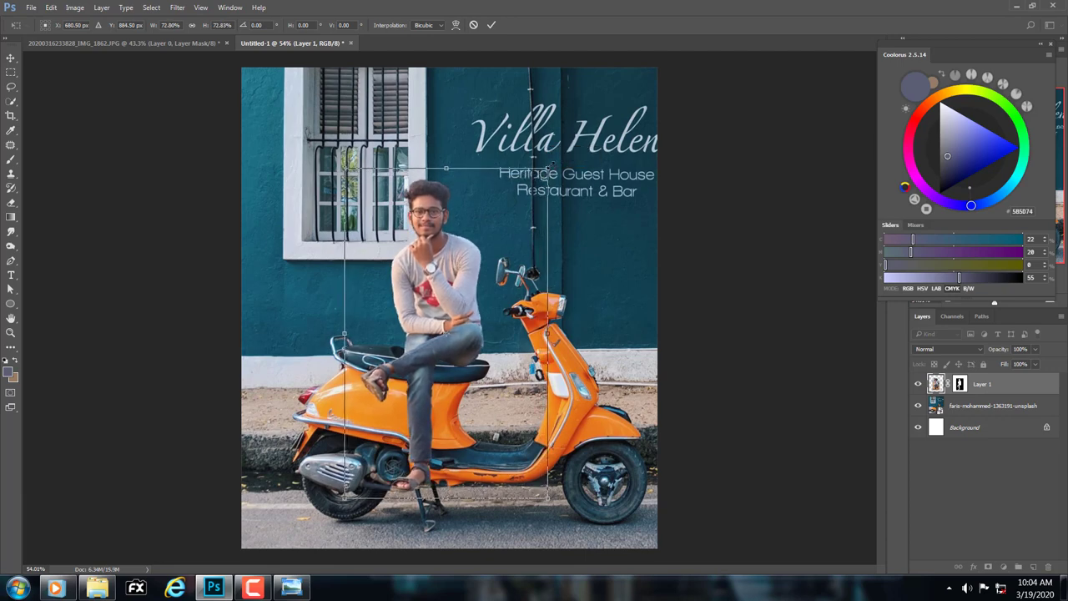
{"action": "left_click_drag", "start_coordinate": [549, 169], "coordinate": [549, 169]}
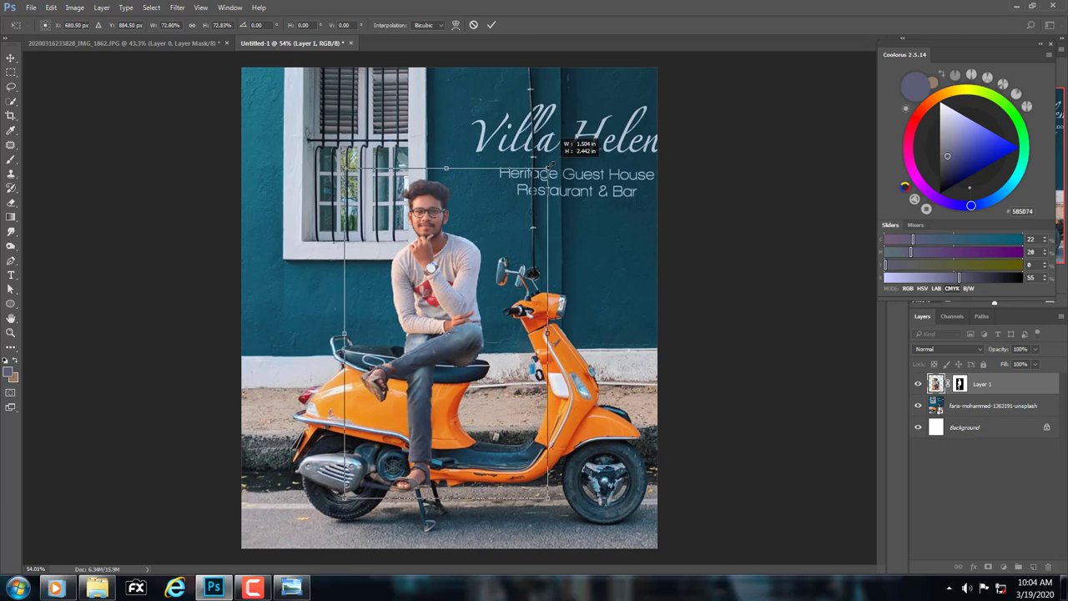
{"action": "left_click", "coordinate": [492, 24]}
Step: Fit the image on screen, enlarge the man slightly and move him up-left
{"action": "key", "text": "z"}
{"action": "left_click_drag", "start_coordinate": [467, 242], "coordinate": [440, 239]}
{"action": "right_click", "coordinate": [440, 239]}
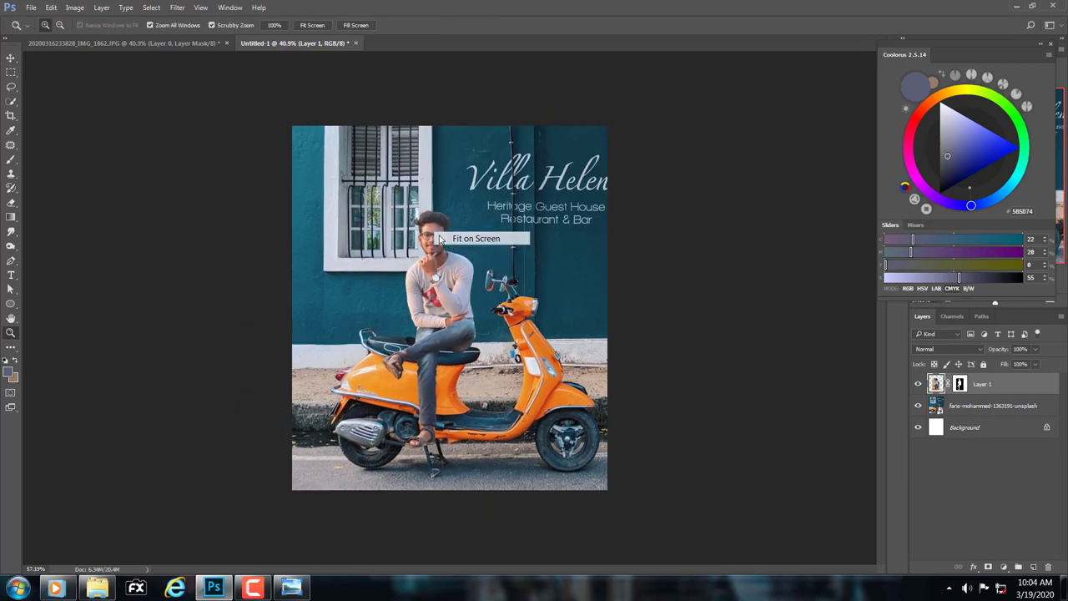
{"action": "left_click", "coordinate": [444, 238]}
{"action": "left_click_drag", "start_coordinate": [506, 332], "coordinate": [494, 332]}
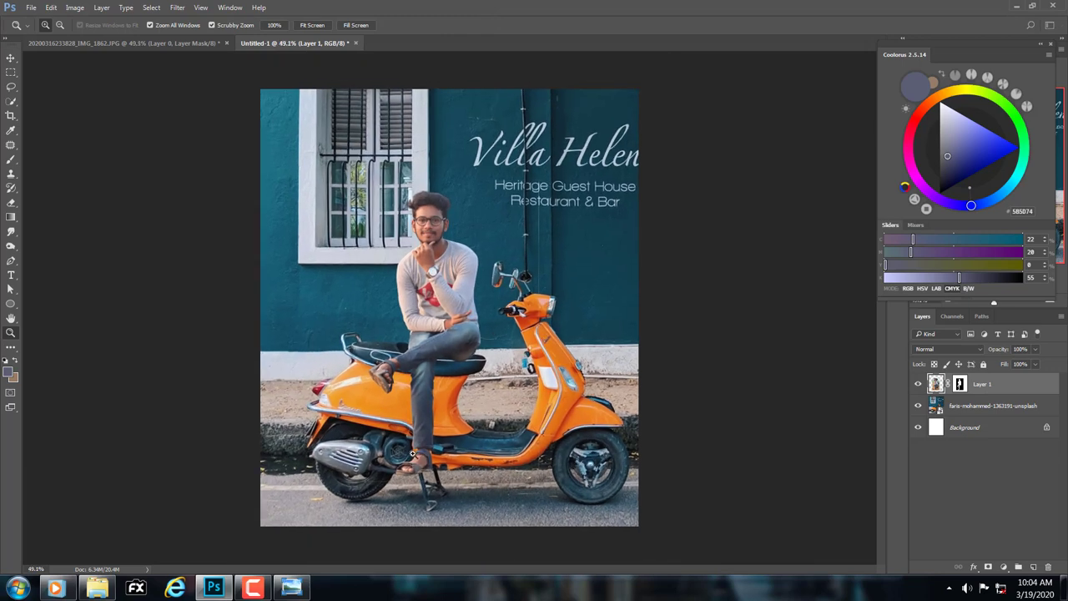
{"action": "left_click", "coordinate": [10, 58]}
{"action": "scroll", "coordinate": [375, 267], "scroll_direction": "down", "scroll_amount": 1}
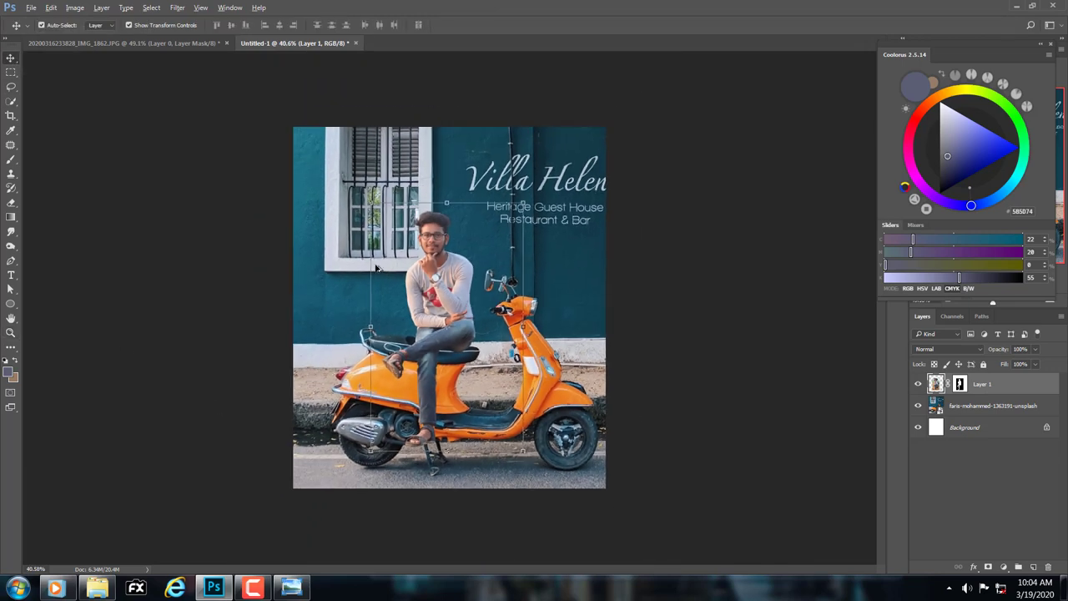
{"action": "left_click_drag", "start_coordinate": [524, 451], "coordinate": [535, 466]}
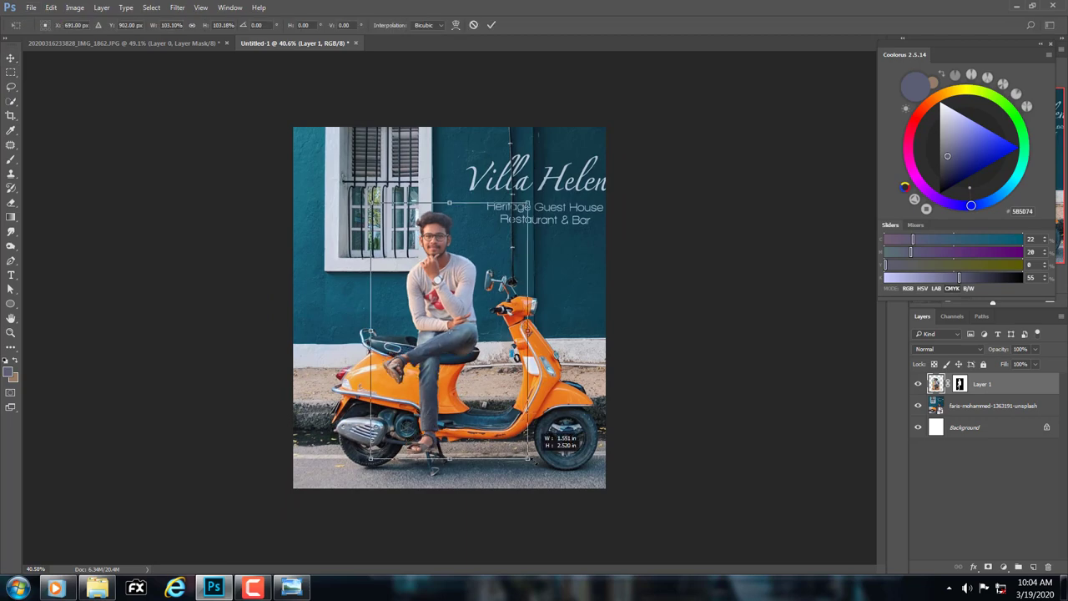
{"action": "left_click_drag", "start_coordinate": [534, 415], "coordinate": [519, 404]}
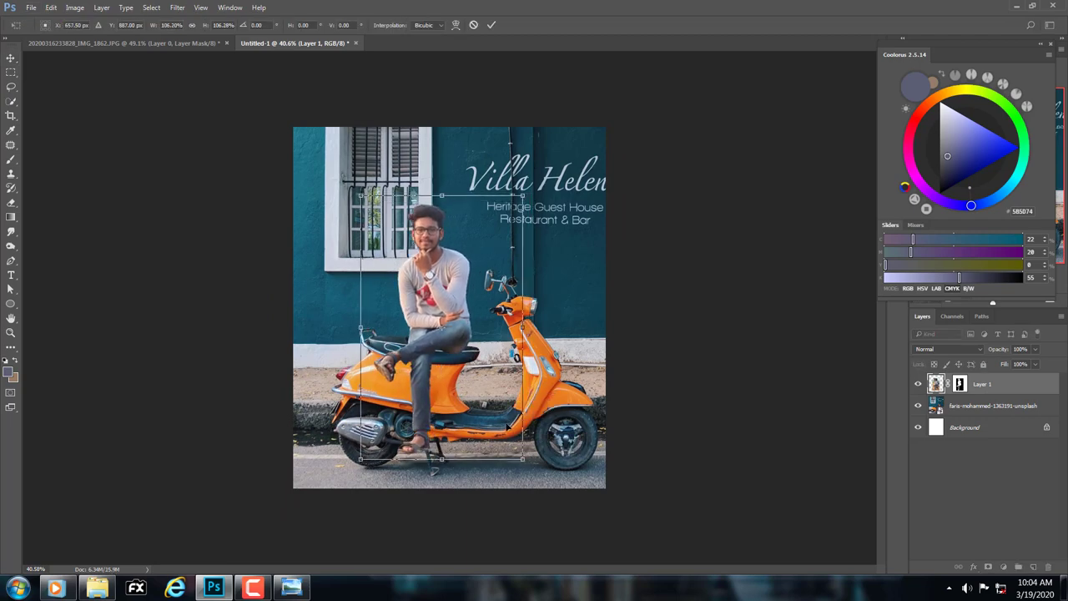
{"action": "left_click", "coordinate": [492, 25]}
Step: Fine-tune the man's scale to about 97.77% and confirm it
{"action": "key", "text": "z"}
{"action": "left_click_drag", "start_coordinate": [451, 317], "coordinate": [456, 315]}
{"action": "right_click", "coordinate": [456, 315]}
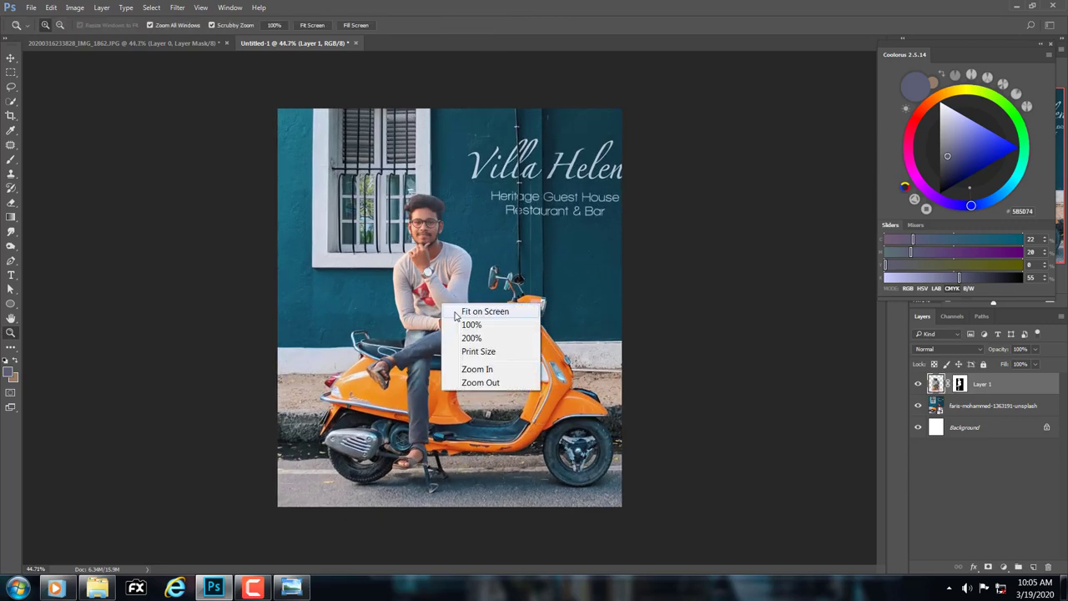
{"action": "left_click", "coordinate": [457, 312]}
{"action": "scroll", "coordinate": [436, 320], "scroll_direction": "down", "scroll_amount": 1}
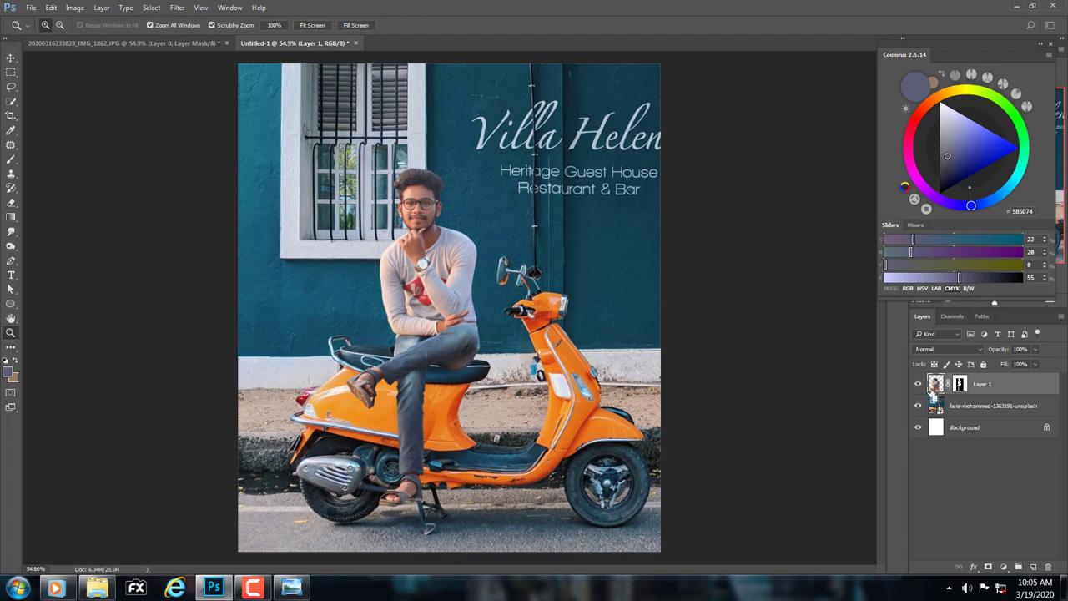
{"action": "left_click", "coordinate": [11, 57]}
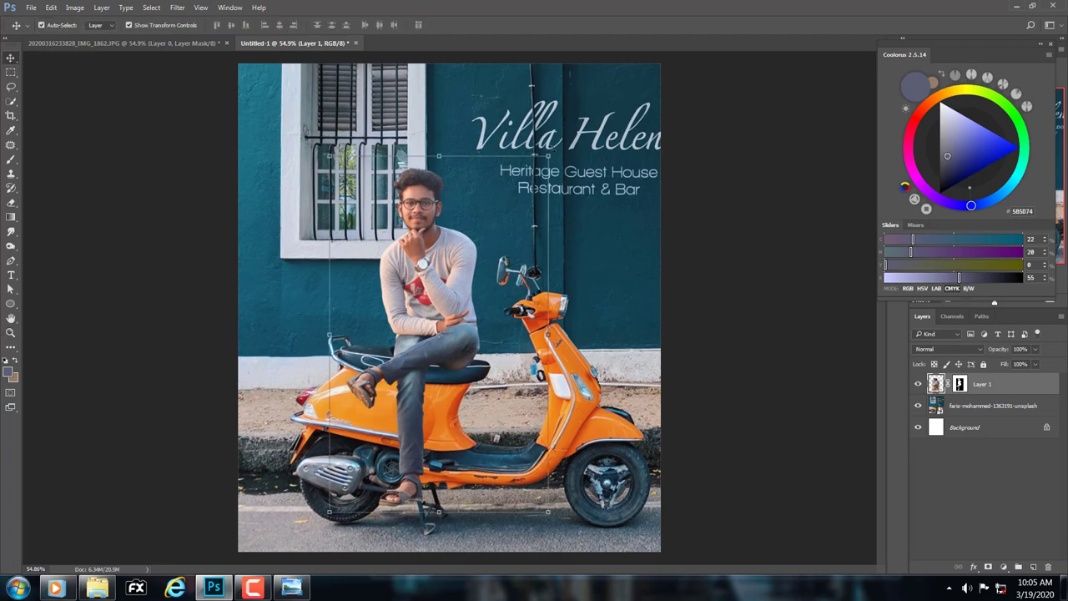
{"action": "left_click_drag", "start_coordinate": [547, 156], "coordinate": [546, 157]}
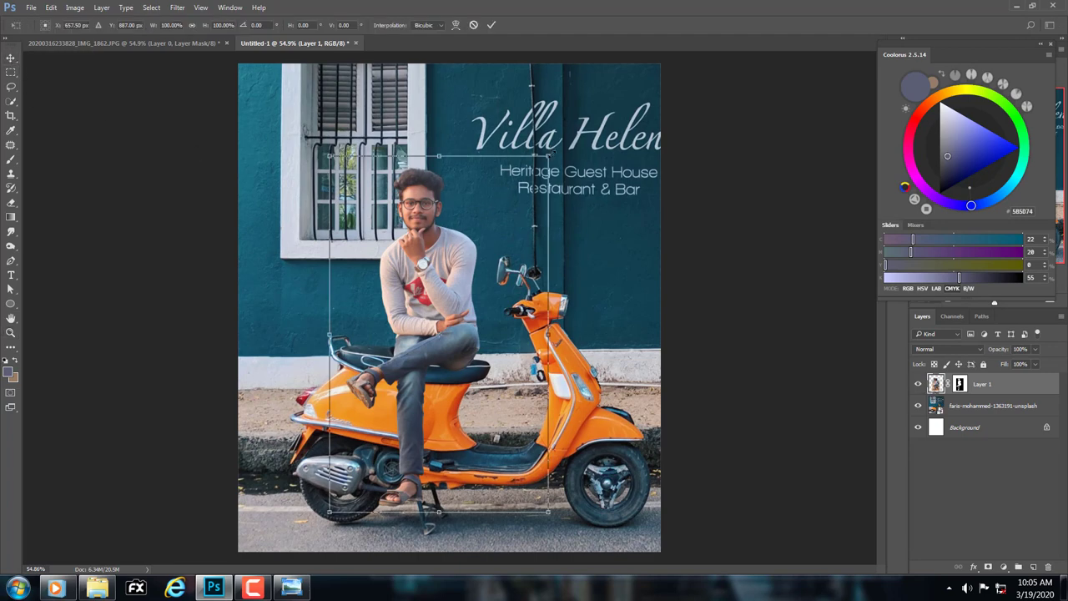
{"action": "left_click", "coordinate": [491, 25]}
Step: Zoom in on the seat and set up to paint Layer 1's mask in black with the Brush
{"action": "key", "text": "z"}
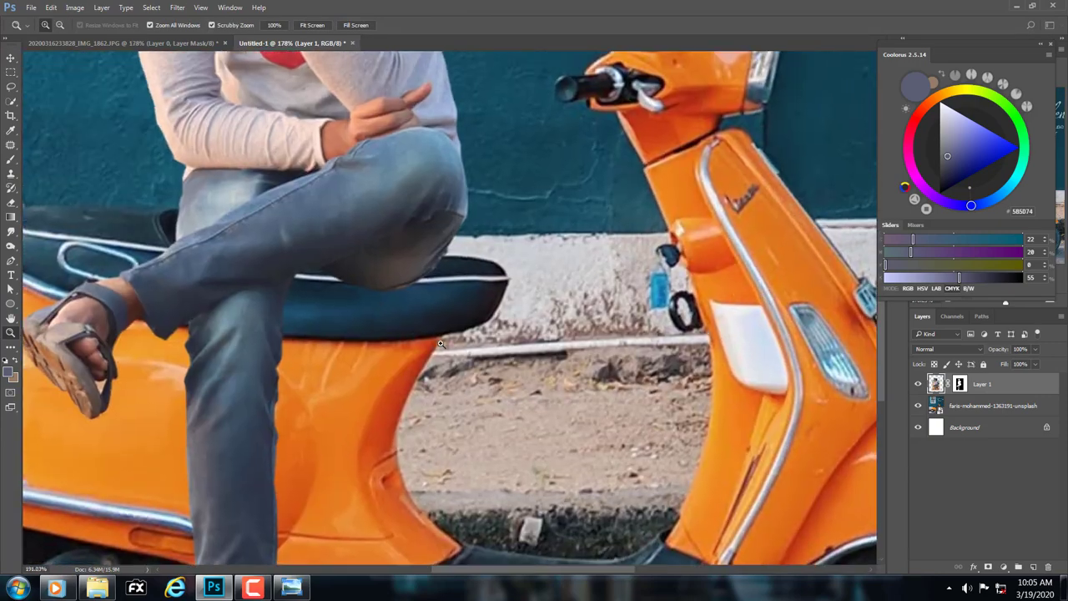
{"action": "left_click_drag", "start_coordinate": [400, 300], "coordinate": [442, 332]}
{"action": "left_click", "coordinate": [959, 384]}
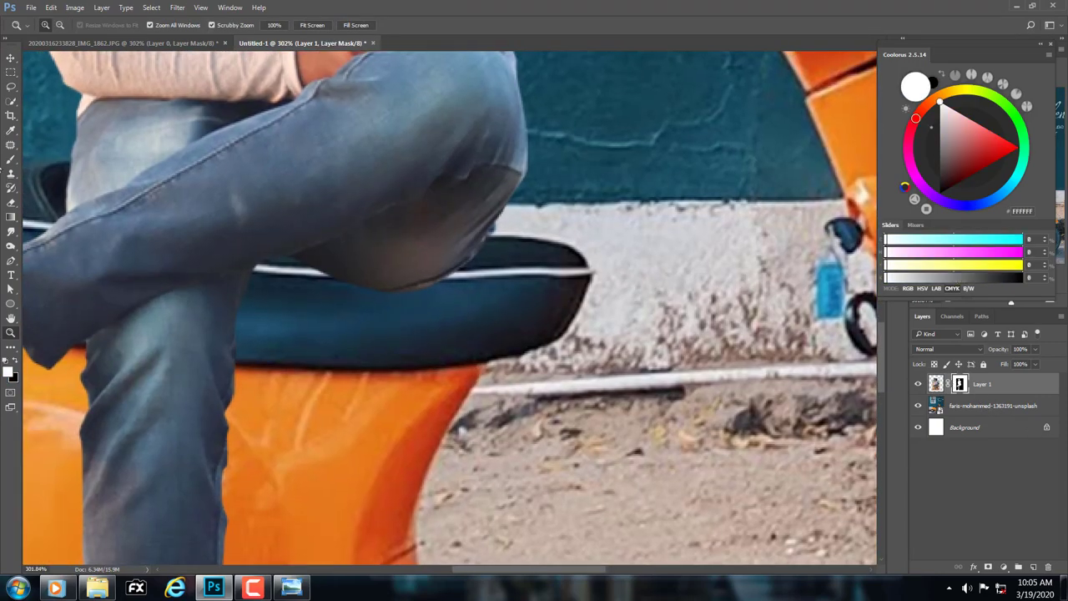
{"action": "left_click", "coordinate": [11, 158]}
{"action": "key", "text": "x"}
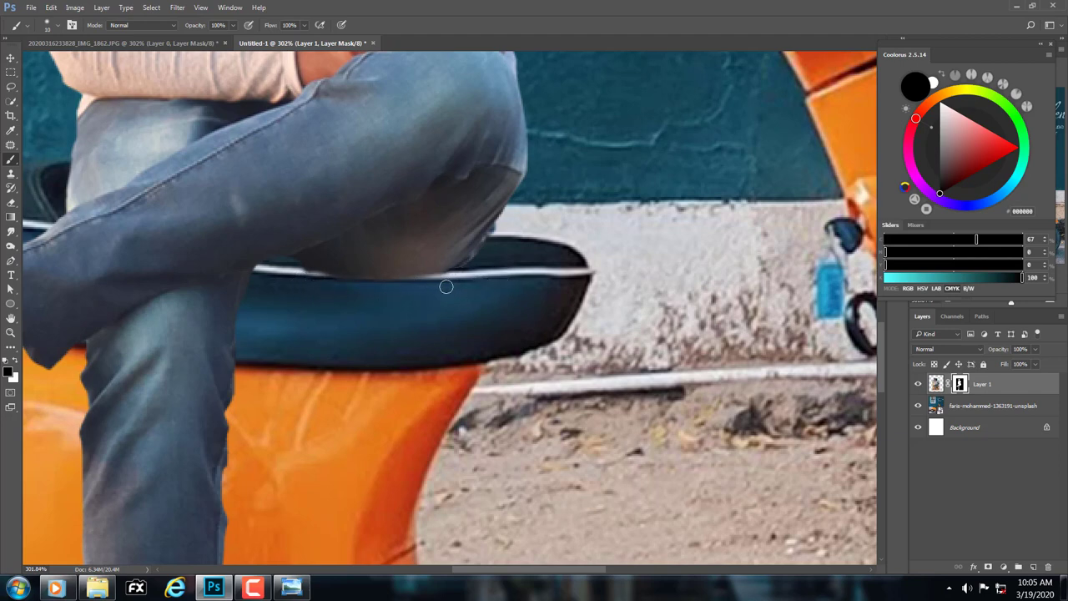
Step: Work along the thigh and sandal edges, then fit the whole image on screen
{"action": "mouse_move", "coordinate": [351, 348]}
{"action": "left_mouse_down"}
{"action": "mouse_move", "coordinate": [478, 289]}
{"action": "mouse_move", "coordinate": [432, 364]}
{"action": "left_mouse_up"}
{"action": "left_click_drag", "start_coordinate": [310, 267], "coordinate": [376, 217]}
{"action": "scroll", "coordinate": [376, 217], "scroll_direction": "down", "scroll_amount": 3}
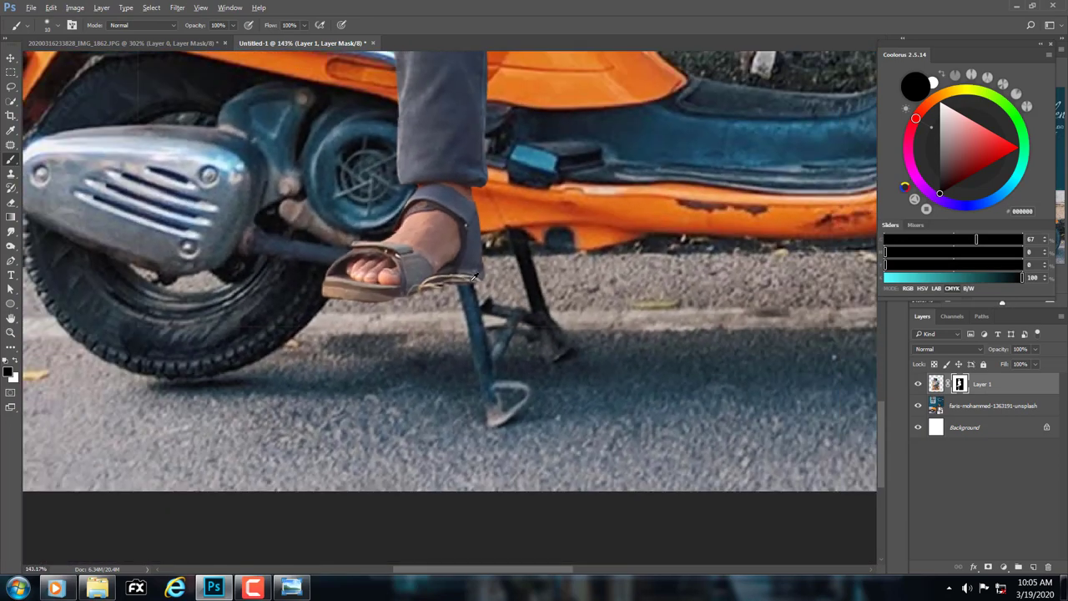
{"action": "scroll", "coordinate": [474, 275], "scroll_direction": "down", "scroll_amount": 2}
{"action": "scroll", "coordinate": [474, 275], "scroll_direction": "down", "scroll_amount": 2}
{"action": "key", "text": "z"}
{"action": "right_click", "coordinate": [486, 231]}
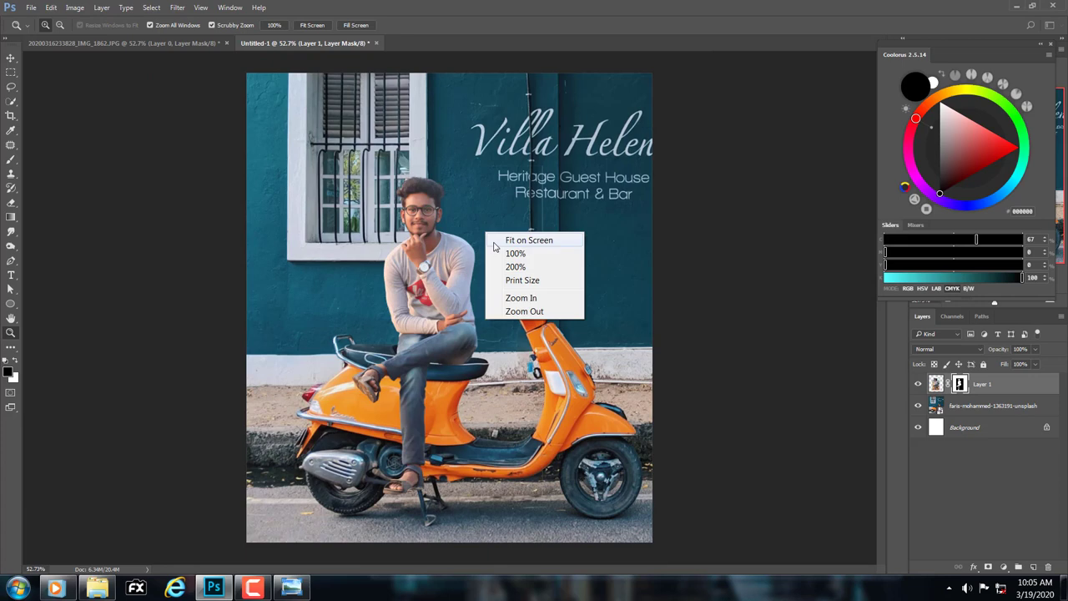
{"action": "left_click", "coordinate": [499, 240]}
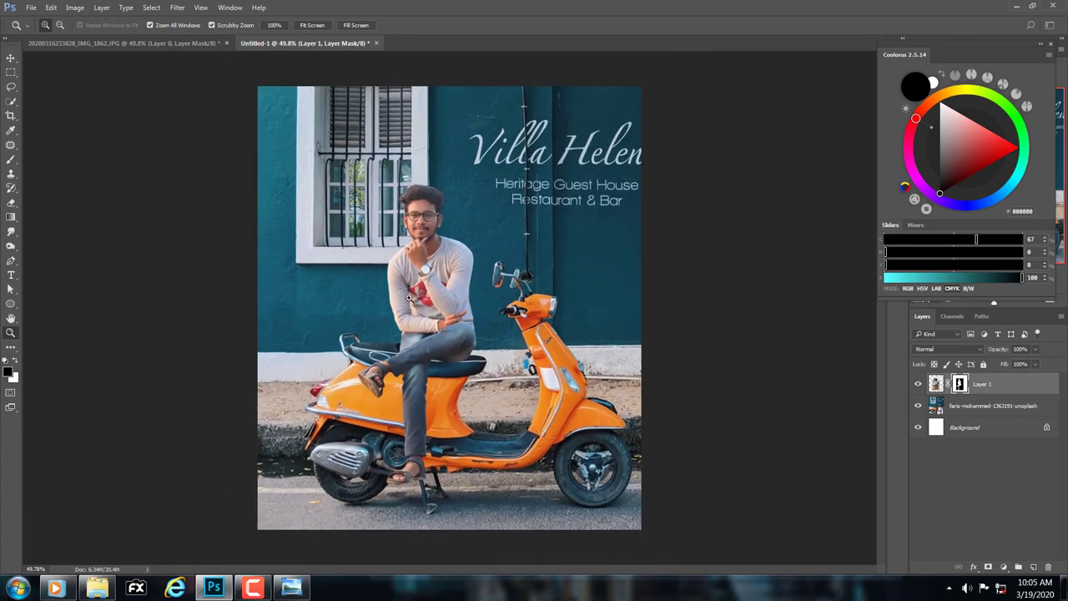
Step: Crop to a tall frame, extending upward for more wall and slightly wider on the right
{"action": "left_click", "coordinate": [11, 74]}
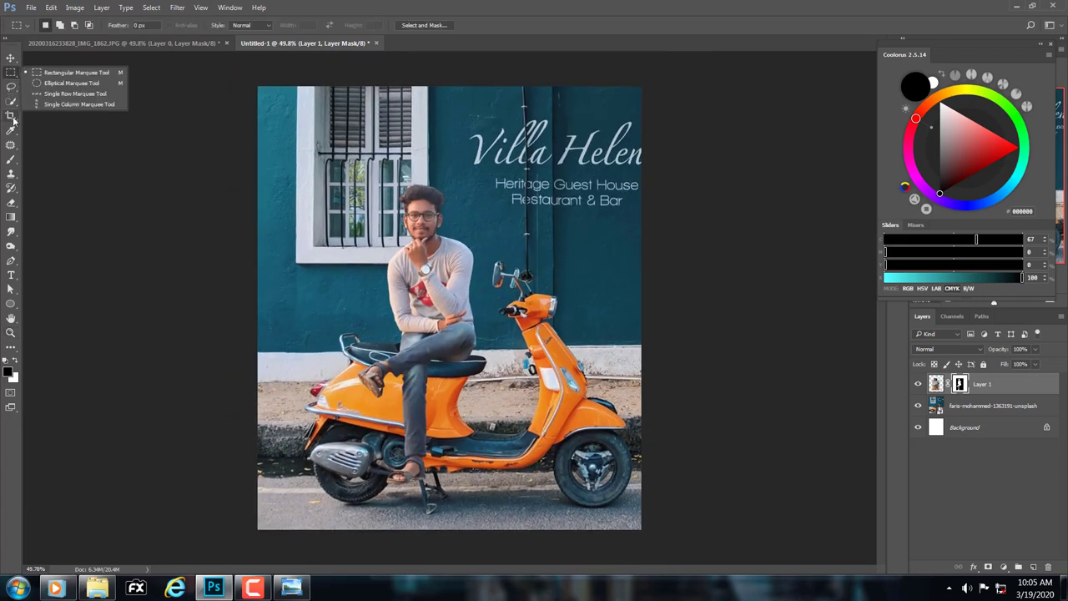
{"action": "left_click", "coordinate": [11, 116]}
{"action": "mouse_move", "coordinate": [449, 86]}
{"action": "left_mouse_down"}
{"action": "mouse_move", "coordinate": [449, 74]}
{"action": "mouse_move", "coordinate": [488, 132]}
{"action": "left_mouse_up"}
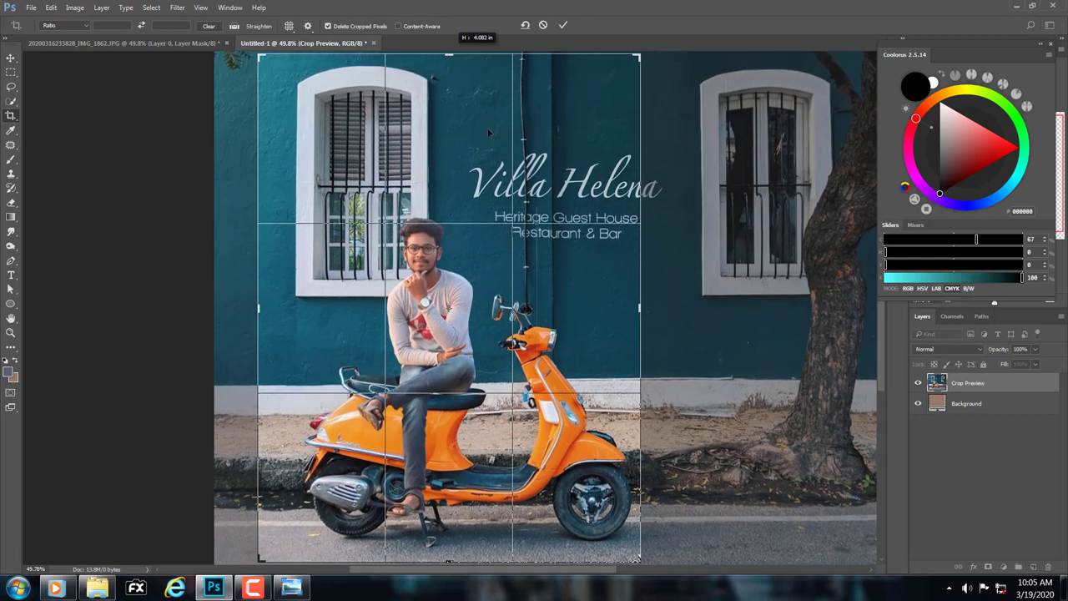
{"action": "left_click_drag", "start_coordinate": [640, 309], "coordinate": [650, 308]}
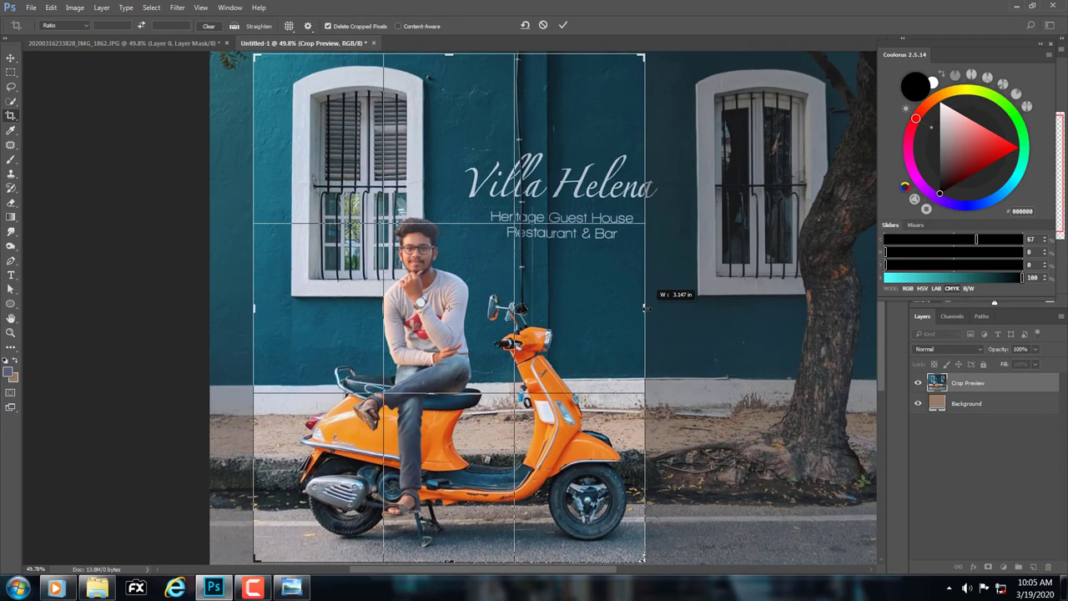
{"action": "left_click_drag", "start_coordinate": [449, 499], "coordinate": [449, 494]}
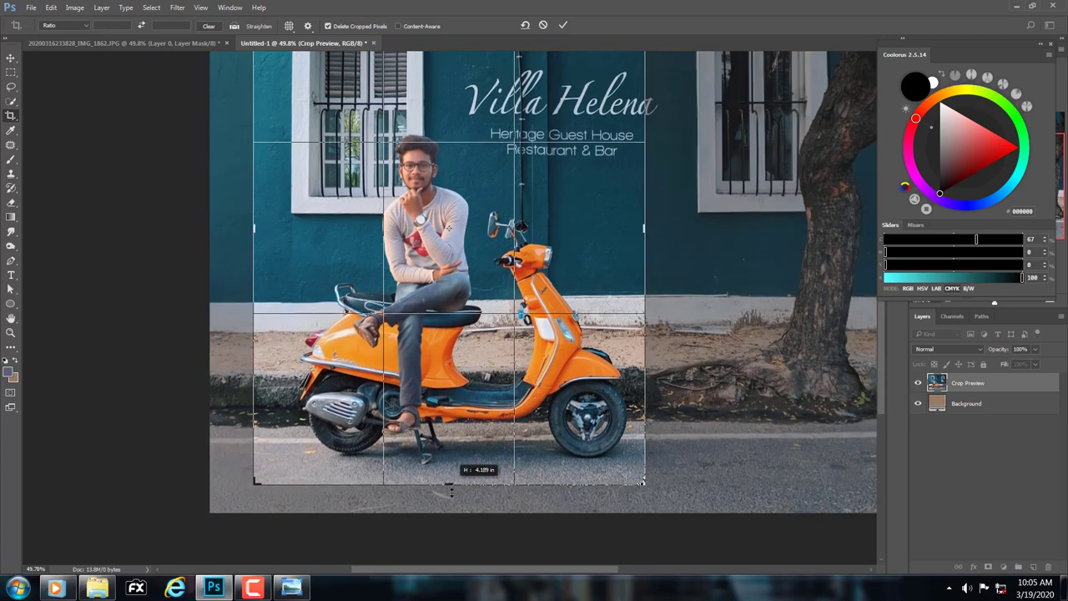
{"action": "left_click", "coordinate": [563, 26]}
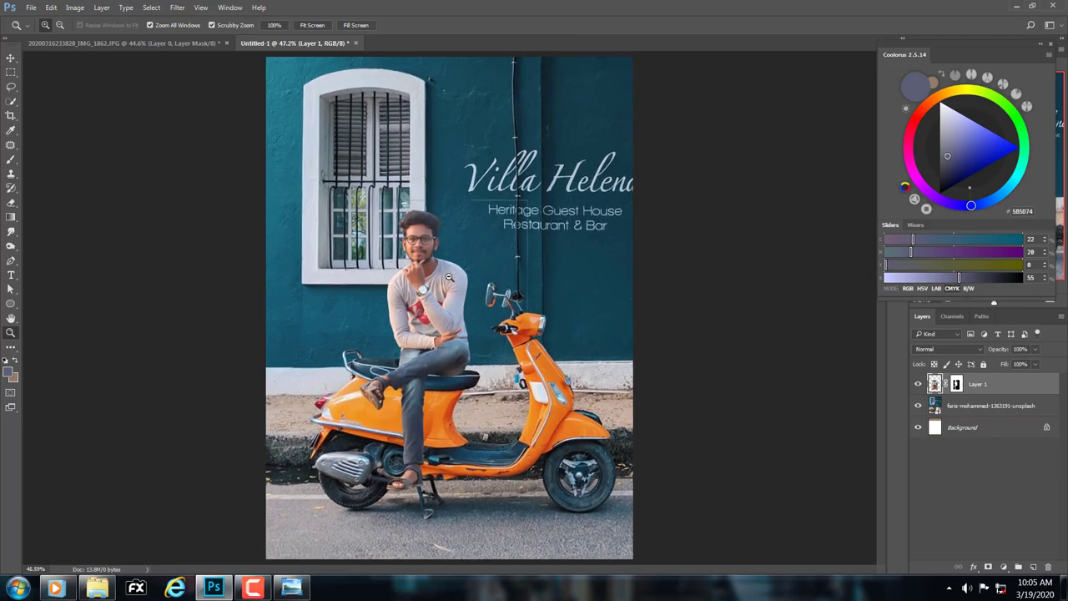
Step: Inspect the man's face up close, fit the image, and select the street background layer
{"action": "left_click_drag", "start_coordinate": [424, 294], "coordinate": [467, 294]}
{"action": "left_click_drag", "start_coordinate": [435, 359], "coordinate": [430, 322]}
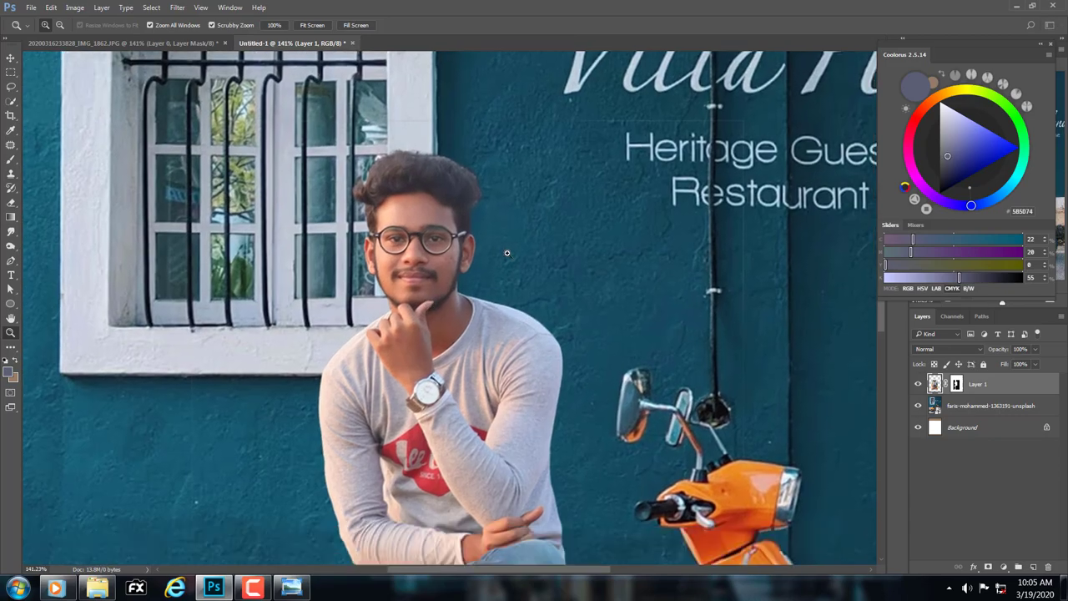
{"action": "mouse_move", "coordinate": [507, 252]}
{"action": "left_mouse_down"}
{"action": "mouse_move", "coordinate": [467, 250]}
{"action": "mouse_move", "coordinate": [556, 245]}
{"action": "mouse_move", "coordinate": [477, 293]}
{"action": "mouse_move", "coordinate": [488, 298]}
{"action": "left_mouse_up"}
{"action": "key", "text": "ctrl+0"}
{"action": "left_click", "coordinate": [983, 406]}
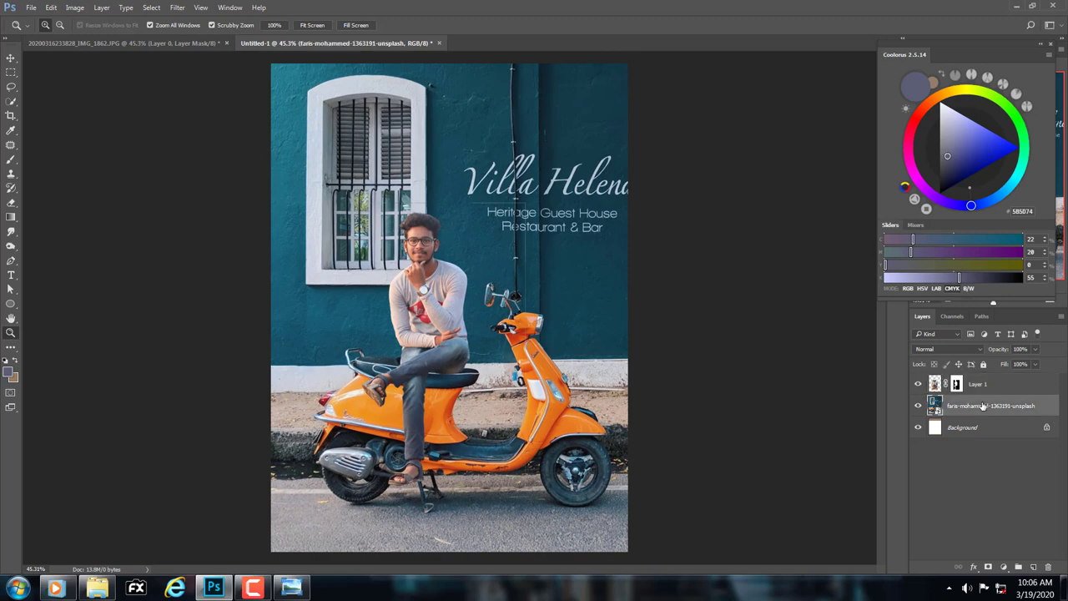
{"action": "left_click_drag", "start_coordinate": [534, 386], "coordinate": [544, 385]}
{"action": "scroll", "coordinate": [544, 360], "scroll_direction": "down", "scroll_amount": 2}
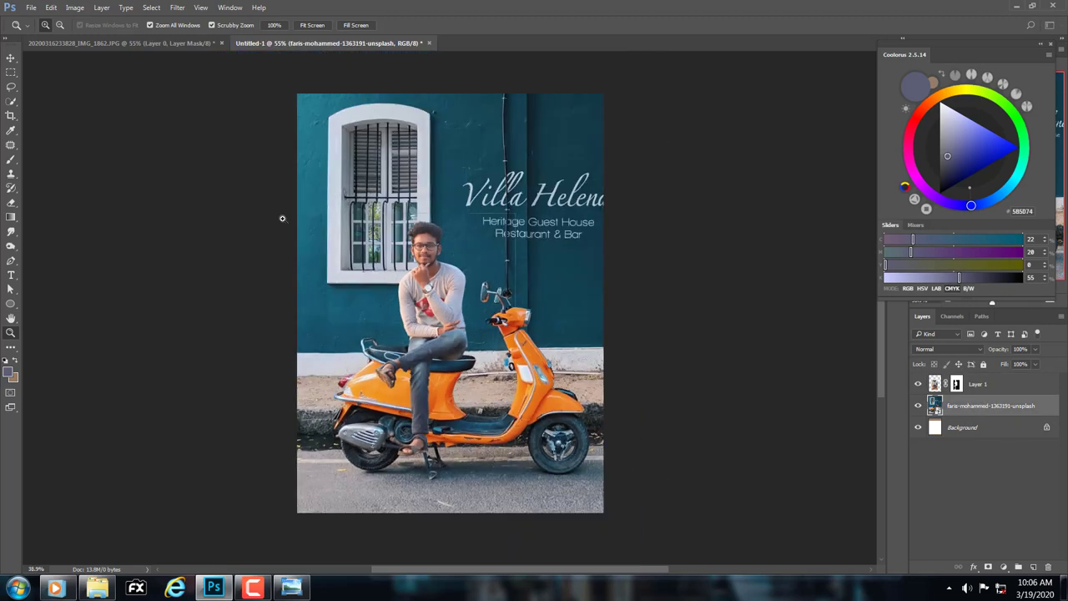
Step: Apply a Camera Raw Filter: Contrast +13, Shadows +10, Blacks -10, Texture +20, lower Vibrance
{"action": "left_click", "coordinate": [177, 7]}
{"action": "left_click", "coordinate": [189, 89]}
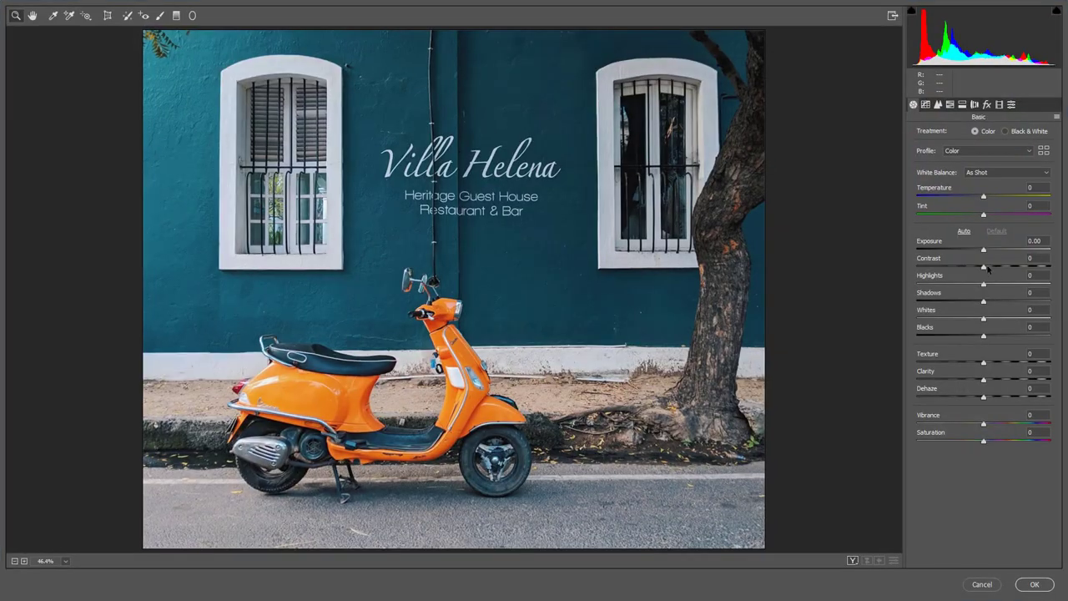
{"action": "left_click_drag", "start_coordinate": [987, 266], "coordinate": [992, 267]}
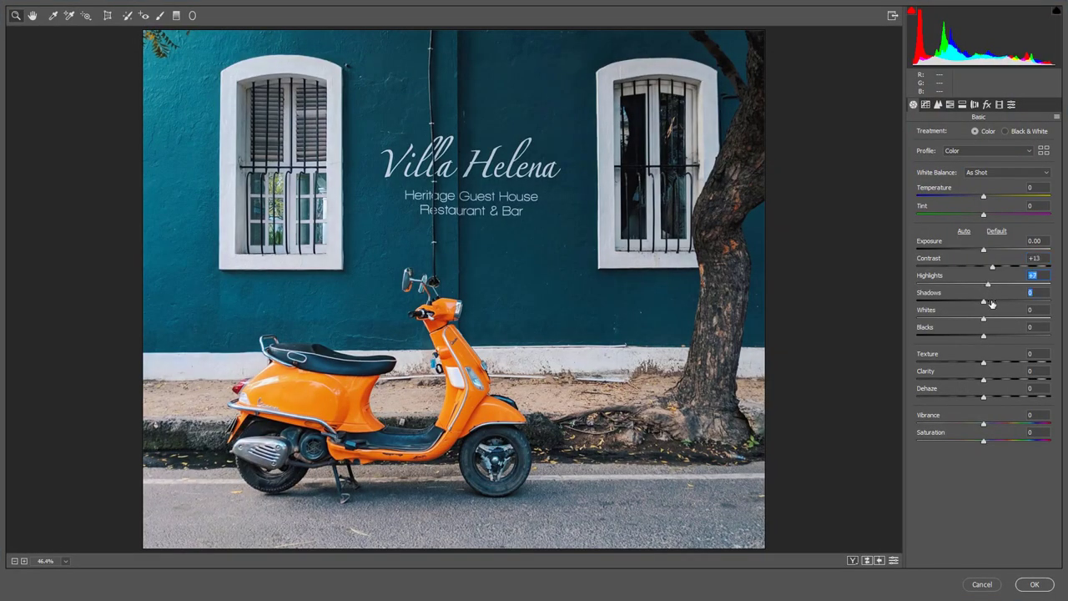
{"action": "left_click", "coordinate": [992, 302]}
{"action": "left_click", "coordinate": [976, 335]}
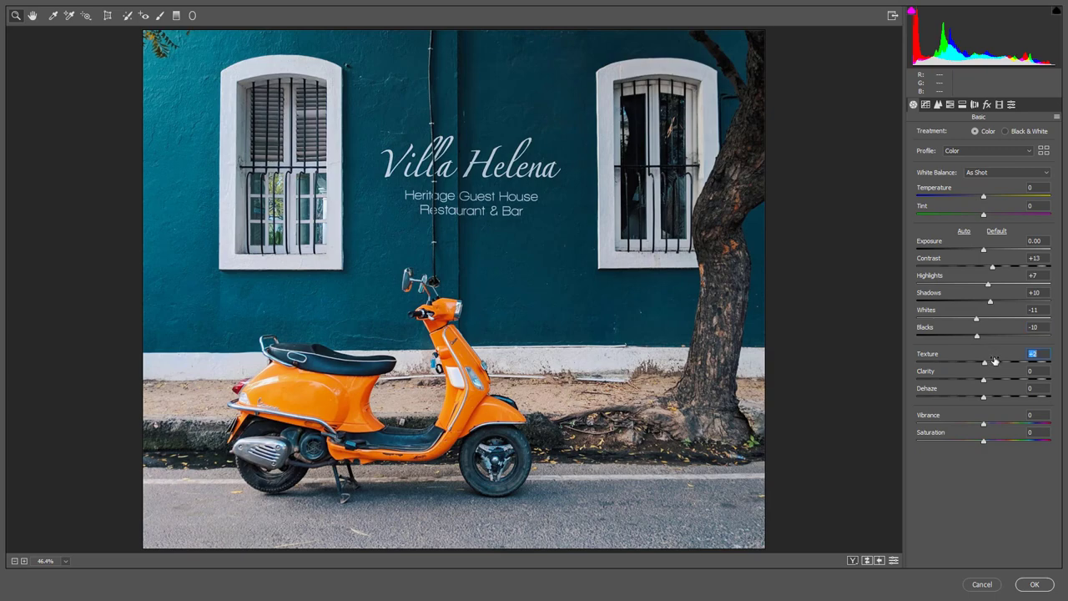
{"action": "left_click_drag", "start_coordinate": [982, 423], "coordinate": [978, 424]}
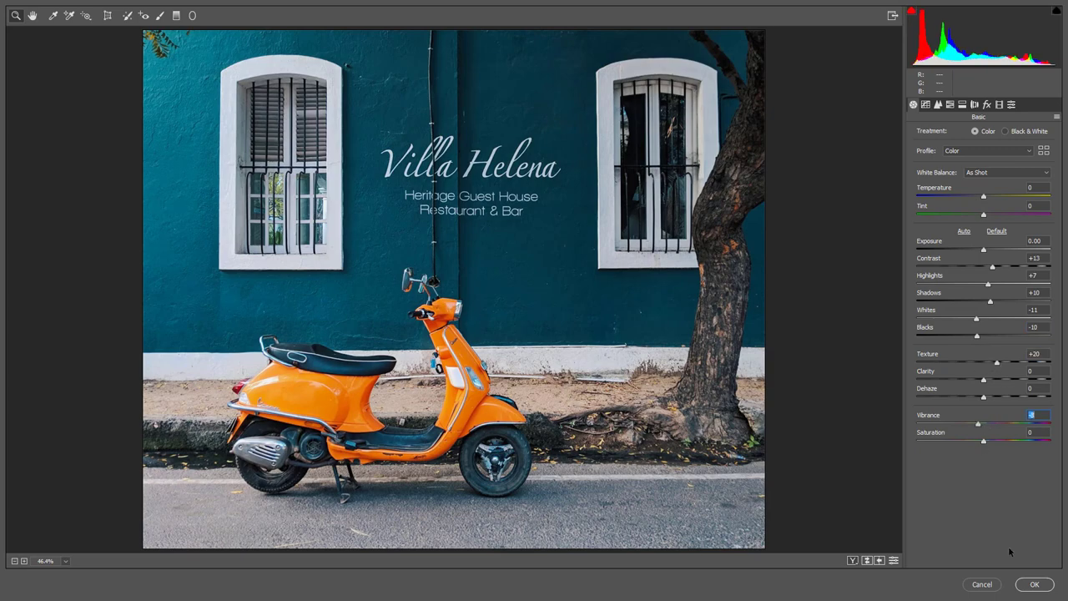
{"action": "left_click", "coordinate": [1033, 584]}
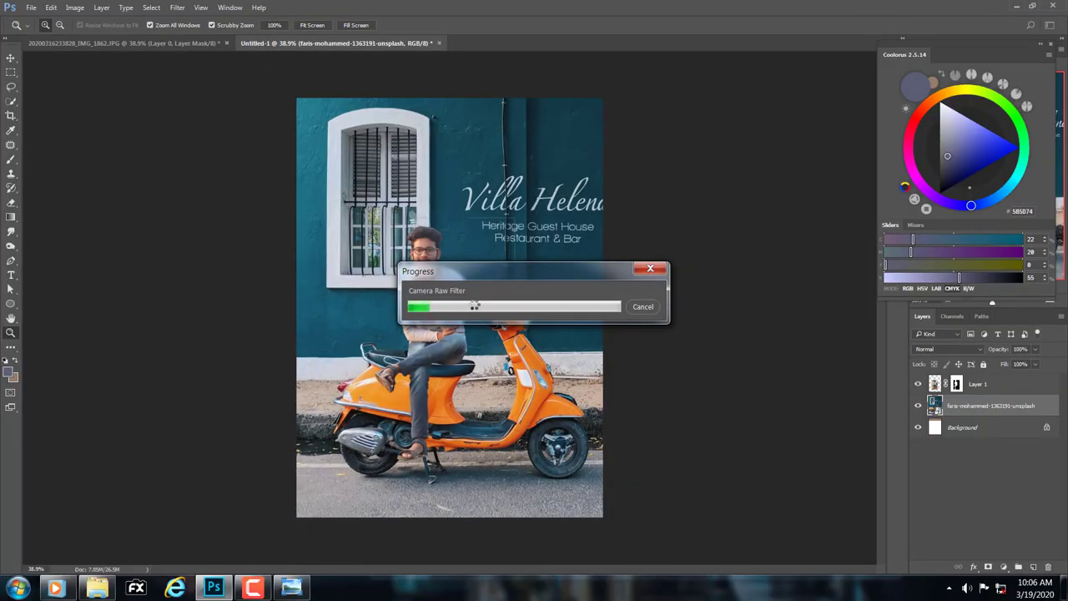
Step: Check the scooter area at 100% zoom, then fit the composite back on screen
{"action": "left_click", "coordinate": [417, 265]}
{"action": "right_click", "coordinate": [417, 275]}
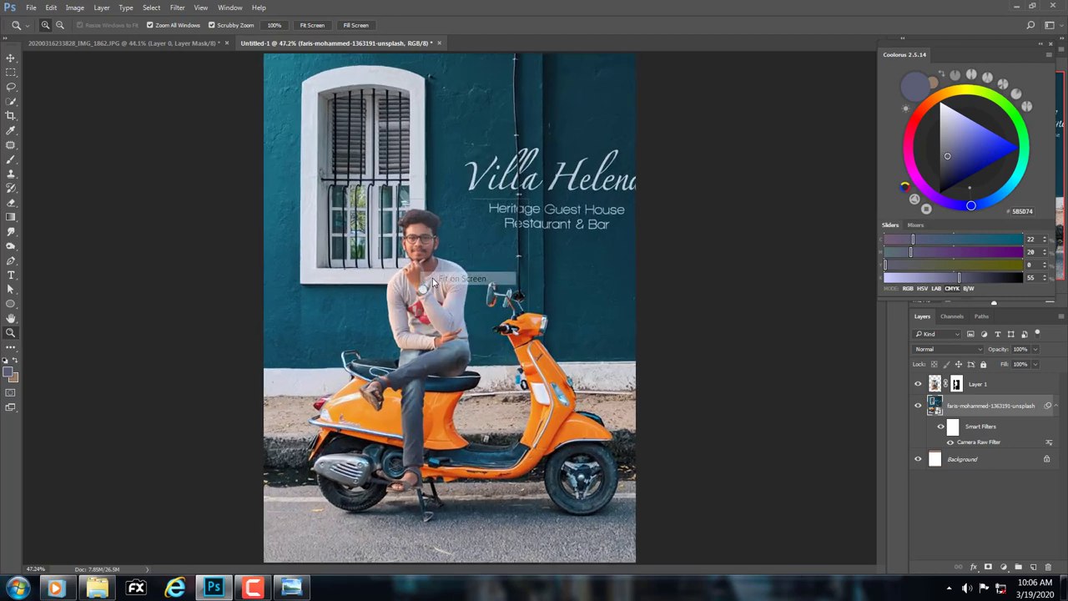
{"action": "left_click", "coordinate": [447, 408]}
{"action": "right_click", "coordinate": [442, 363]}
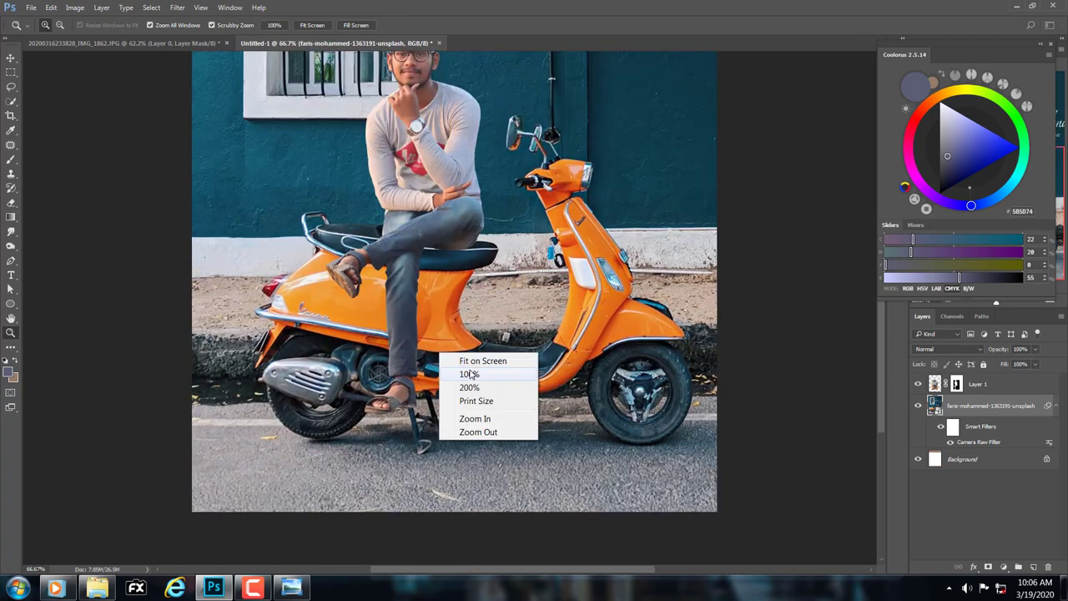
{"action": "left_click", "coordinate": [459, 372]}
{"action": "right_click", "coordinate": [469, 345]}
{"action": "left_click", "coordinate": [492, 355]}
Step: Refine Layer 1's mask edges in Select and Mask
{"action": "left_click", "coordinate": [956, 384]}
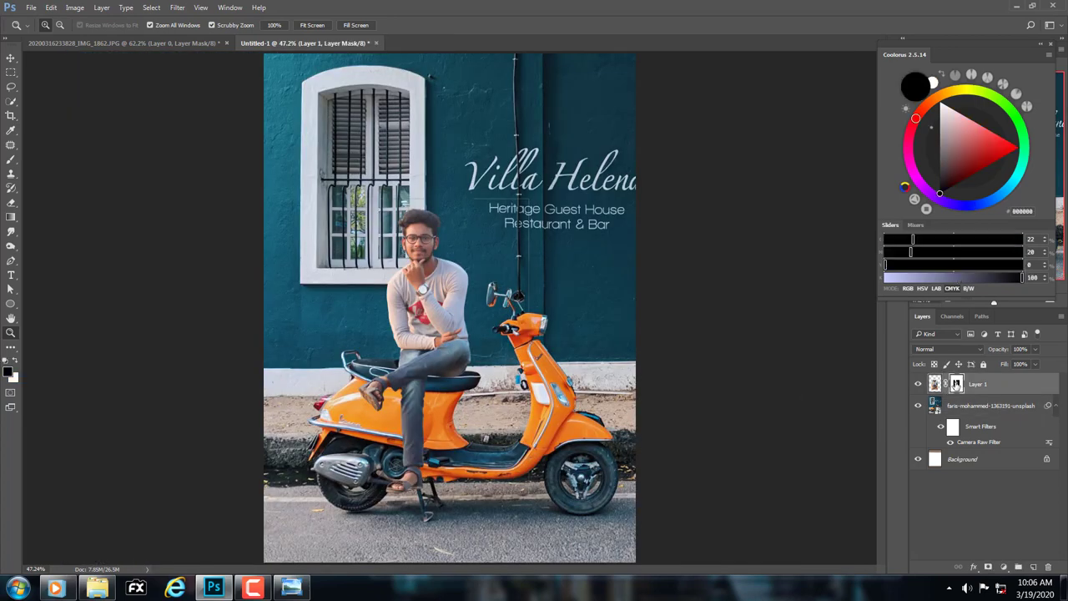
{"action": "right_click", "coordinate": [956, 384]}
{"action": "left_click", "coordinate": [935, 484]}
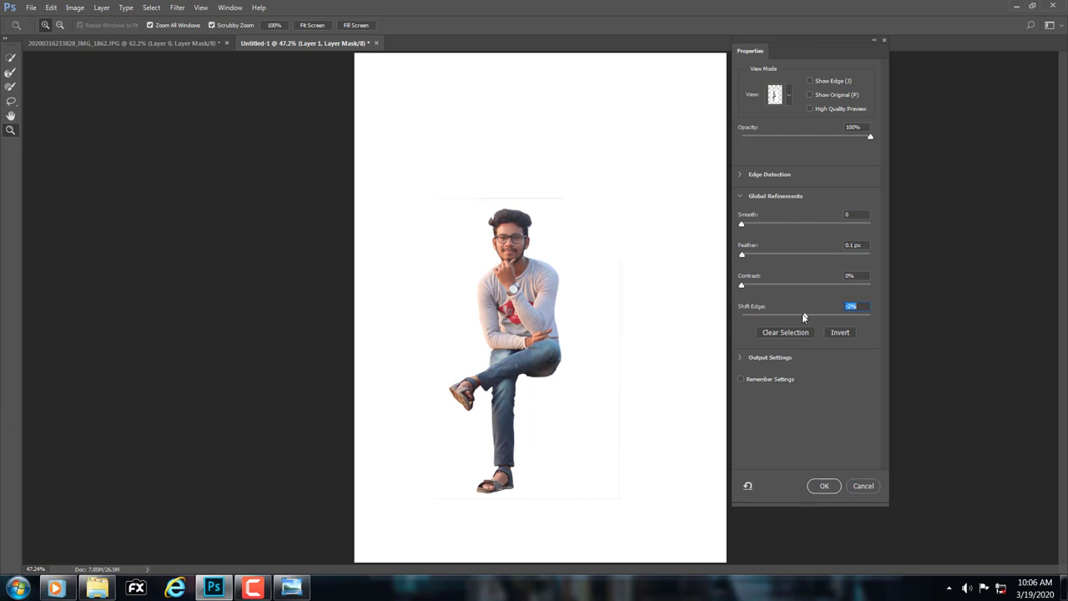
{"action": "left_click", "coordinate": [821, 486]}
Step: Apply Layer 1's mask permanently and duplicate it as Layer 1 copy
{"action": "right_click", "coordinate": [956, 384]}
{"action": "left_click", "coordinate": [928, 422]}
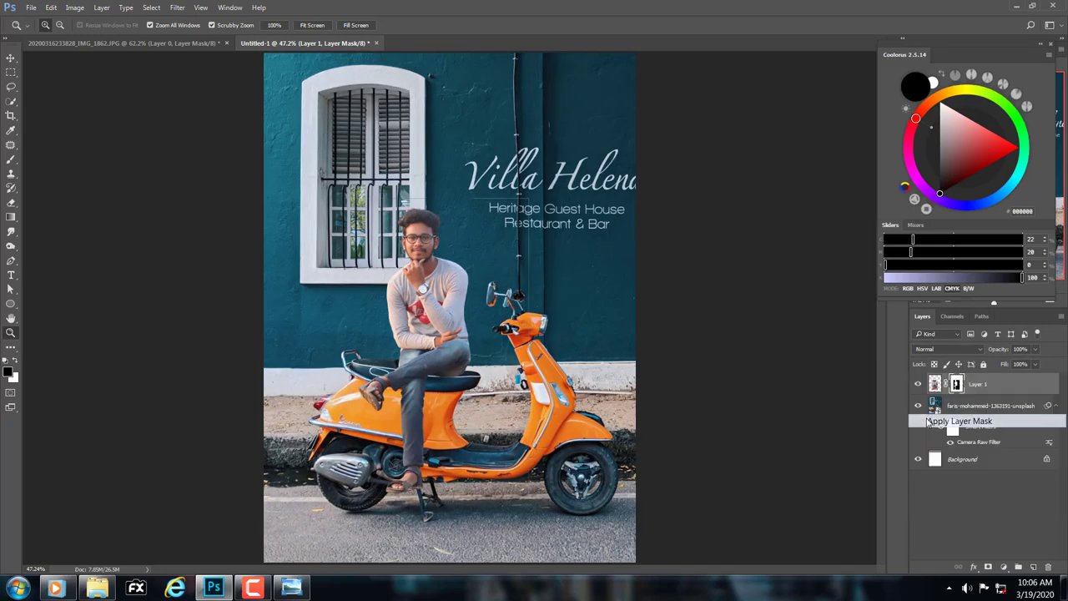
{"action": "key", "text": "ctrl+j"}
Step: Add a new empty layer and choose the Clone Stamp tool with Sample: Current & Below
{"action": "scroll", "coordinate": [501, 300], "scroll_direction": "up", "scroll_amount": 2}
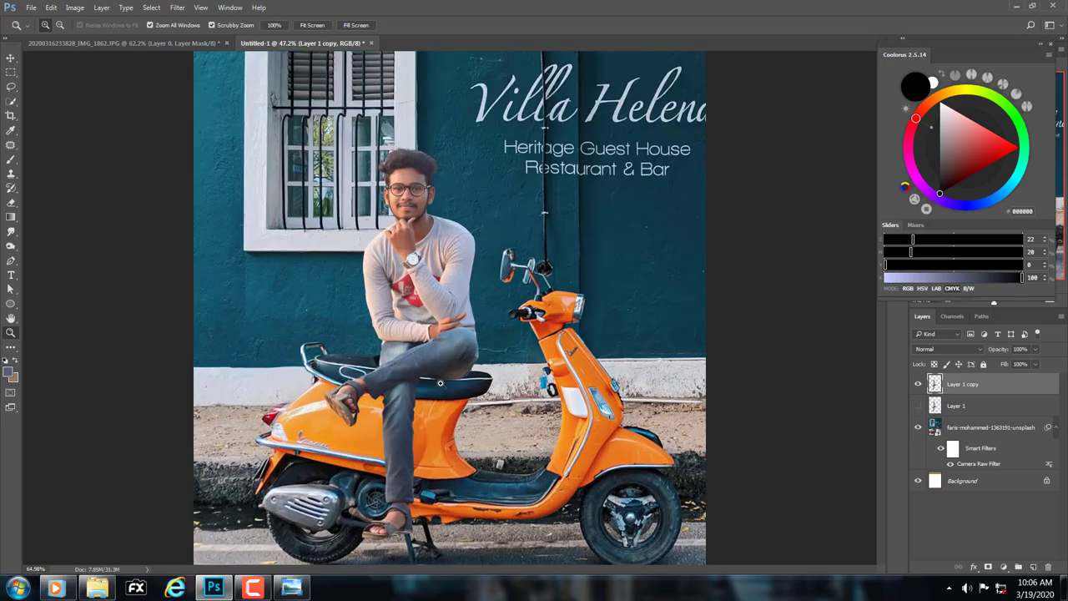
{"action": "scroll", "coordinate": [500, 300], "scroll_direction": "up", "scroll_amount": 2}
{"action": "scroll", "coordinate": [500, 300], "scroll_direction": "up", "scroll_amount": 3}
{"action": "scroll", "coordinate": [501, 300], "scroll_direction": "up", "scroll_amount": 2}
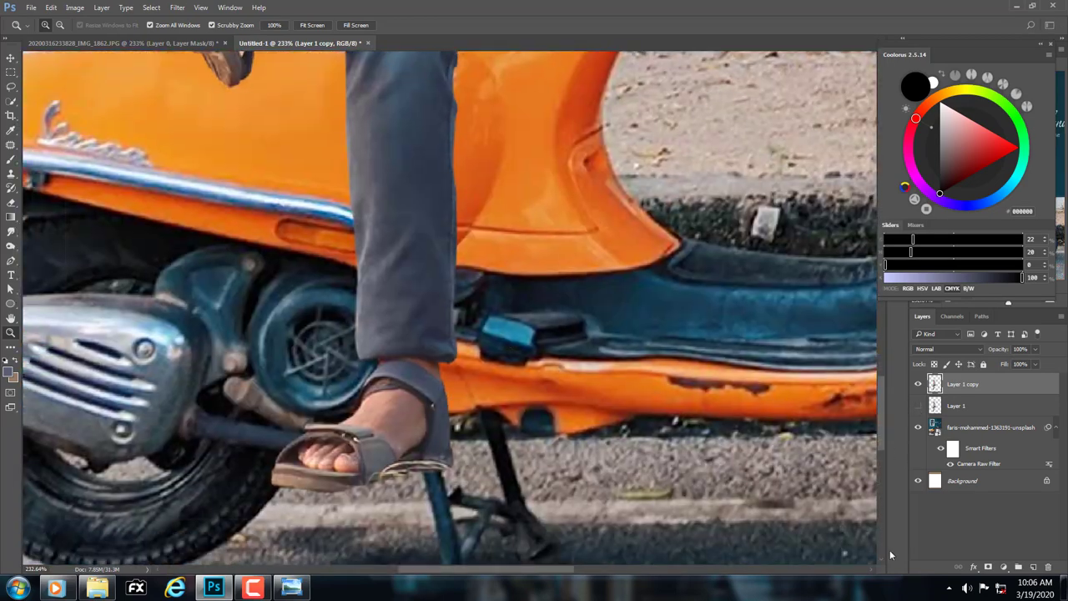
{"action": "left_click", "coordinate": [1033, 567]}
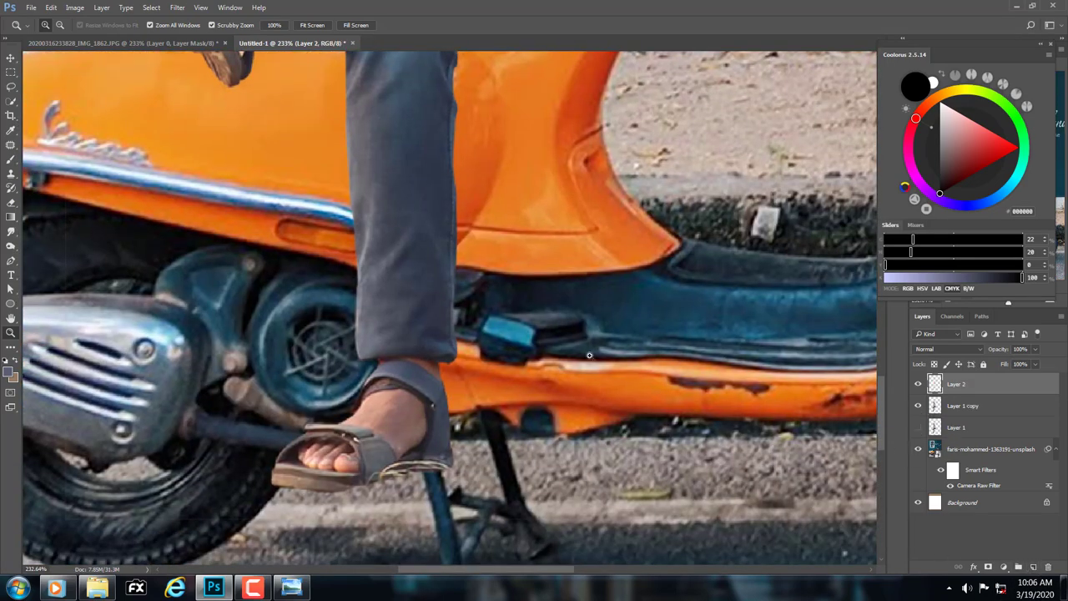
{"action": "left_click", "coordinate": [10, 174]}
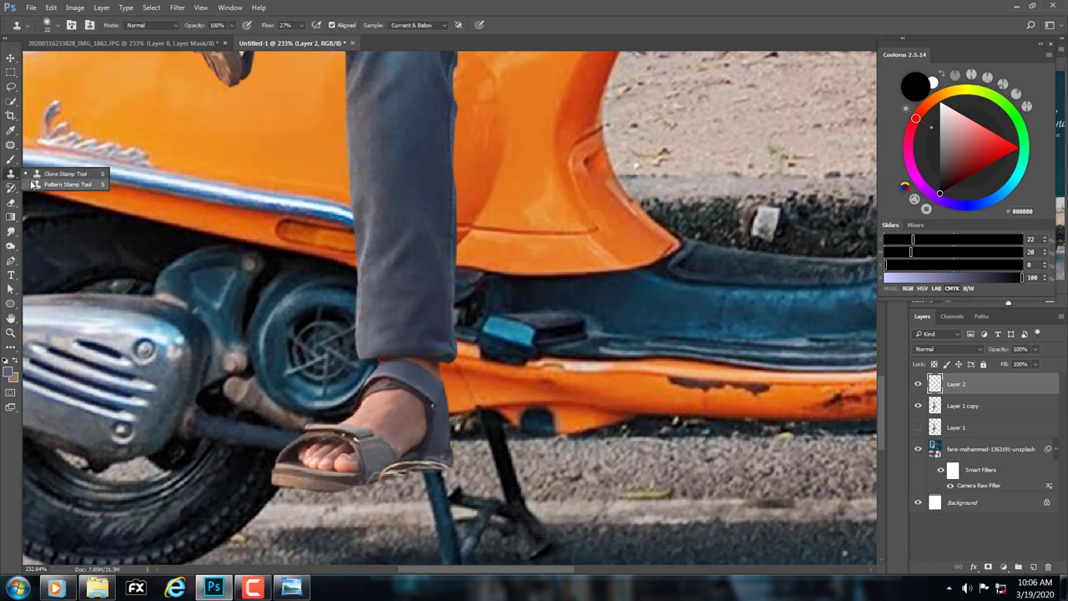
{"action": "left_click", "coordinate": [402, 27]}
{"action": "left_click", "coordinate": [409, 37]}
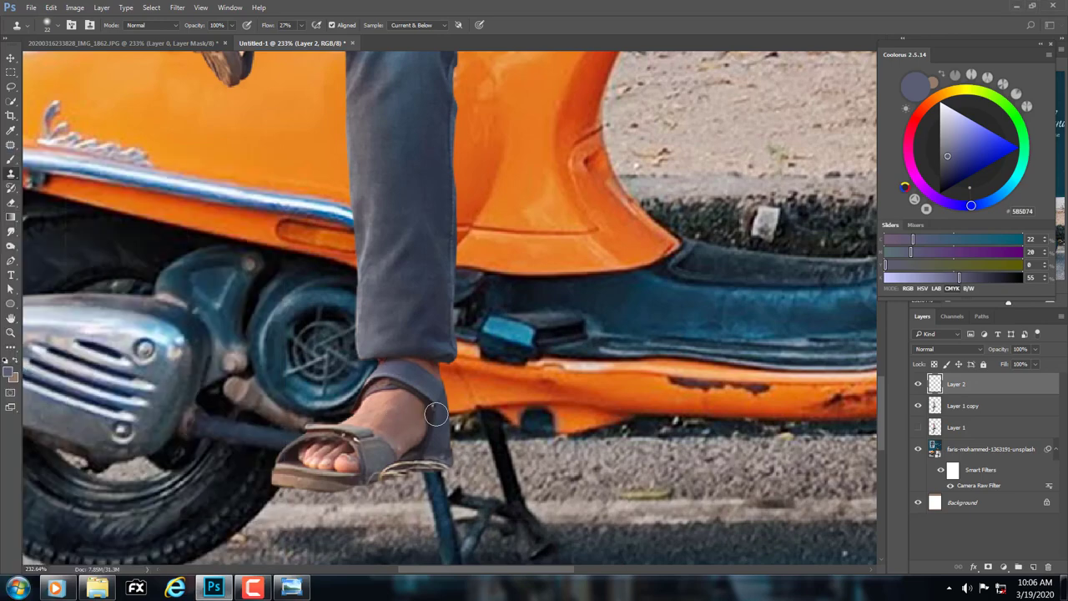
Step: Zoom in on the sandal heel and clone over its ragged edge above the kickstand
{"action": "key", "text": "z"}
{"action": "left_click_drag", "start_coordinate": [436, 415], "coordinate": [484, 414]}
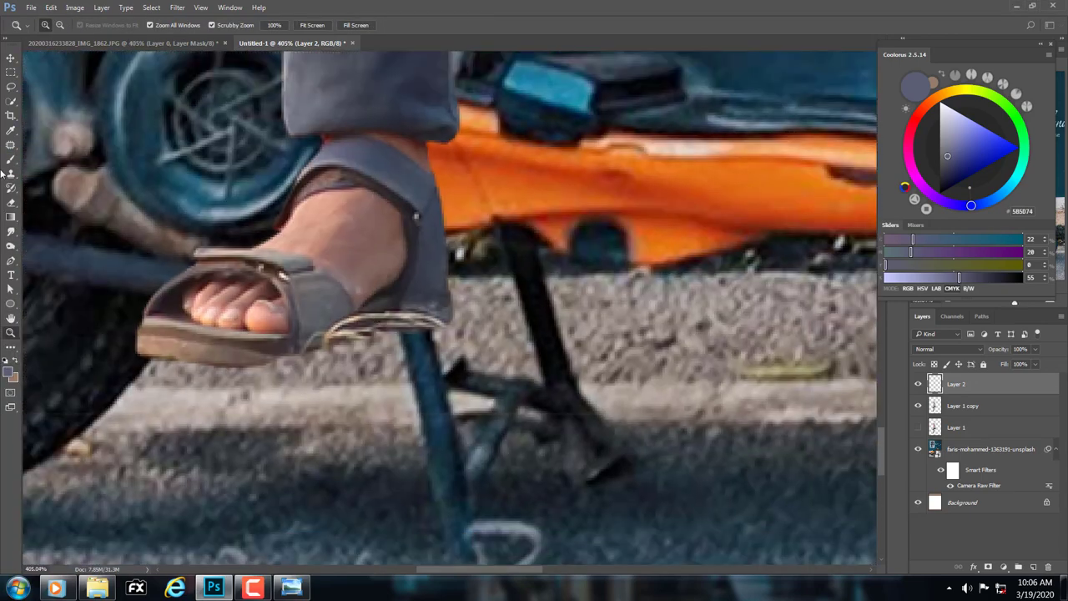
{"action": "left_click", "coordinate": [10, 174]}
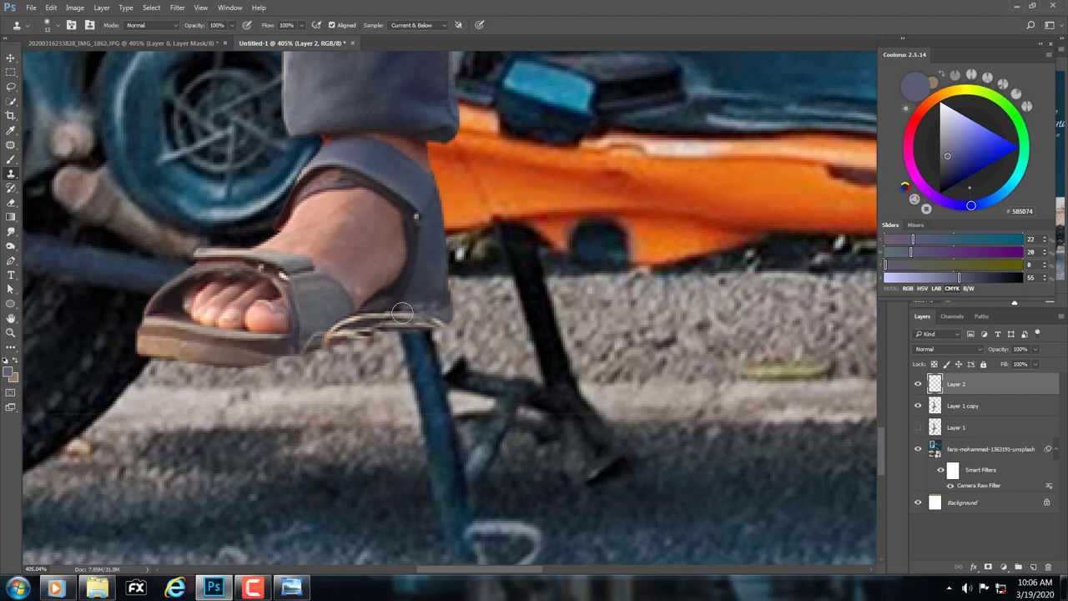
{"action": "left_click_drag", "start_coordinate": [438, 310], "coordinate": [409, 325]}
Step: Add a new layer clipped to Layer 1 copy and switch to the Brush tool
{"action": "left_click", "coordinate": [960, 406]}
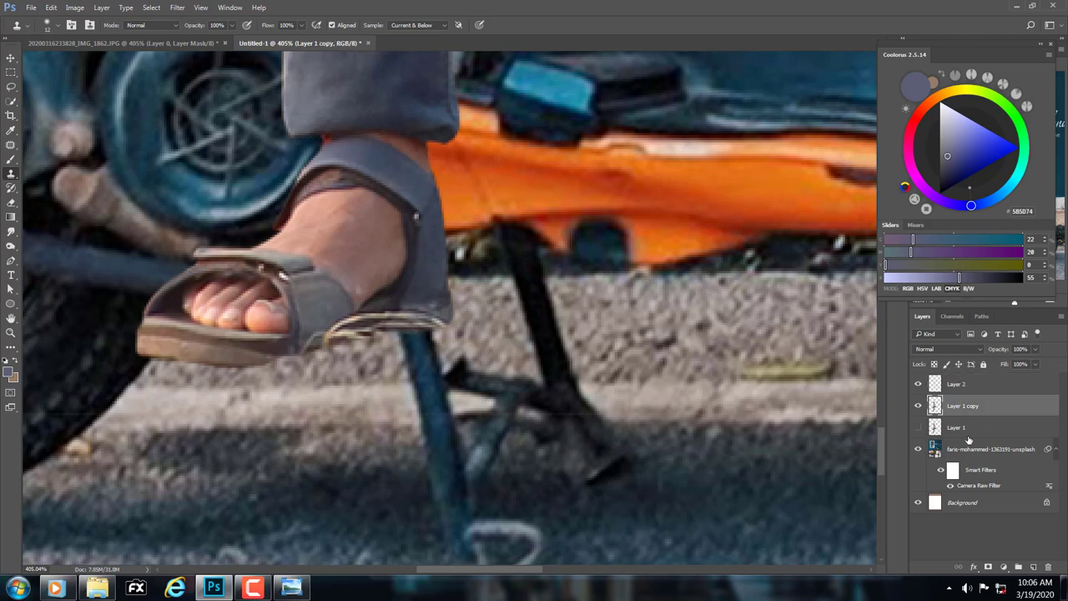
{"action": "left_click", "coordinate": [1035, 567]}
{"action": "left_click", "coordinate": [960, 417], "text": "alt"}
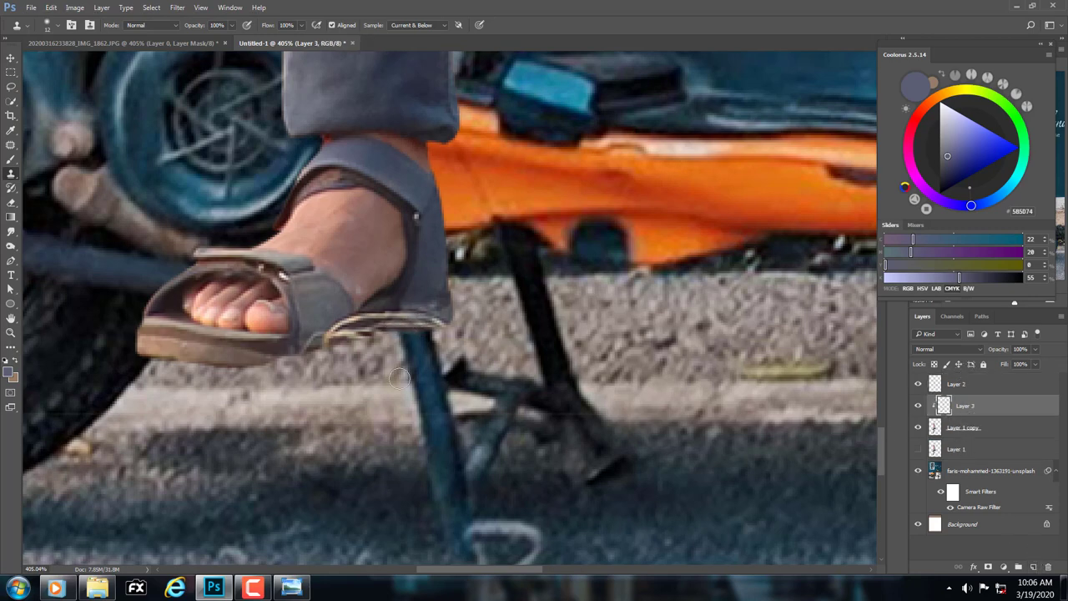
{"action": "right_click", "coordinate": [10, 158]}
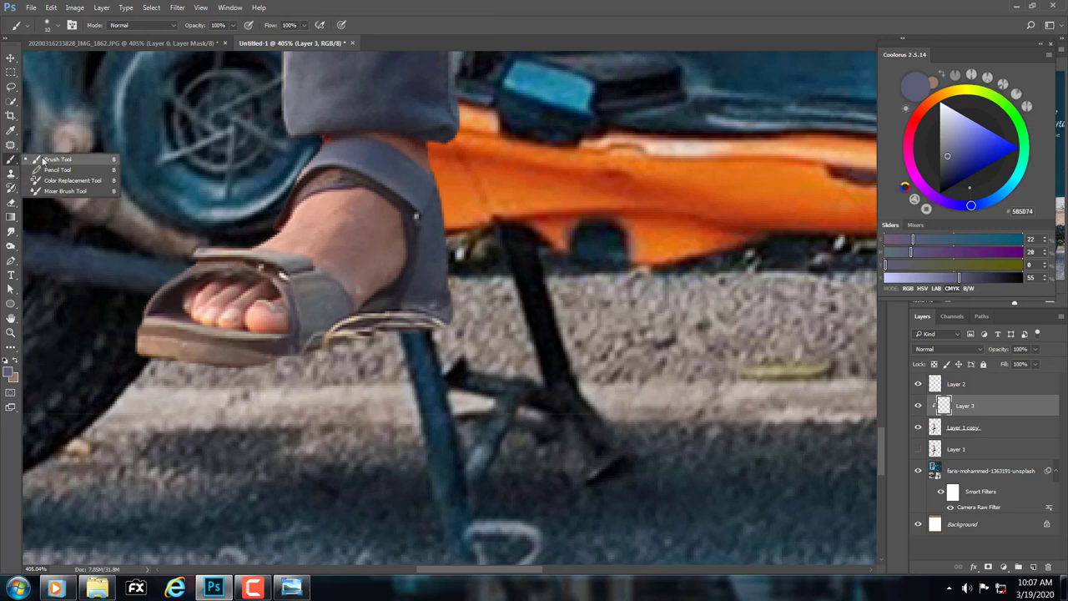
{"action": "left_click", "coordinate": [50, 158]}
Step: Paint sampled dark grey along the sandal's bottom edge, then undo that stroke
{"action": "left_click", "coordinate": [429, 287], "text": "alt"}
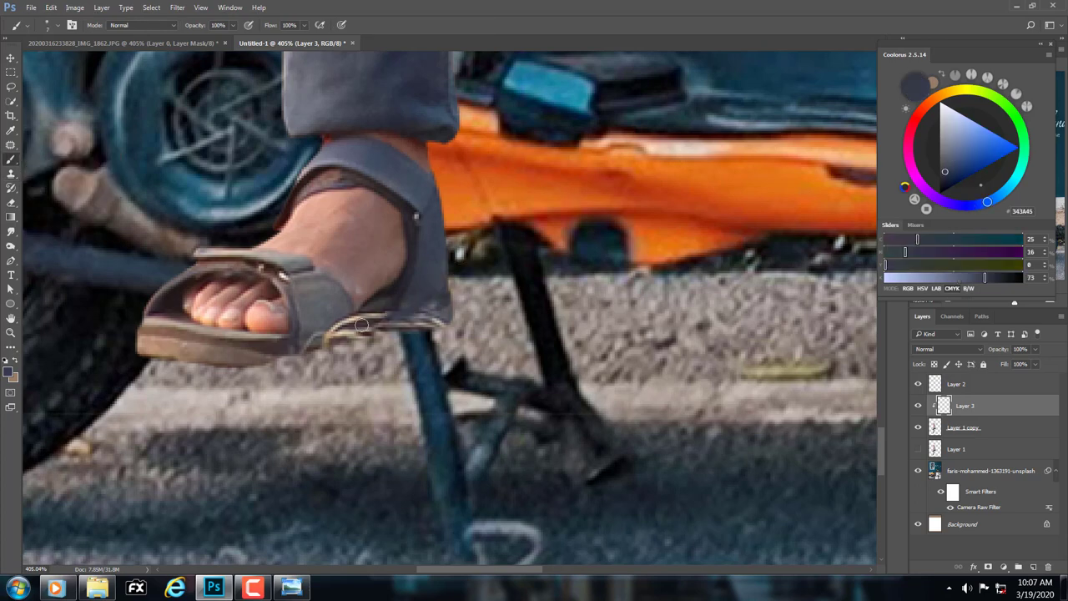
{"action": "left_click_drag", "start_coordinate": [403, 322], "coordinate": [440, 319]}
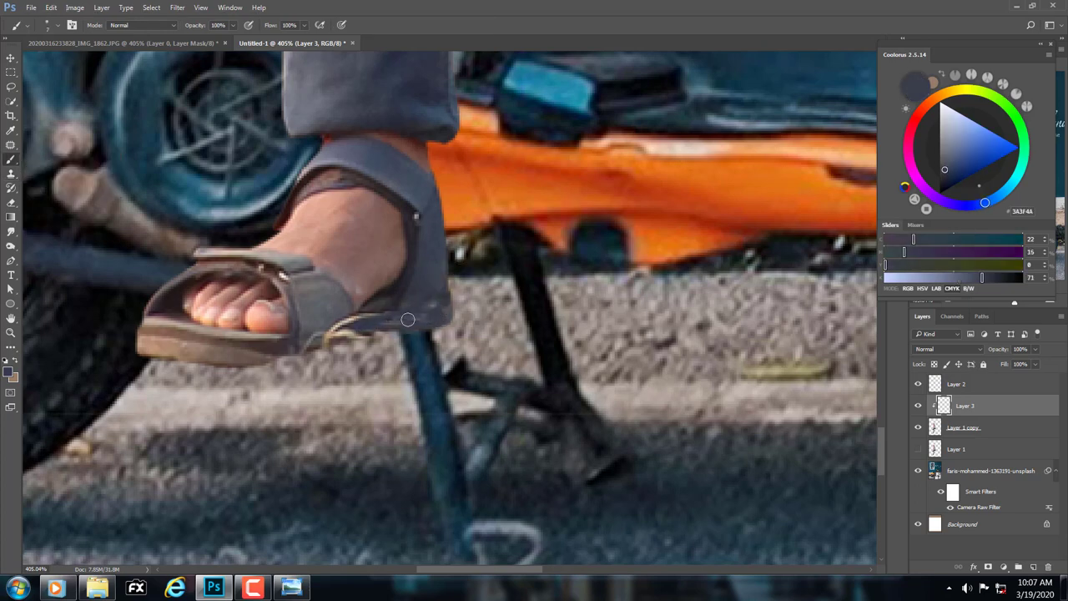
{"action": "left_click", "coordinate": [437, 288], "text": "alt"}
{"action": "left_click", "coordinate": [431, 300], "text": "alt"}
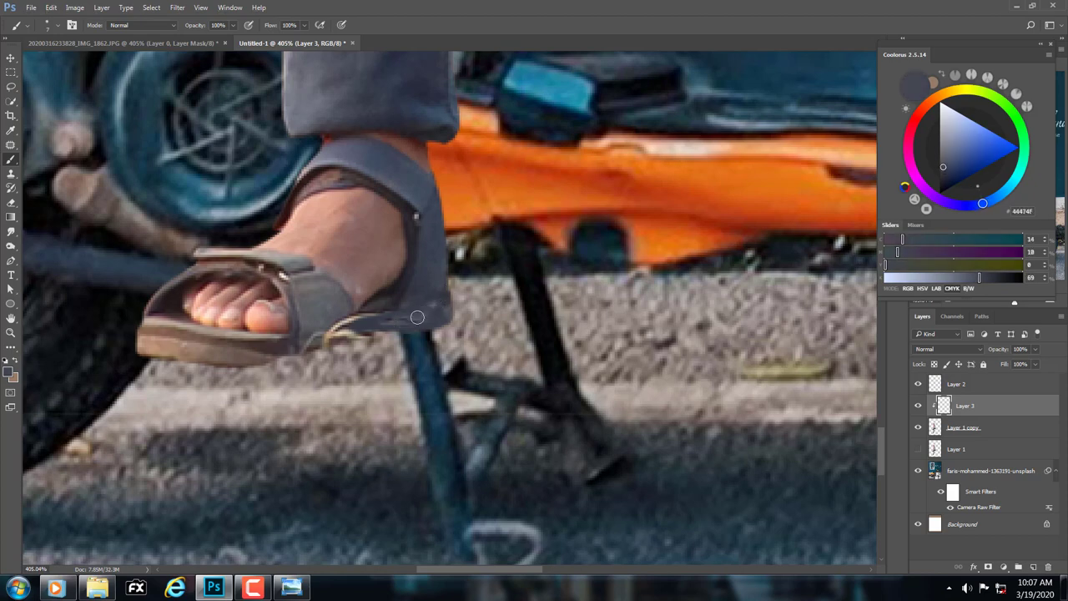
{"action": "left_click", "coordinate": [420, 319], "text": "alt"}
{"action": "left_click", "coordinate": [393, 321], "text": "alt"}
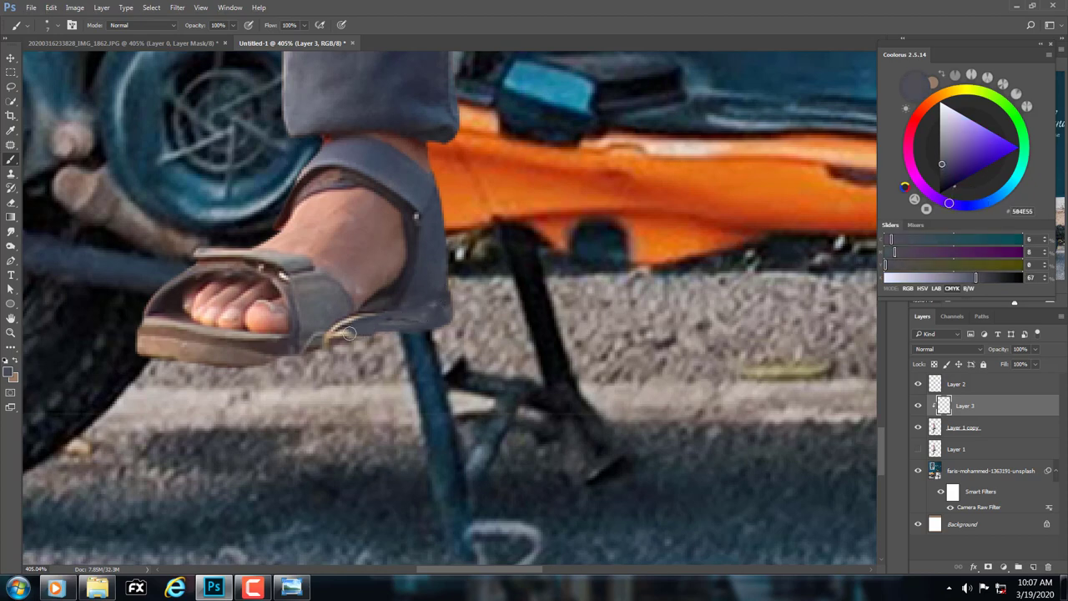
{"action": "left_click", "coordinate": [316, 314], "text": "alt"}
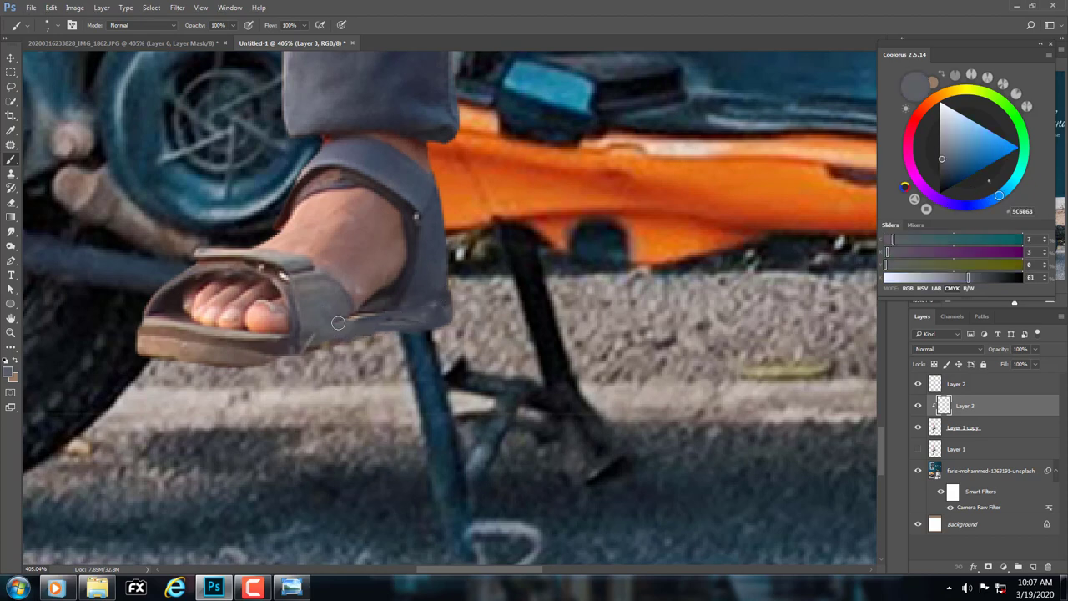
{"action": "left_click", "coordinate": [403, 304], "text": "alt"}
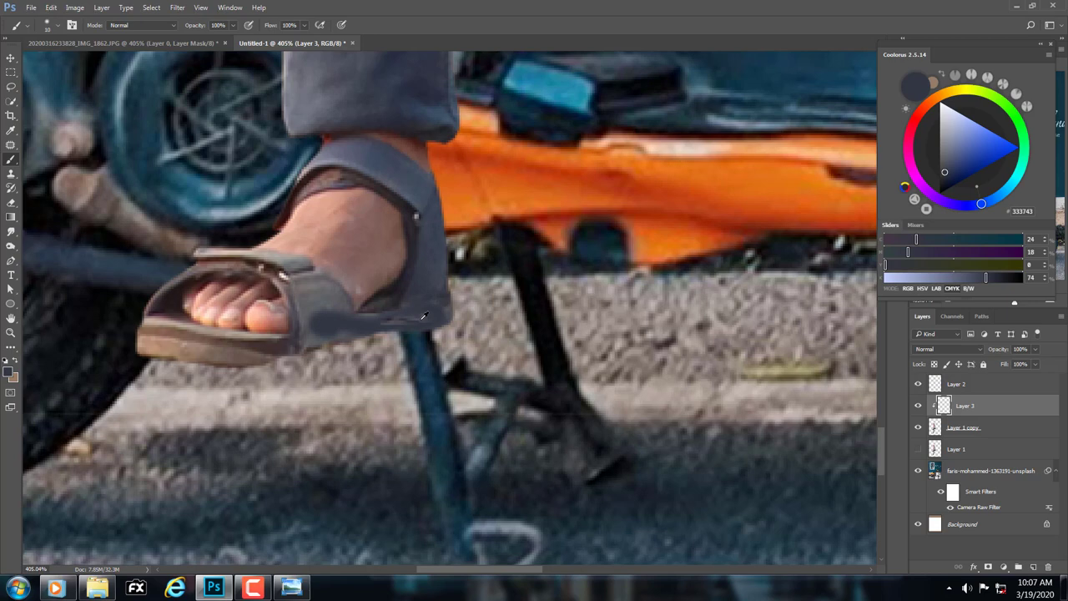
{"action": "key", "text": "ctrl+z"}
Step: Sample sandal greys and the sole's brown, then darken and smooth the sole's lower edge
{"action": "left_click", "coordinate": [435, 307], "text": "alt"}
{"action": "left_click", "coordinate": [417, 292], "text": "alt"}
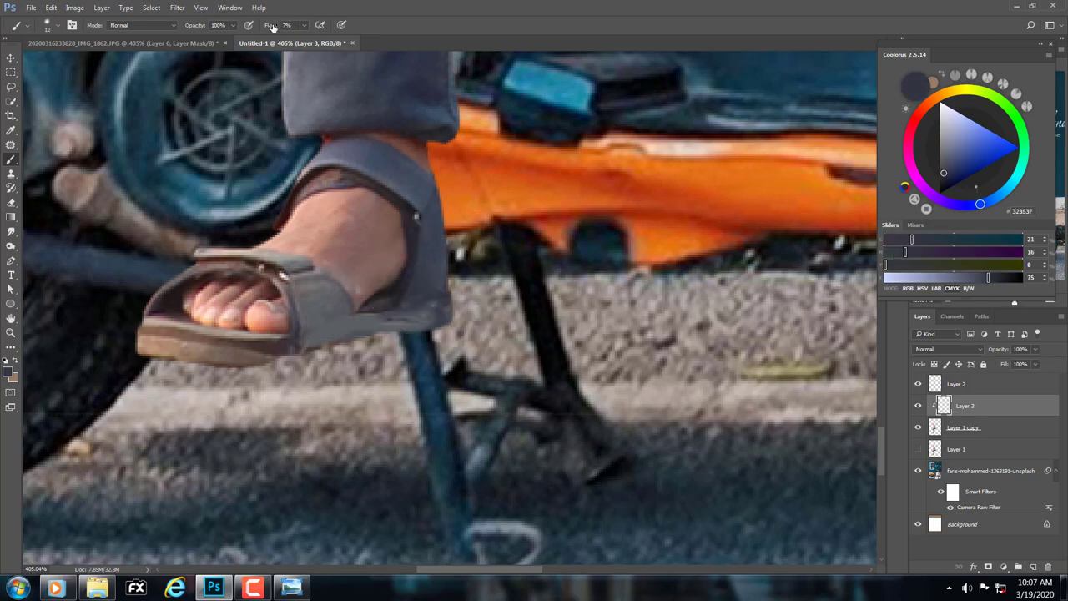
{"action": "left_click", "coordinate": [397, 325], "text": "alt"}
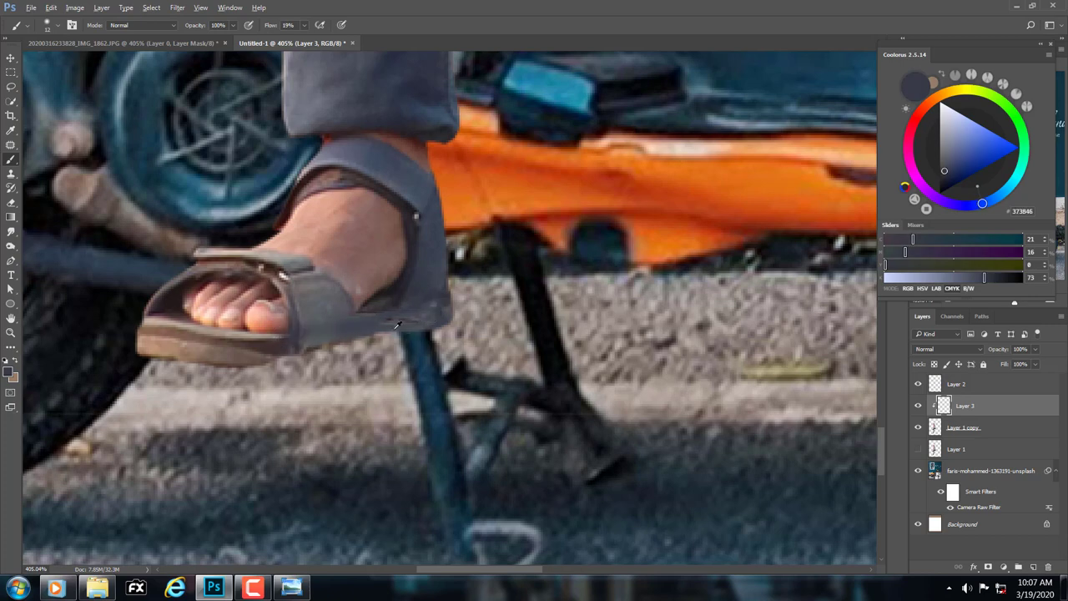
{"action": "left_click", "coordinate": [431, 285], "text": "alt"}
{"action": "left_click", "coordinate": [314, 300], "text": "alt"}
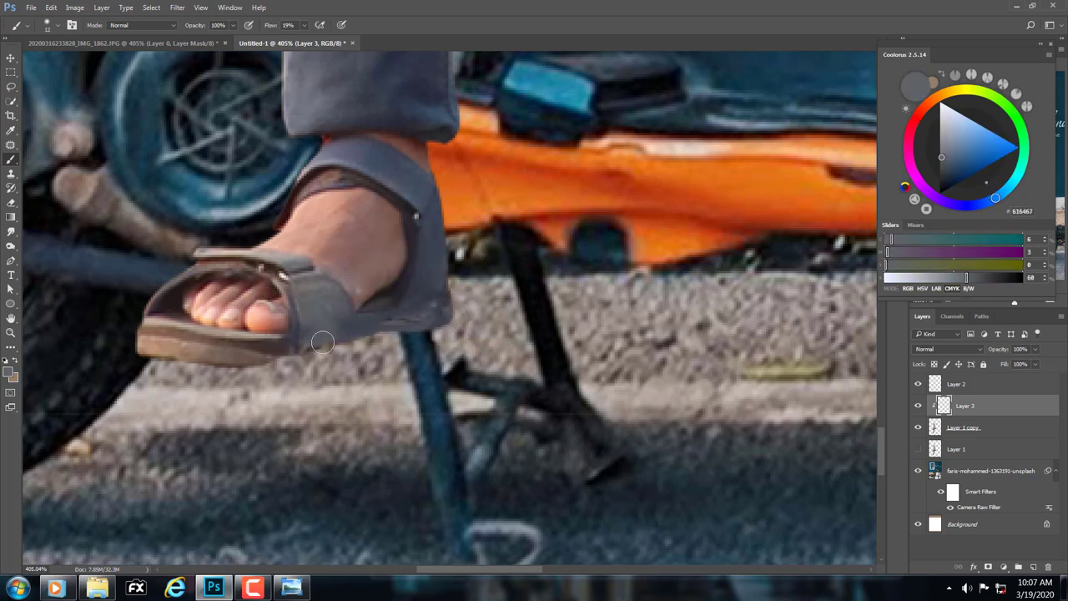
{"action": "left_click", "coordinate": [428, 311], "text": "alt"}
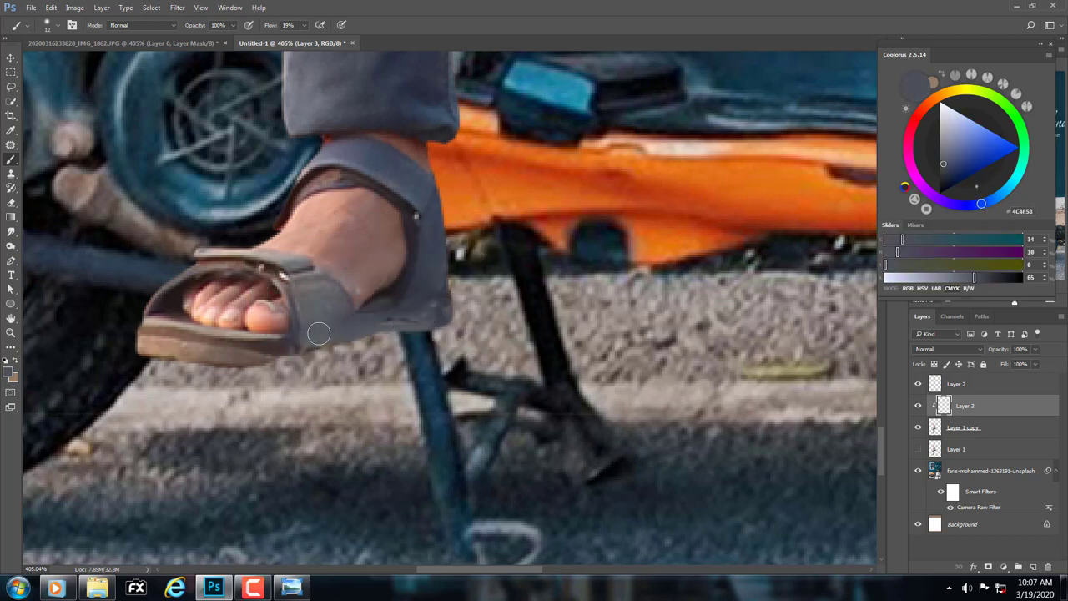
{"action": "left_click", "coordinate": [239, 349], "text": "alt"}
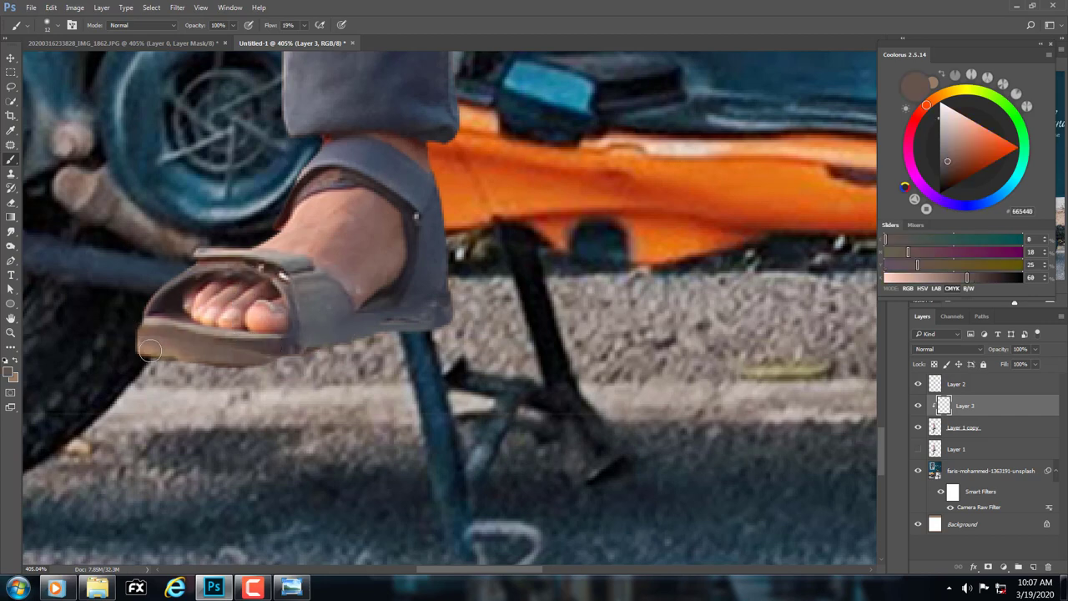
{"action": "left_click_drag", "start_coordinate": [150, 351], "coordinate": [265, 348]}
Step: Shade the skin above the heel, undo it, and sample the strap's greys
{"action": "left_click", "coordinate": [155, 294], "text": "alt"}
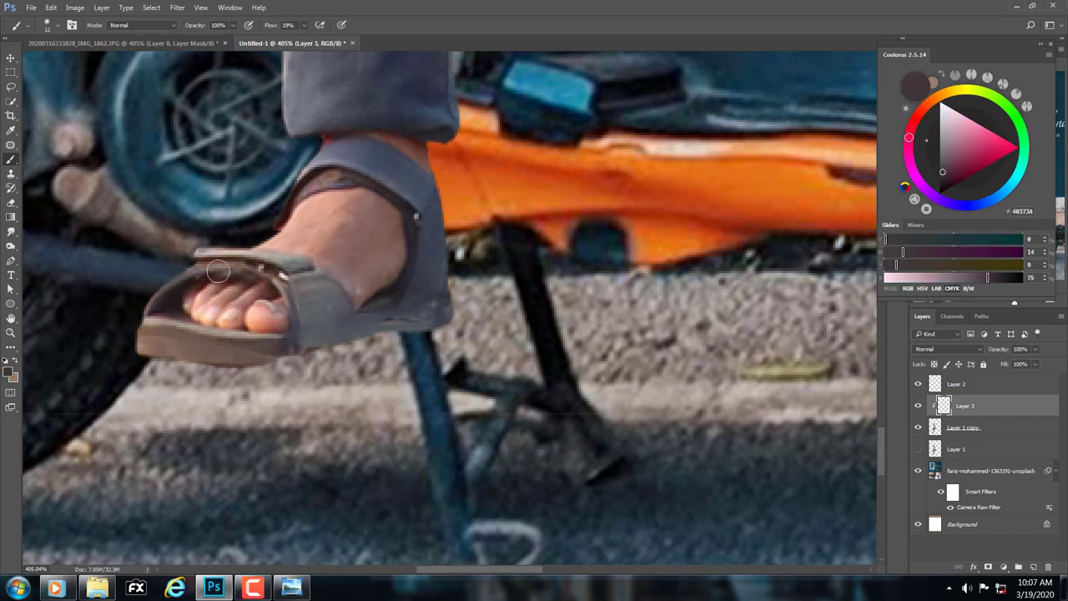
{"action": "left_click", "coordinate": [317, 267], "text": "alt"}
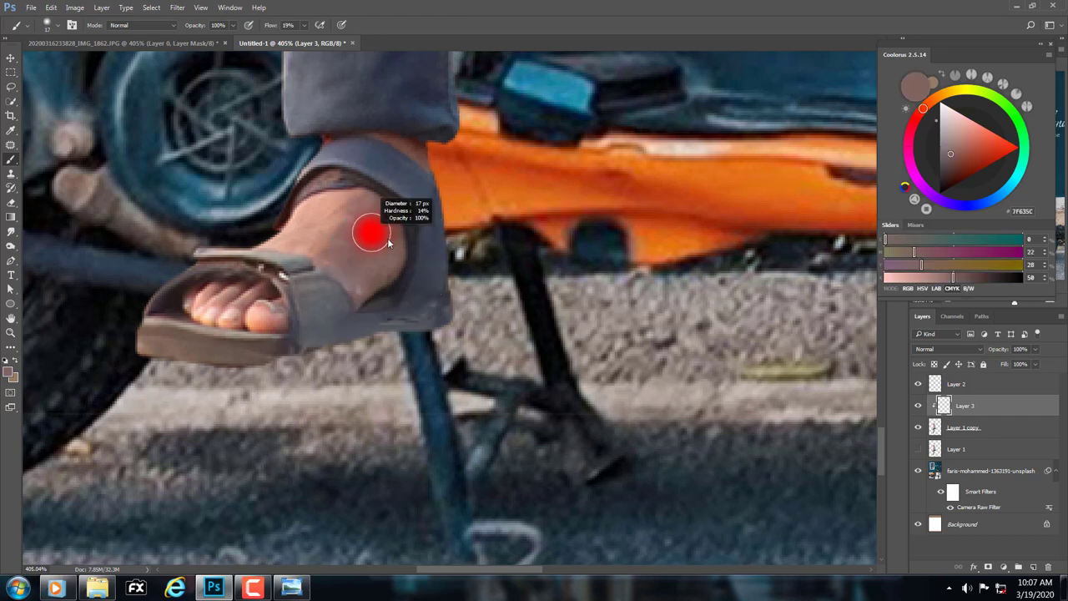
{"action": "left_click_drag", "start_coordinate": [386, 240], "coordinate": [363, 274]}
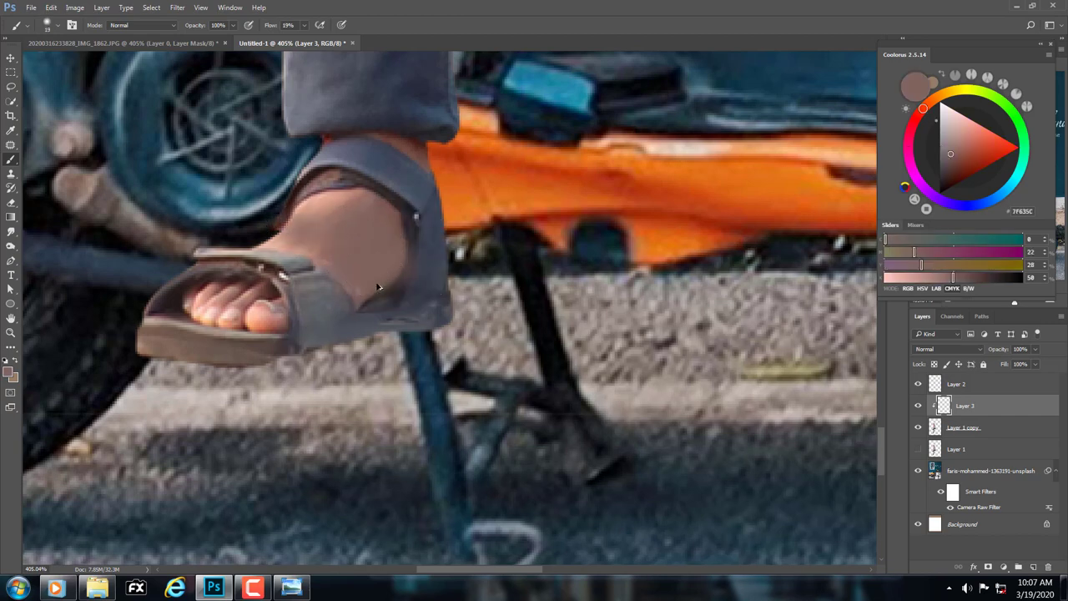
{"action": "key", "text": "ctrl+z"}
{"action": "left_click", "coordinate": [441, 303], "text": "alt"}
{"action": "left_click", "coordinate": [418, 317], "text": "alt"}
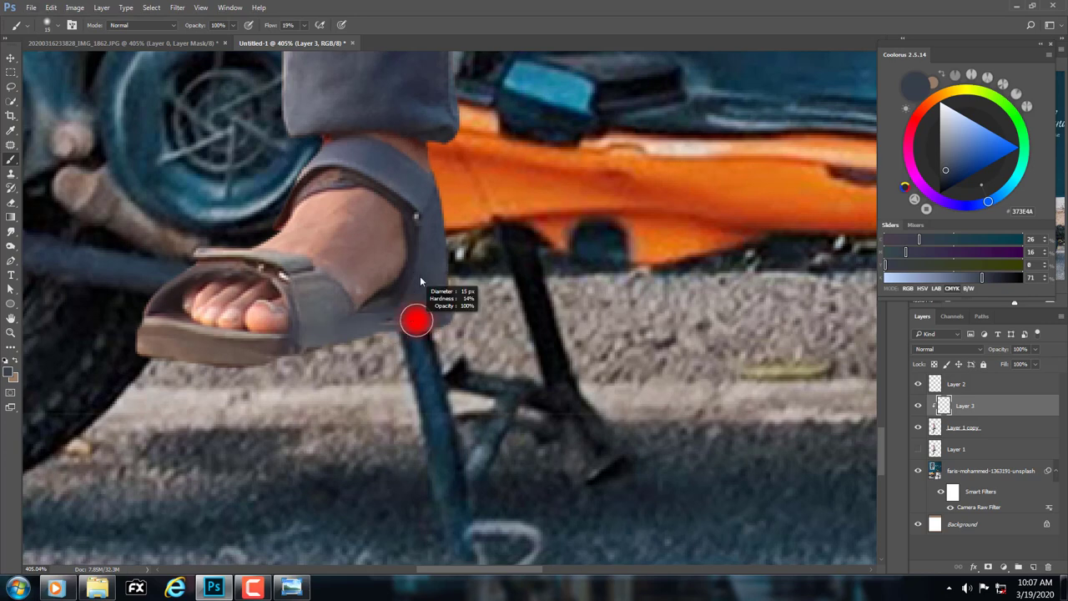
{"action": "left_click", "coordinate": [323, 310], "text": "alt"}
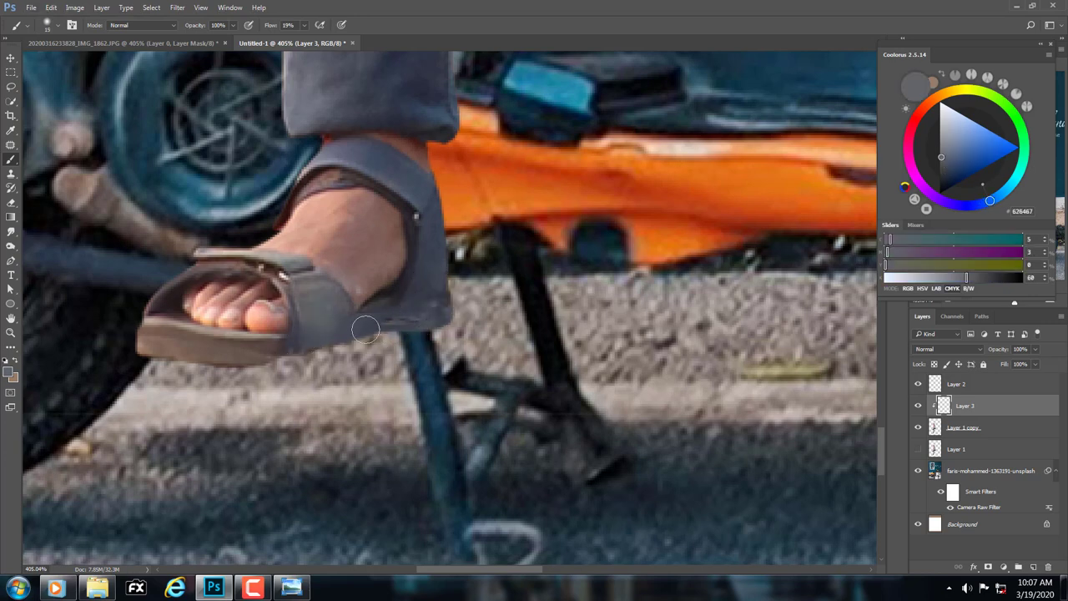
{"action": "left_click", "coordinate": [421, 314], "text": "alt"}
Step: Fit the image on screen and add a new empty layer above Layer 1
{"action": "key", "text": "z"}
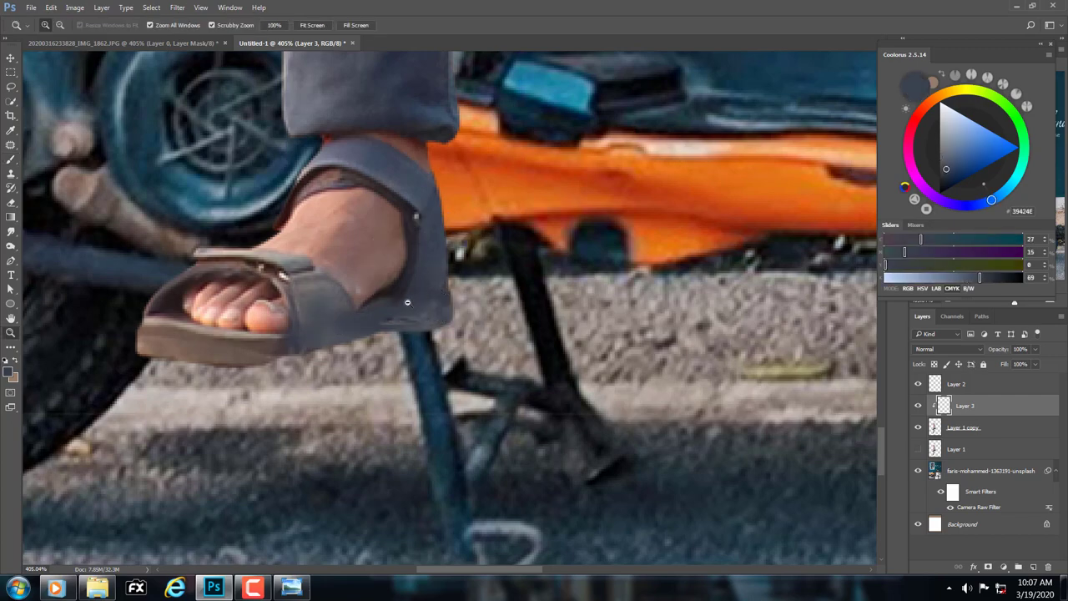
{"action": "right_click", "coordinate": [458, 246]}
{"action": "left_click", "coordinate": [460, 285]}
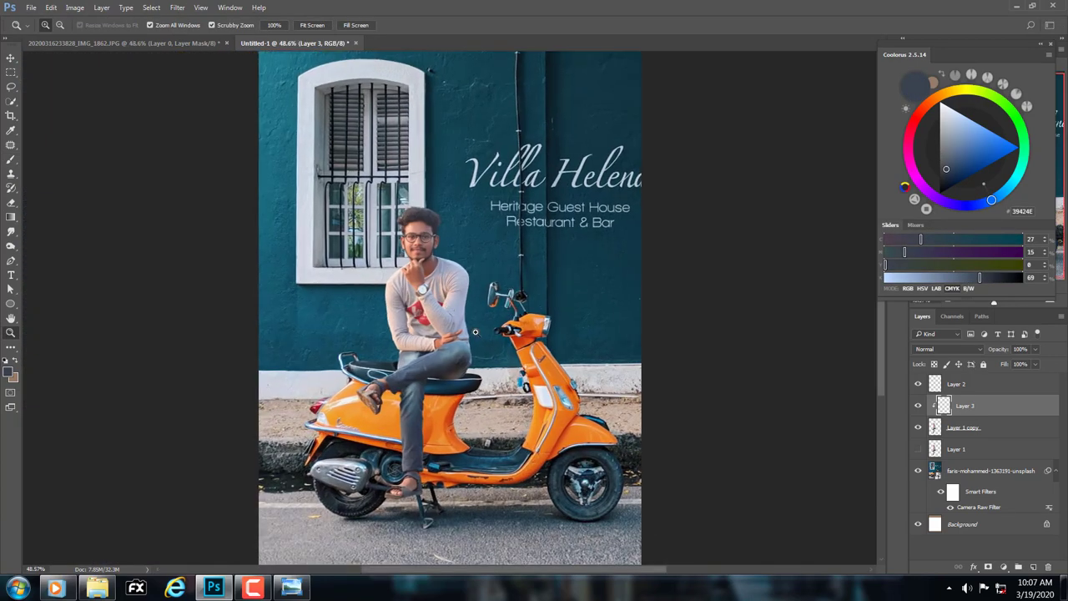
{"action": "left_click_drag", "start_coordinate": [477, 381], "coordinate": [463, 382]}
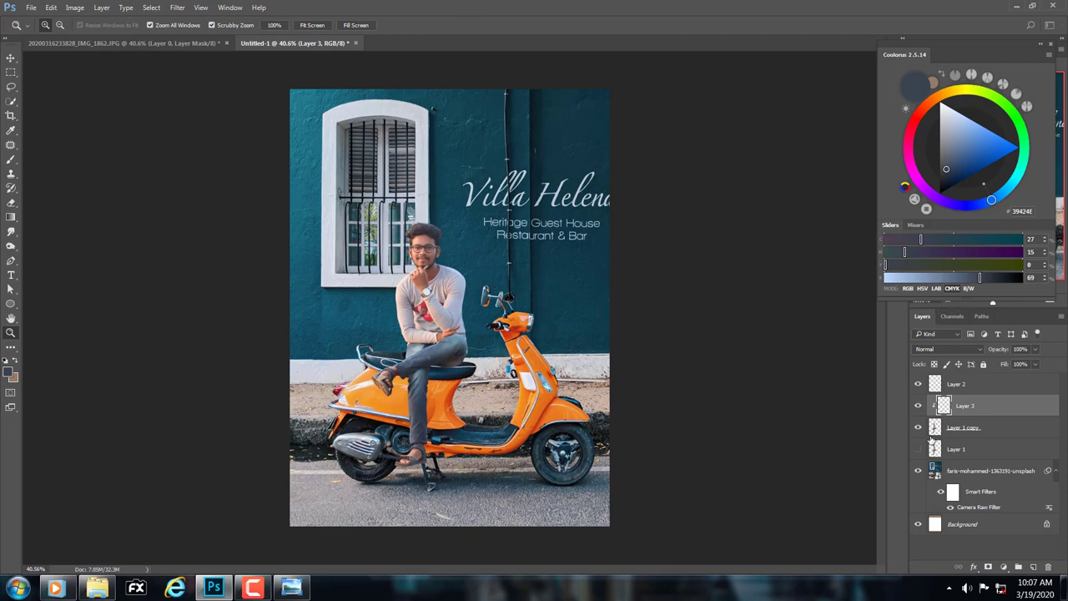
{"action": "left_click", "coordinate": [961, 429]}
{"action": "left_click", "coordinate": [975, 451]}
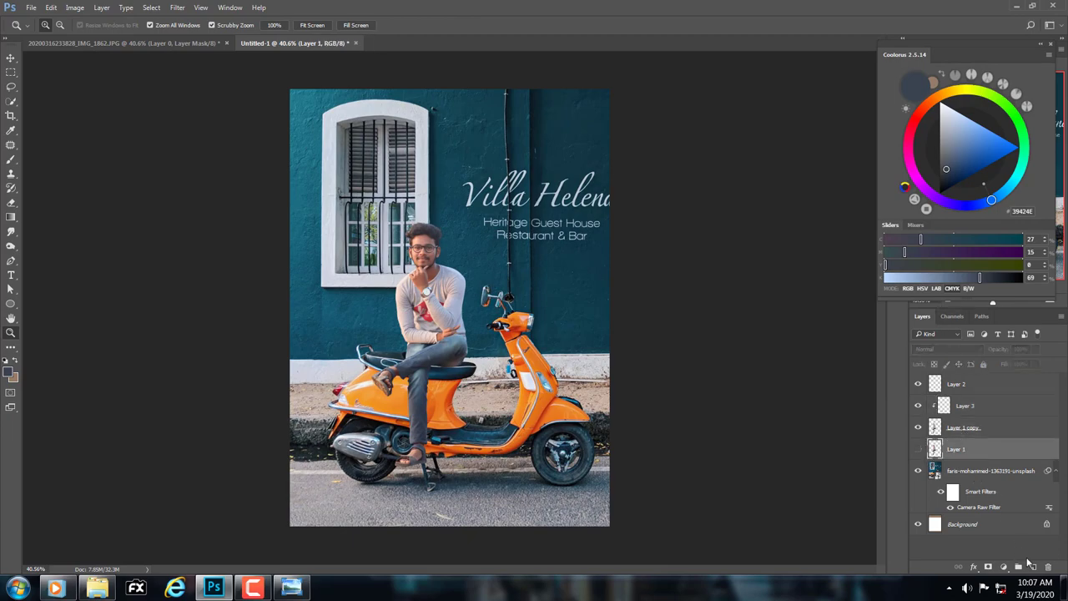
{"action": "left_click", "coordinate": [1033, 566]}
Step: Zoom in on the scooter, paint a faint seat-blue shadow on the panel, then undo it
{"action": "mouse_move", "coordinate": [646, 475]}
{"action": "left_mouse_down"}
{"action": "mouse_move", "coordinate": [232, 257]}
{"action": "mouse_move", "coordinate": [499, 312]}
{"action": "left_mouse_up"}
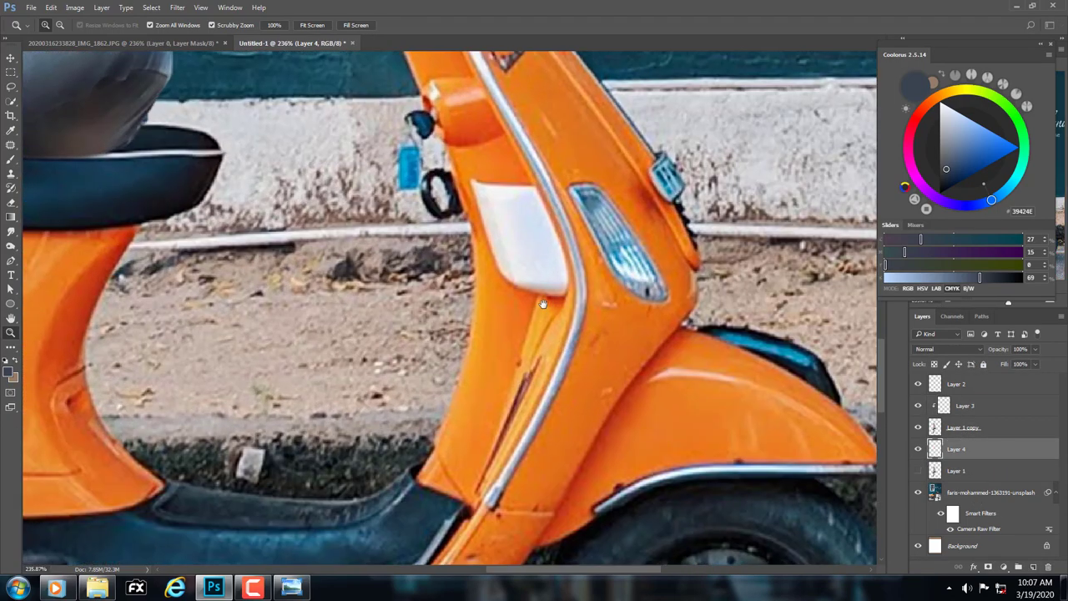
{"action": "left_click", "coordinate": [11, 158]}
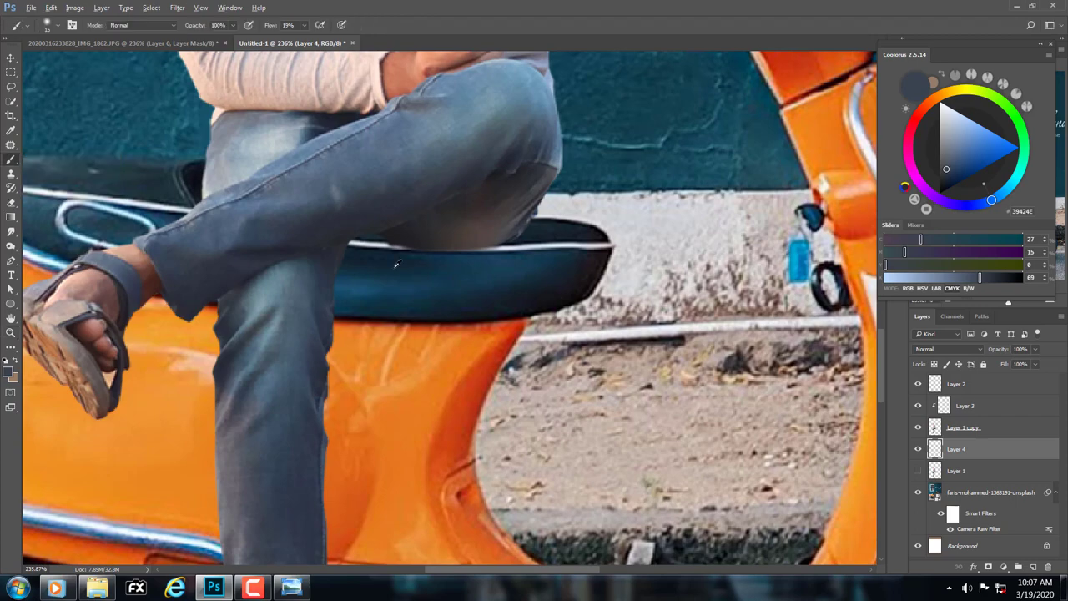
{"action": "left_click", "coordinate": [544, 233], "text": "alt"}
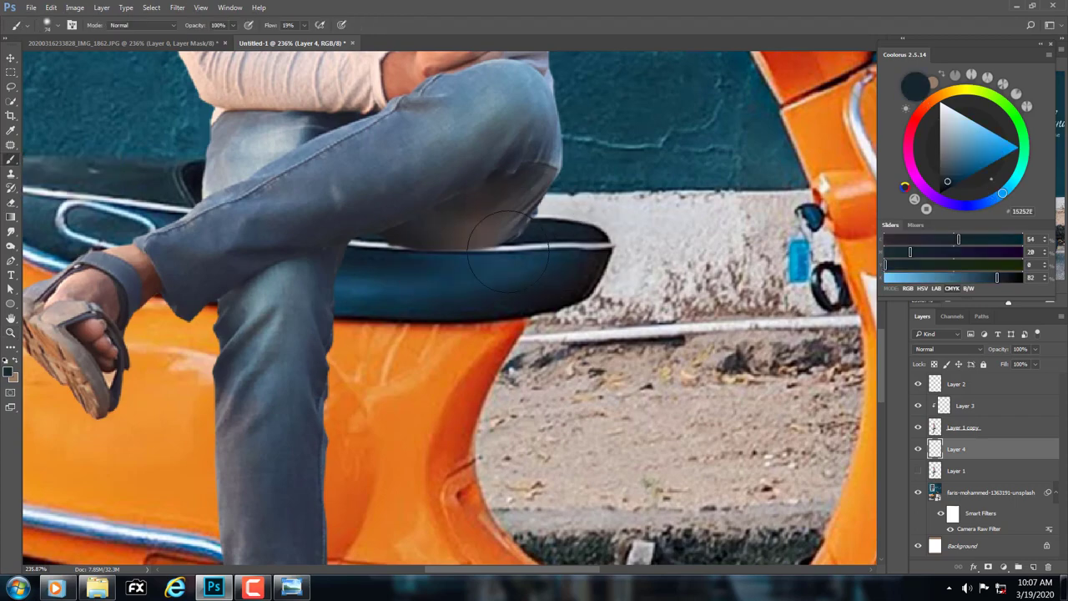
{"action": "scroll", "coordinate": [417, 288], "scroll_direction": "down", "scroll_amount": 1}
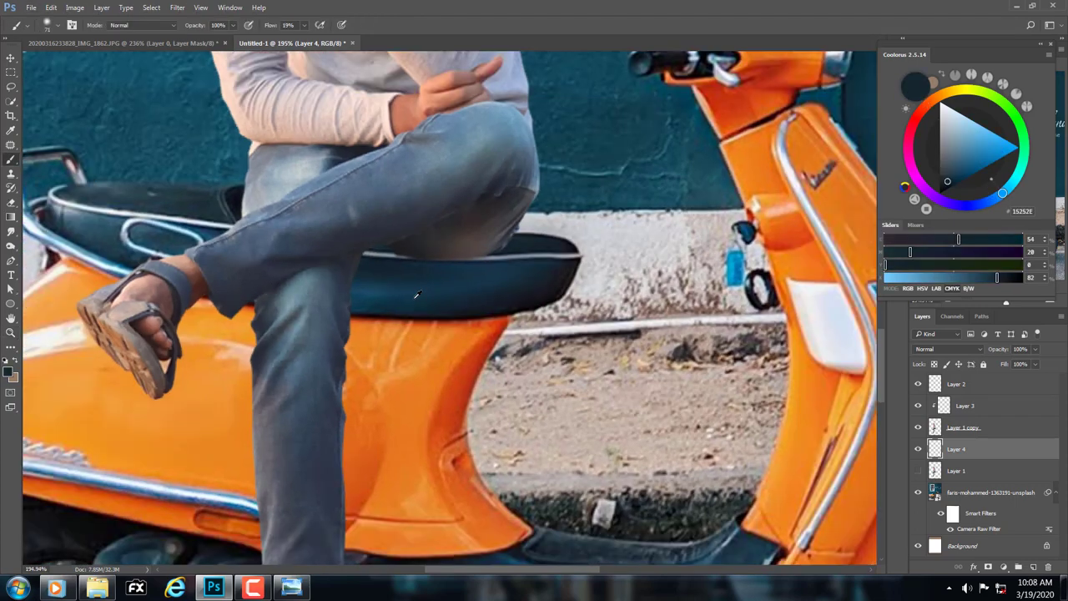
{"action": "scroll", "coordinate": [417, 288], "scroll_direction": "down", "scroll_amount": 1}
{"action": "scroll", "coordinate": [386, 355], "scroll_direction": "down", "scroll_amount": 2}
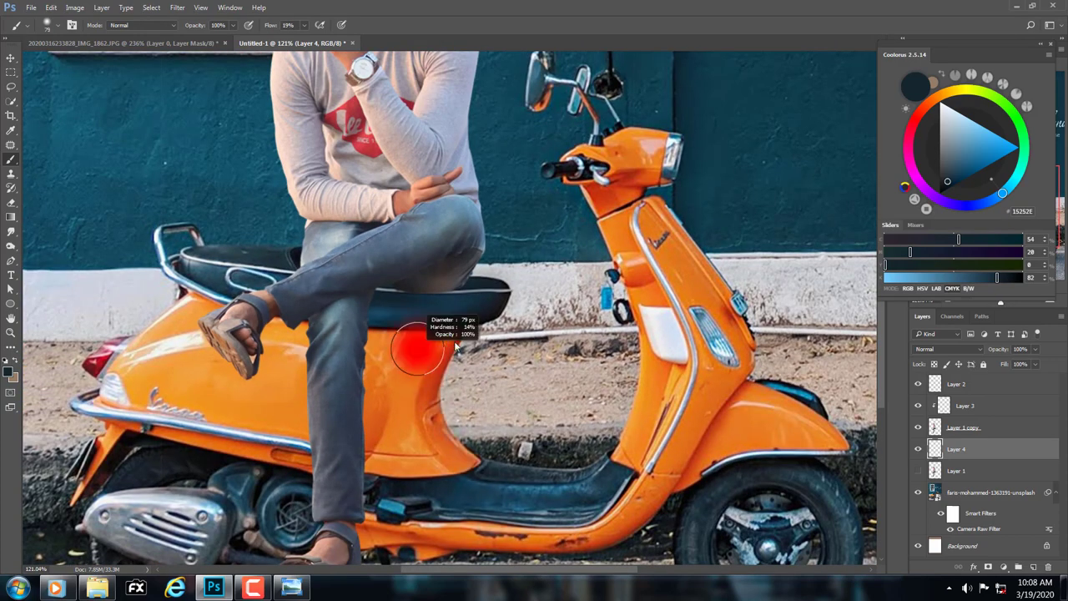
{"action": "left_click_drag", "start_coordinate": [411, 343], "coordinate": [413, 401]}
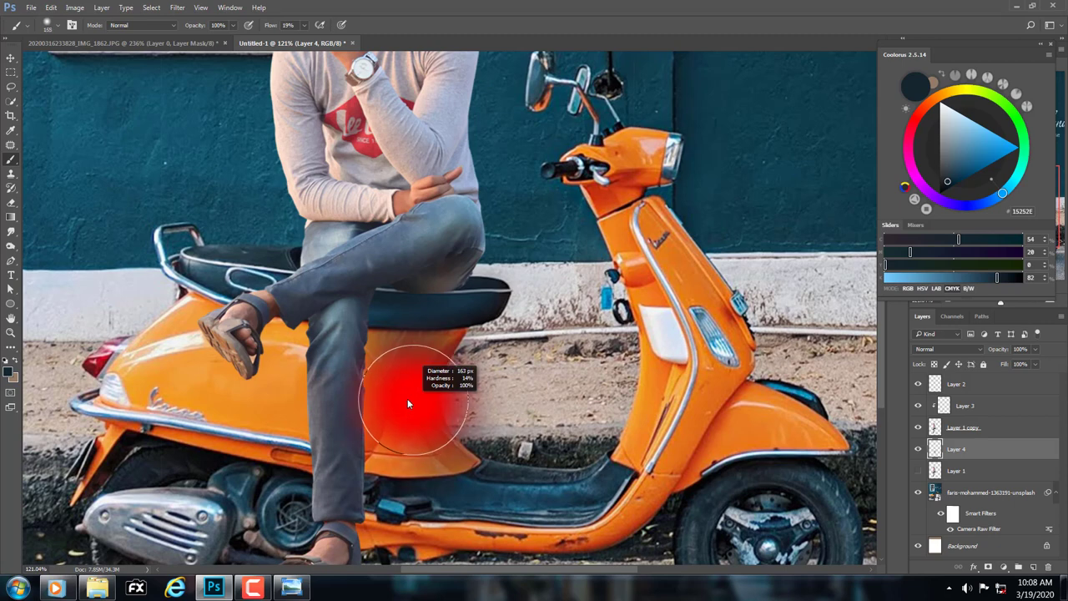
{"action": "key", "text": "ctrl+z"}
{"action": "key", "text": "ctrl+alt+z"}
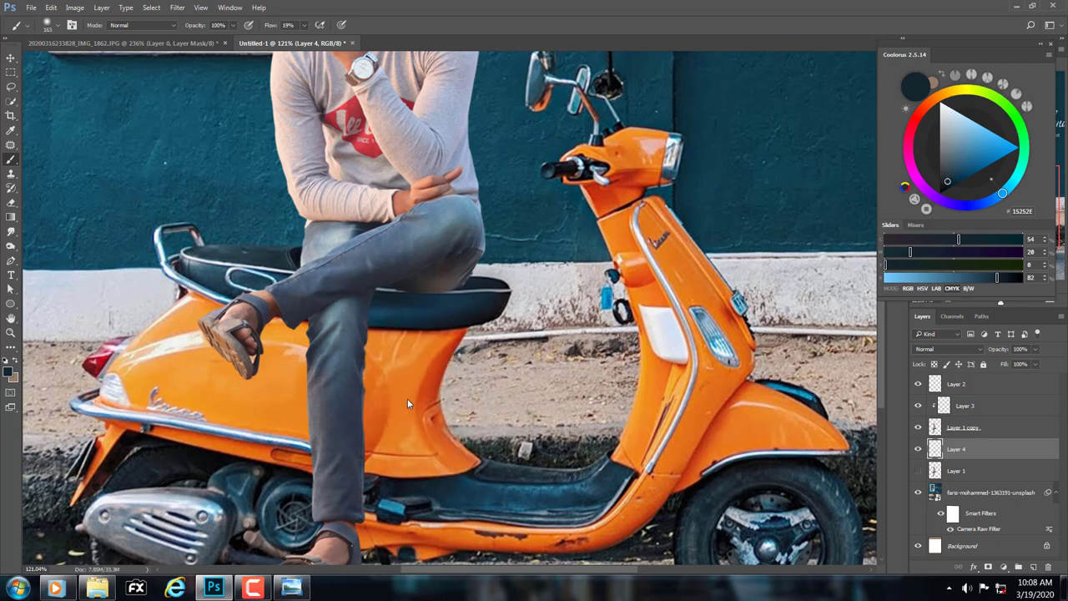
{"action": "key", "text": "ctrl+alt+z"}
Step: Sample the near-black under the seat and shrink the brush to about 54 px
{"action": "left_click", "coordinate": [433, 314], "text": "alt"}
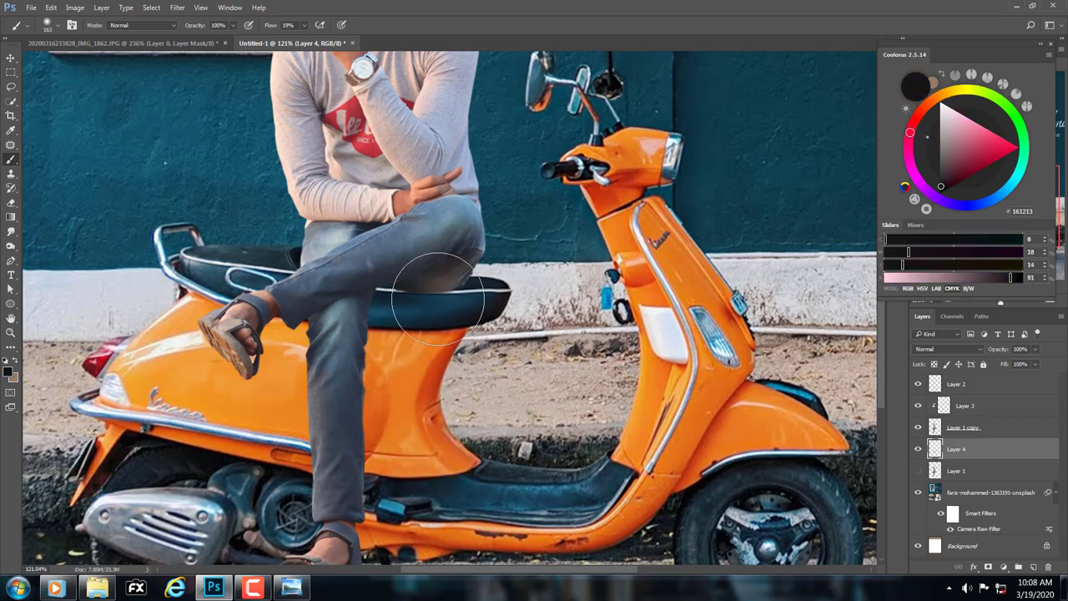
{"action": "left_click_drag", "start_coordinate": [432, 315], "coordinate": [379, 316]}
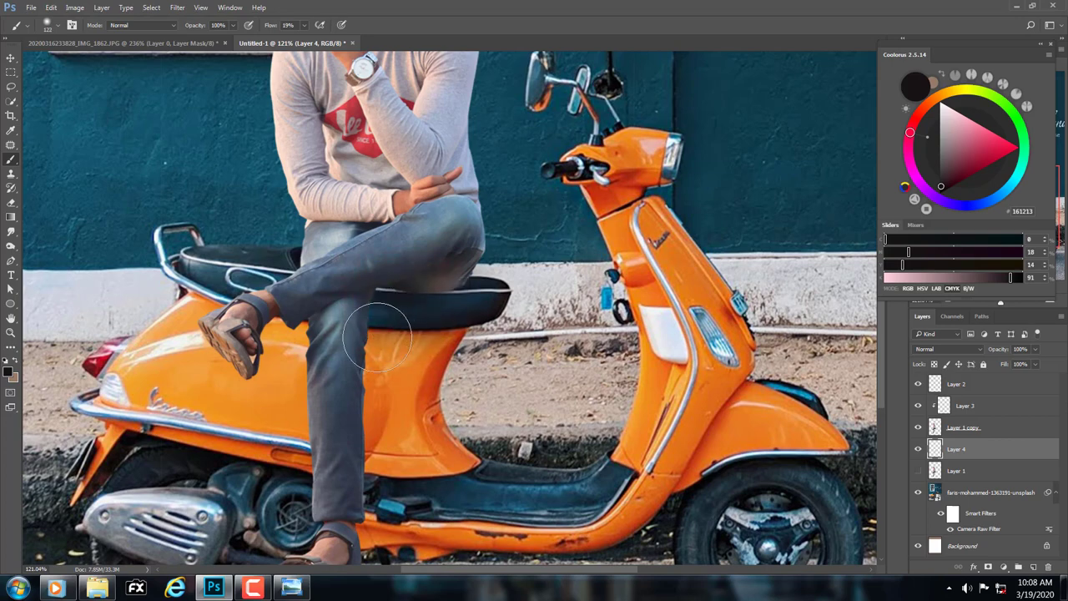
{"action": "left_click_drag", "start_coordinate": [409, 361], "coordinate": [387, 359]}
{"action": "scroll", "coordinate": [386, 359], "scroll_direction": "up", "scroll_amount": 3}
{"action": "left_click", "coordinate": [386, 354], "text": "alt"}
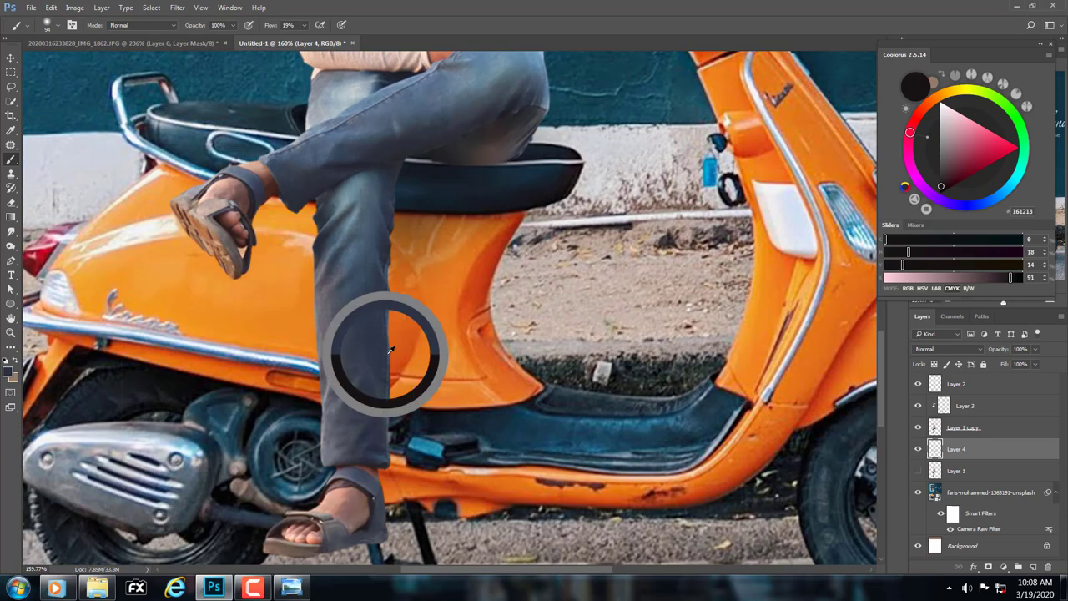
{"action": "left_click_drag", "start_coordinate": [423, 316], "coordinate": [397, 276]}
Step: Darken the jeans edge beside the orange panel and shade where the leg meets it
{"action": "left_click", "coordinate": [384, 252], "text": "alt"}
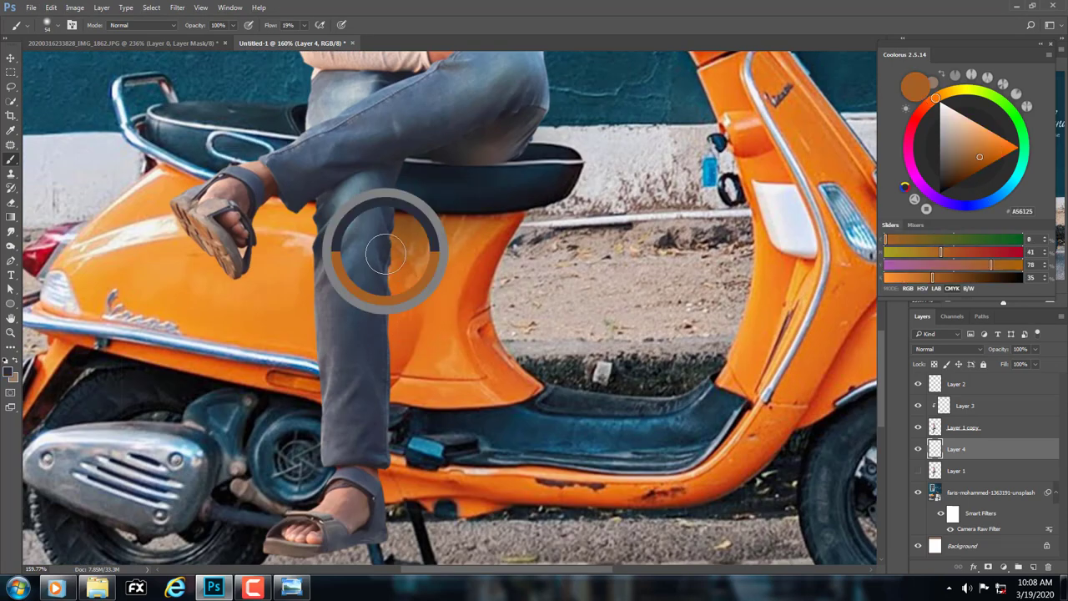
{"action": "left_click_drag", "start_coordinate": [391, 401], "coordinate": [386, 177]}
{"action": "left_click", "coordinate": [384, 370], "text": "alt"}
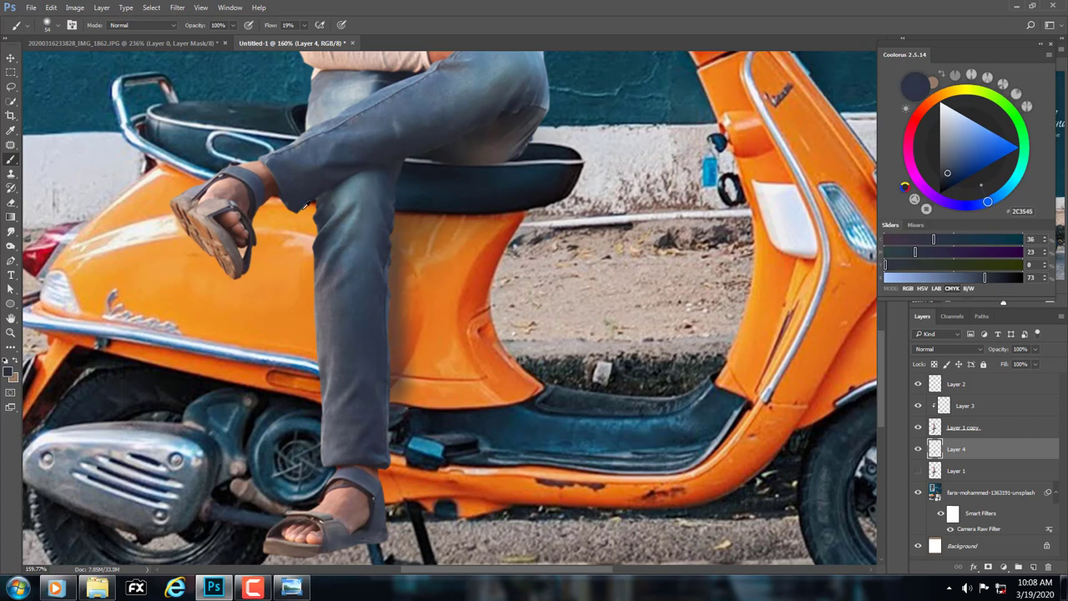
{"action": "left_click", "coordinate": [299, 201], "text": "alt"}
{"action": "left_click_drag", "start_coordinate": [288, 204], "coordinate": [251, 300]}
Step: Fit the poster on screen and lower Layer 4's opacity to 73%
{"action": "key", "text": "z"}
{"action": "left_click_drag", "start_coordinate": [468, 351], "coordinate": [445, 351]}
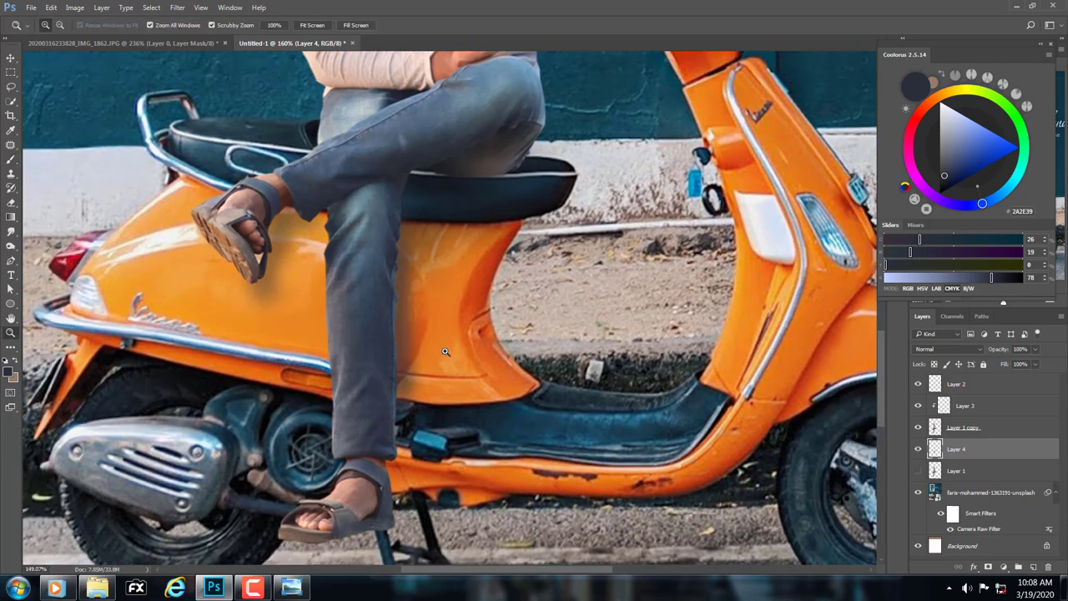
{"action": "key", "text": "ctrl+0"}
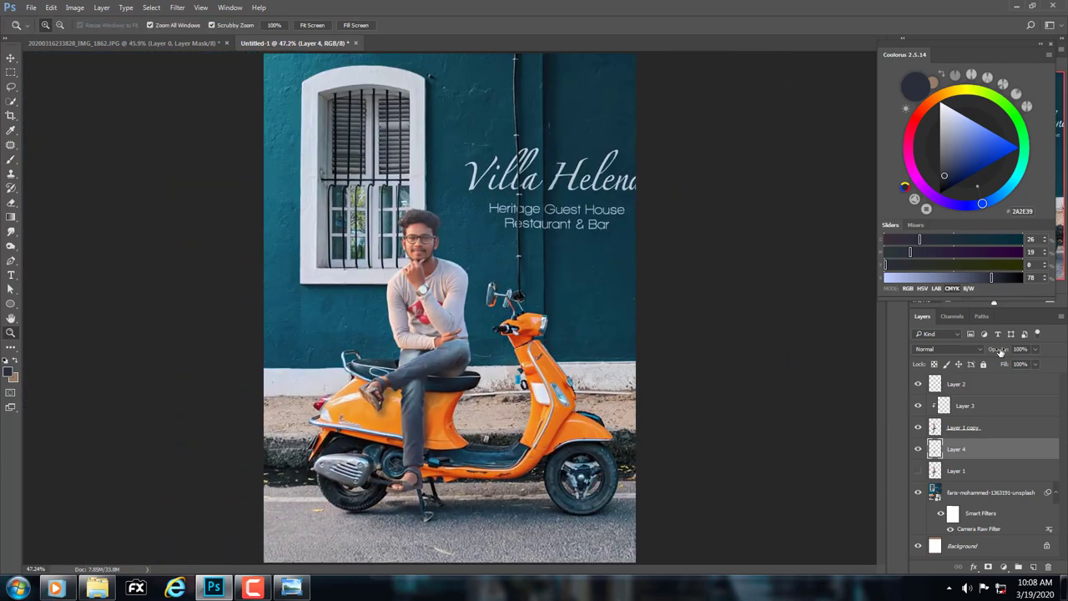
{"action": "left_click_drag", "start_coordinate": [984, 351], "coordinate": [987, 354]}
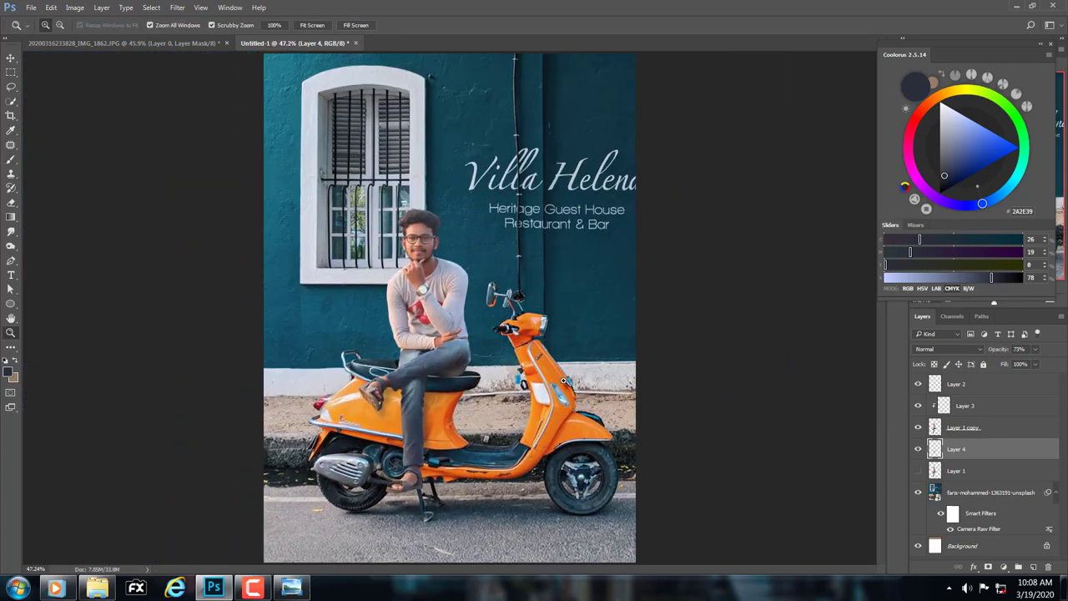
{"action": "left_click_drag", "start_coordinate": [373, 421], "coordinate": [423, 428]}
Step: Fit the poster on screen, then magnify the rear wheel and kickstand area
{"action": "key", "text": "ctrl+minus"}
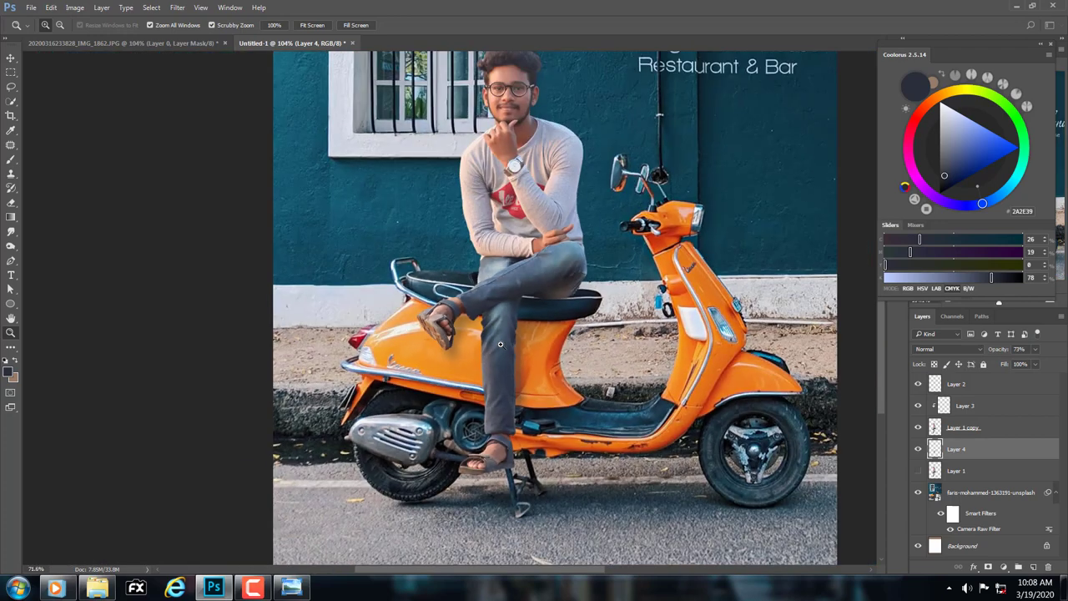
{"action": "right_click", "coordinate": [498, 332]}
{"action": "left_click", "coordinate": [517, 340]}
{"action": "left_click_drag", "start_coordinate": [374, 530], "coordinate": [458, 527]}
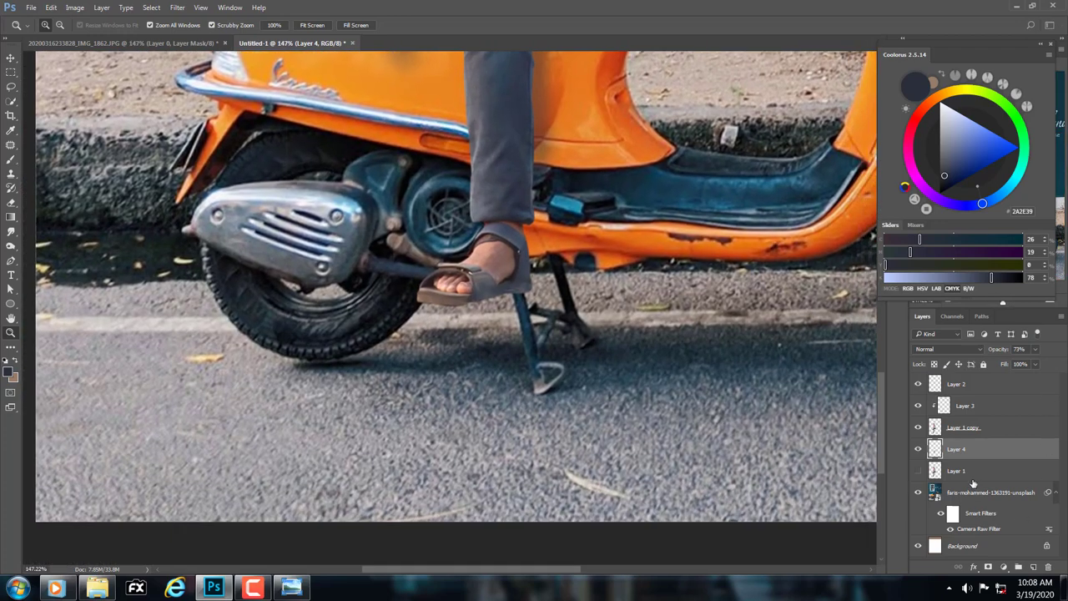
Step: Add a layer above Layer 1 and paint a soft 0%-hardness shadow under the scooter
{"action": "left_click", "coordinate": [972, 477]}
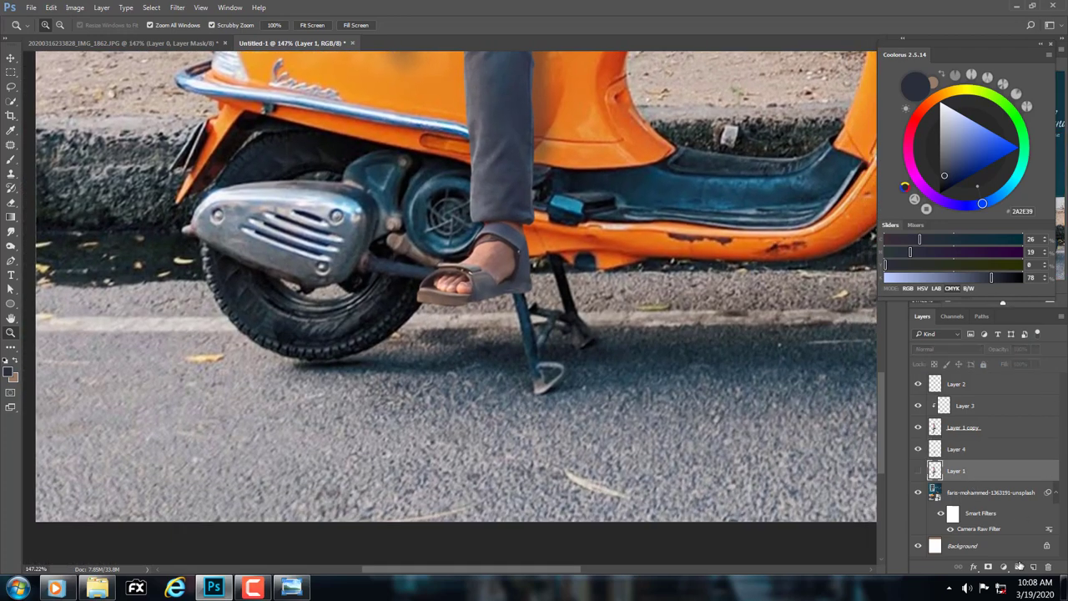
{"action": "left_click", "coordinate": [1032, 568]}
{"action": "left_click", "coordinate": [11, 159]}
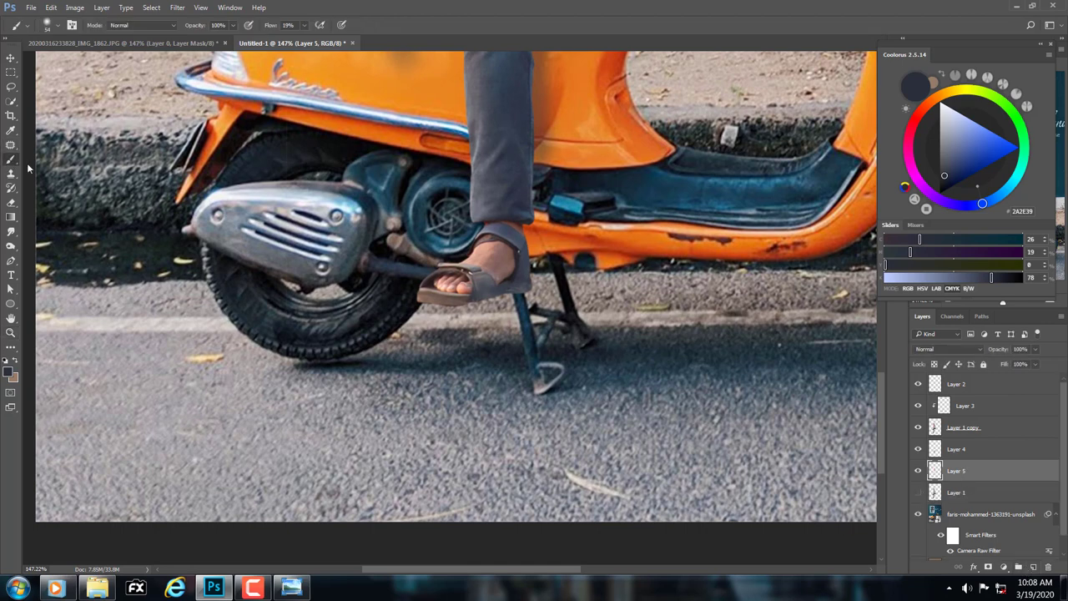
{"action": "right_click", "coordinate": [434, 335]}
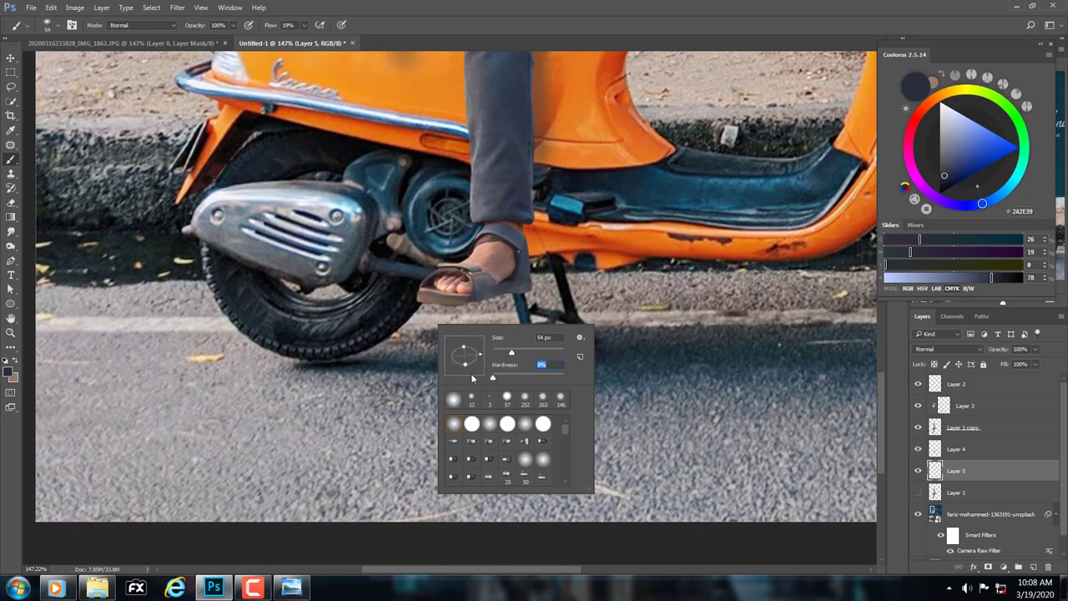
{"action": "key", "text": "Return"}
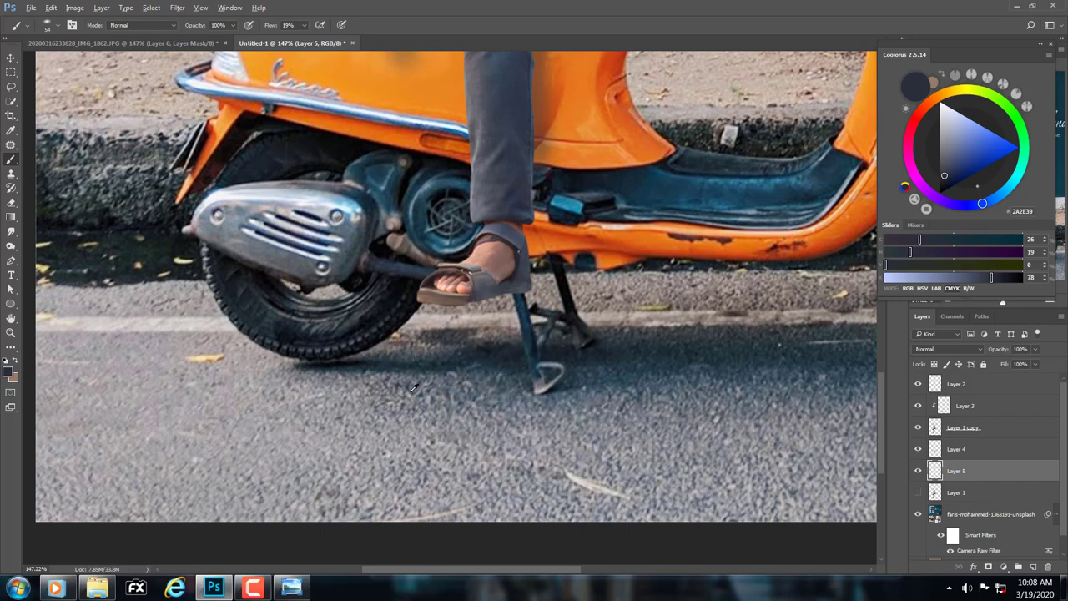
{"action": "left_click_drag", "start_coordinate": [383, 442], "coordinate": [429, 453]}
{"action": "scroll", "coordinate": [429, 453], "scroll_direction": "down", "scroll_amount": 3}
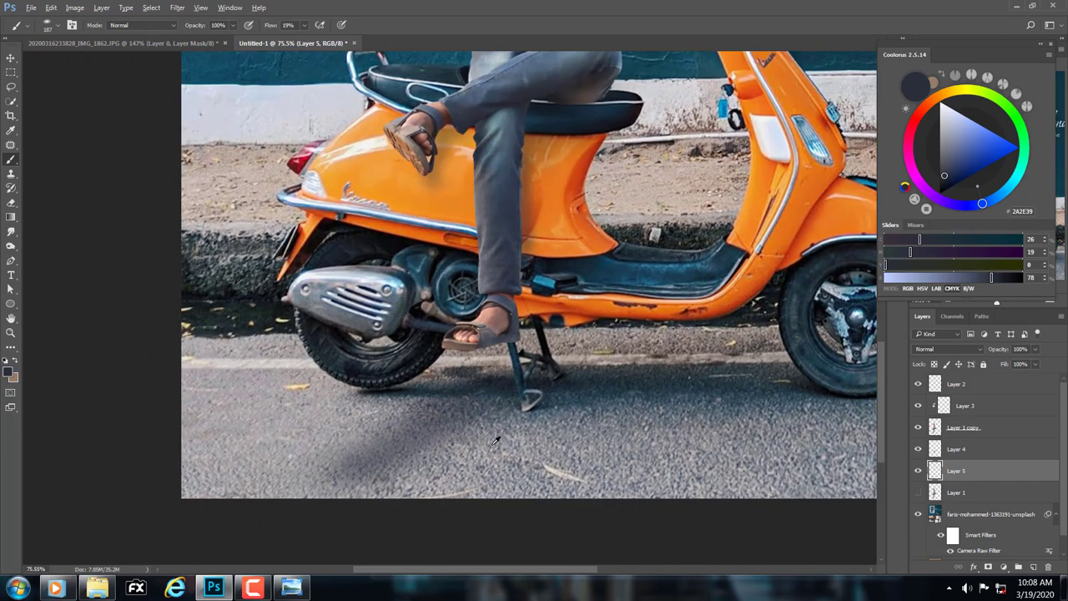
{"action": "scroll", "coordinate": [376, 492], "scroll_direction": "down", "scroll_amount": 1}
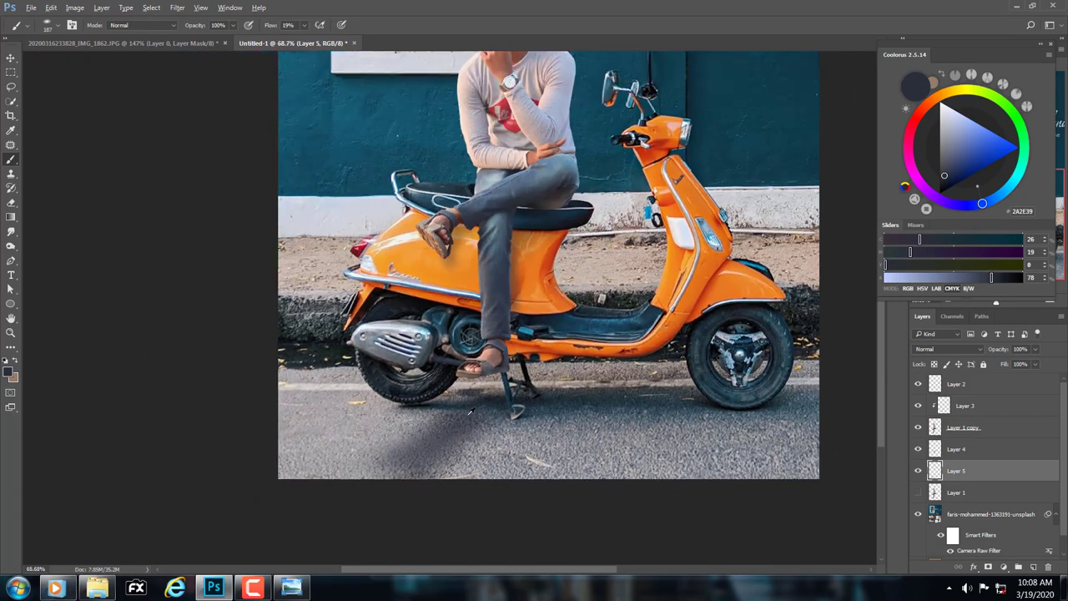
{"action": "scroll", "coordinate": [517, 430], "scroll_direction": "down", "scroll_amount": 1}
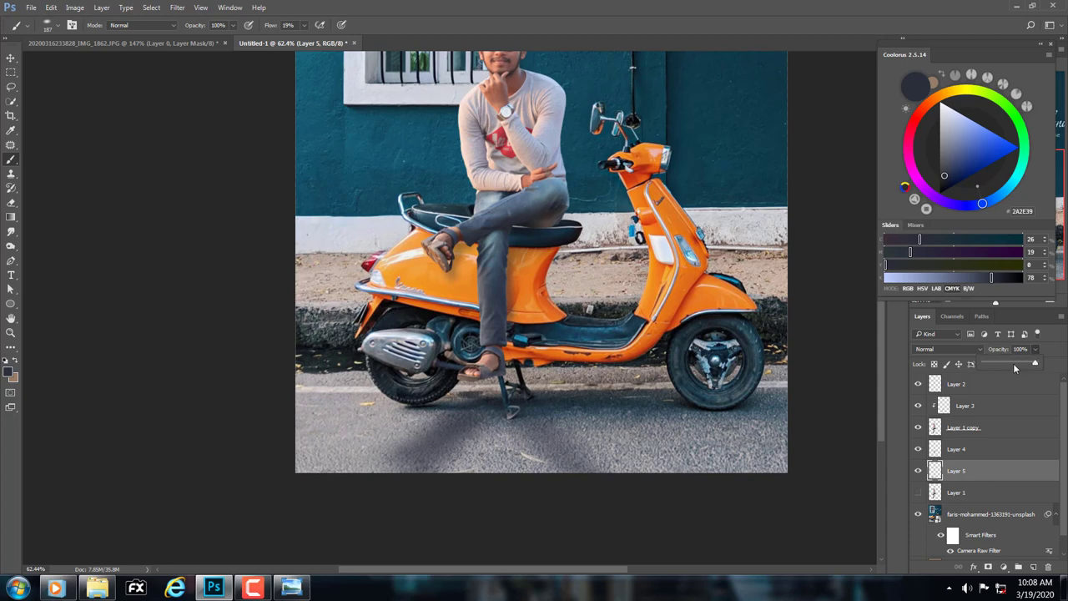
Step: Set Layer 5's blend mode to Multiply and fit the poster on screen
{"action": "left_click", "coordinate": [1011, 365]}
{"action": "left_click", "coordinate": [934, 357]}
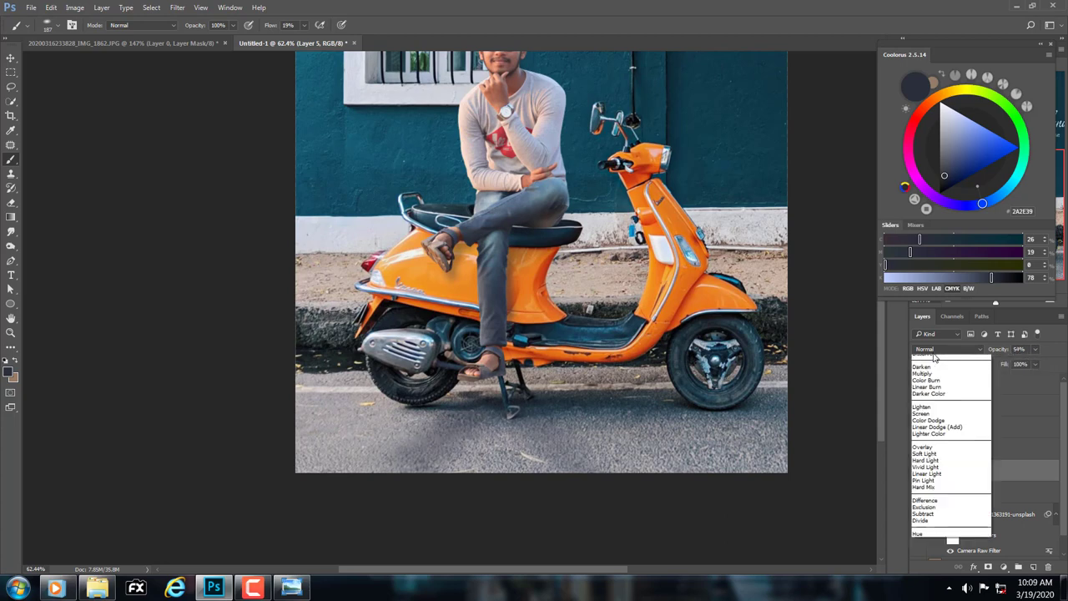
{"action": "left_click", "coordinate": [923, 373]}
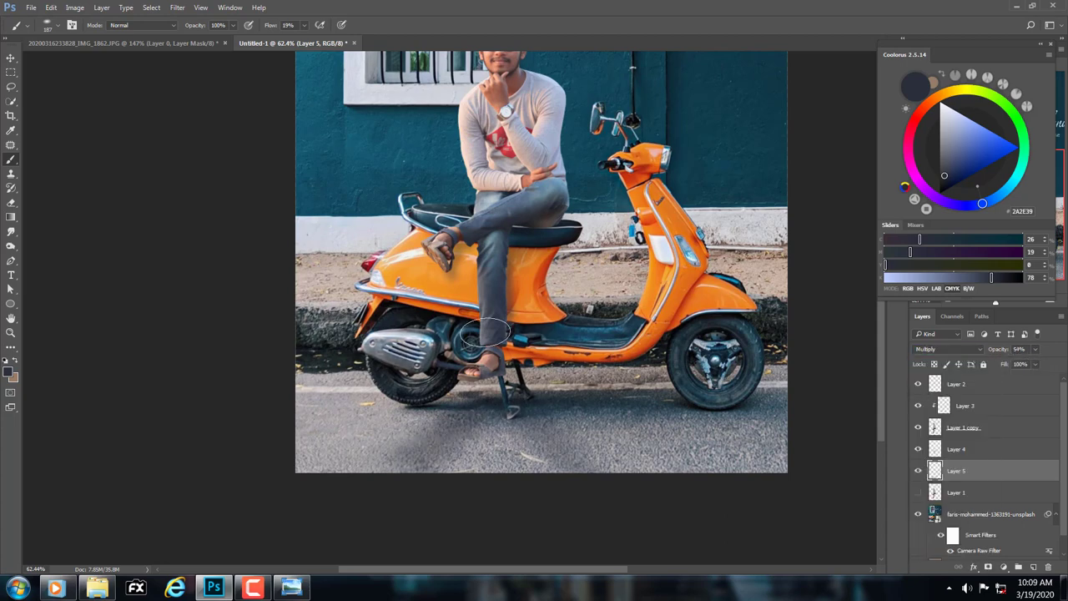
{"action": "key", "text": "z"}
{"action": "left_click", "coordinate": [505, 325], "text": "alt"}
{"action": "right_click", "coordinate": [511, 315]}
{"action": "left_click", "coordinate": [521, 319]}
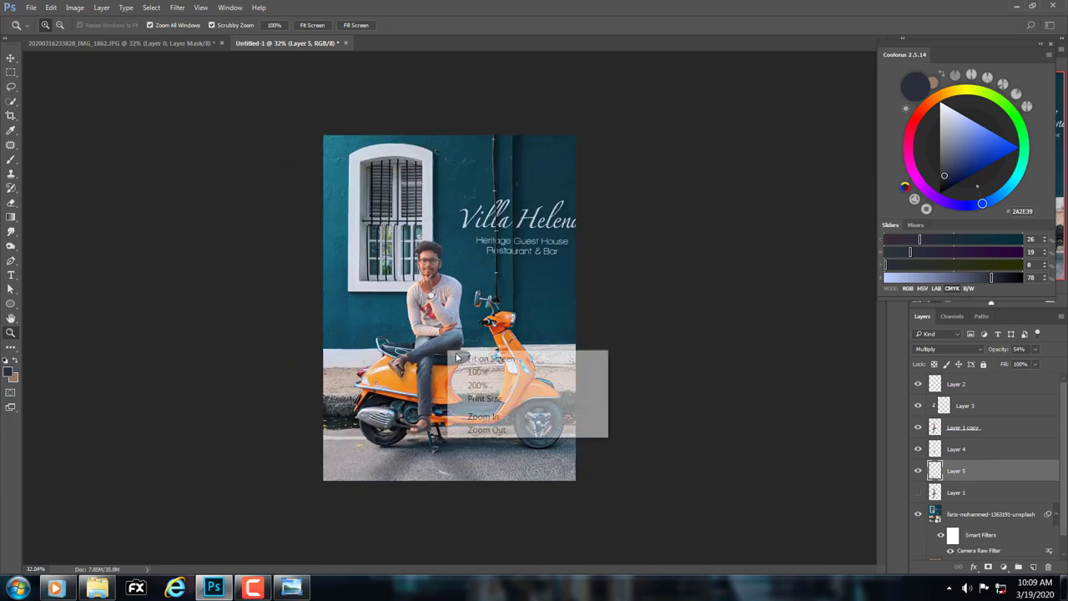
Step: Reduce Layer 5's opacity to 42%
{"action": "left_click_drag", "start_coordinate": [998, 350], "coordinate": [994, 349]}
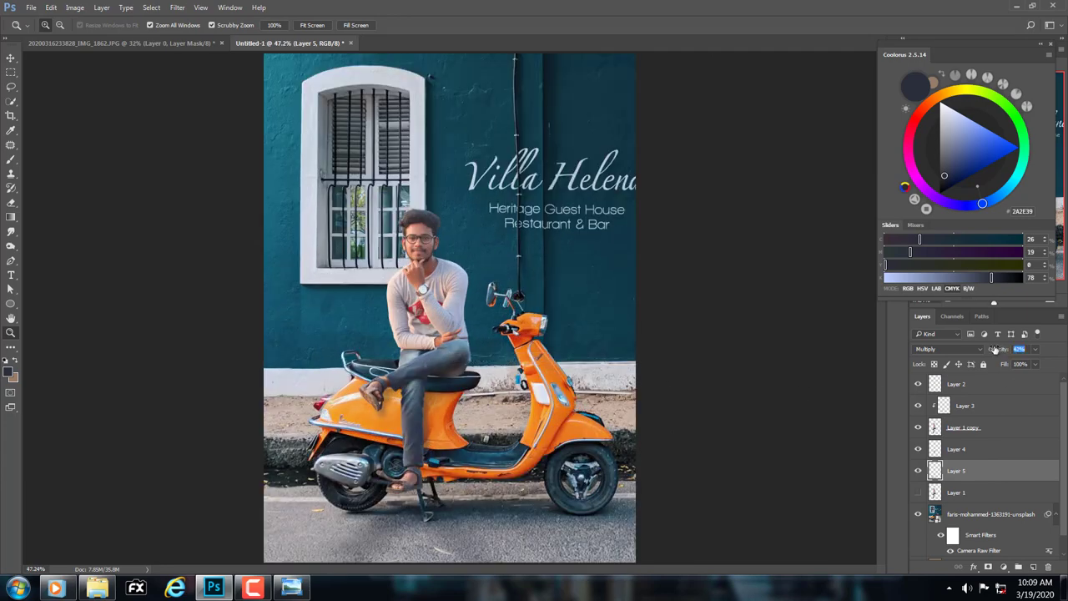
{"action": "scroll", "coordinate": [526, 367], "scroll_direction": "up", "scroll_amount": 2}
{"action": "right_click", "coordinate": [527, 365]}
{"action": "scroll", "coordinate": [517, 371], "scroll_direction": "down", "scroll_amount": 3}
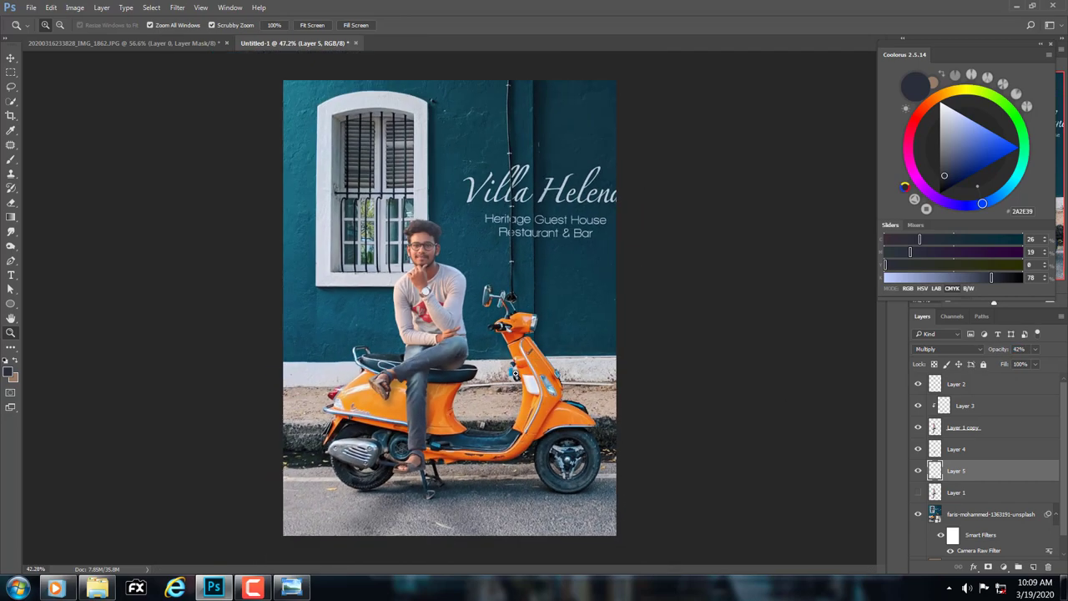
{"action": "scroll", "coordinate": [417, 242], "scroll_direction": "up", "scroll_amount": 2}
{"action": "scroll", "coordinate": [376, 217], "scroll_direction": "up", "scroll_amount": 2}
{"action": "scroll", "coordinate": [362, 206], "scroll_direction": "up", "scroll_amount": 2}
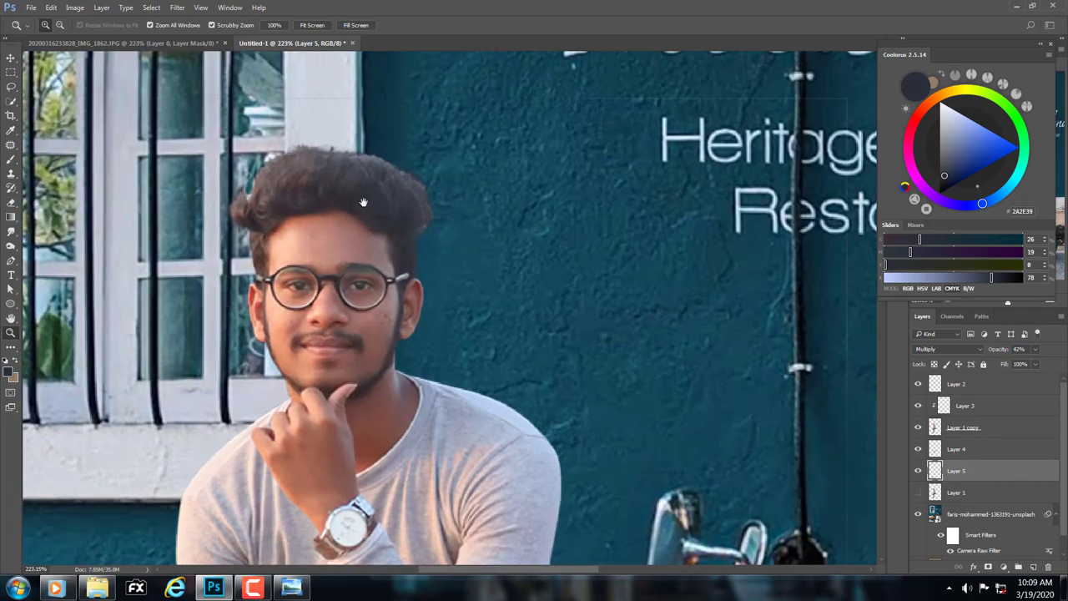
{"action": "scroll", "coordinate": [356, 210], "scroll_direction": "up", "scroll_amount": 1}
Step: On Layer 1 copy, smudge the hair edges with a roughly 25 px Smudge brush at 22% strength
{"action": "left_click", "coordinate": [932, 488]}
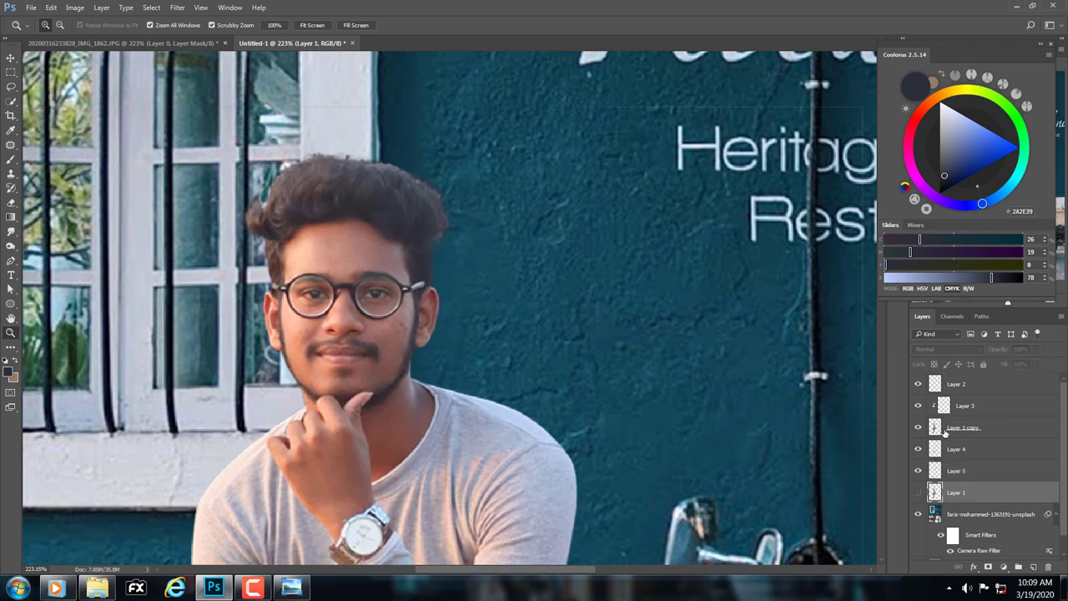
{"action": "left_click", "coordinate": [937, 427]}
{"action": "right_click", "coordinate": [11, 231]}
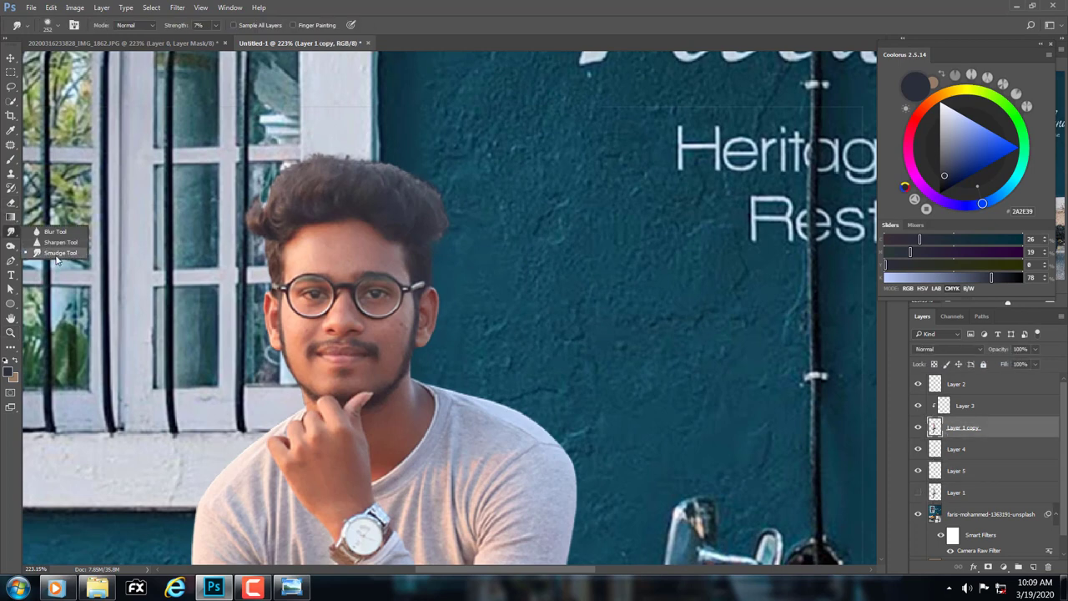
{"action": "left_click", "coordinate": [50, 262]}
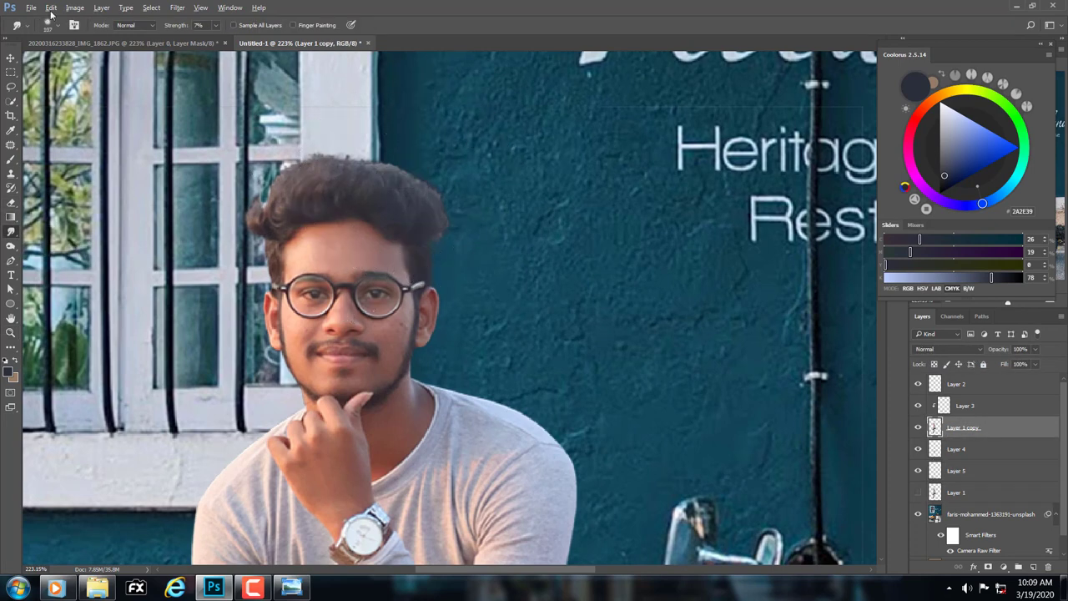
{"action": "right_click", "coordinate": [63, 60]}
{"action": "left_click", "coordinate": [180, 25]}
{"action": "left_click_drag", "start_coordinate": [382, 202], "coordinate": [342, 203]}
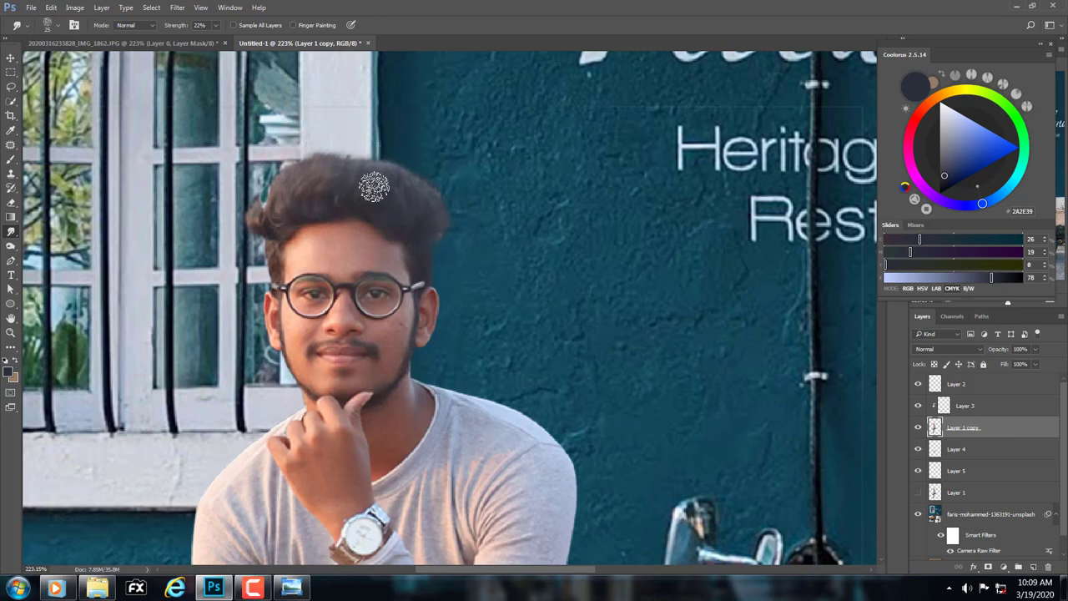
{"action": "right_click", "coordinate": [426, 238], "text": "alt"}
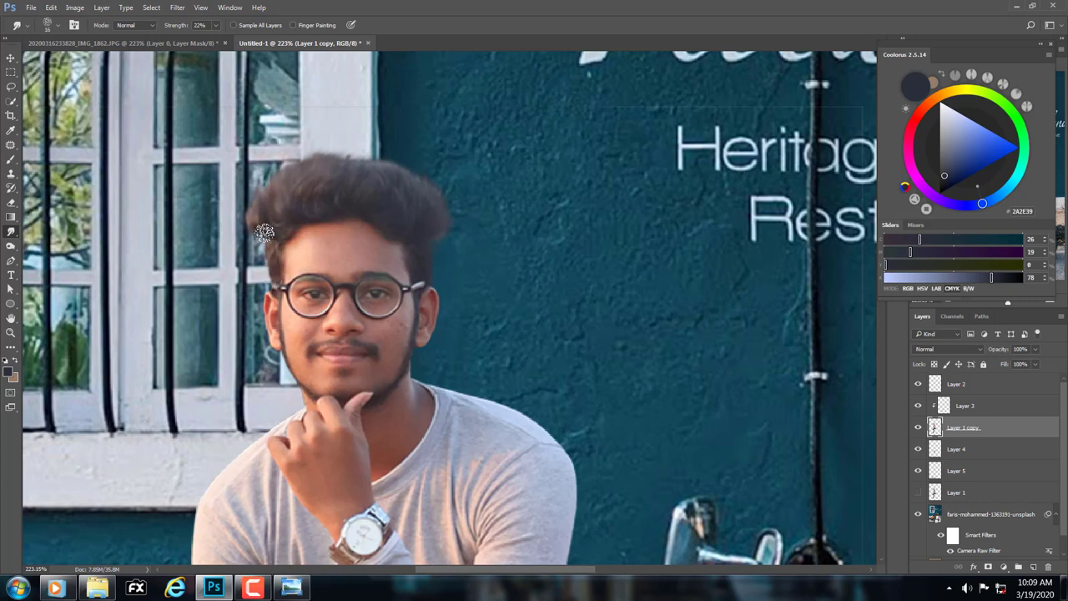
Step: Fit the poster on screen and convert the background photo layer to a Smart Object
{"action": "key", "text": "z"}
{"action": "right_click", "coordinate": [409, 220]}
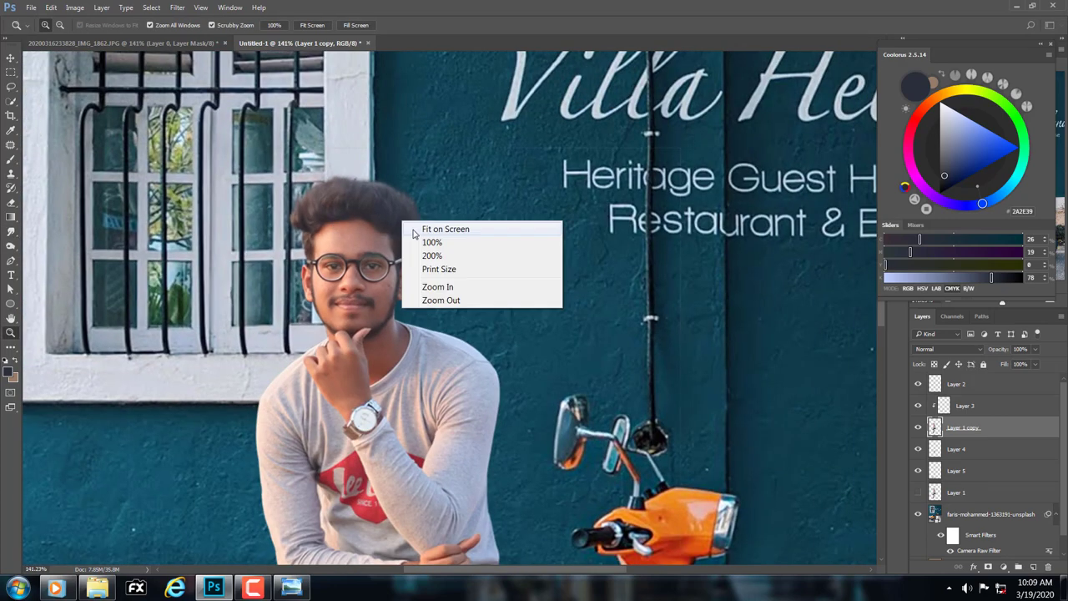
{"action": "left_click", "coordinate": [421, 225]}
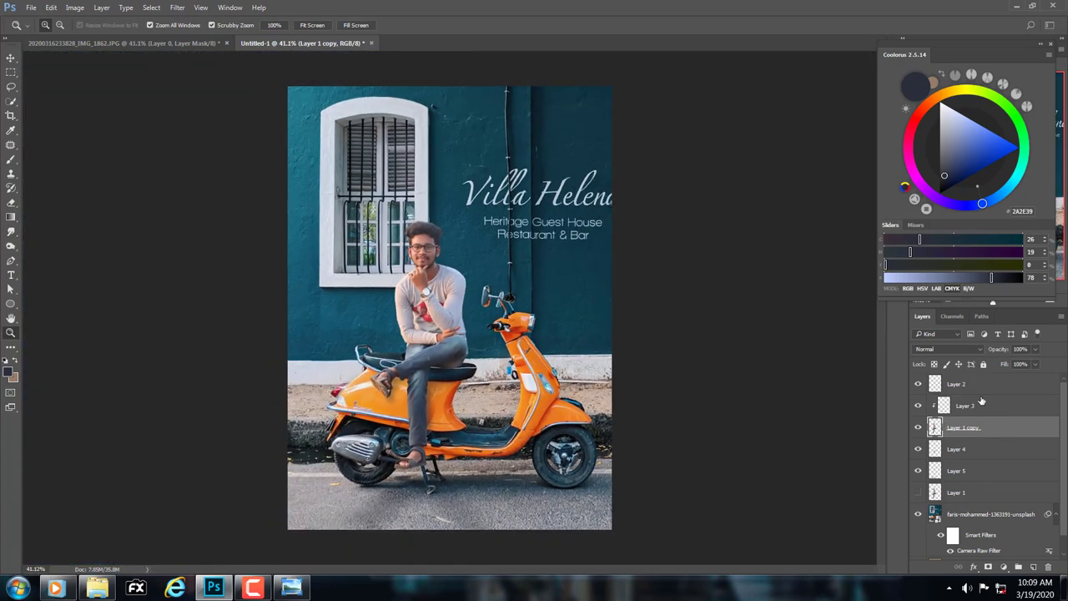
{"action": "left_click", "coordinate": [981, 401]}
{"action": "left_click", "coordinate": [982, 389]}
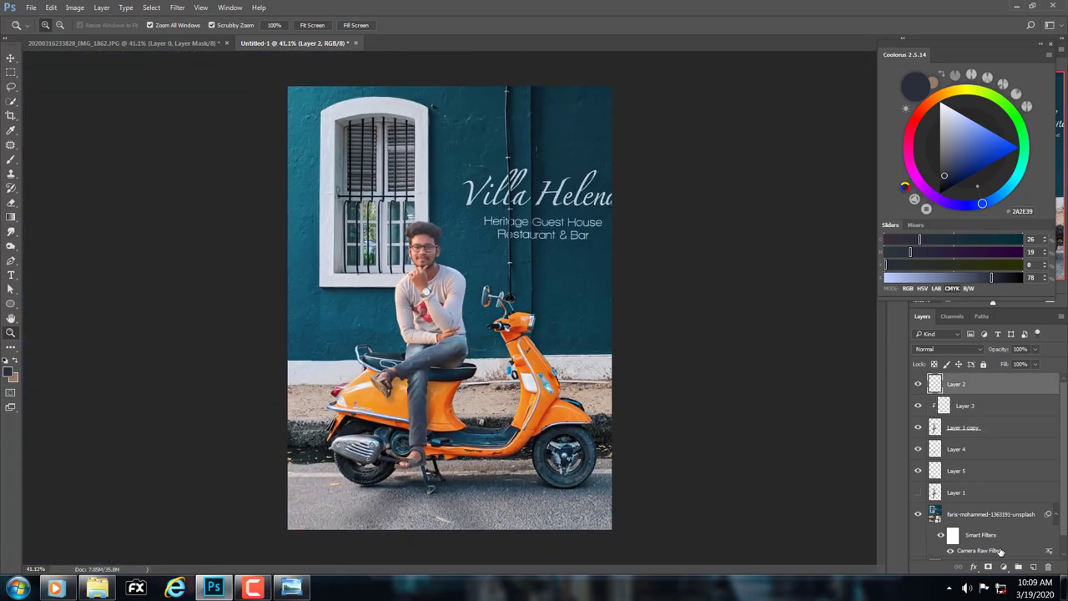
{"action": "scroll", "coordinate": [989, 501], "scroll_direction": "down", "scroll_amount": 1}
{"action": "left_click", "coordinate": [968, 497]}
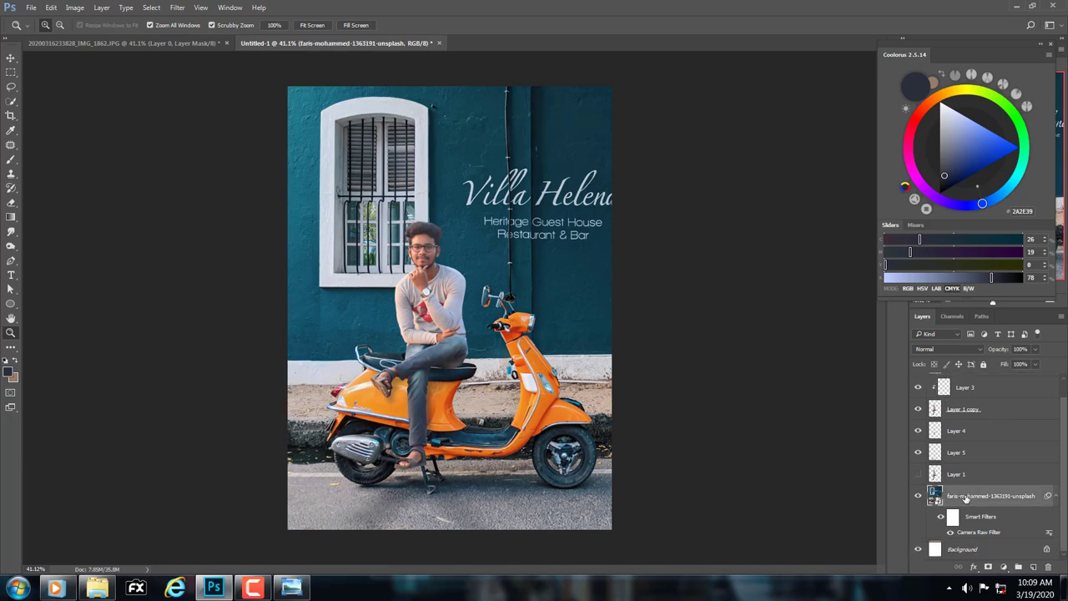
{"action": "right_click", "coordinate": [965, 498]}
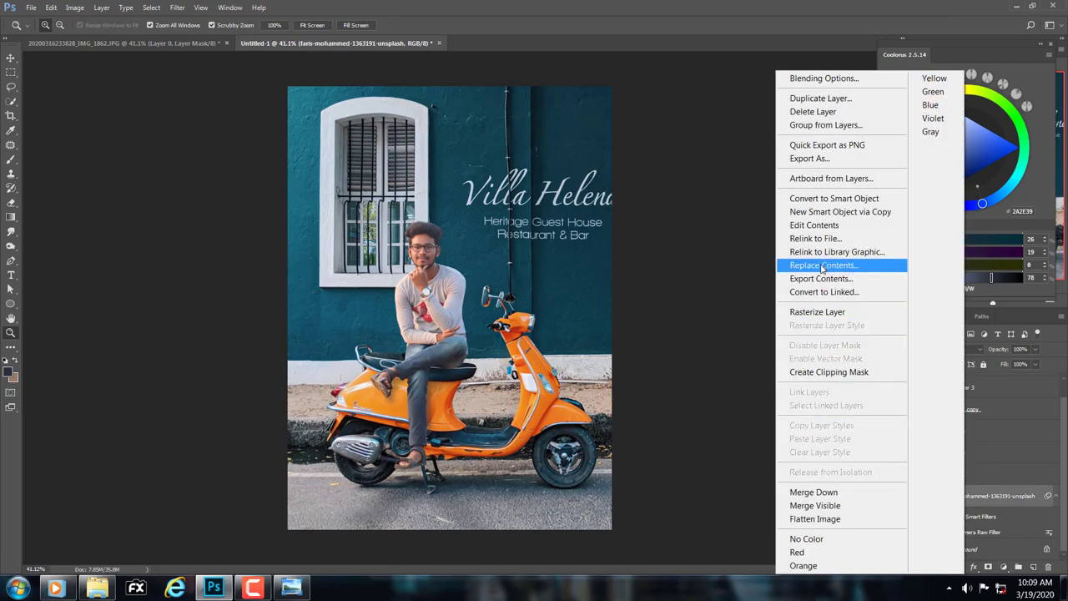
{"action": "left_click", "coordinate": [835, 199]}
Step: Apply a Blur Gallery Field Blur and select its smart filter mask
{"action": "left_click", "coordinate": [177, 8]}
{"action": "mouse_move", "coordinate": [201, 176]}
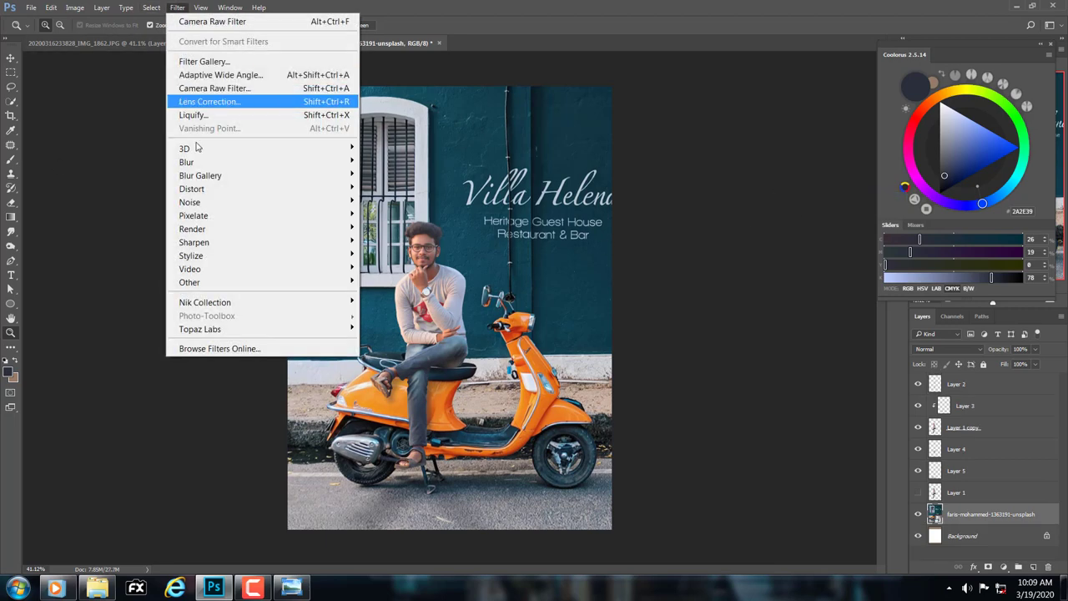
{"action": "left_click", "coordinate": [388, 177]}
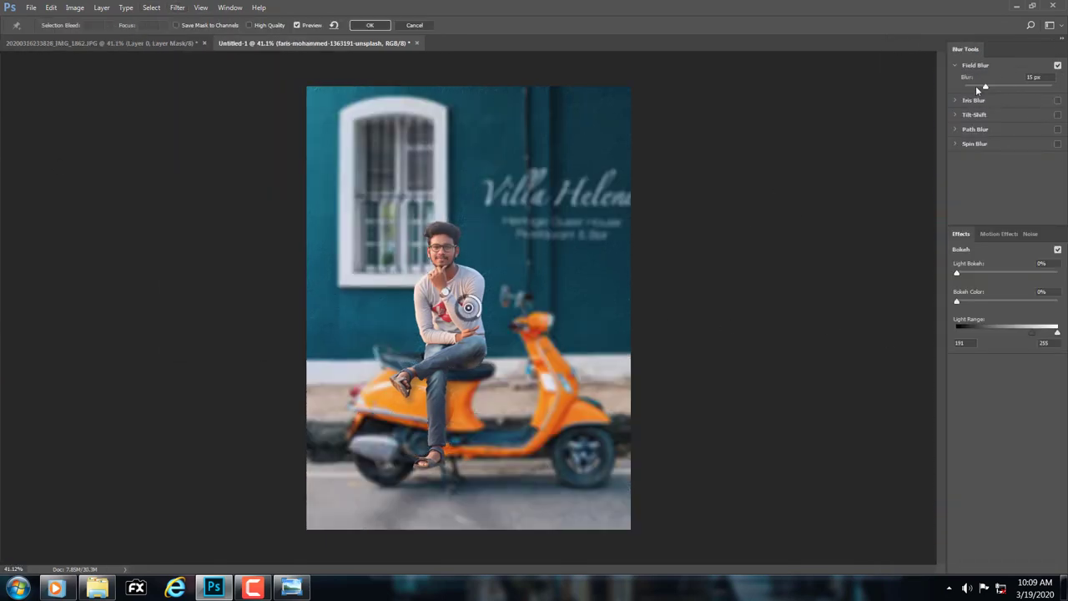
{"action": "left_click", "coordinate": [370, 26]}
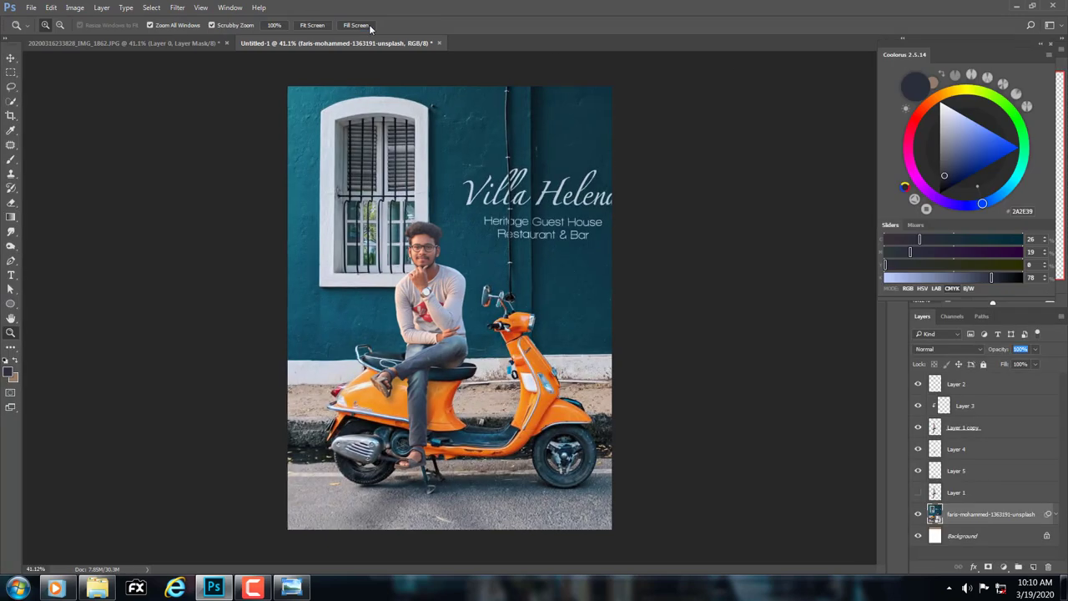
{"action": "left_click", "coordinate": [955, 536]}
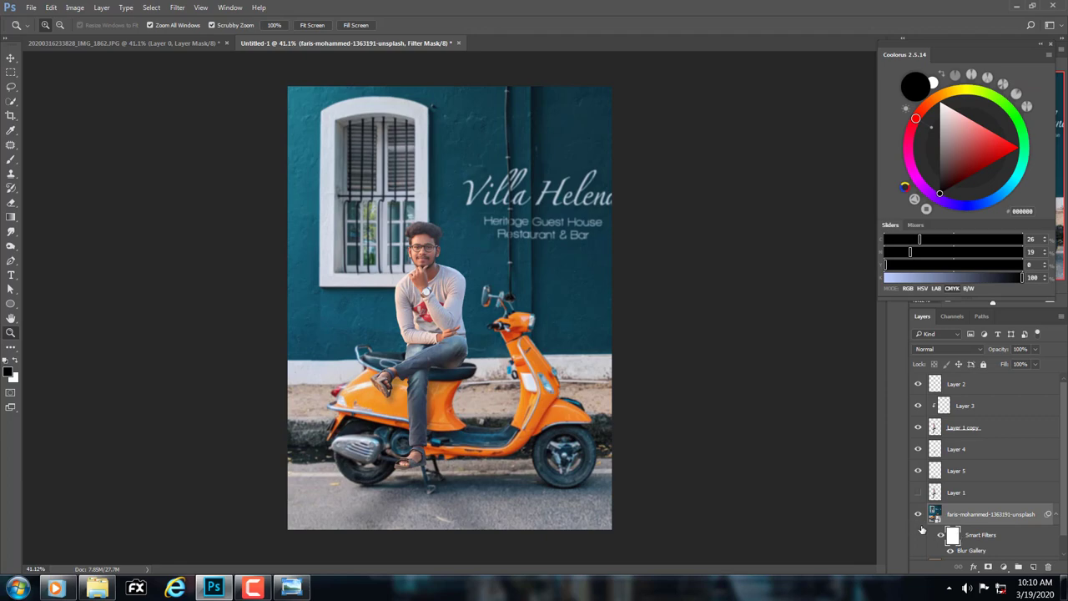
Step: Invert the Field Blur filter mask and move its settings panel aside
{"action": "double_click", "coordinate": [952, 539]}
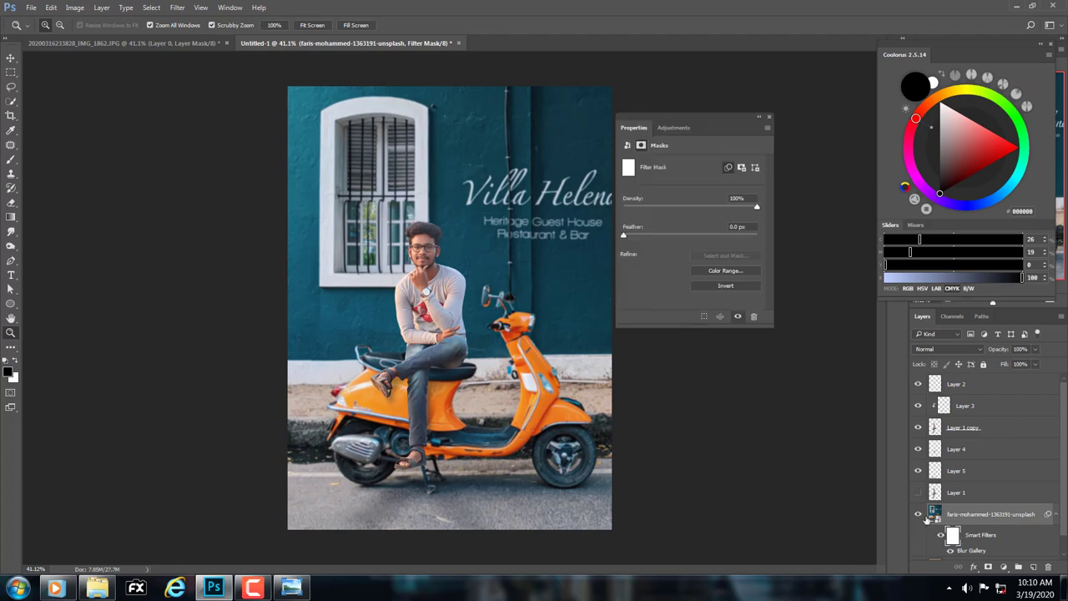
{"action": "left_click", "coordinate": [719, 286]}
{"action": "left_click_drag", "start_coordinate": [726, 135], "coordinate": [819, 123]}
Step: Set up a round white brush at about 724 px with 38 flow, then shrink it to 530 px
{"action": "right_click", "coordinate": [10, 165]}
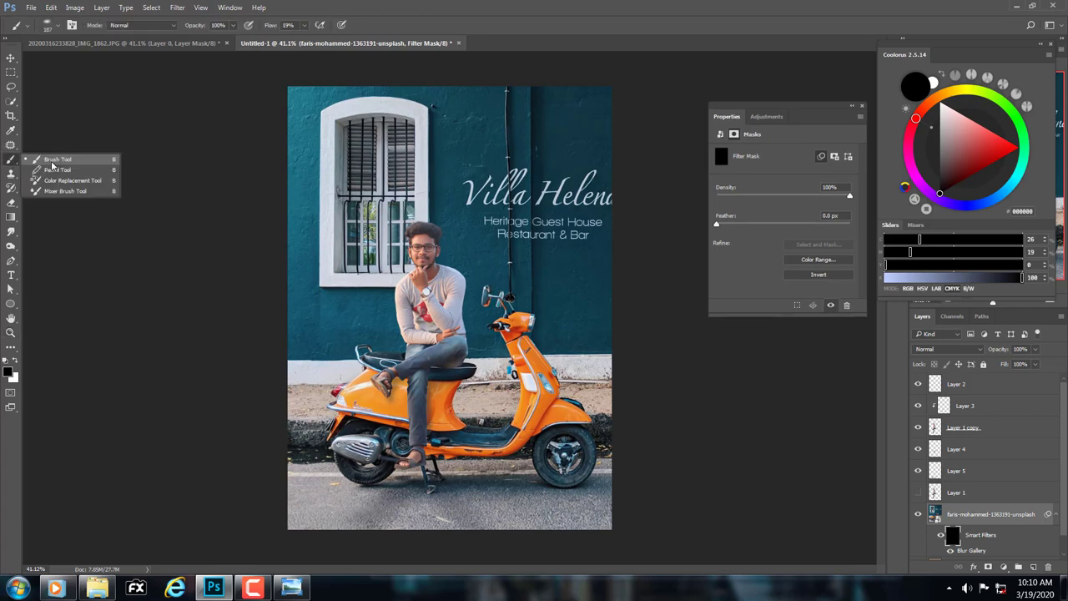
{"action": "left_click", "coordinate": [50, 158]}
{"action": "key", "text": "x"}
{"action": "right_click", "coordinate": [525, 262]}
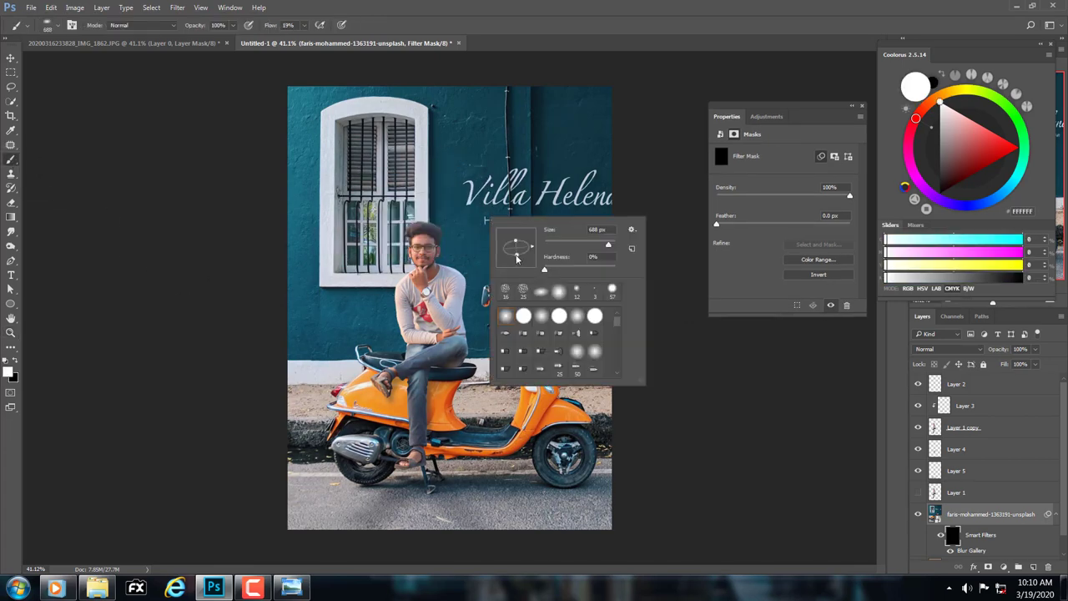
{"action": "left_click_drag", "start_coordinate": [525, 262], "coordinate": [560, 272]}
{"action": "key", "text": "Return"}
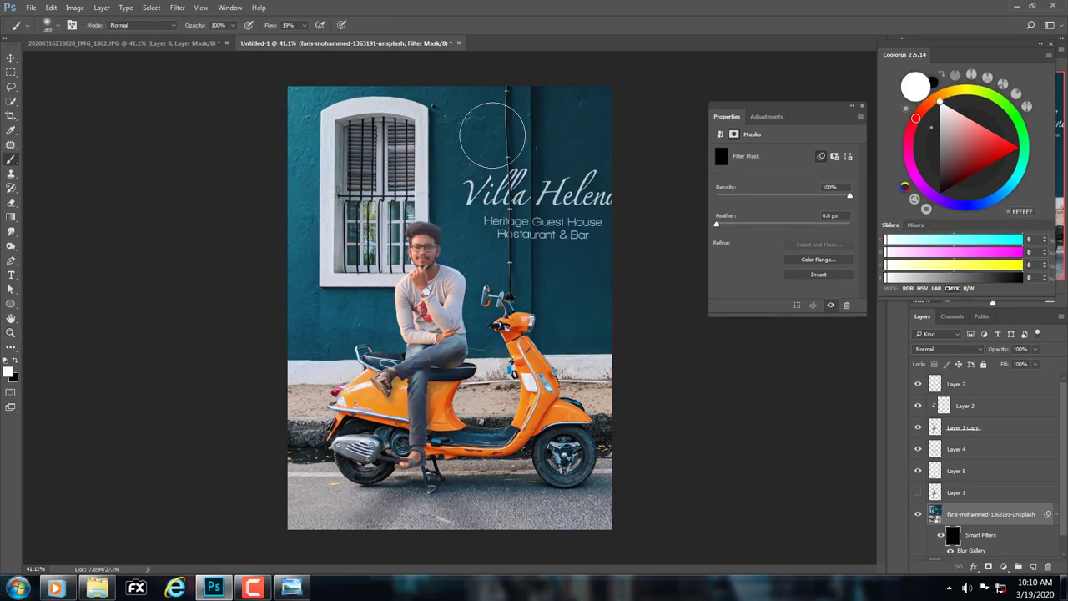
{"action": "left_click_drag", "start_coordinate": [492, 146], "coordinate": [534, 146]}
{"action": "type", "text": "38"}
{"action": "key", "text": "Return"}
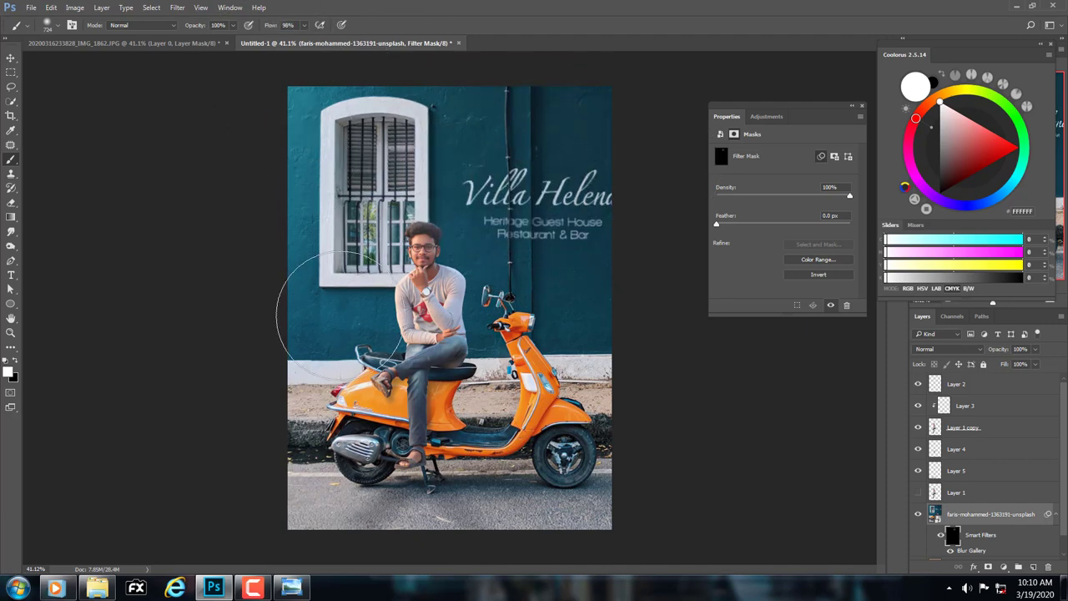
{"action": "left_click_drag", "start_coordinate": [341, 316], "coordinate": [325, 315]}
Step: Paint the mask in black and white, reducing the brush from about 335 to 215 px
{"action": "key", "text": "x"}
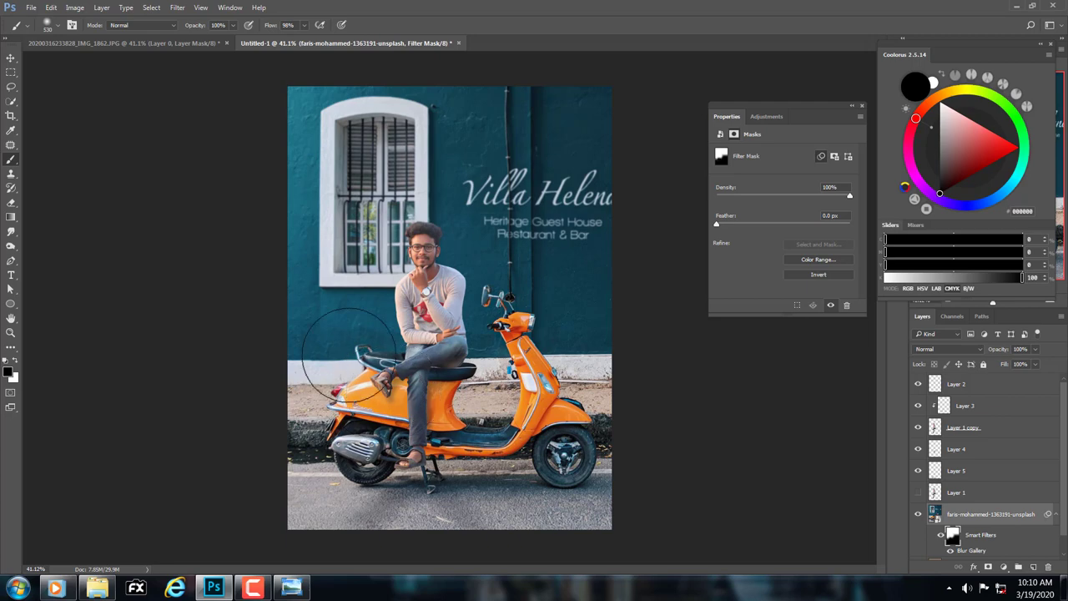
{"action": "left_click_drag", "start_coordinate": [384, 300], "coordinate": [354, 302]}
{"action": "scroll", "coordinate": [365, 305], "scroll_direction": "up", "scroll_amount": 3}
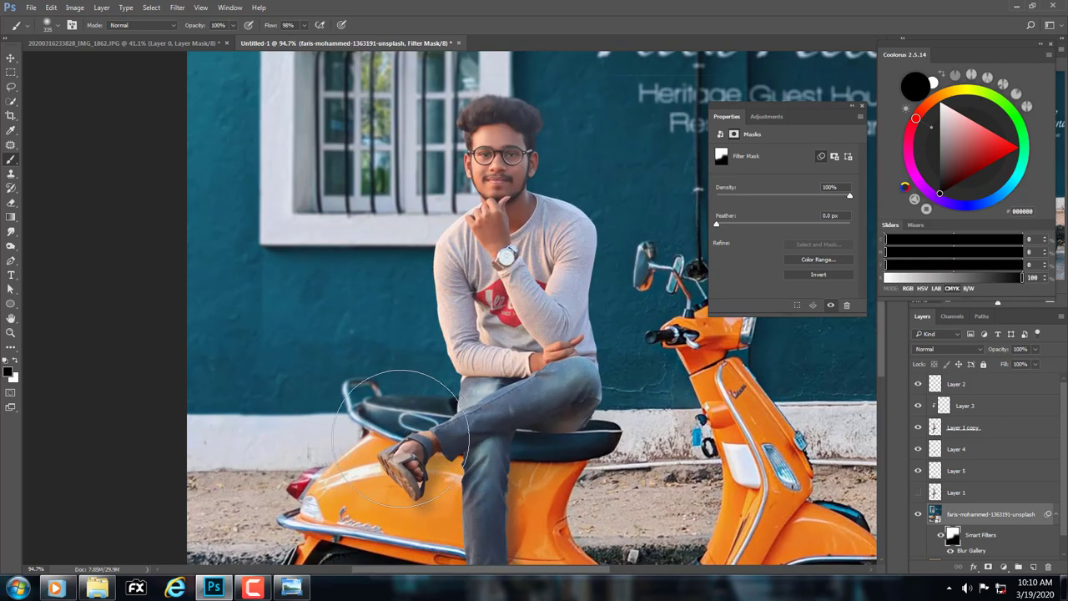
{"action": "left_click_drag", "start_coordinate": [405, 400], "coordinate": [389, 400]}
{"action": "key", "text": "x"}
{"action": "left_click_drag", "start_coordinate": [388, 334], "coordinate": [437, 360]}
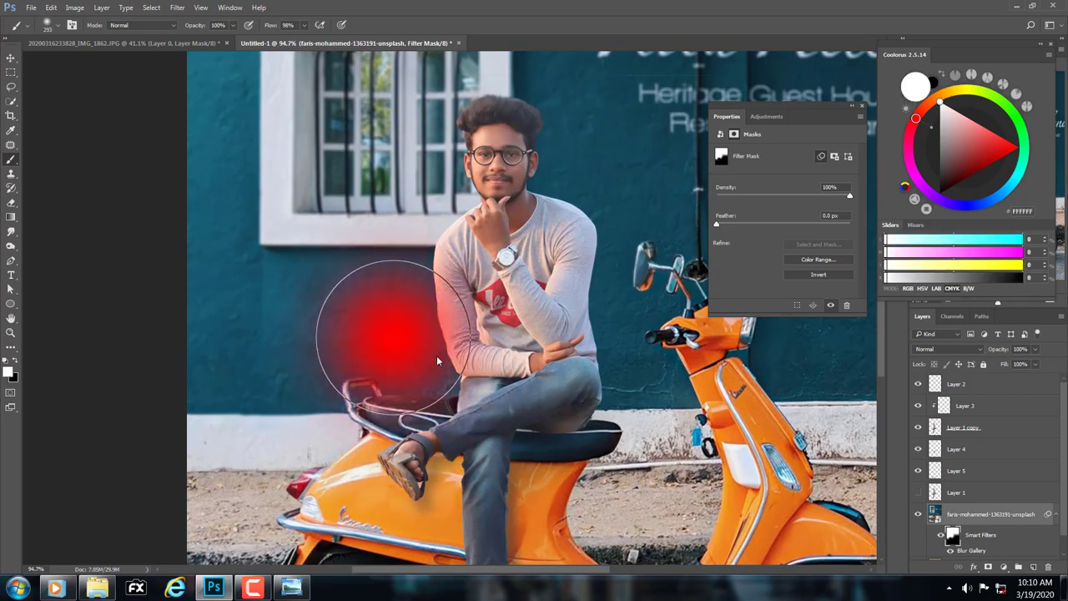
{"action": "scroll", "coordinate": [523, 349], "scroll_direction": "right", "scroll_amount": 3}
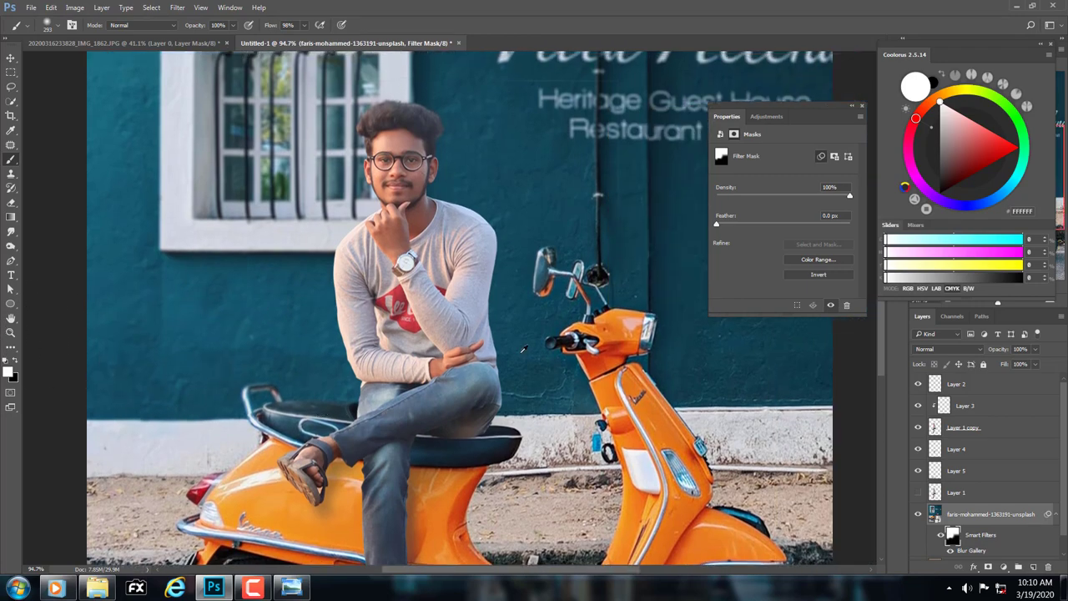
{"action": "mouse_move", "coordinate": [551, 345]}
{"action": "left_mouse_down"}
{"action": "mouse_move", "coordinate": [534, 345]}
{"action": "mouse_move", "coordinate": [677, 353]}
{"action": "mouse_move", "coordinate": [524, 376]}
{"action": "left_mouse_up"}
Step: Paint white along the wall near the Villa Helena sign and the road's bottom edge to blur them
{"action": "left_click_drag", "start_coordinate": [483, 312], "coordinate": [520, 334]}
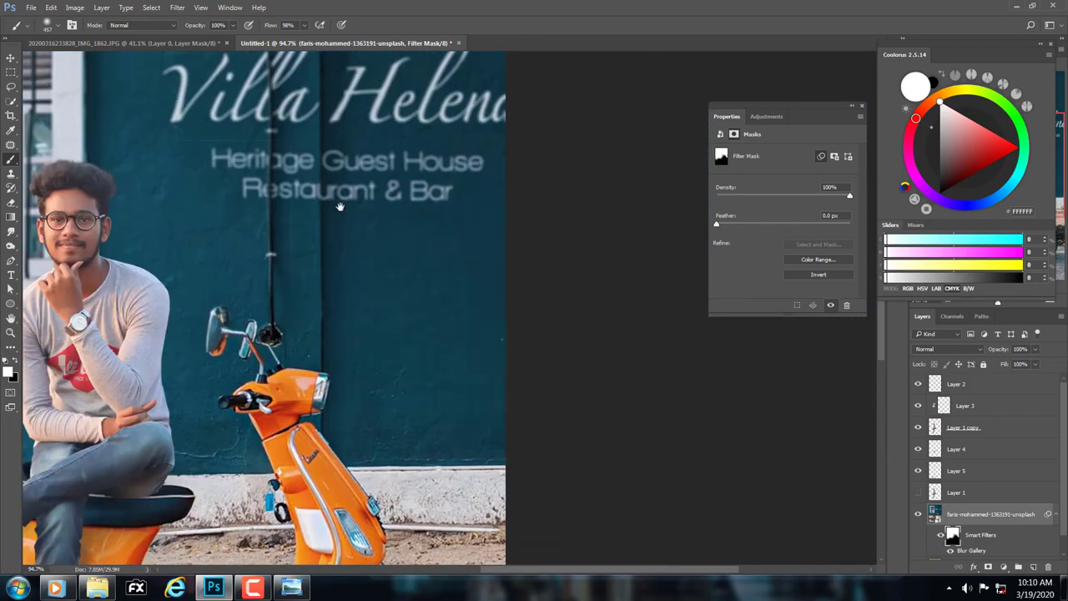
{"action": "scroll", "coordinate": [339, 206], "scroll_direction": "down", "scroll_amount": 3}
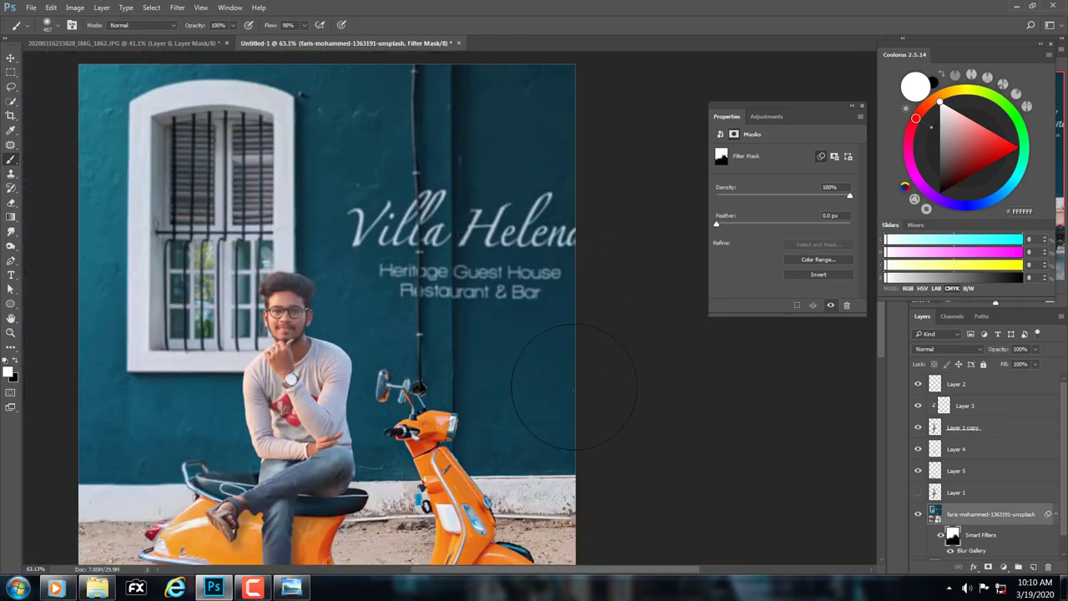
{"action": "scroll", "coordinate": [527, 413], "scroll_direction": "down", "scroll_amount": 5}
{"action": "left_click_drag", "start_coordinate": [543, 374], "coordinate": [469, 401]}
{"action": "scroll", "coordinate": [470, 401], "scroll_direction": "down", "scroll_amount": 3}
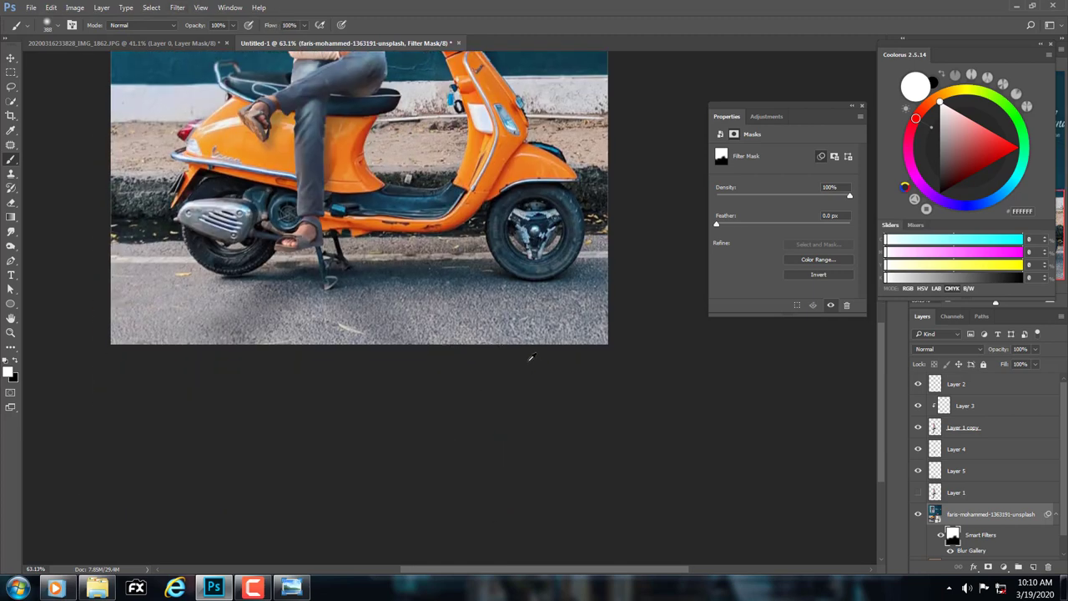
{"action": "left_click_drag", "start_coordinate": [451, 342], "coordinate": [630, 344]}
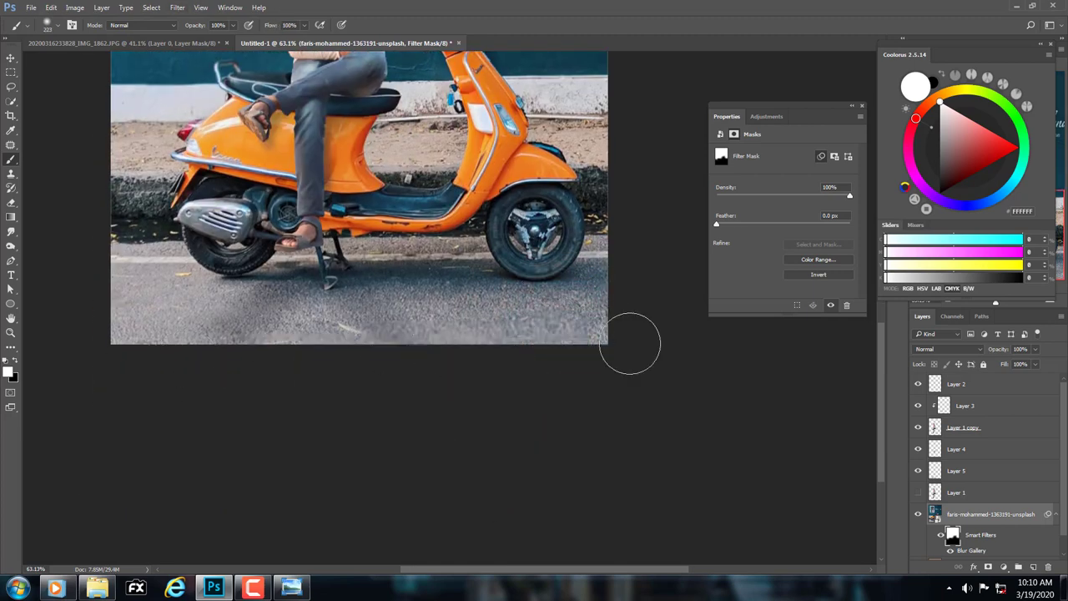
{"action": "key", "text": "z"}
{"action": "left_click_drag", "start_coordinate": [500, 300], "coordinate": [450, 300]}
Step: Close the mask settings, exit the filter mask, and load the man's selection from Layer 1 copy
{"action": "right_click", "coordinate": [463, 296]}
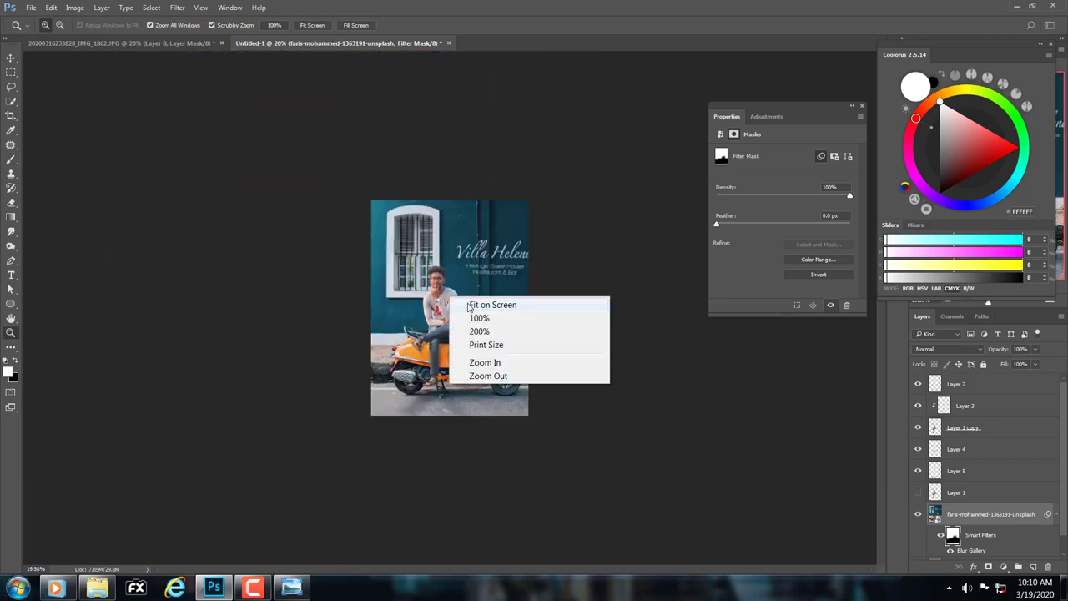
{"action": "left_click", "coordinate": [473, 306]}
{"action": "scroll", "coordinate": [506, 330], "scroll_direction": "down", "scroll_amount": 1}
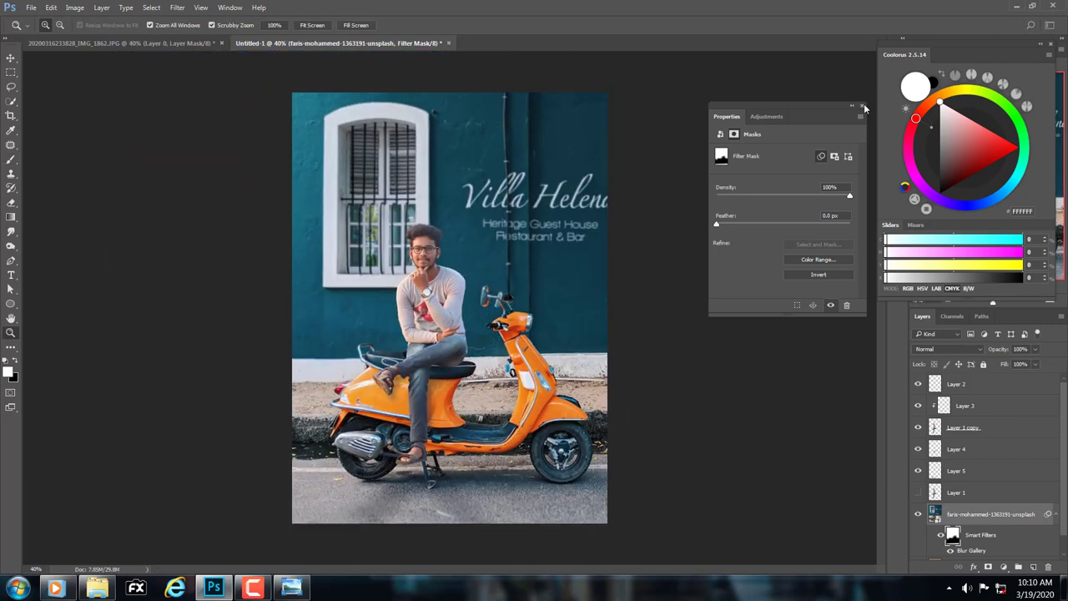
{"action": "left_click", "coordinate": [864, 106]}
{"action": "left_click", "coordinate": [965, 439]}
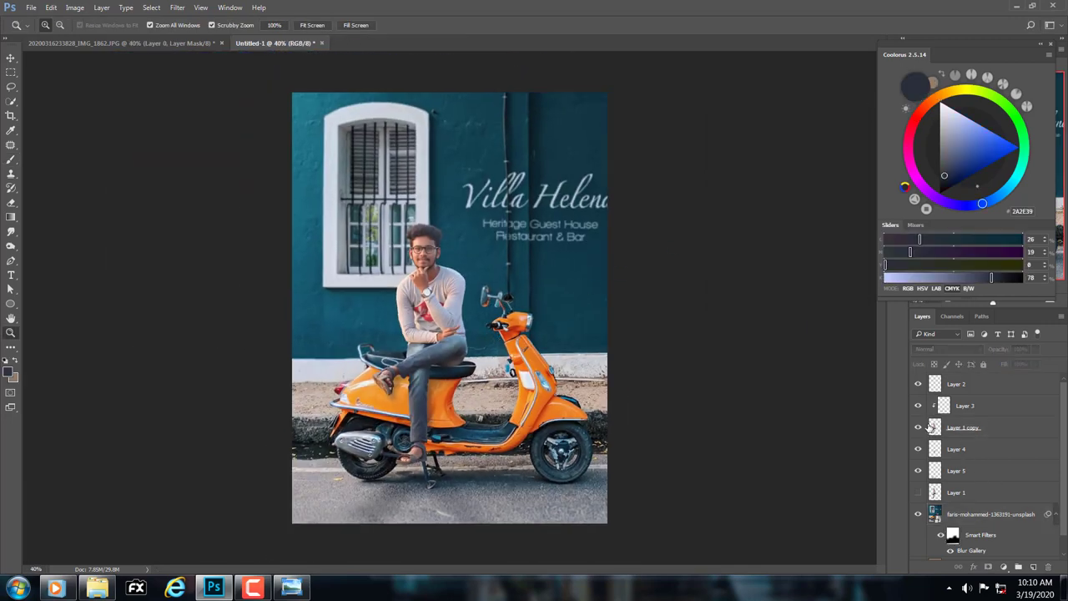
{"action": "left_click", "coordinate": [932, 427], "text": "ctrl"}
{"action": "left_click", "coordinate": [981, 434]}
Step: Add a new Layer 6 and set up a pure black brush of about 125 px on the man's leg
{"action": "left_click", "coordinate": [1033, 567]}
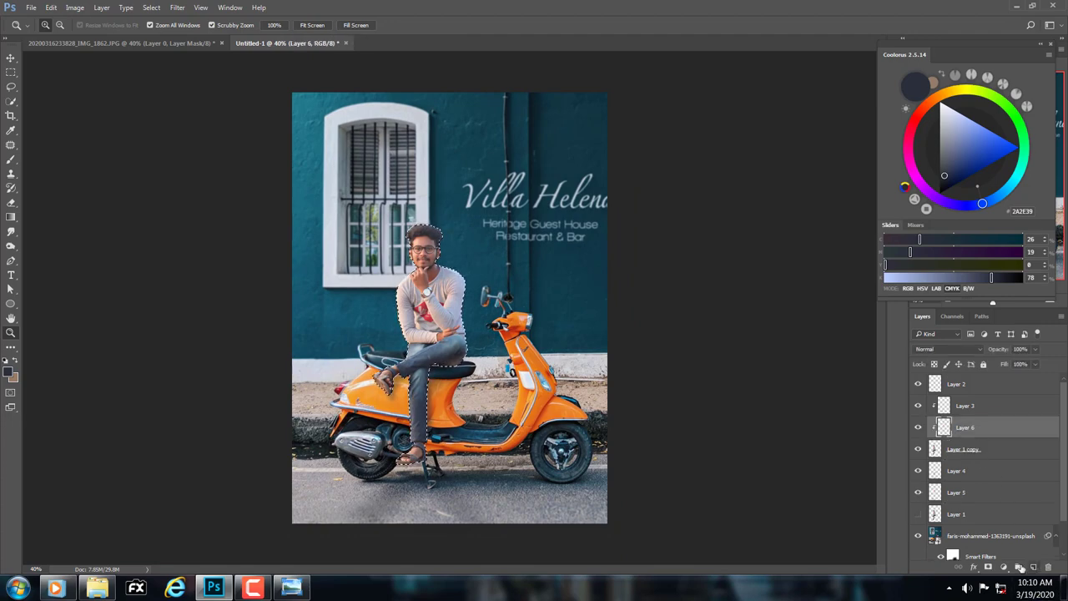
{"action": "mouse_move", "coordinate": [439, 372]}
{"action": "left_mouse_down"}
{"action": "mouse_move", "coordinate": [456, 301]}
{"action": "mouse_move", "coordinate": [424, 260]}
{"action": "left_mouse_up"}
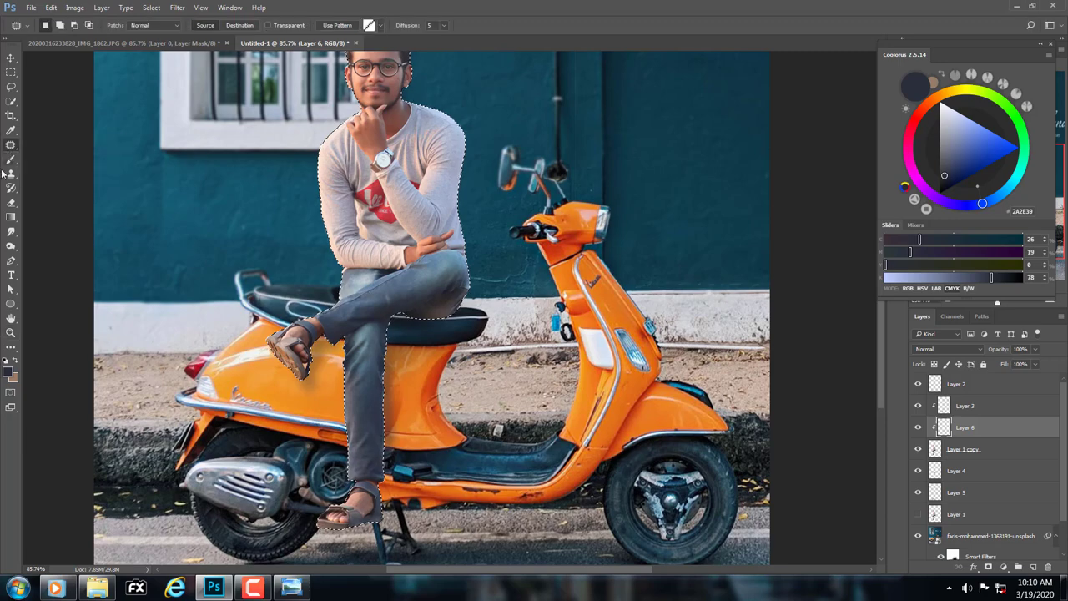
{"action": "left_click", "coordinate": [11, 158]}
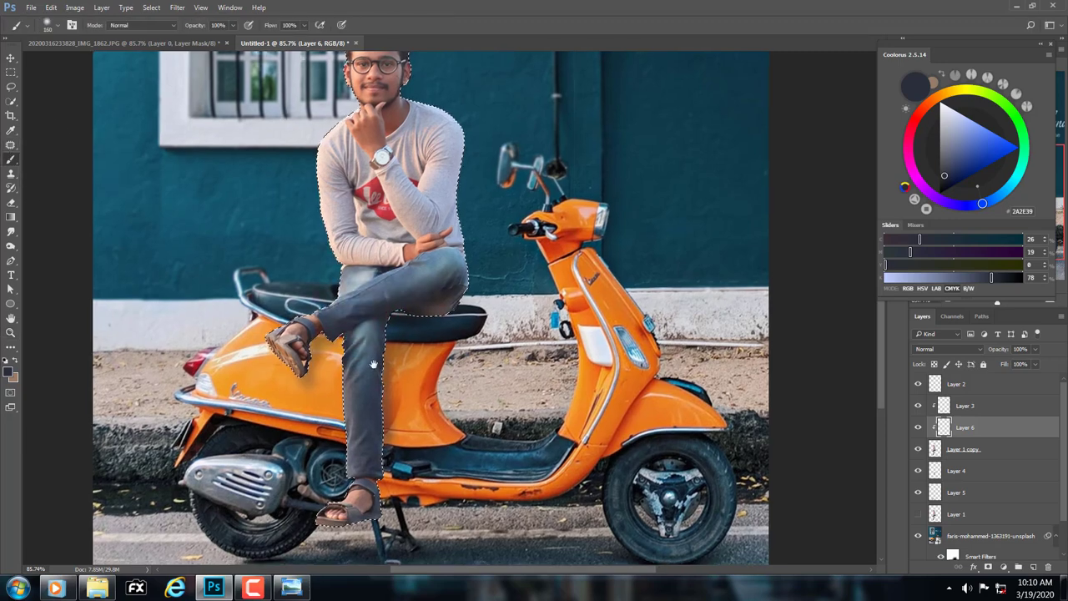
{"action": "left_click_drag", "start_coordinate": [367, 393], "coordinate": [342, 292]}
{"action": "scroll", "coordinate": [344, 338], "scroll_direction": "up", "scroll_amount": 3}
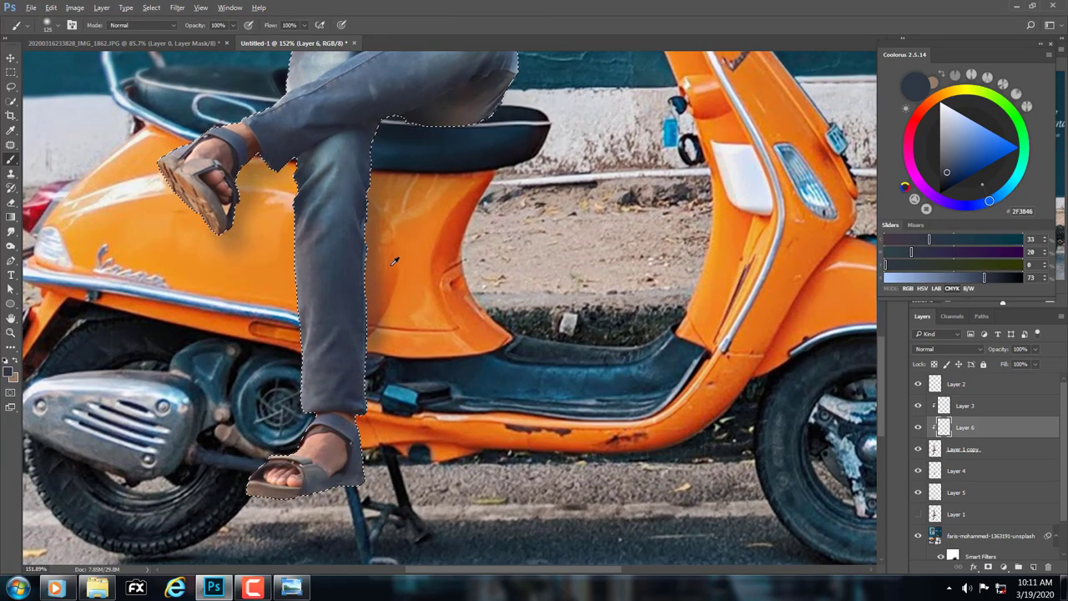
{"action": "left_click_drag", "start_coordinate": [381, 250], "coordinate": [358, 250]}
{"action": "left_click_drag", "start_coordinate": [1016, 274], "coordinate": [1026, 275]}
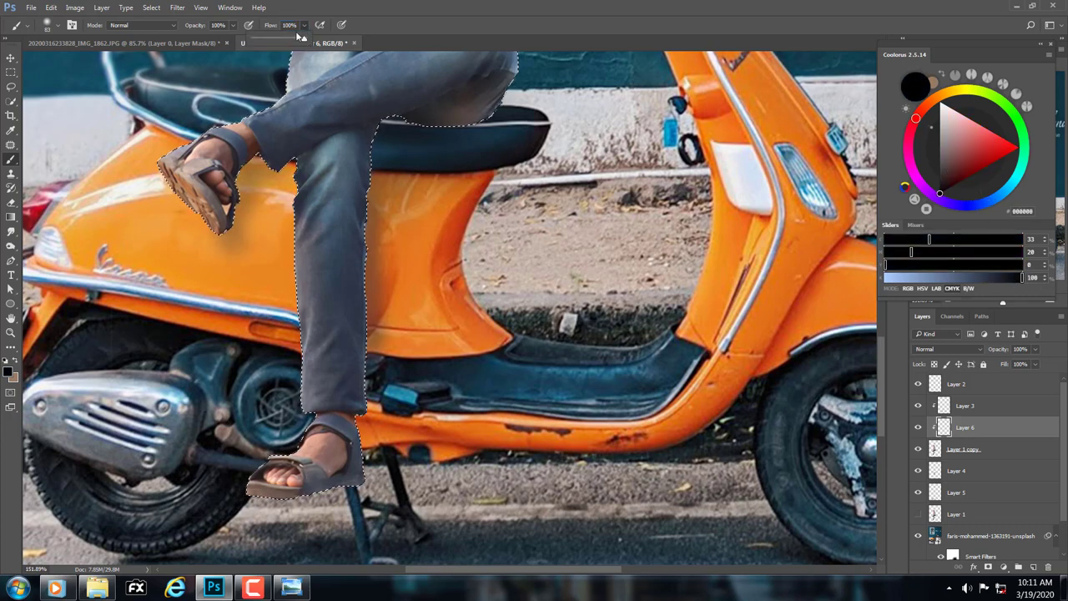
Step: Paint soft black shading over the jeans at the knee and thigh, then zoom back out
{"action": "key", "text": "bracketleft"}
{"action": "key", "text": "bracketleft"}
{"action": "key", "text": "bracketleft"}
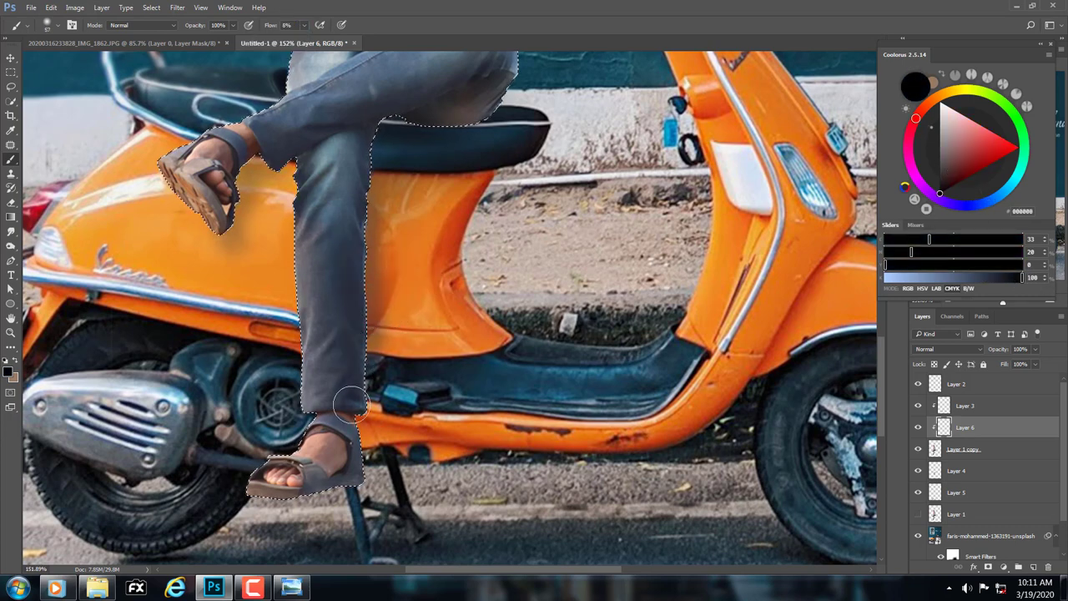
{"action": "scroll", "coordinate": [345, 246], "scroll_direction": "up", "scroll_amount": 2}
{"action": "scroll", "coordinate": [375, 234], "scroll_direction": "up", "scroll_amount": 3}
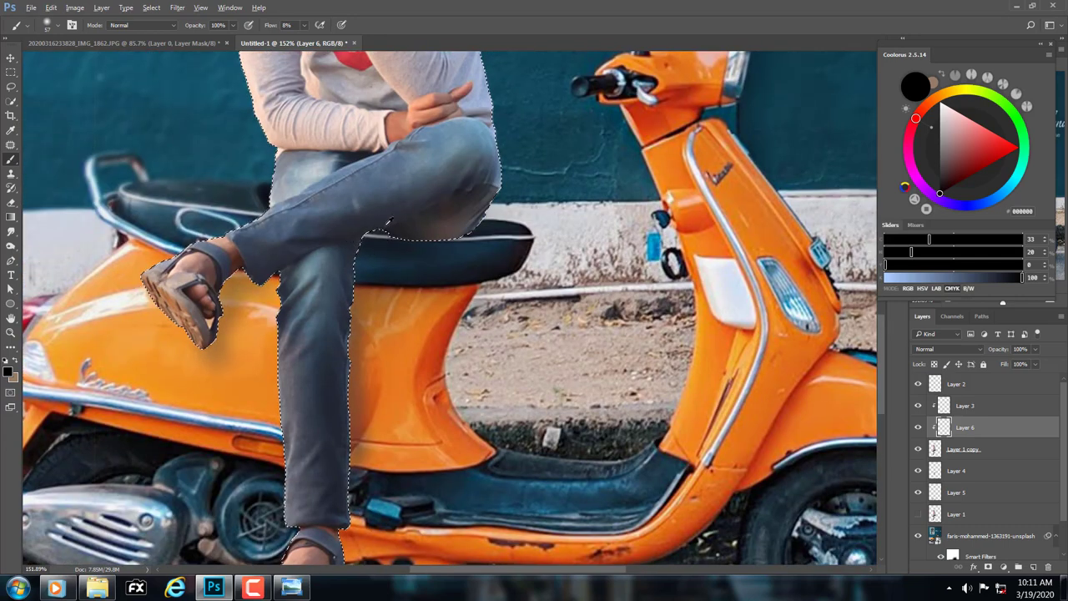
{"action": "mouse_move", "coordinate": [418, 227]}
{"action": "left_mouse_down"}
{"action": "mouse_move", "coordinate": [448, 214]}
{"action": "mouse_move", "coordinate": [439, 205]}
{"action": "left_mouse_up"}
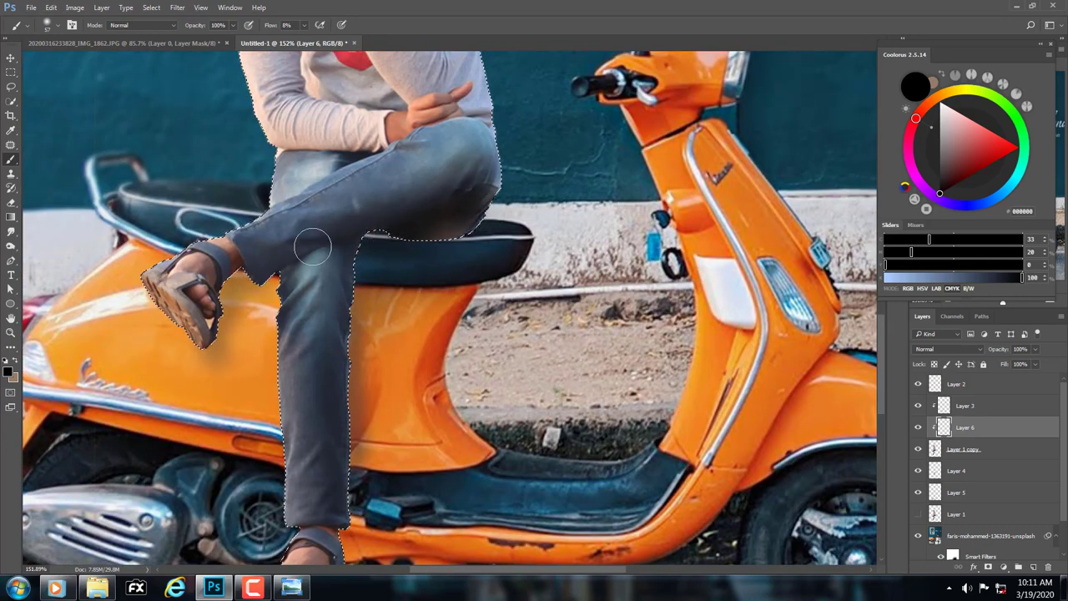
{"action": "mouse_move", "coordinate": [350, 219]}
{"action": "left_mouse_down"}
{"action": "mouse_move", "coordinate": [497, 165]}
{"action": "mouse_move", "coordinate": [488, 416]}
{"action": "left_mouse_up"}
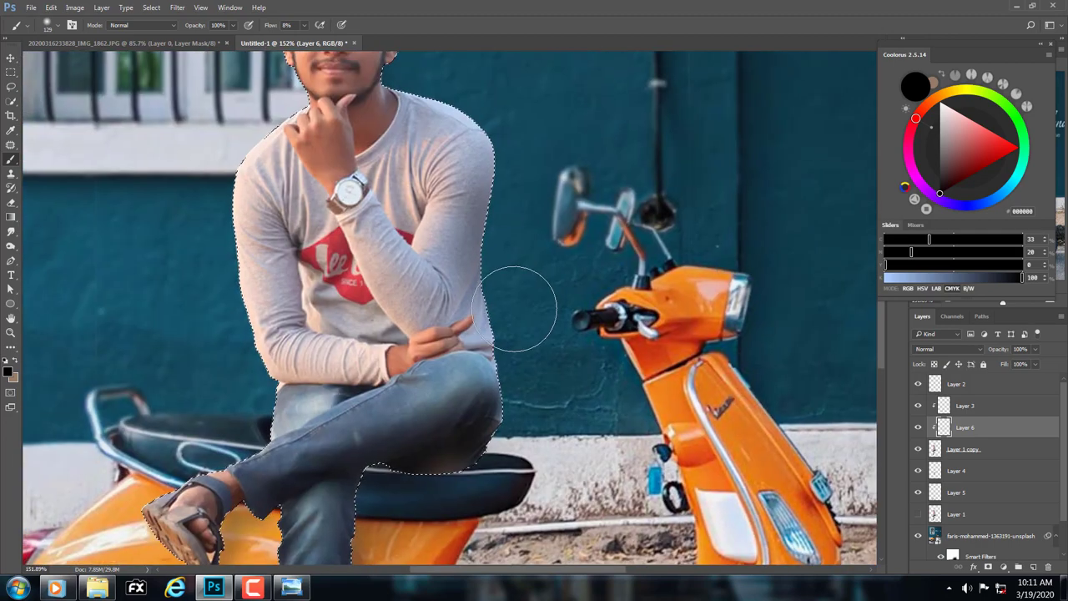
{"action": "right_click", "coordinate": [515, 309], "text": "alt"}
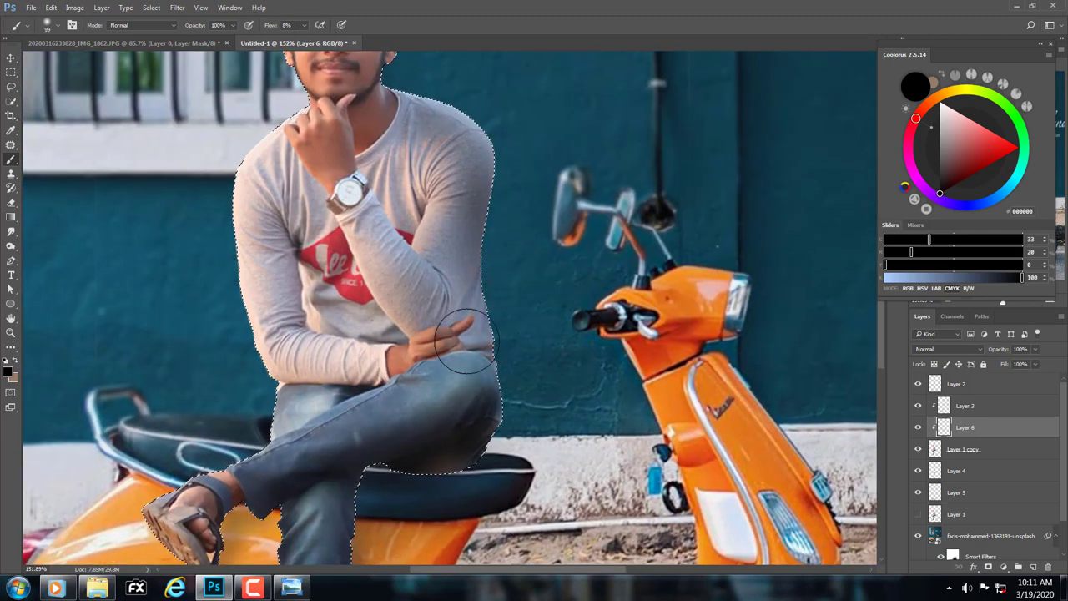
{"action": "key", "text": "z"}
{"action": "left_click_drag", "start_coordinate": [464, 342], "coordinate": [400, 342]}
{"action": "right_click", "coordinate": [476, 234]}
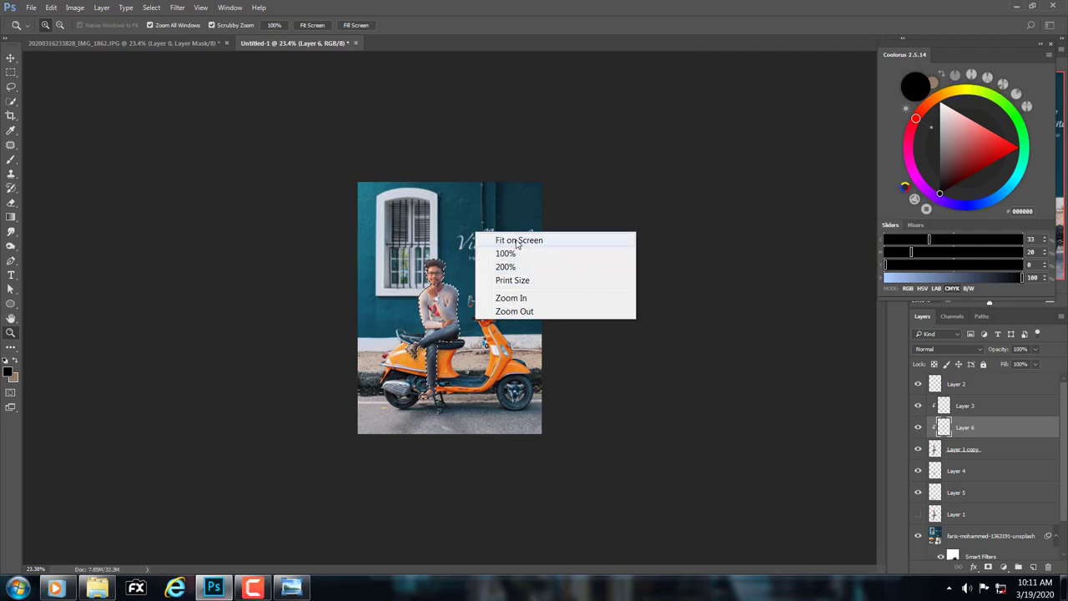
Step: Switch Layer 6 to Soft Light, set it back to Normal, and open its Blending Options
{"action": "left_click", "coordinate": [517, 241]}
{"action": "left_click", "coordinate": [949, 348]}
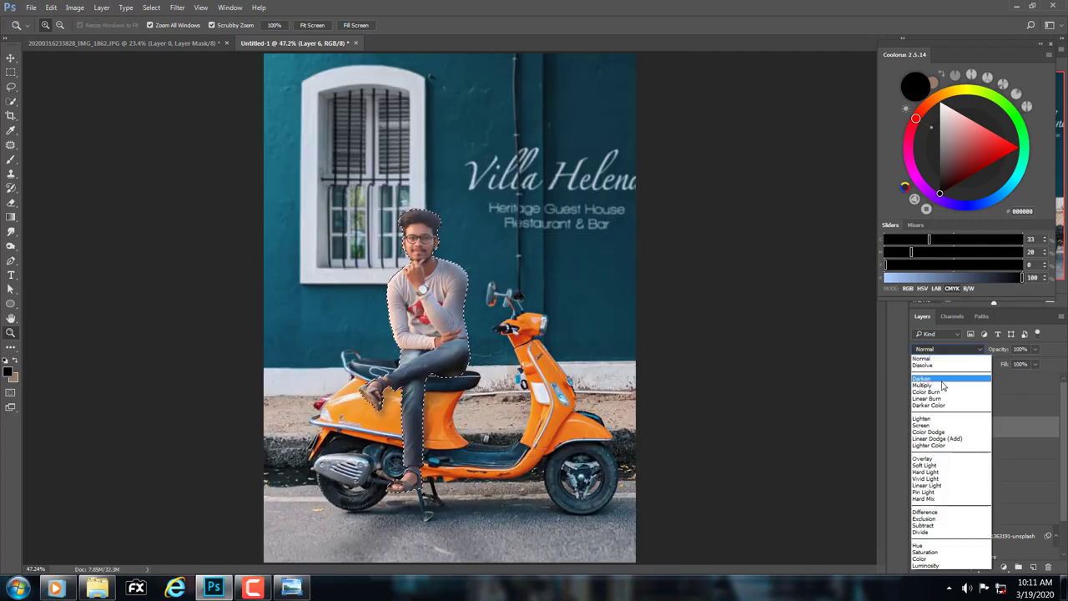
{"action": "left_click", "coordinate": [928, 465]}
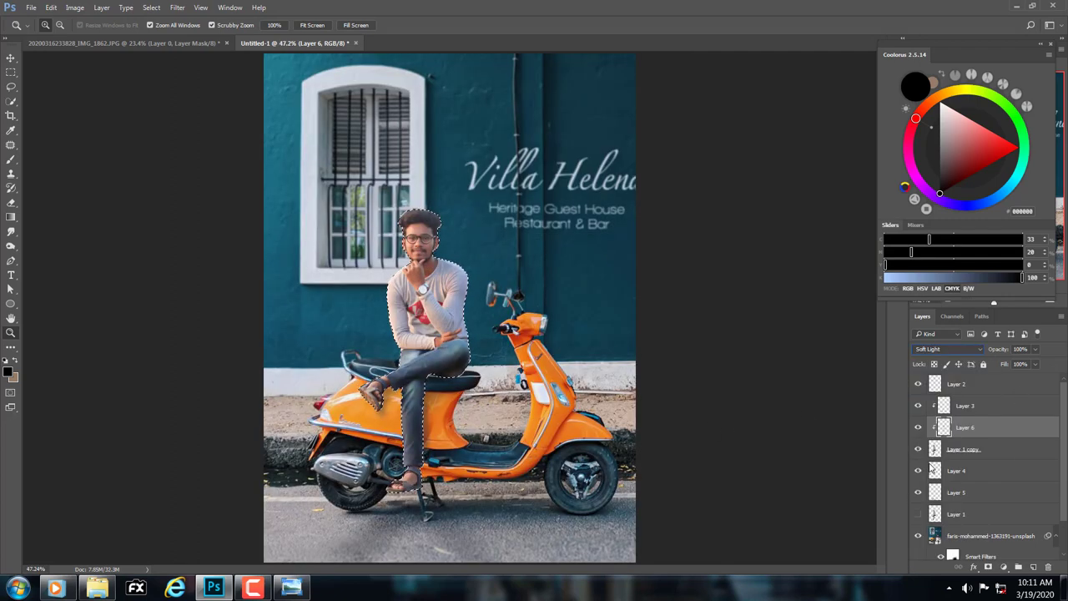
{"action": "left_click", "coordinate": [950, 349]}
{"action": "left_click", "coordinate": [926, 357]}
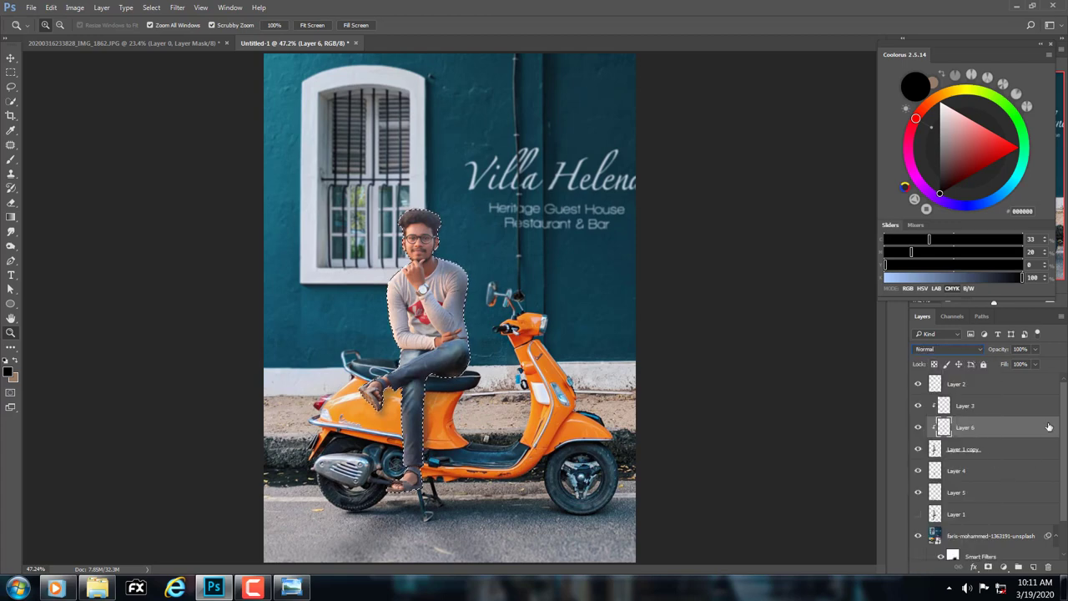
{"action": "double_click", "coordinate": [1049, 427]}
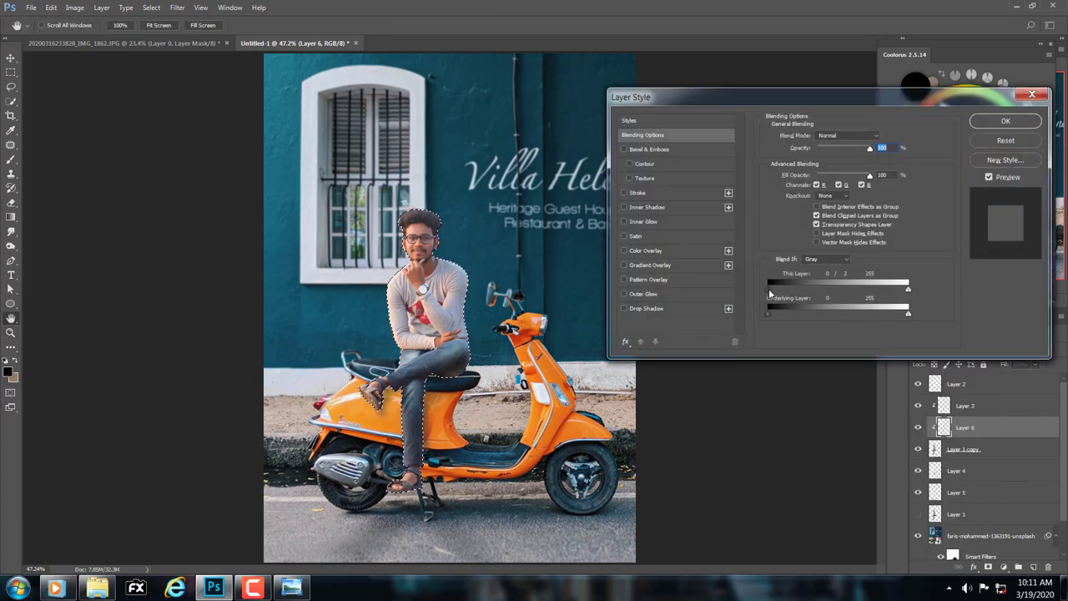
Step: Confirm Layer Style with OK, toggle Layer 6 off and on to compare, and select Layer 1 copy
{"action": "left_click", "coordinate": [1005, 121]}
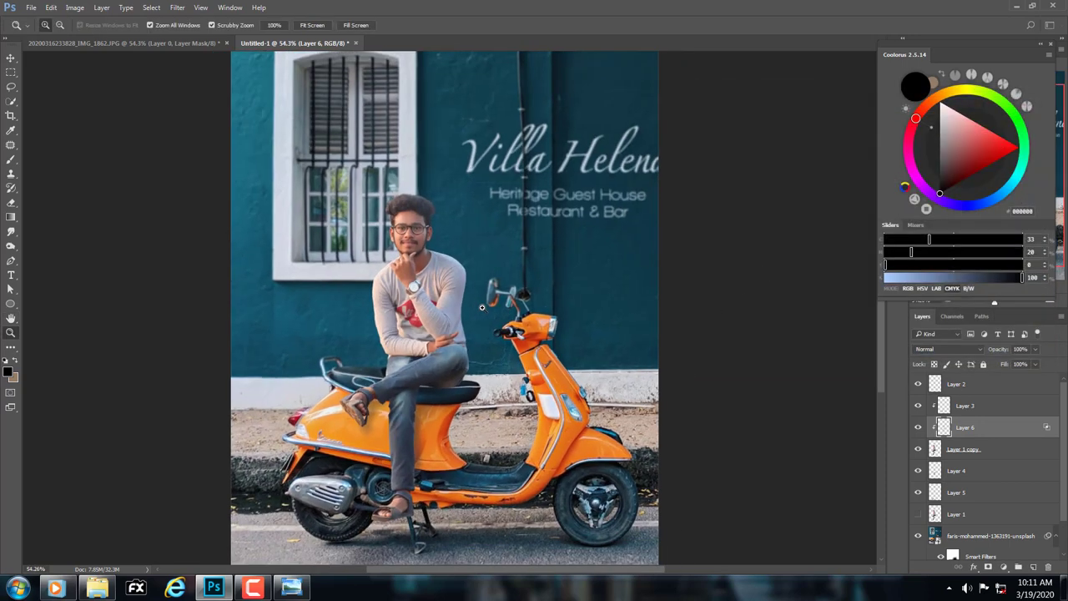
{"action": "left_click", "coordinate": [918, 428]}
{"action": "left_click", "coordinate": [917, 428]}
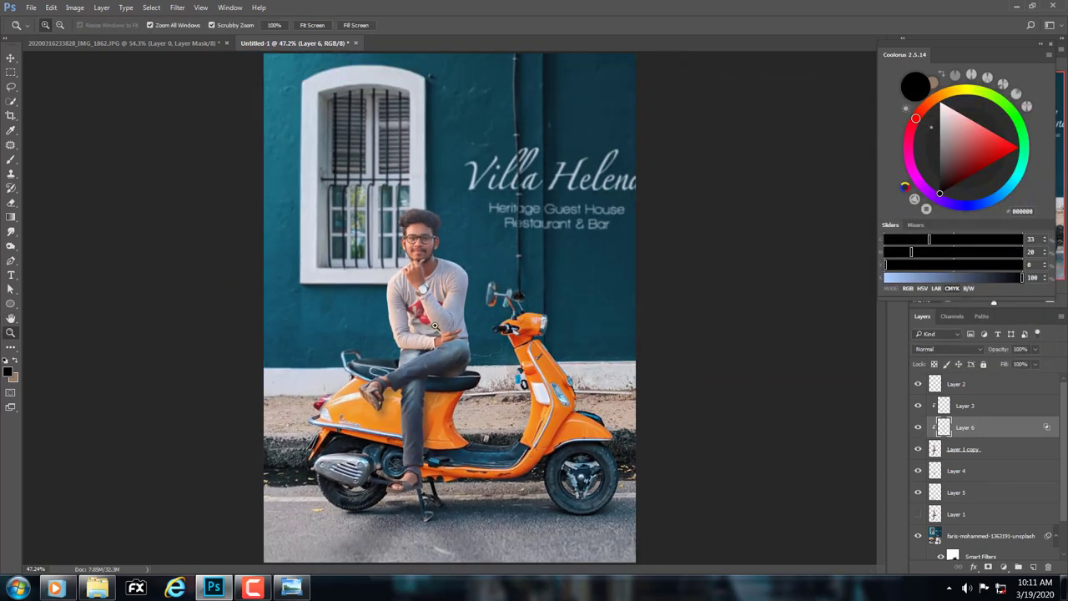
{"action": "scroll", "coordinate": [451, 275], "scroll_direction": "down", "scroll_amount": 1}
{"action": "scroll", "coordinate": [476, 251], "scroll_direction": "up", "scroll_amount": 2}
{"action": "scroll", "coordinate": [442, 275], "scroll_direction": "up", "scroll_amount": 1}
{"action": "scroll", "coordinate": [442, 275], "scroll_direction": "up", "scroll_amount": 1}
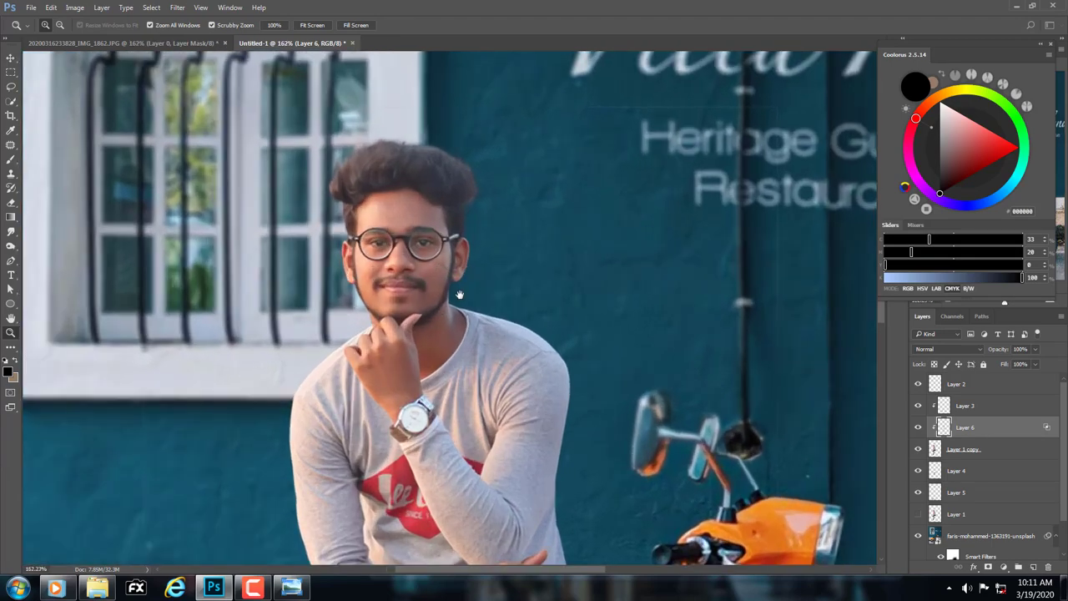
{"action": "left_click", "coordinate": [950, 452]}
Step: Add Layer 7 in Color blending and enlarge the soft brush to about 37 px
{"action": "left_click", "coordinate": [1035, 567]}
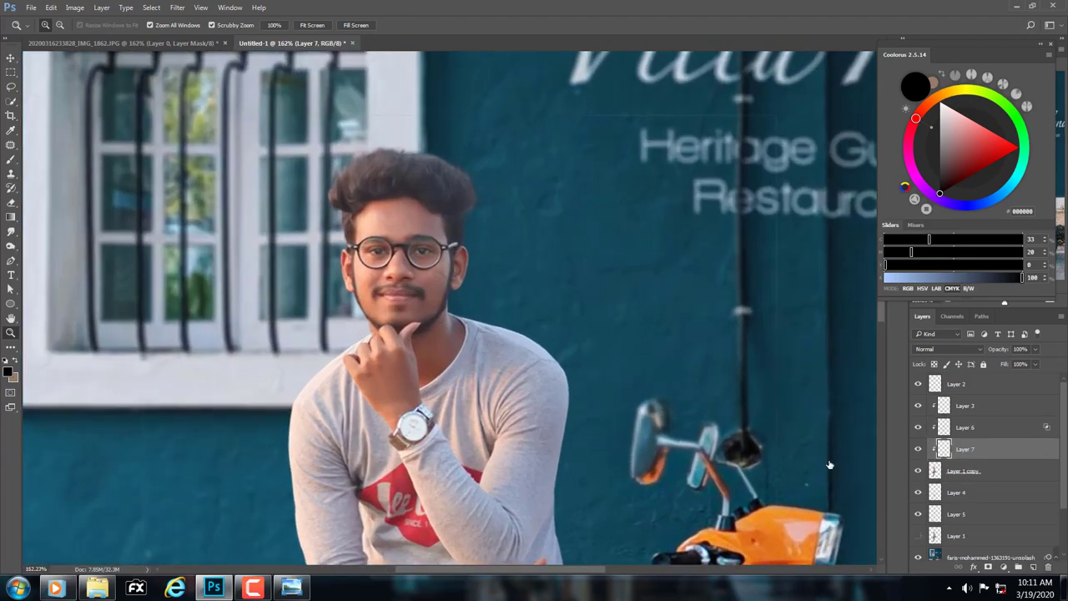
{"action": "left_click", "coordinate": [16, 156]}
{"action": "scroll", "coordinate": [299, 235], "scroll_direction": "up", "scroll_amount": 1}
{"action": "left_click", "coordinate": [458, 216], "text": "alt"}
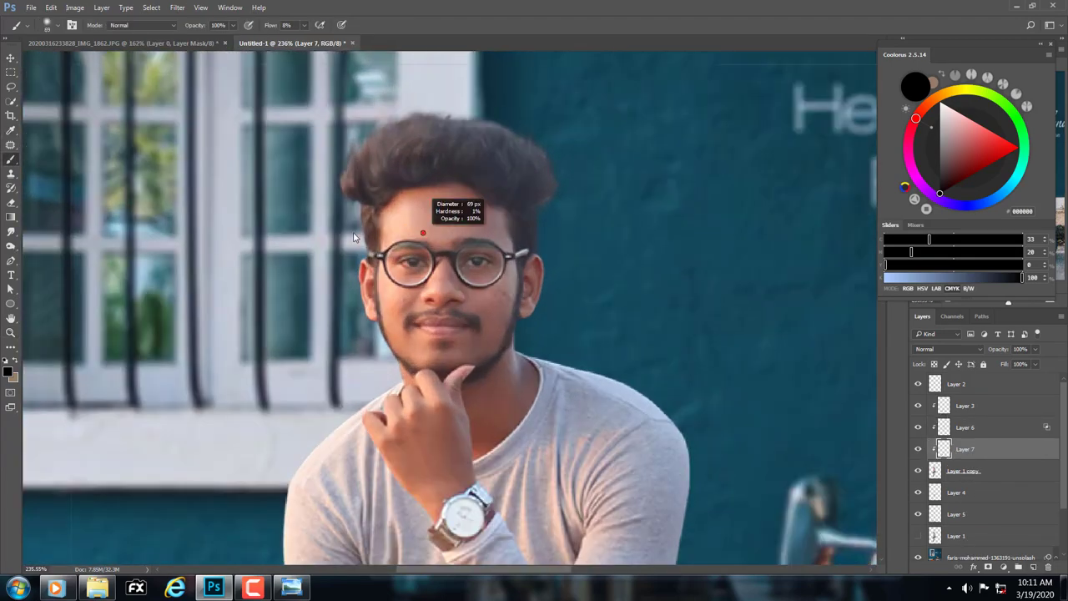
{"action": "left_click", "coordinate": [959, 354]}
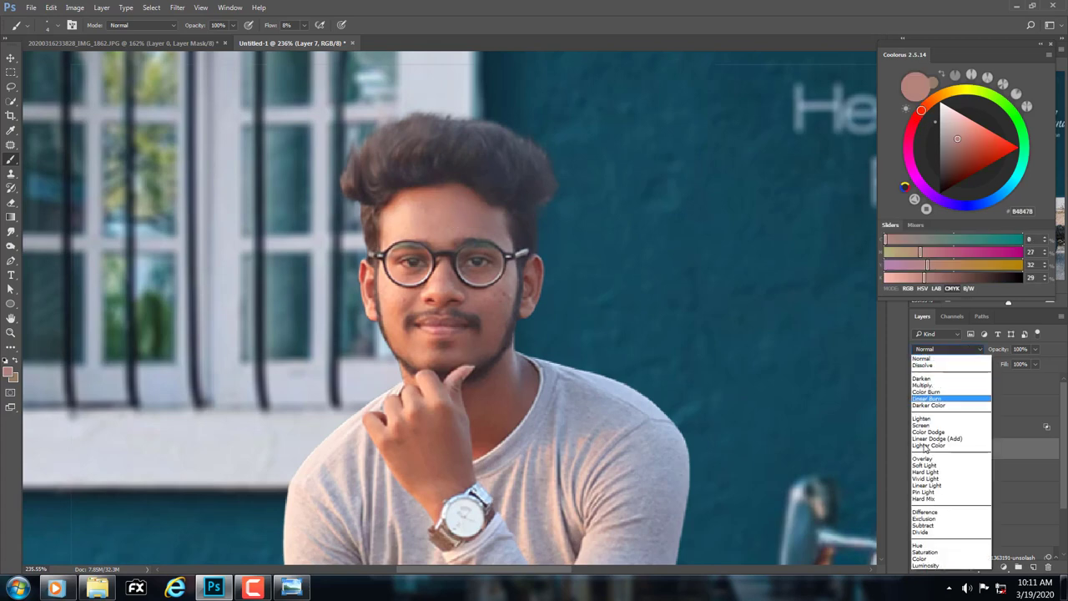
{"action": "left_click", "coordinate": [932, 559]}
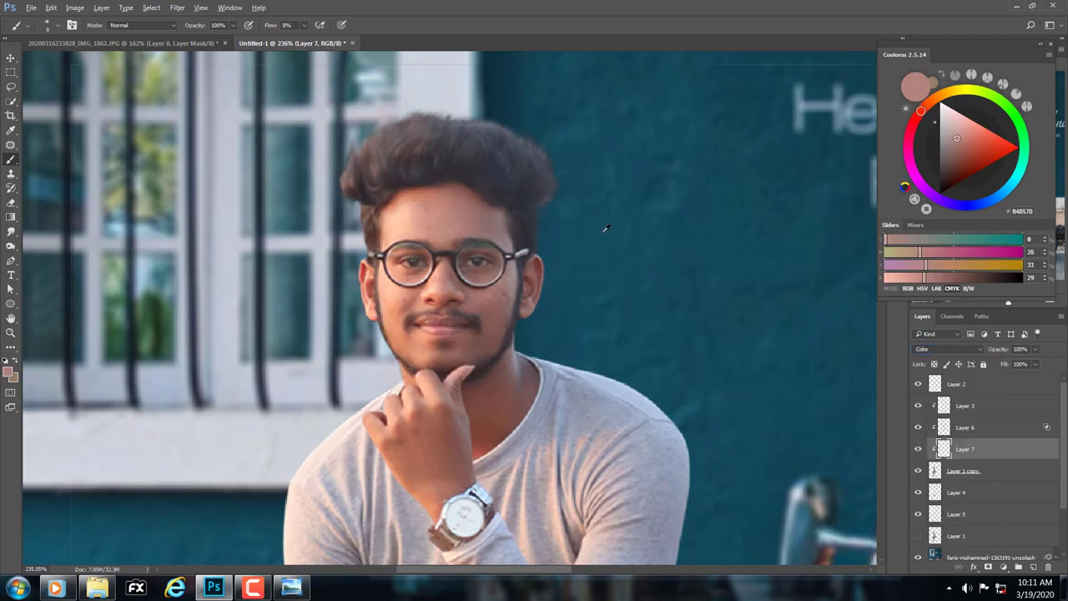
{"action": "scroll", "coordinate": [527, 192], "scroll_direction": "up", "scroll_amount": 1}
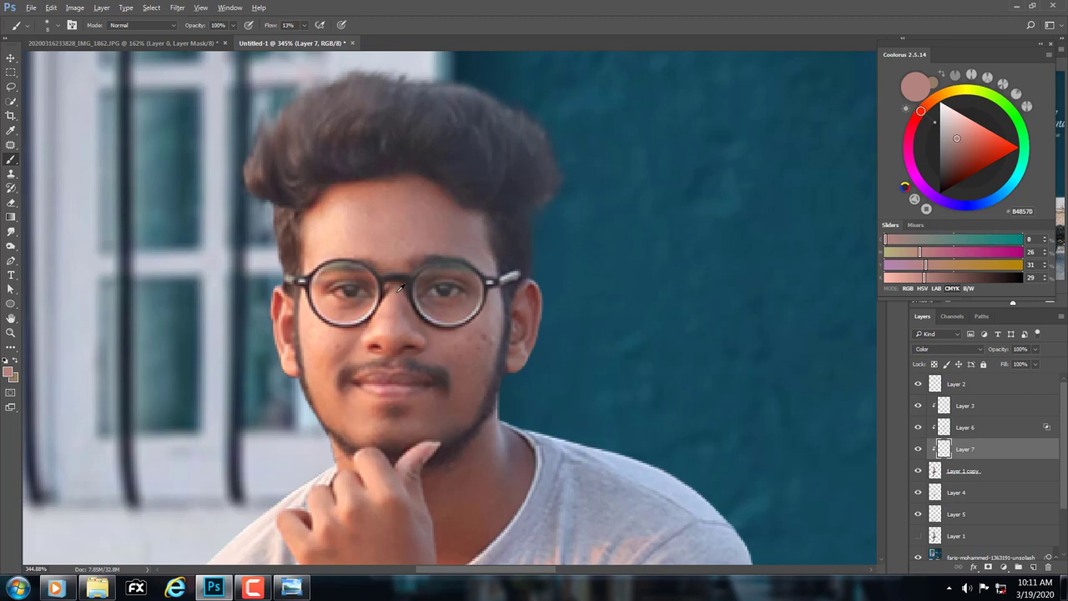
{"action": "left_click_drag", "start_coordinate": [406, 242], "coordinate": [419, 242]}
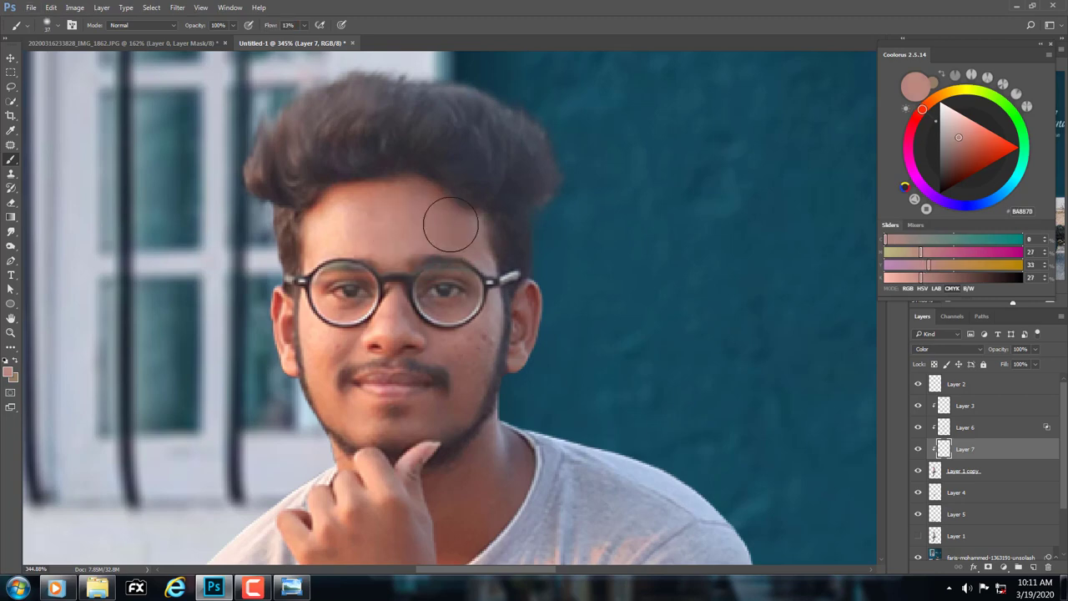
Step: Paint sampled forehead and cheek skin tones over the man's face
{"action": "left_click", "coordinate": [425, 223], "text": "alt"}
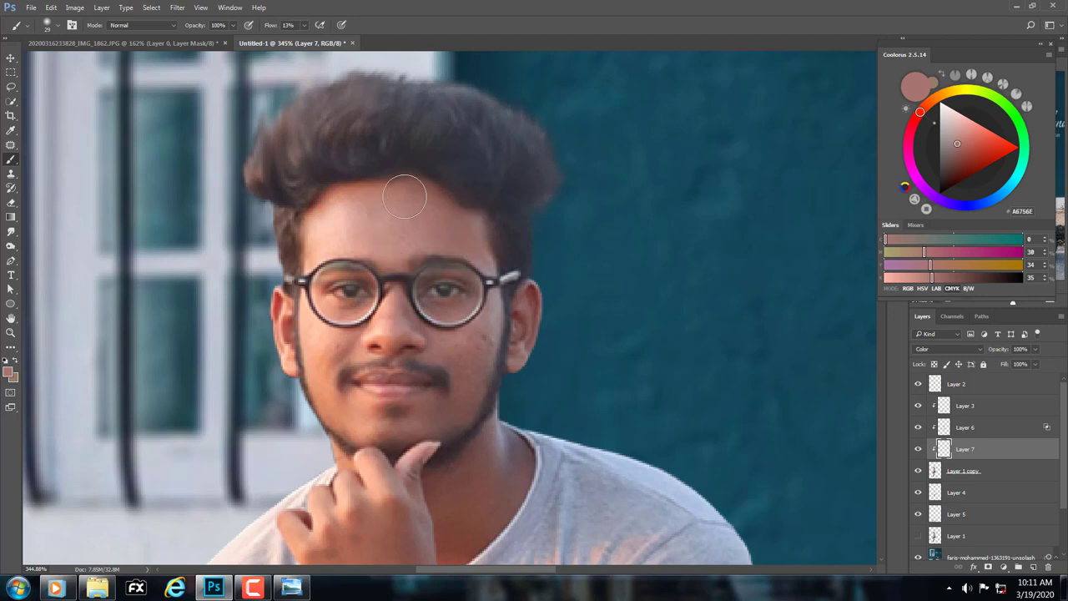
{"action": "left_click", "coordinate": [409, 237], "text": "alt"}
{"action": "left_click", "coordinate": [402, 310], "text": "alt"}
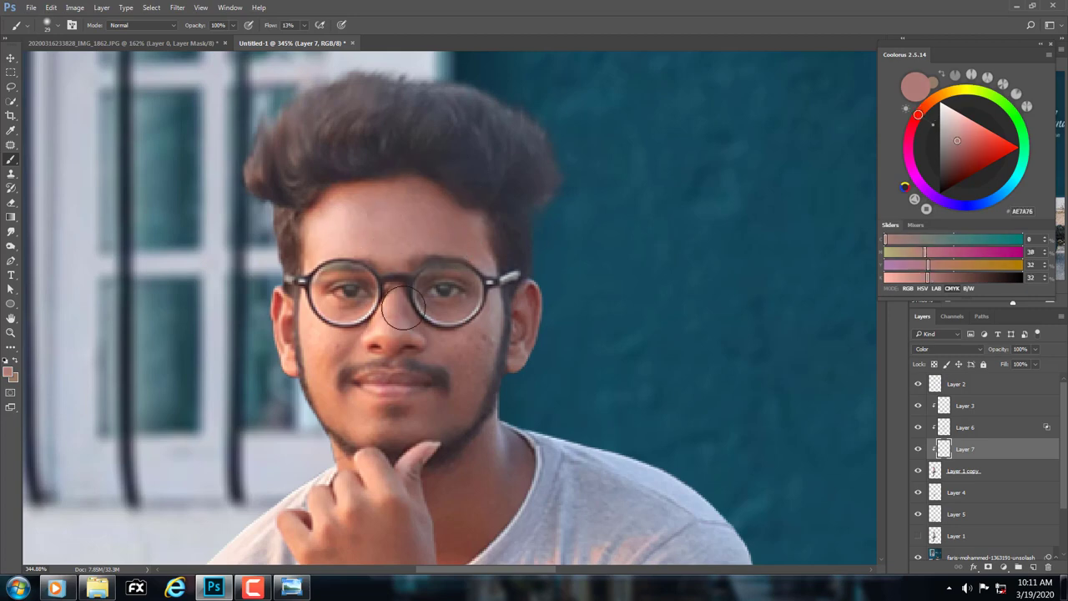
{"action": "left_click_drag", "start_coordinate": [392, 315], "coordinate": [396, 317]}
{"action": "left_click", "coordinate": [393, 305], "text": "alt"}
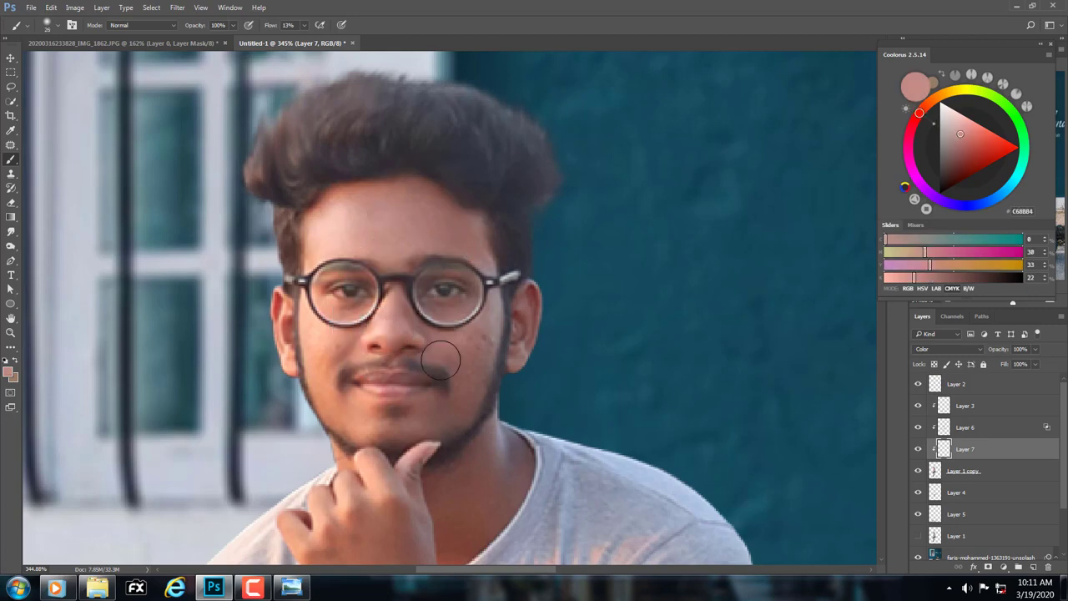
{"action": "left_click", "coordinate": [479, 340], "text": "alt"}
{"action": "left_click_drag", "start_coordinate": [478, 351], "coordinate": [436, 297]}
Step: Even out the face further with darker sampled skin tones and a light peach colour
{"action": "scroll", "coordinate": [484, 322], "scroll_direction": "down", "scroll_amount": 2}
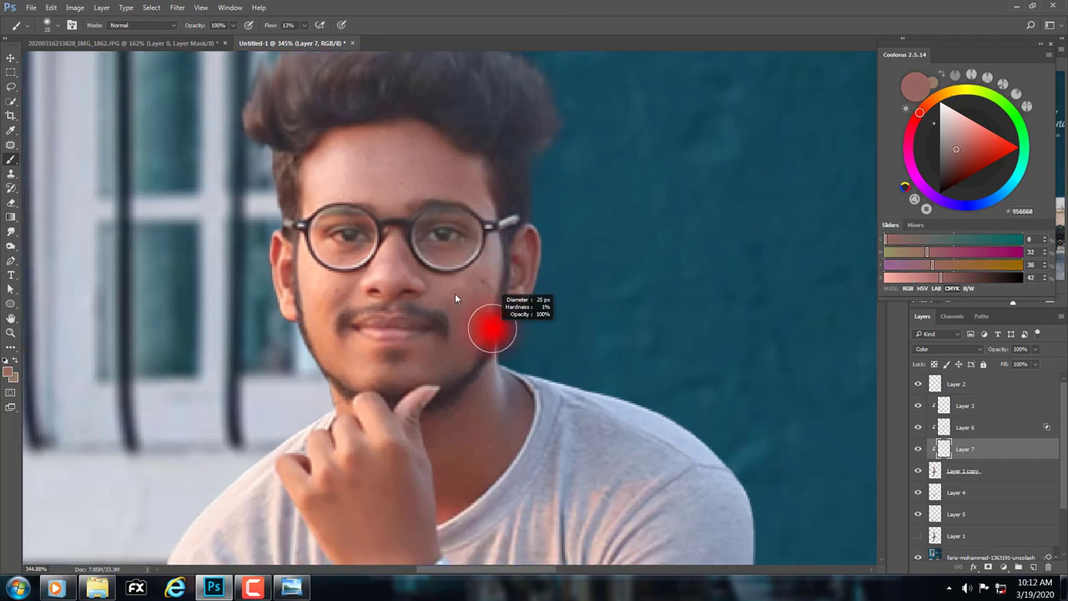
{"action": "left_click", "coordinate": [479, 330], "text": "alt"}
{"action": "left_click", "coordinate": [343, 350], "text": "alt"}
{"action": "left_click", "coordinate": [423, 355], "text": "alt"}
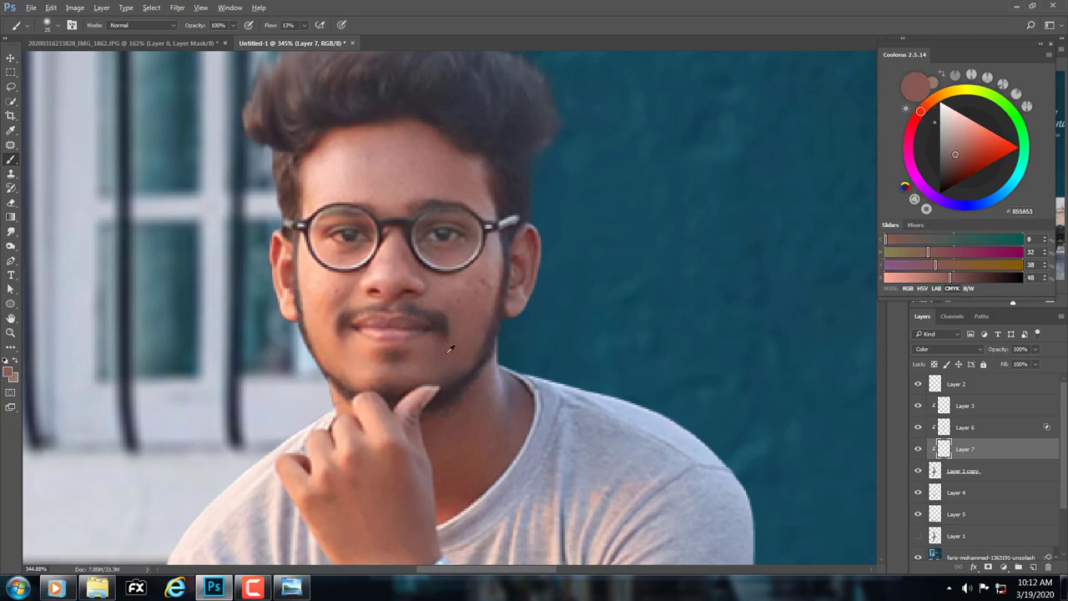
{"action": "left_click", "coordinate": [319, 287], "text": "alt"}
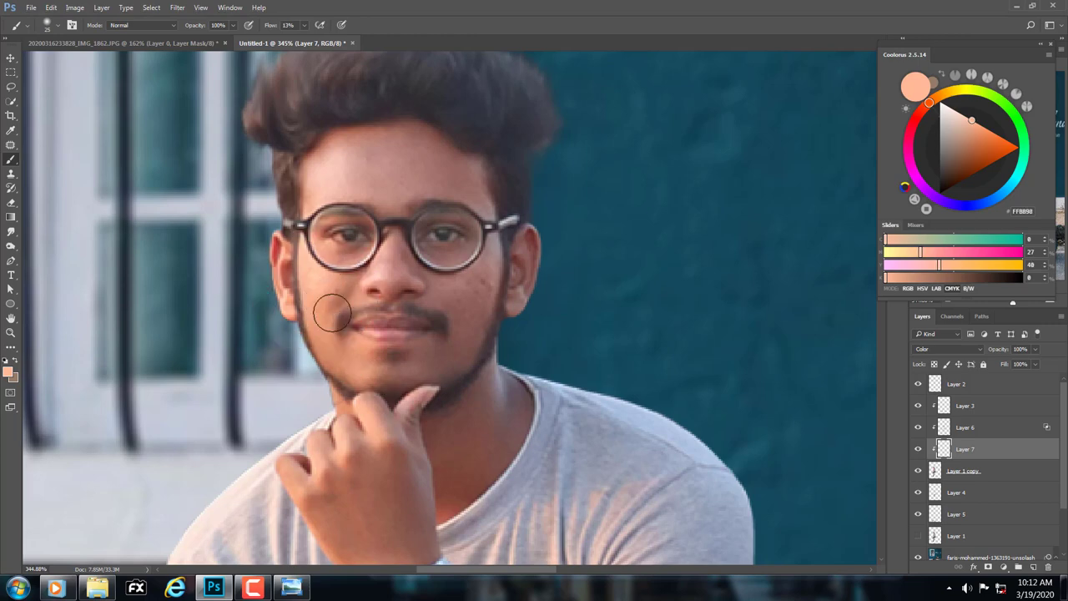
{"action": "scroll", "coordinate": [332, 313], "scroll_direction": "down", "scroll_amount": 3}
Step: Paint deeper sampled skin tones over the neck and hand with a 50 px brush
{"action": "left_click", "coordinate": [442, 376], "text": "alt"}
{"action": "right_click", "coordinate": [441, 358], "text": "alt"}
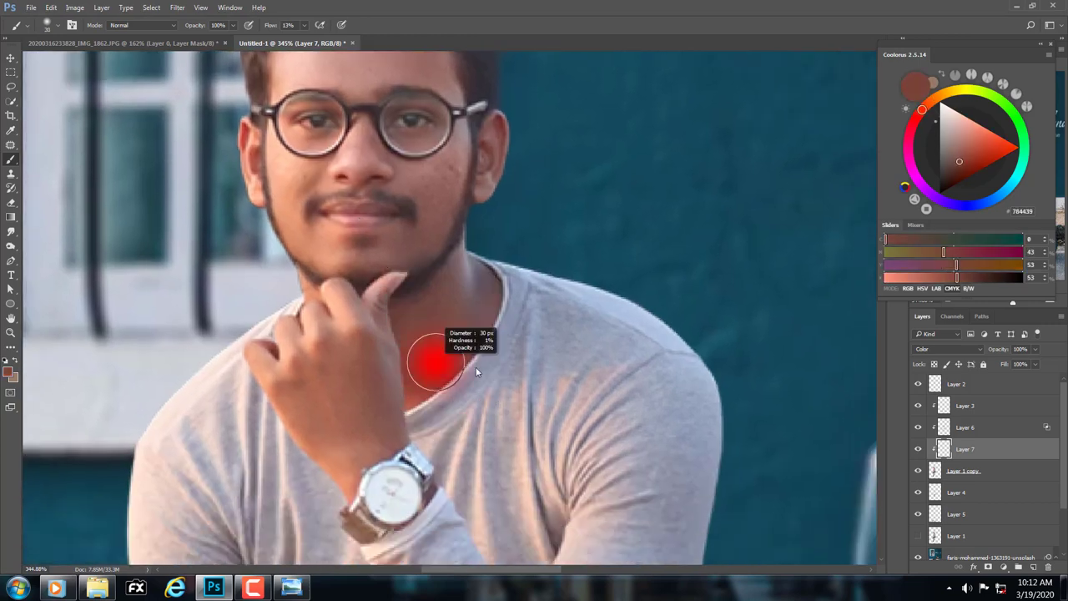
{"action": "right_click", "coordinate": [454, 321], "text": "alt"}
{"action": "left_click", "coordinate": [330, 392], "text": "alt"}
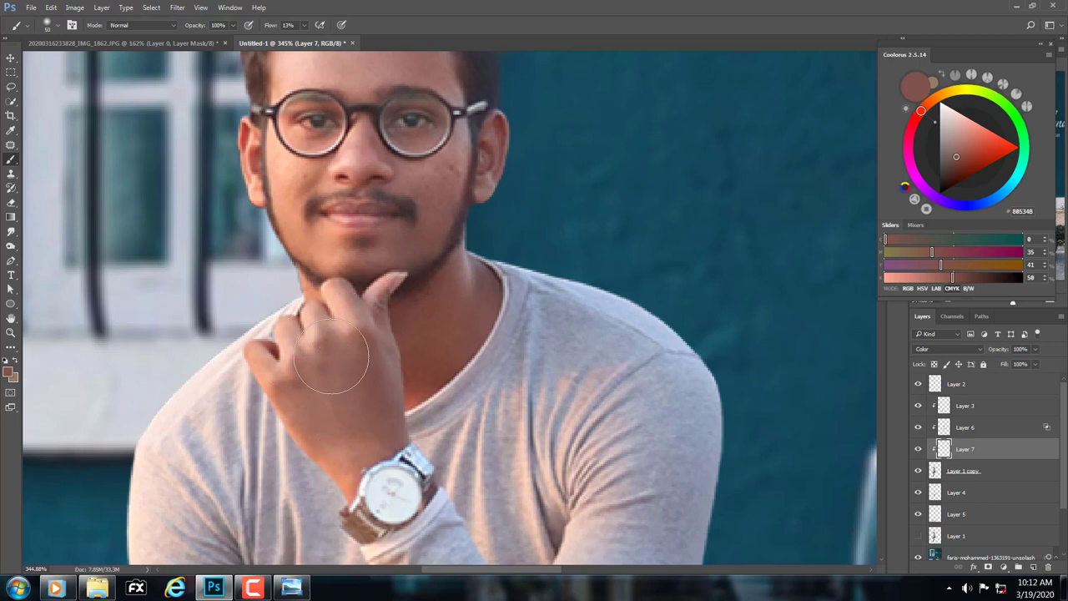
{"action": "right_click", "coordinate": [440, 286], "text": "alt"}
Step: Paint sampled lip colours over the lips with an 8 px brush
{"action": "left_click", "coordinate": [370, 222], "text": "alt"}
{"action": "right_click", "coordinate": [366, 221], "text": "alt"}
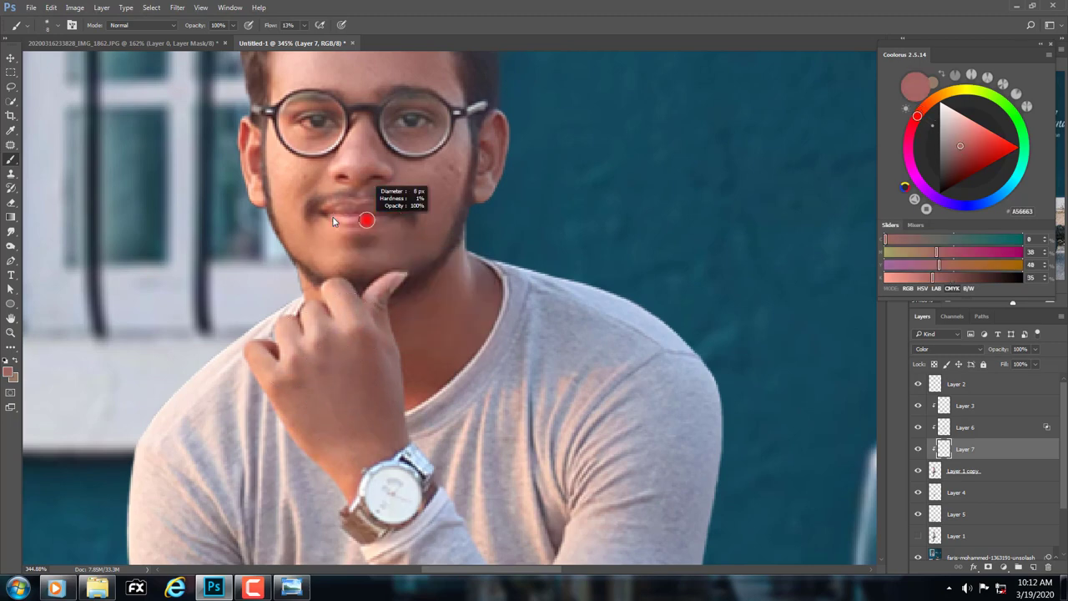
{"action": "left_click", "coordinate": [369, 211], "text": "alt"}
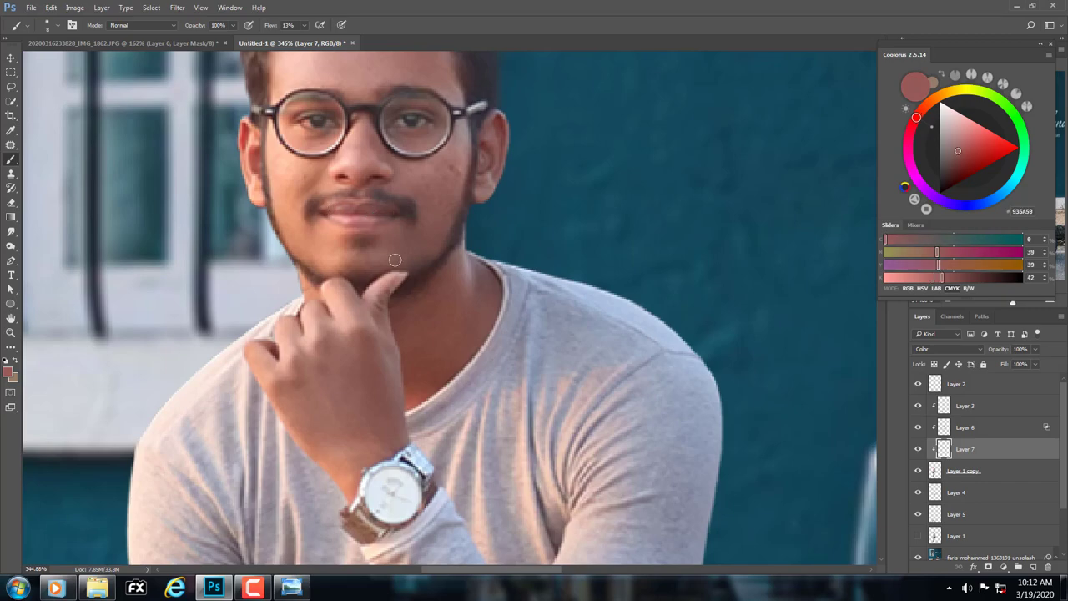
{"action": "key", "text": "z"}
{"action": "scroll", "coordinate": [404, 255], "scroll_direction": "down", "scroll_amount": 5}
{"action": "right_click", "coordinate": [460, 297]}
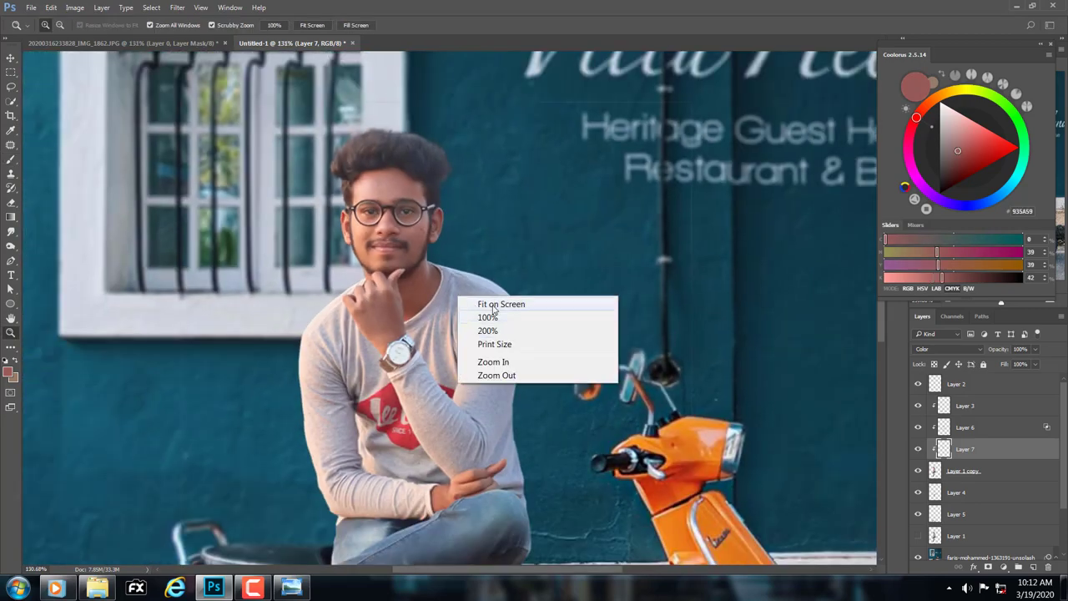
Step: Fit the image on screen and add a new empty Layer 8 above Layer 2
{"action": "left_click", "coordinate": [493, 305]}
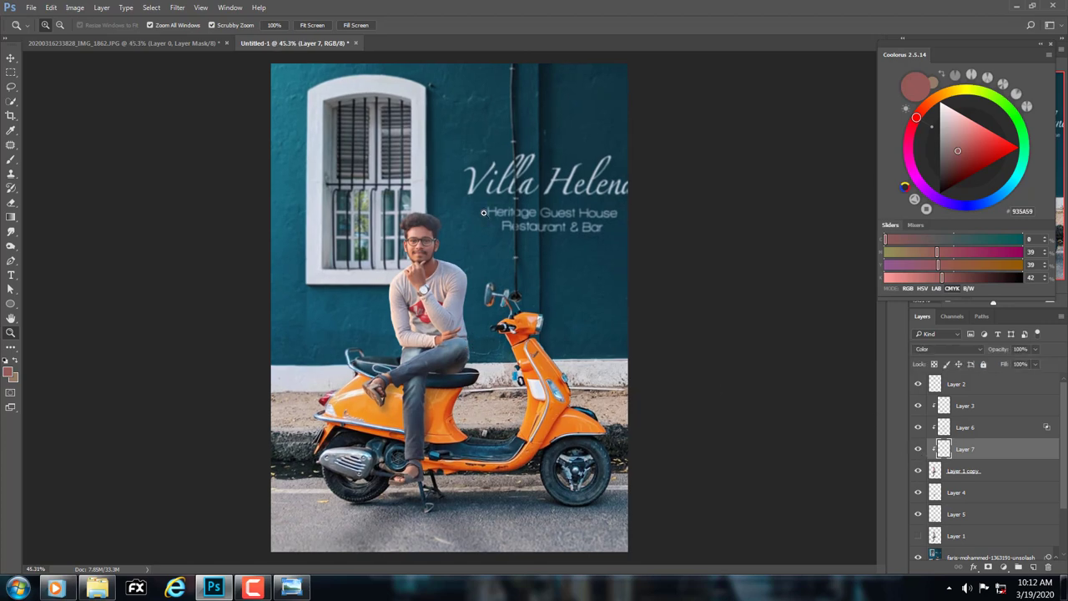
{"action": "scroll", "coordinate": [483, 213], "scroll_direction": "up", "scroll_amount": 3}
{"action": "right_click", "coordinate": [453, 240]}
{"action": "left_click", "coordinate": [475, 246]}
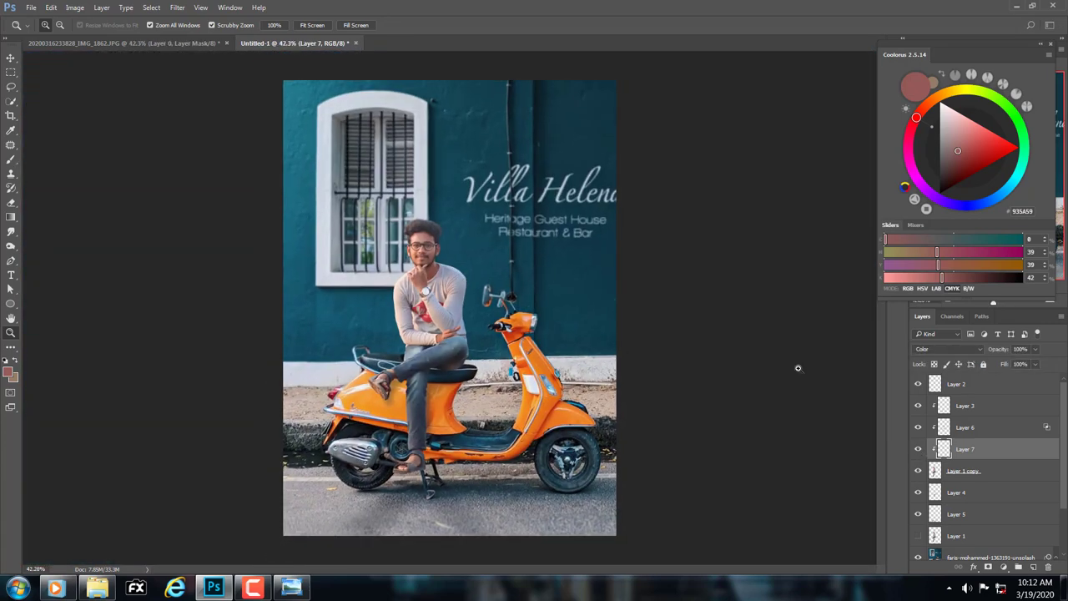
{"action": "left_click", "coordinate": [994, 385]}
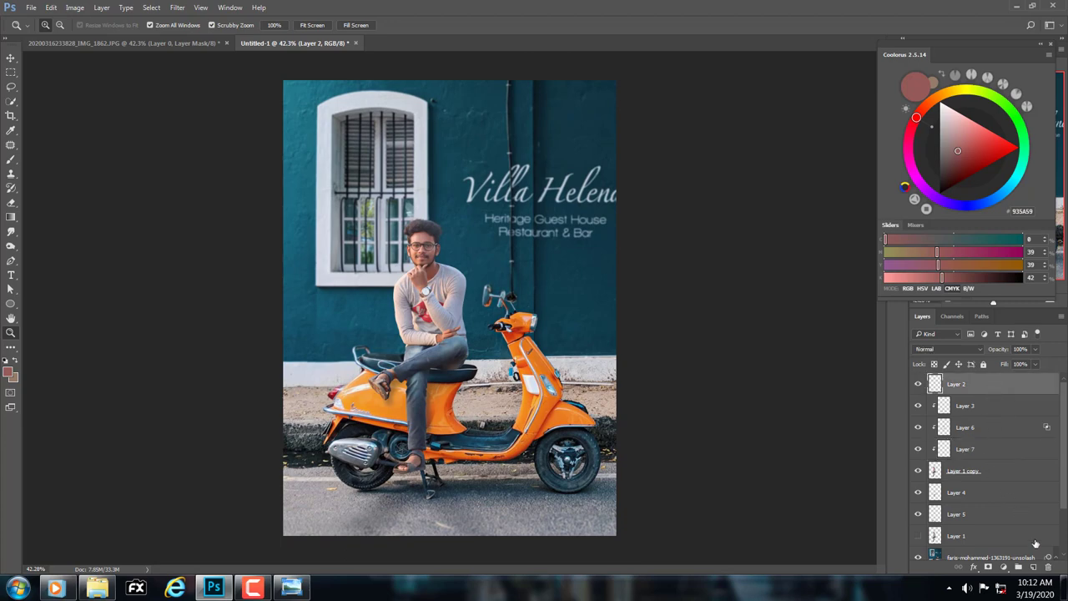
{"action": "left_click", "coordinate": [1034, 567]}
{"action": "scroll", "coordinate": [450, 342], "scroll_direction": "down", "scroll_amount": 3}
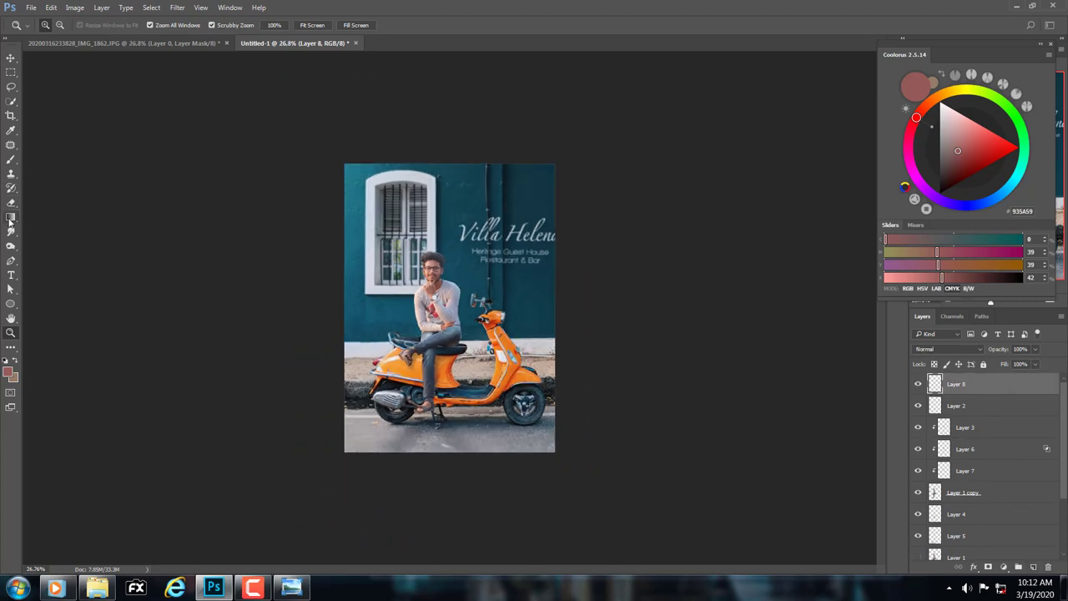
Step: Draw a darkening gradient across Layer 8, add a layer mask, and lower its fill to 34%
{"action": "left_click", "coordinate": [10, 219]}
{"action": "scroll", "coordinate": [464, 392], "scroll_direction": "up", "scroll_amount": 2}
{"action": "left_click_drag", "start_coordinate": [670, 337], "coordinate": [176, 339]}
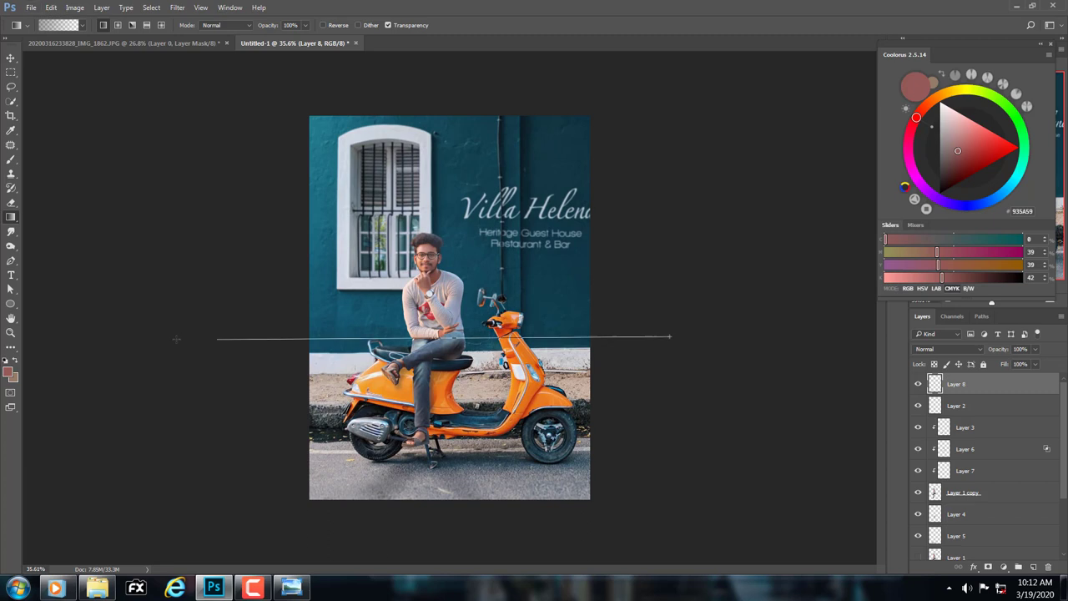
{"action": "left_click", "coordinate": [988, 567]}
{"action": "left_click", "coordinate": [1036, 364]}
{"action": "left_click_drag", "start_coordinate": [1043, 377], "coordinate": [1001, 380]}
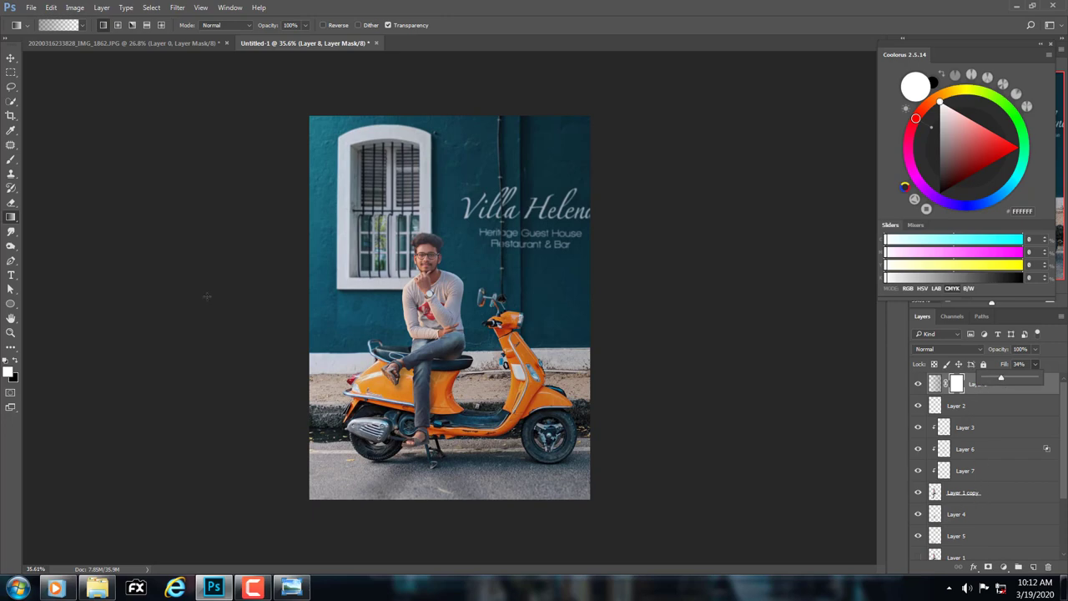
Step: Paint Layer 8's mask black over the centre around the man and sign
{"action": "left_click", "coordinate": [11, 164]}
{"action": "key", "text": "d"}
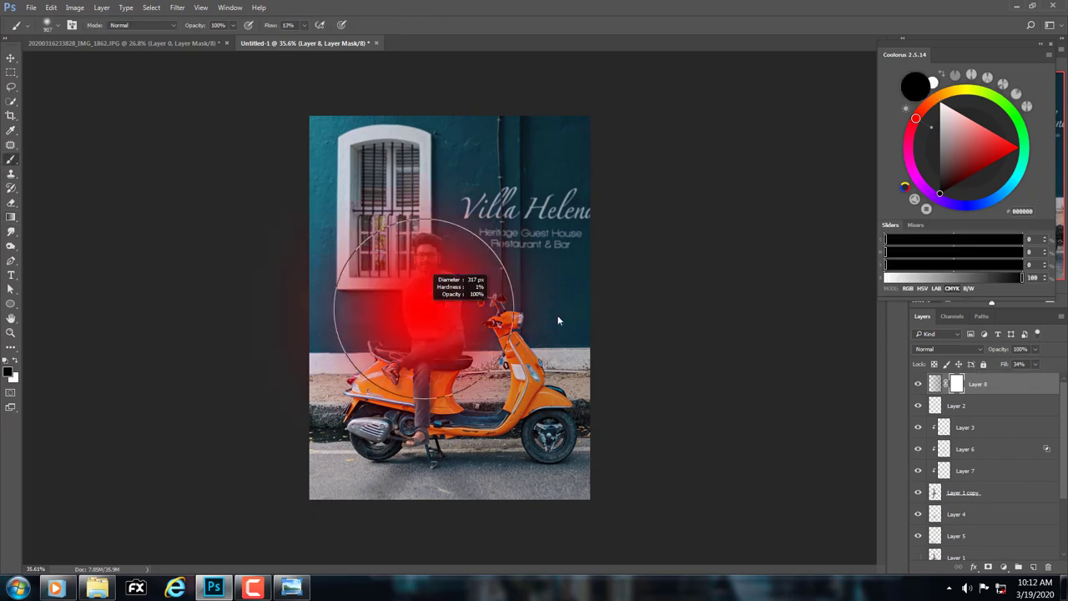
{"action": "left_click_drag", "start_coordinate": [392, 242], "coordinate": [382, 274]}
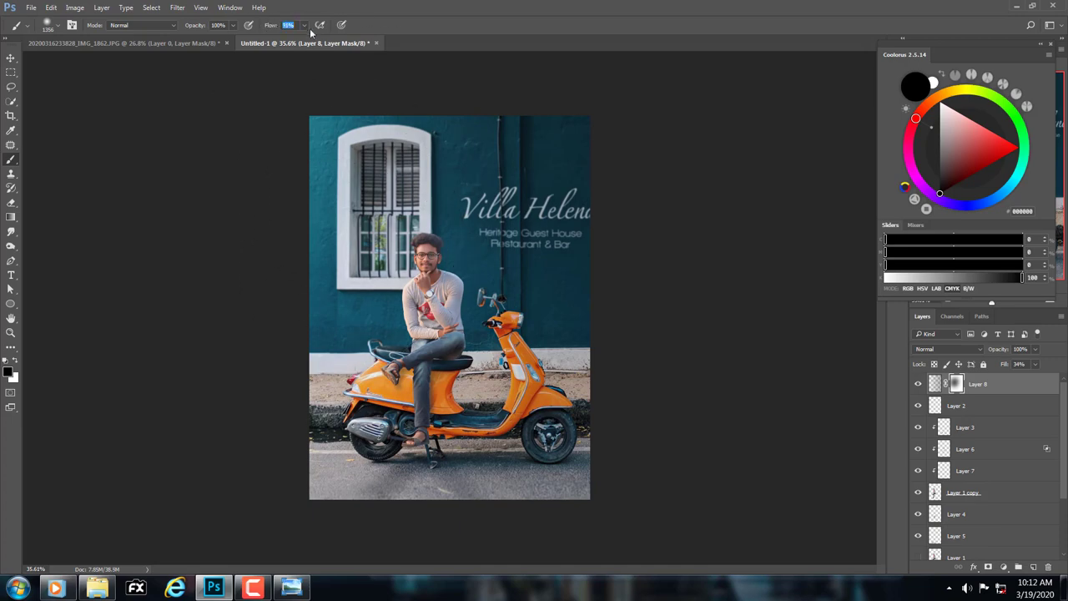
{"action": "left_click_drag", "start_coordinate": [368, 317], "coordinate": [376, 333]}
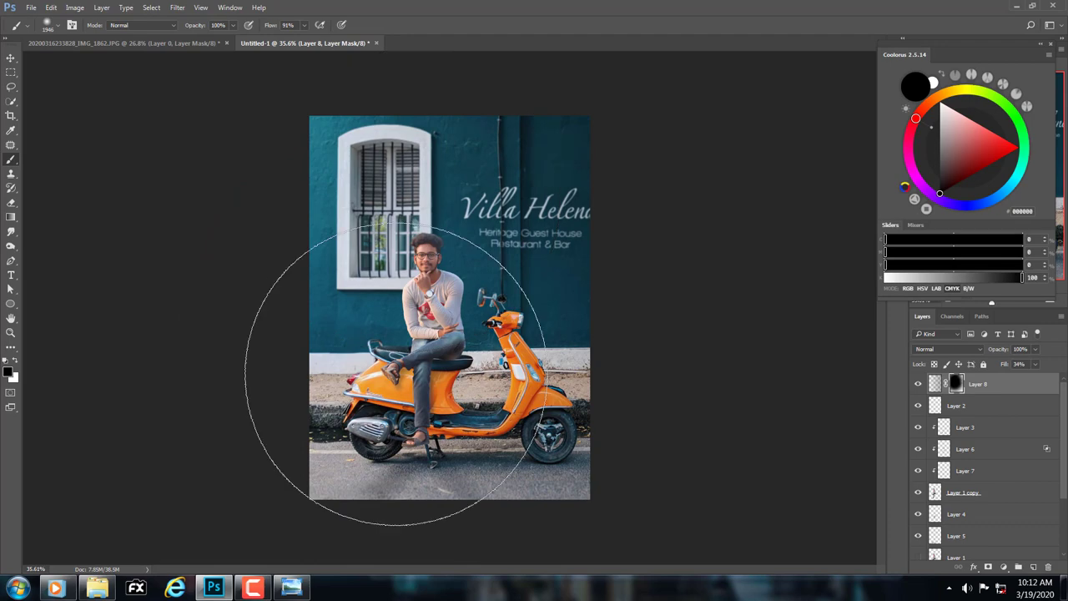
{"action": "left_click_drag", "start_coordinate": [450, 227], "coordinate": [382, 272]}
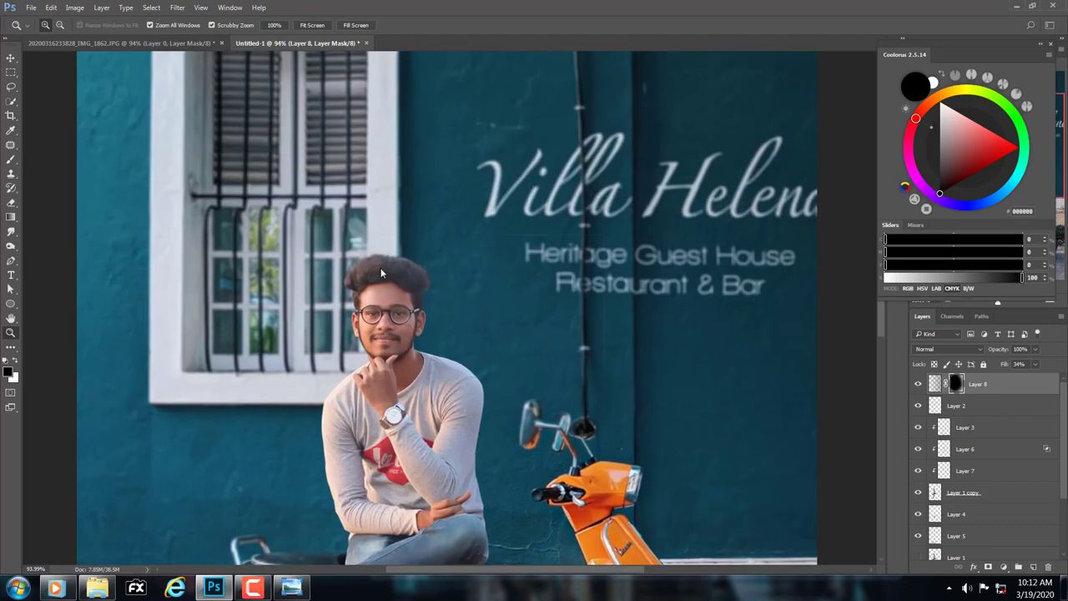
{"action": "key", "text": "ctrl+0"}
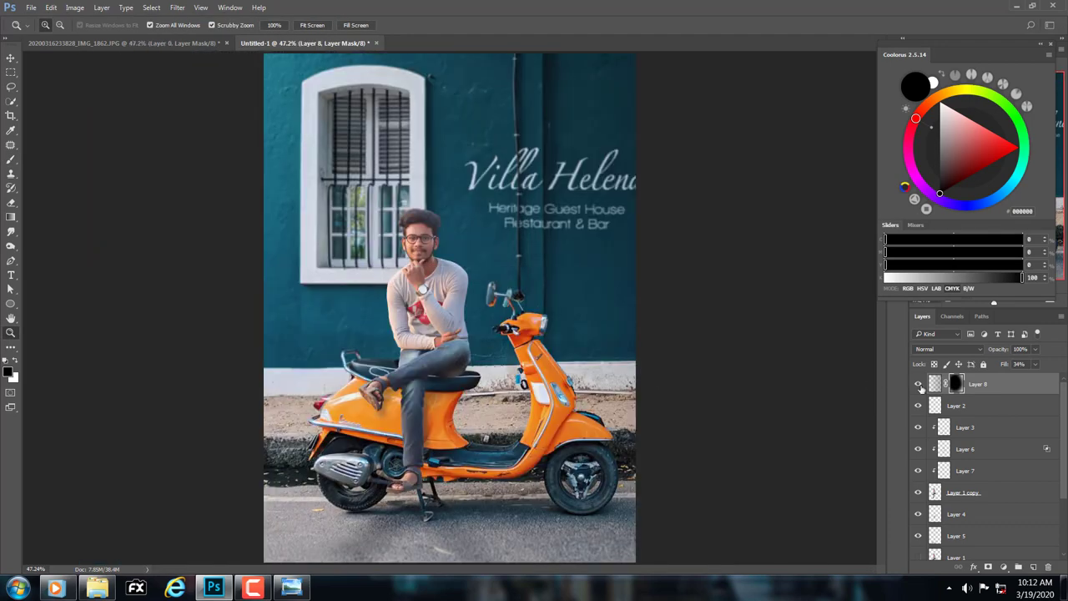
Step: Fit the image on screen and cancel the prompt to remove Layer 8's mask
{"action": "right_click", "coordinate": [465, 314]}
{"action": "left_click", "coordinate": [484, 314]}
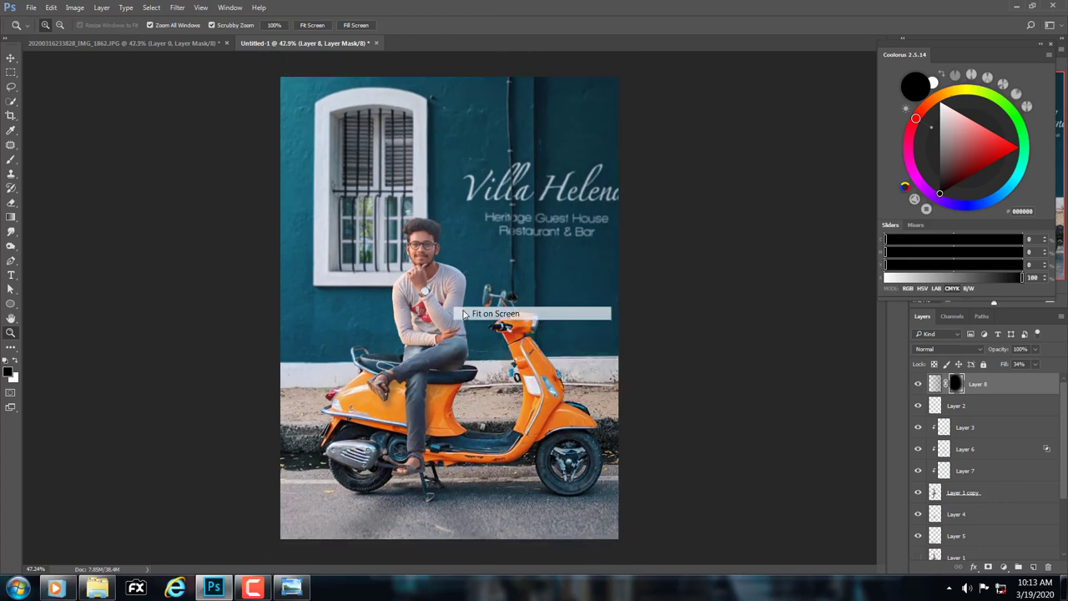
{"action": "left_click", "coordinate": [1043, 568]}
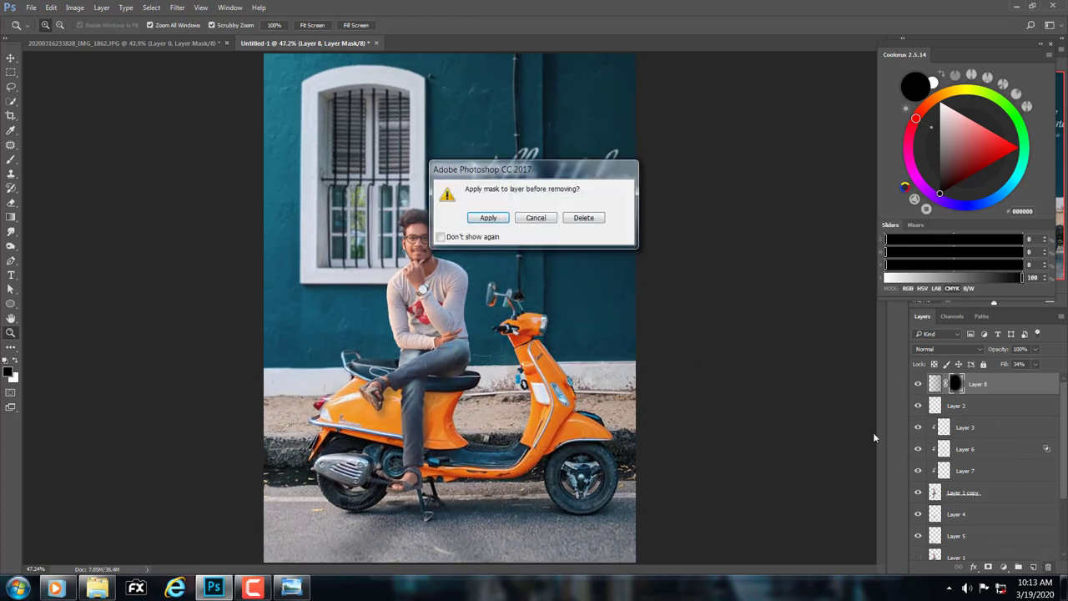
{"action": "left_click", "coordinate": [536, 218]}
{"action": "left_click", "coordinate": [461, 311], "text": "alt"}
{"action": "right_click", "coordinate": [461, 311]}
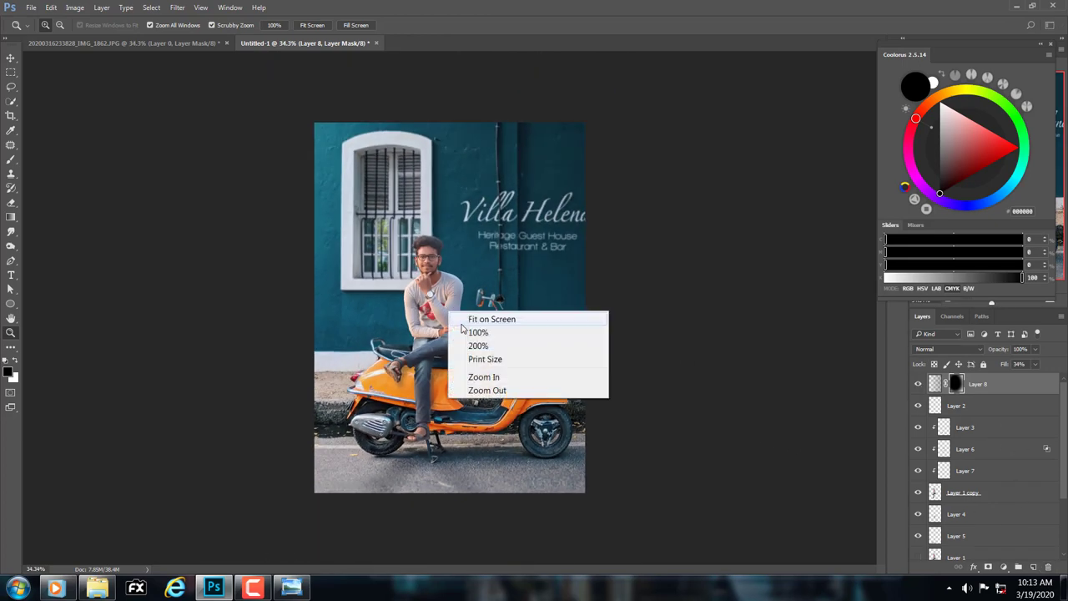
{"action": "left_click", "coordinate": [489, 317]}
Step: Add a Color Lookup adjustment layer using the FoggyNight.3DL look
{"action": "scroll", "coordinate": [965, 447], "scroll_direction": "down", "scroll_amount": 3}
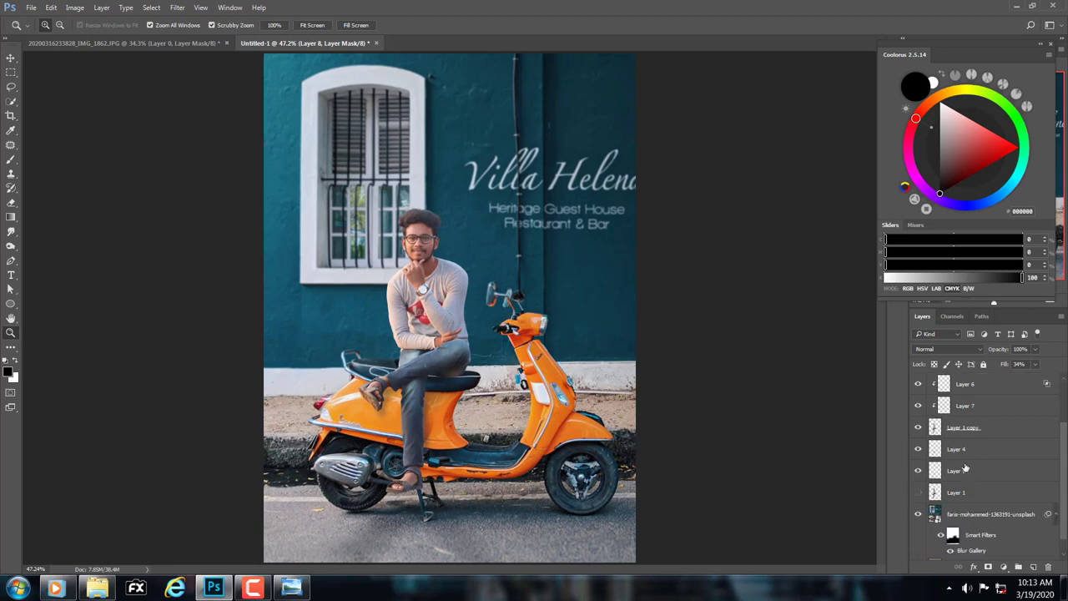
{"action": "scroll", "coordinate": [952, 432], "scroll_direction": "up", "scroll_amount": 3}
{"action": "left_click", "coordinate": [1003, 568]}
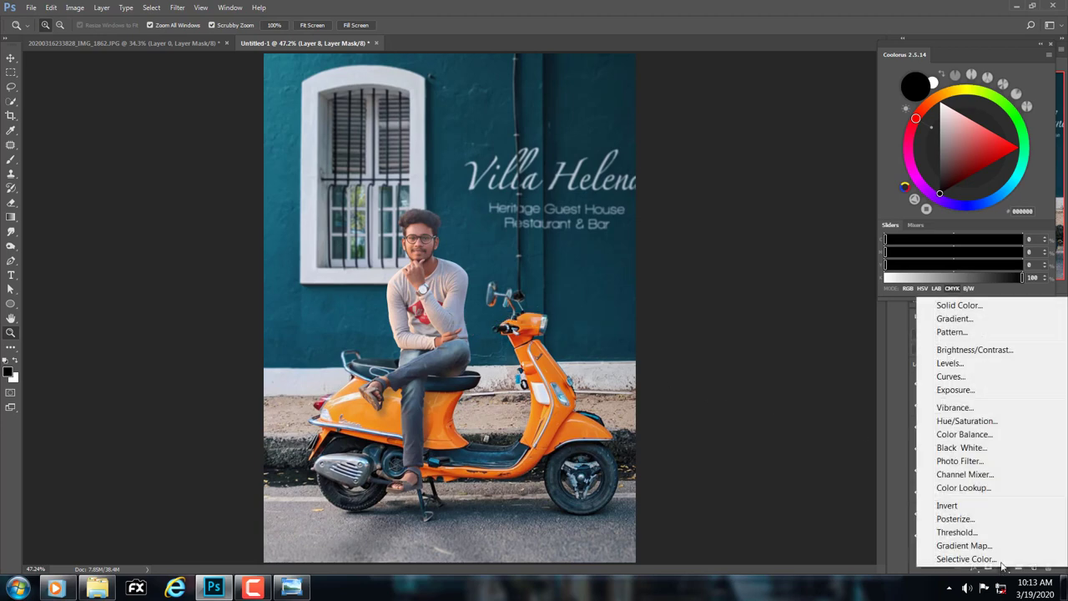
{"action": "left_click", "coordinate": [974, 490]}
{"action": "left_click", "coordinate": [783, 154]}
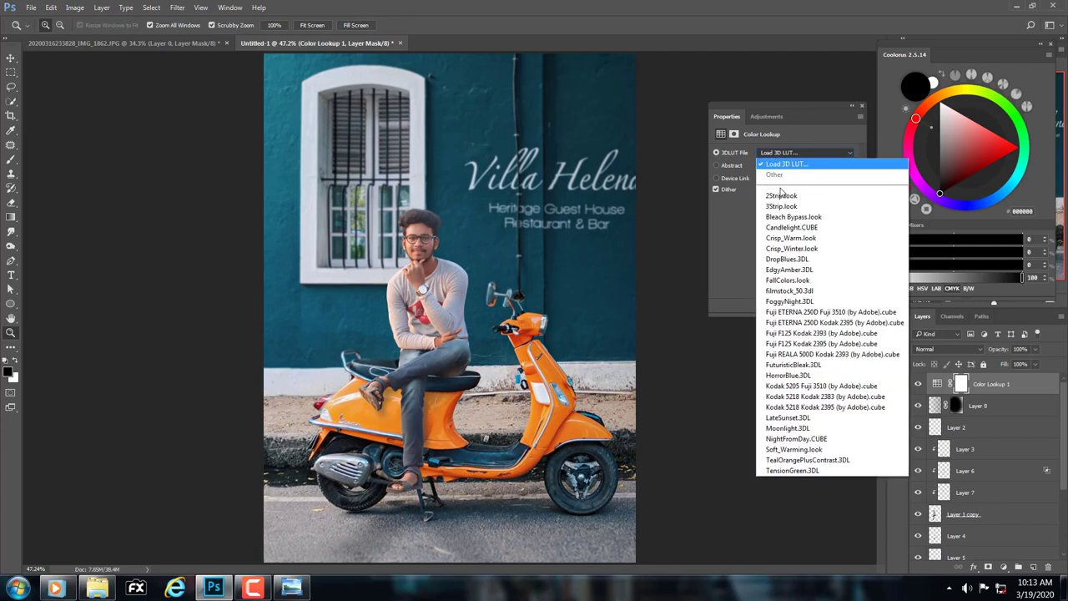
{"action": "left_click", "coordinate": [784, 301]}
{"action": "left_click", "coordinate": [792, 157]}
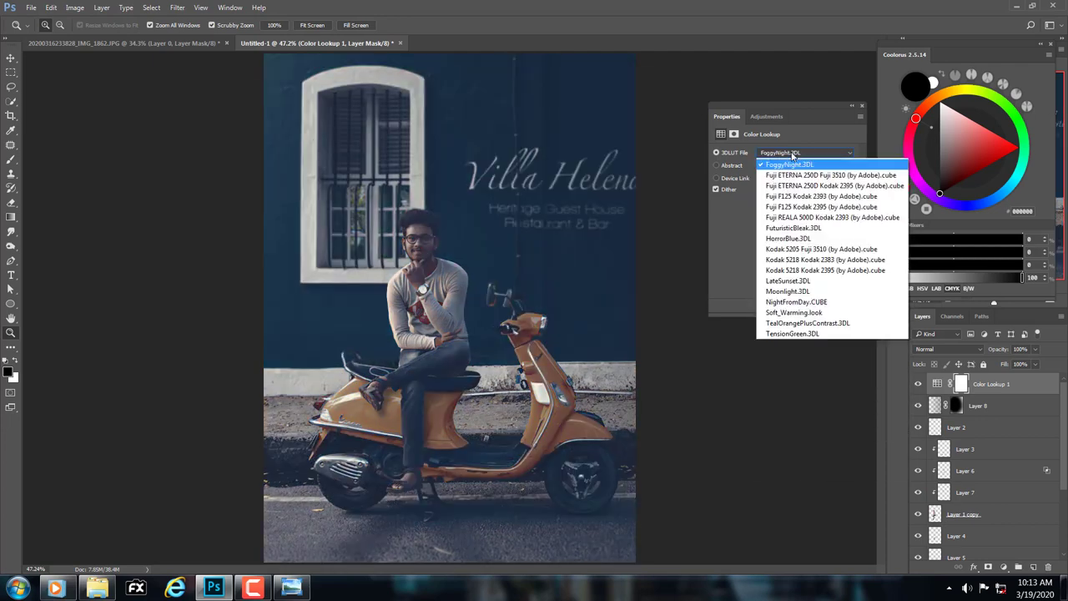
{"action": "left_click", "coordinate": [781, 302]}
Step: Set the Color Lookup layer to 15% opacity with Color Dodge blending
{"action": "left_click", "coordinate": [1035, 349]}
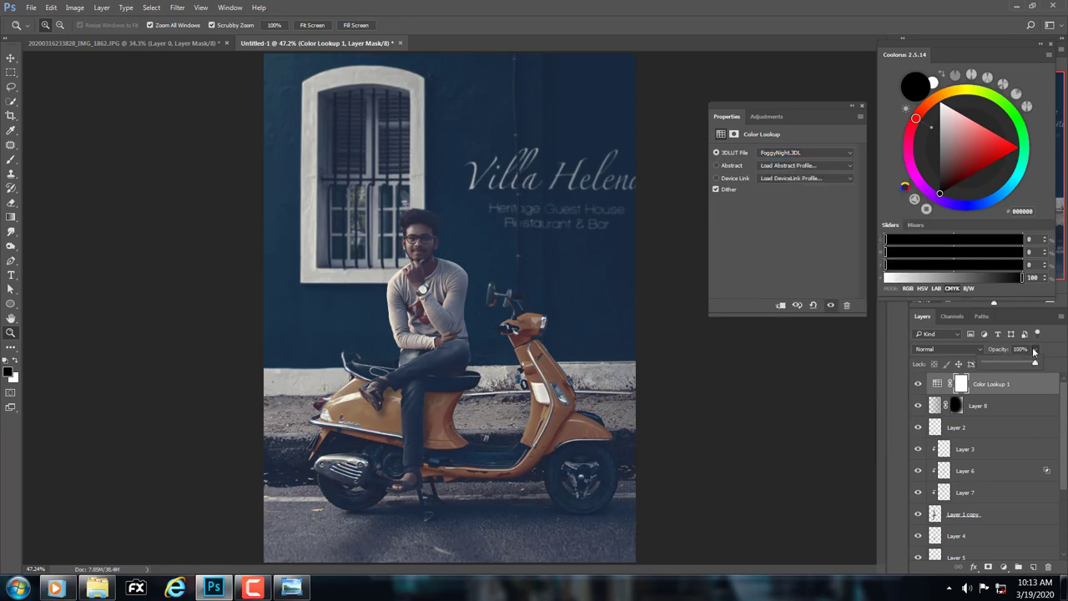
{"action": "left_click_drag", "start_coordinate": [1023, 366], "coordinate": [997, 371]}
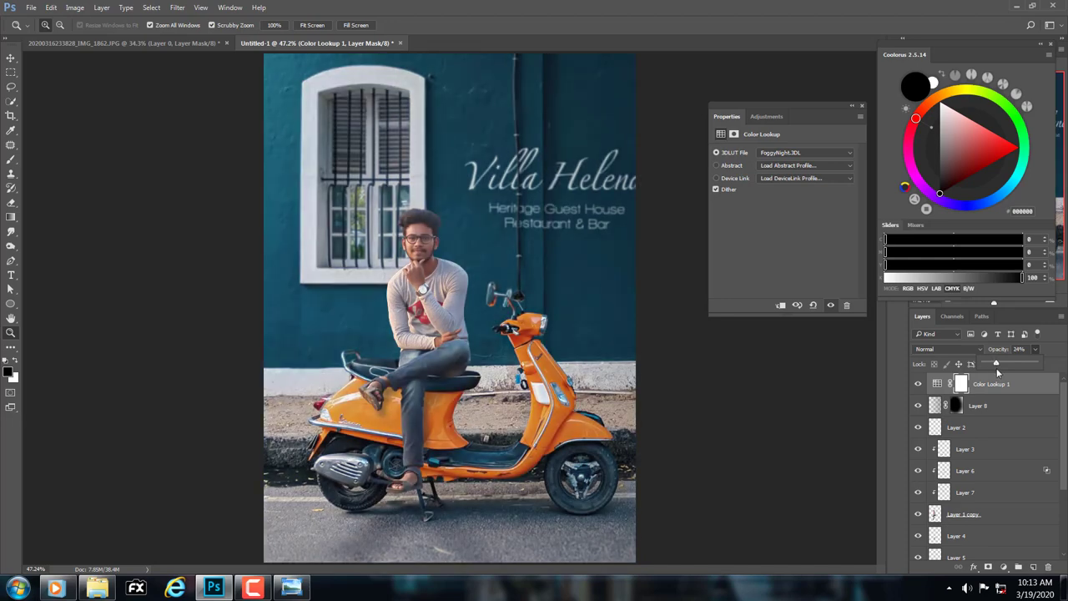
{"action": "left_click_drag", "start_coordinate": [997, 372], "coordinate": [1005, 373]}
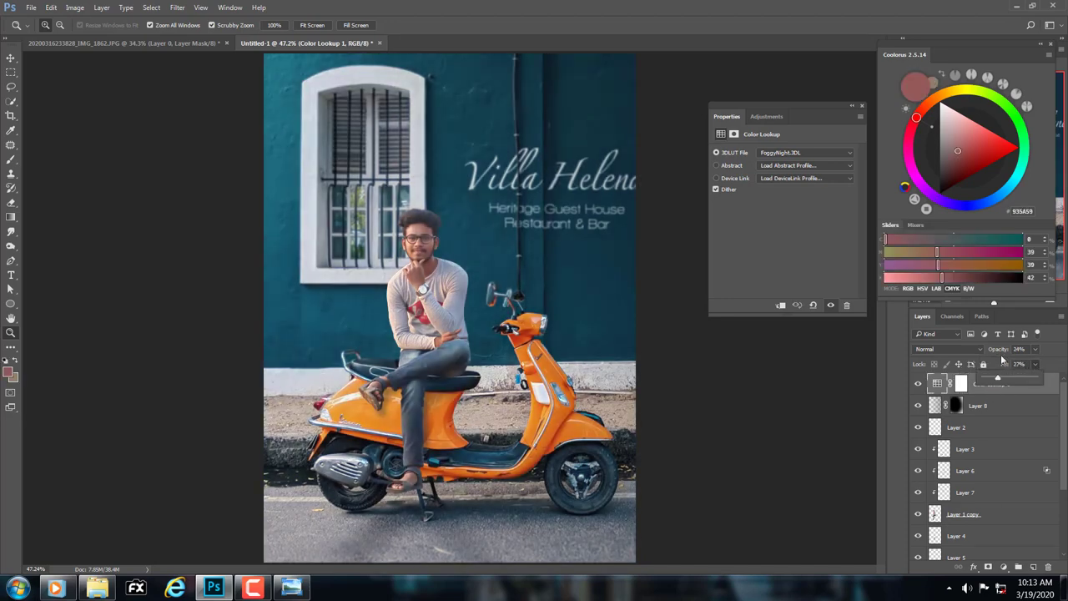
{"action": "type", "text": "15"}
{"action": "key", "text": "Return"}
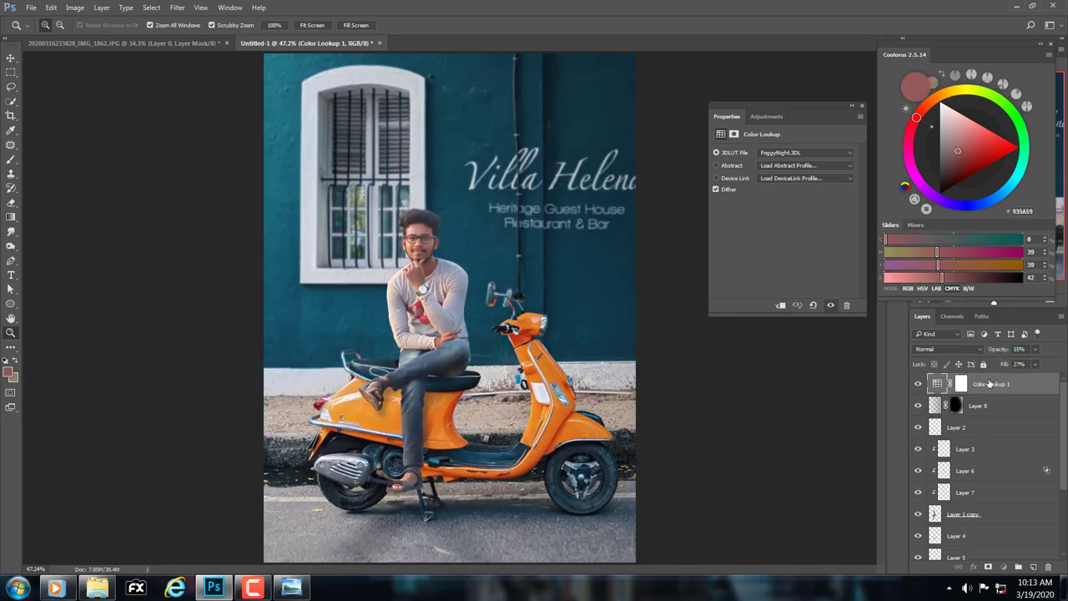
{"action": "left_click", "coordinate": [943, 348]}
{"action": "left_click", "coordinate": [934, 440]}
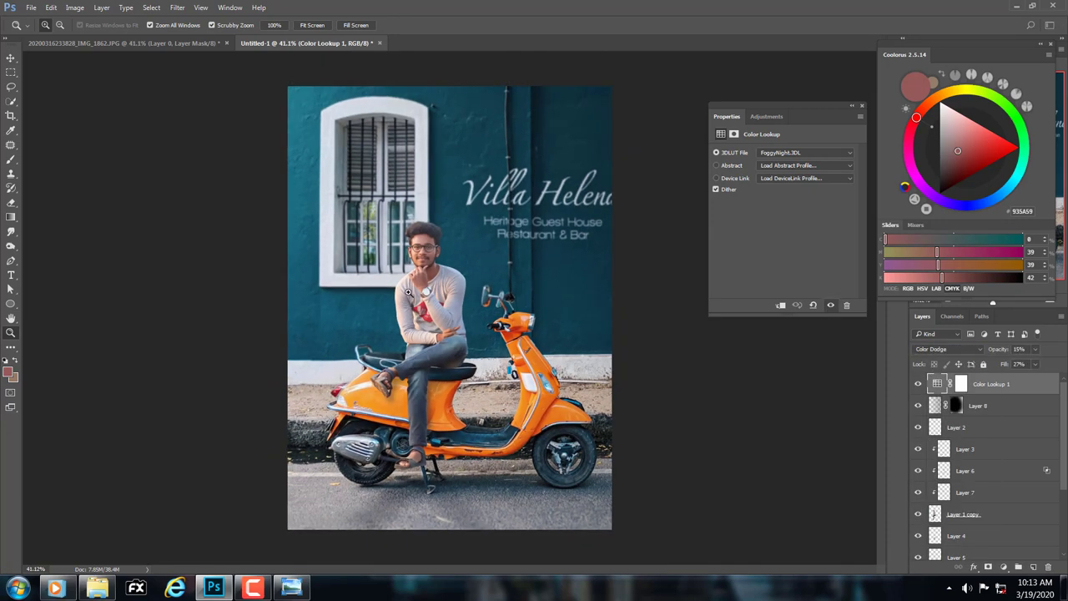
Step: Add a Photo Filter layer using Warming Filter (81) at 15% density
{"action": "left_click", "coordinate": [1003, 566]}
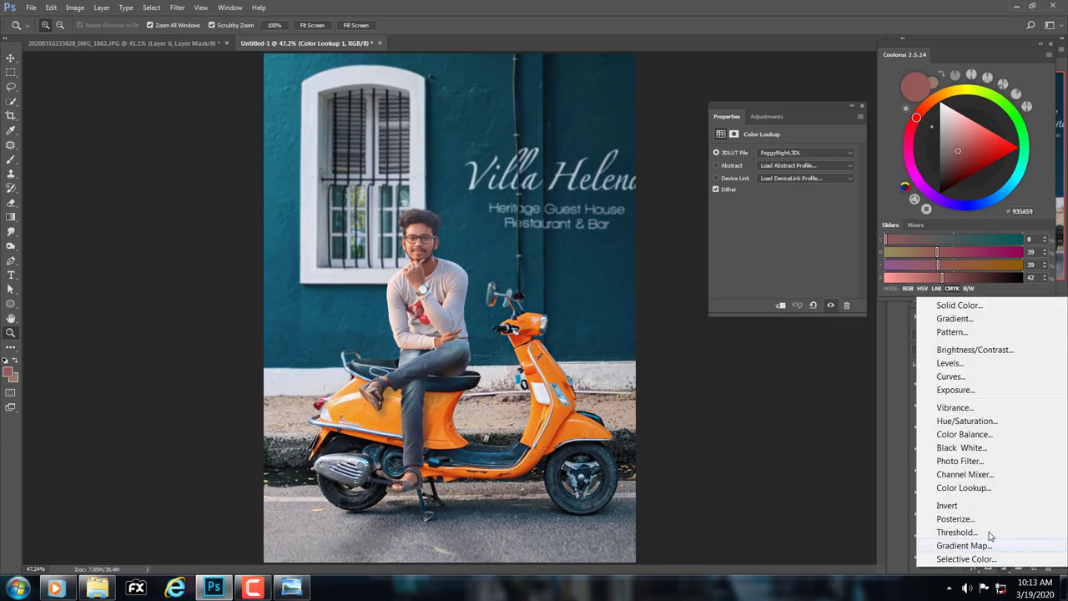
{"action": "left_click", "coordinate": [965, 464]}
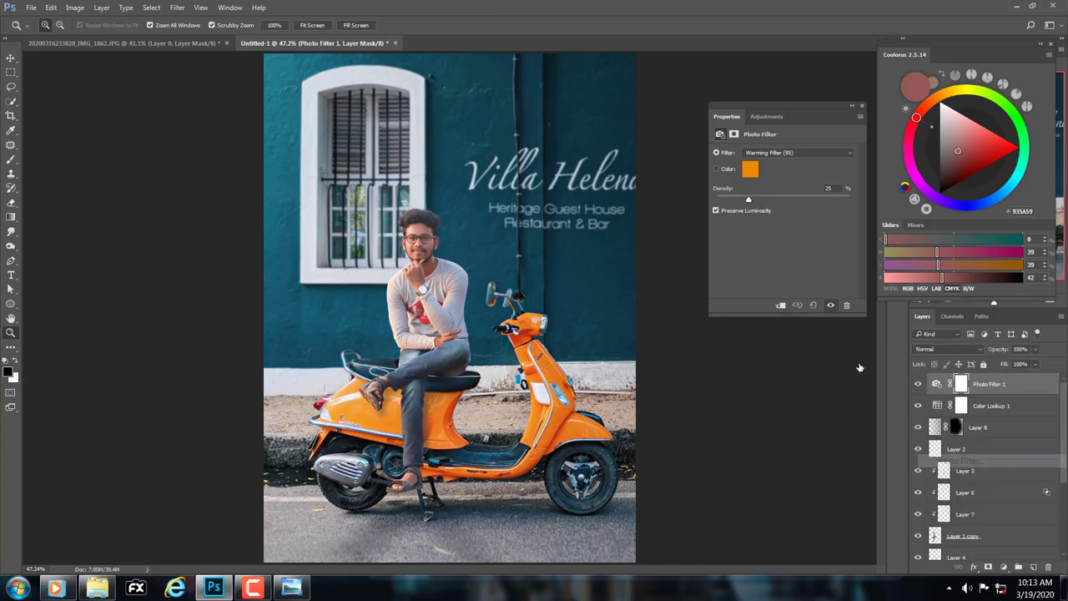
{"action": "left_click", "coordinate": [776, 154]}
{"action": "left_click", "coordinate": [767, 210]}
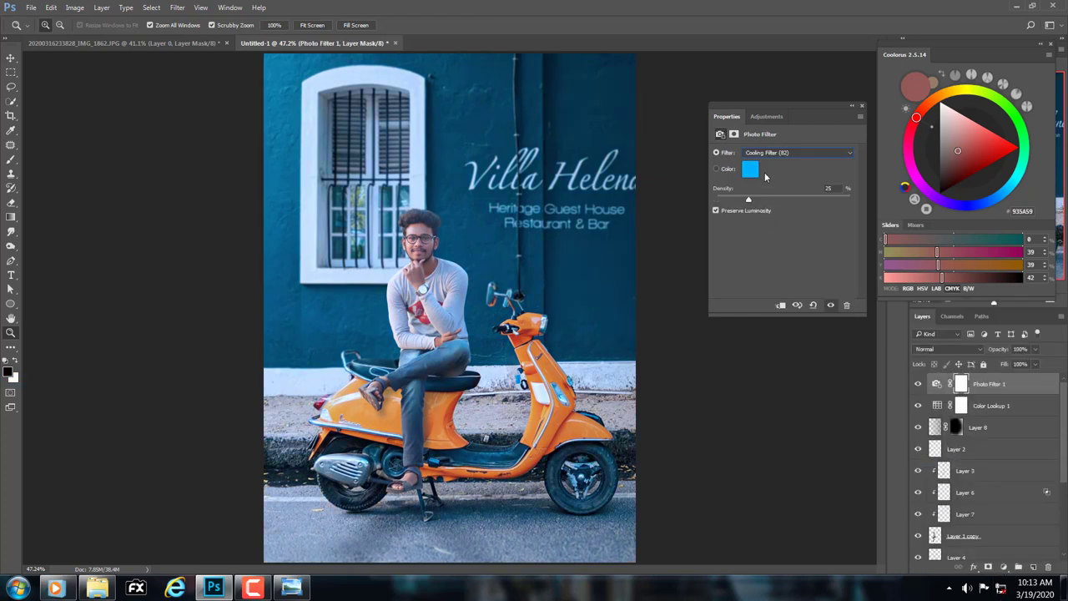
{"action": "left_click", "coordinate": [766, 154]}
{"action": "left_click", "coordinate": [767, 177]}
{"action": "left_click", "coordinate": [767, 155]}
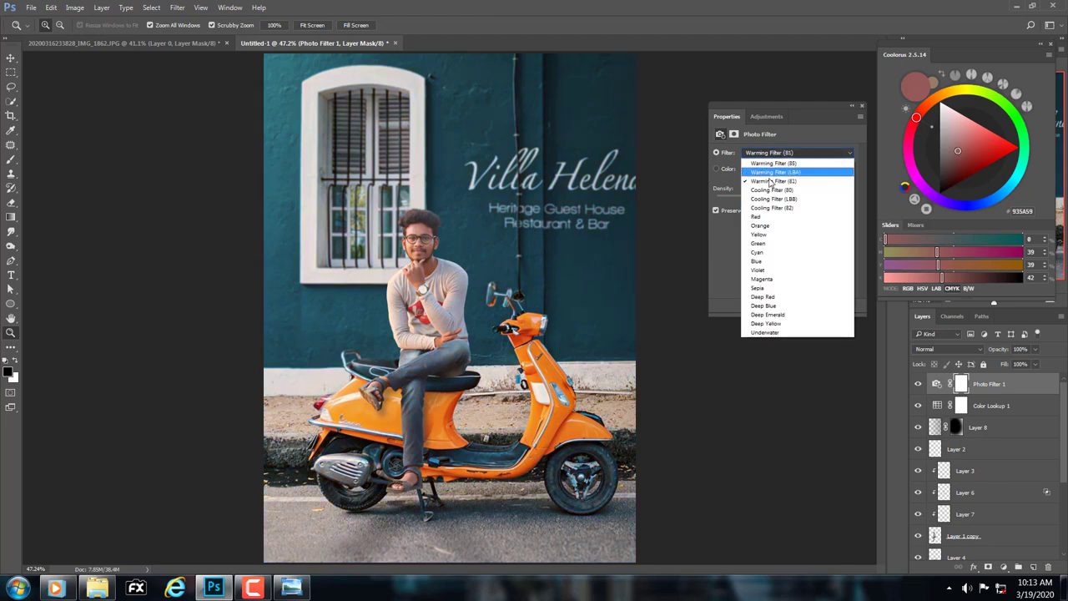
{"action": "left_click", "coordinate": [767, 177]}
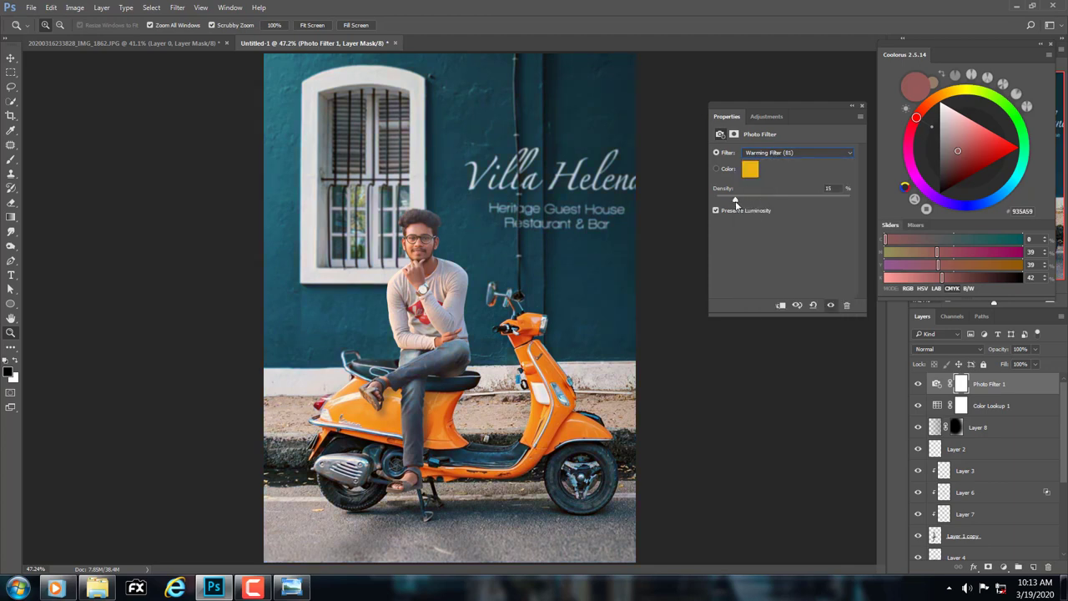
{"action": "left_click", "coordinate": [861, 107]}
Step: Fit the whole image on screen
{"action": "left_click_drag", "start_coordinate": [684, 220], "coordinate": [555, 264]}
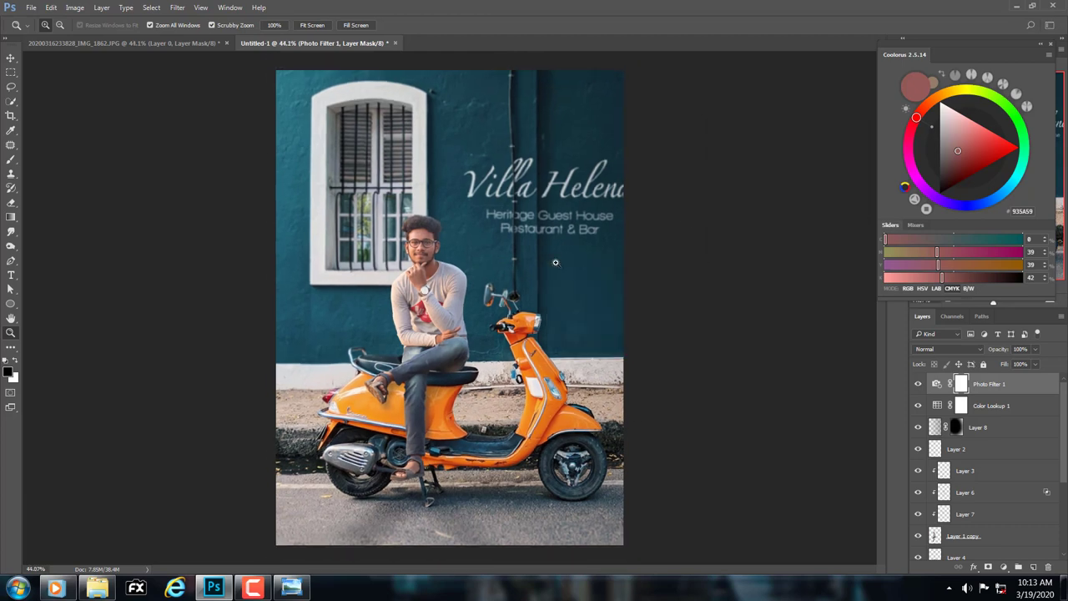
{"action": "right_click", "coordinate": [505, 331]}
{"action": "left_click", "coordinate": [538, 338]}
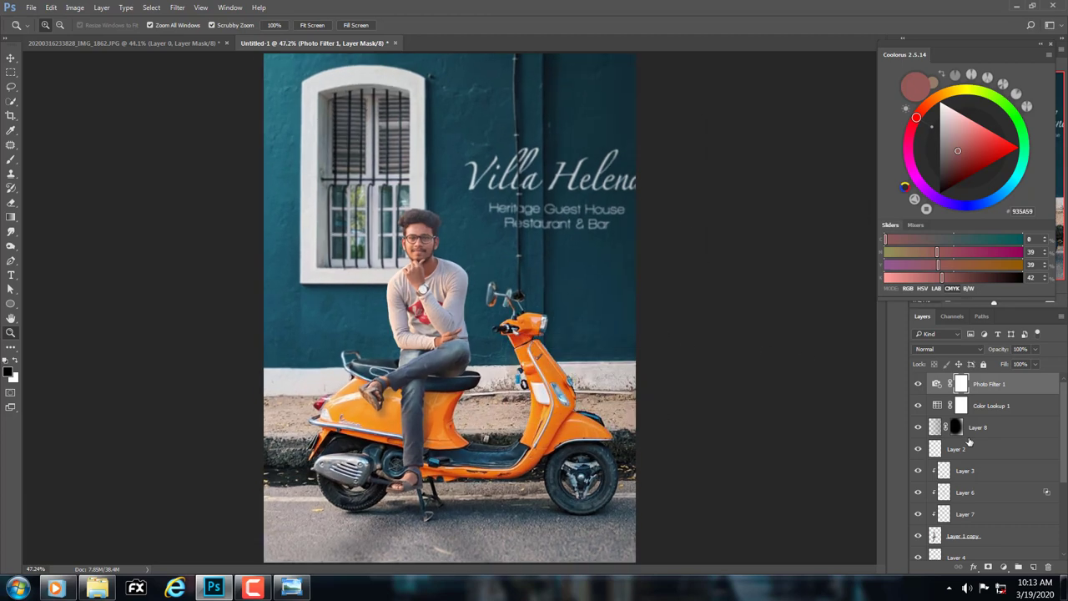
{"action": "left_click", "coordinate": [1003, 567]}
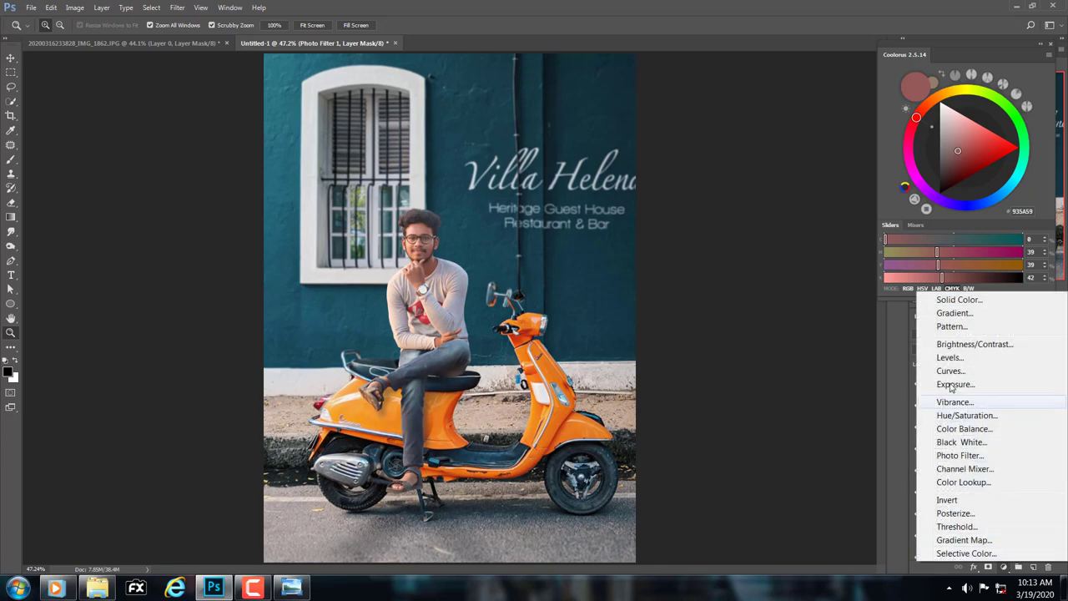
Step: Add a Levels layer with input levels 7, 1.07 and 241
{"action": "left_click", "coordinate": [972, 357]}
{"action": "left_click_drag", "start_coordinate": [729, 231], "coordinate": [844, 233]}
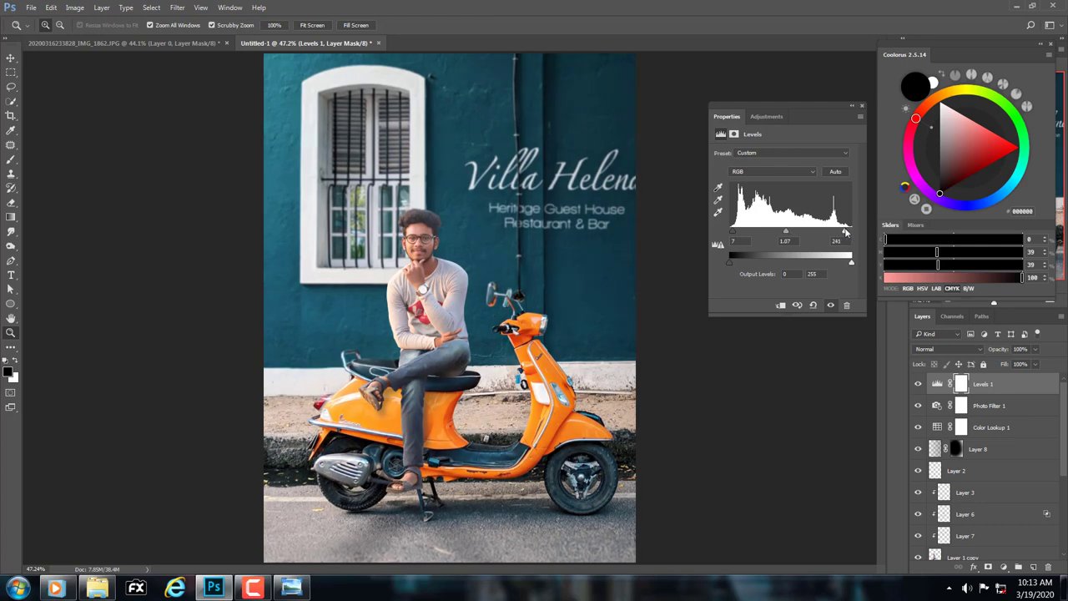
{"action": "left_click_drag", "start_coordinate": [521, 270], "coordinate": [497, 269]}
{"action": "right_click", "coordinate": [496, 269]}
{"action": "left_click", "coordinate": [522, 276]}
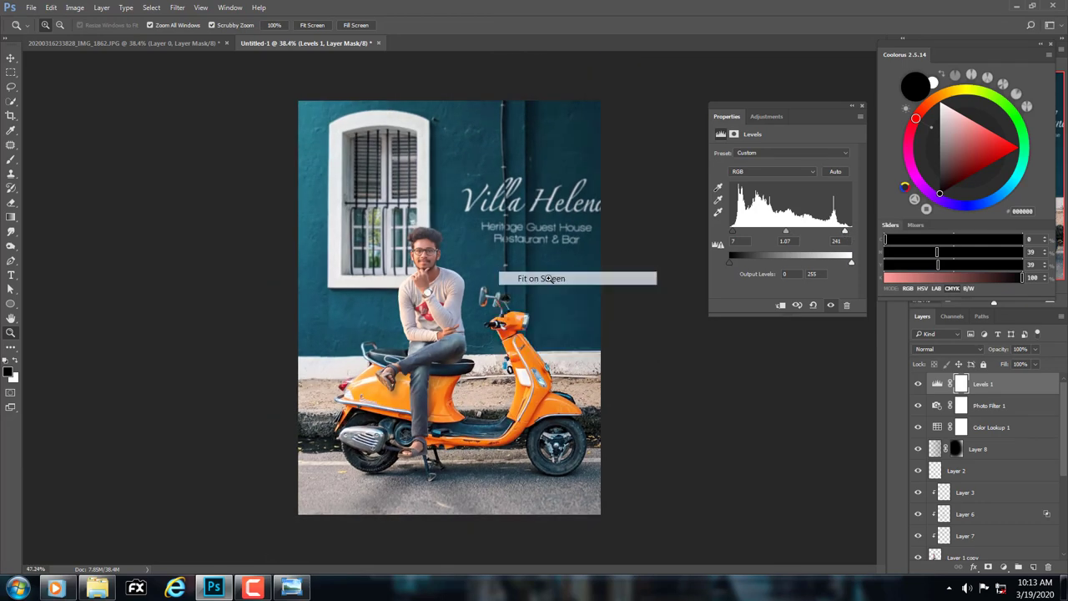
{"action": "left_click", "coordinate": [860, 109]}
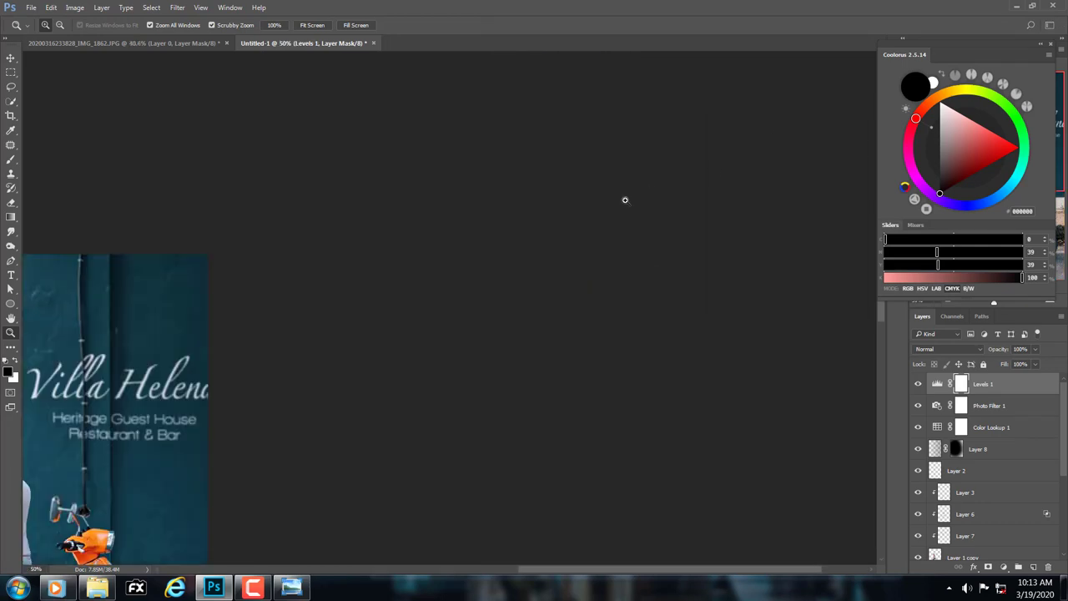
Step: Add a Brightness/Contrast layer on top with Contrast set to 5
{"action": "right_click", "coordinate": [228, 295]}
{"action": "right_click", "coordinate": [200, 305]}
{"action": "left_click", "coordinate": [205, 305]}
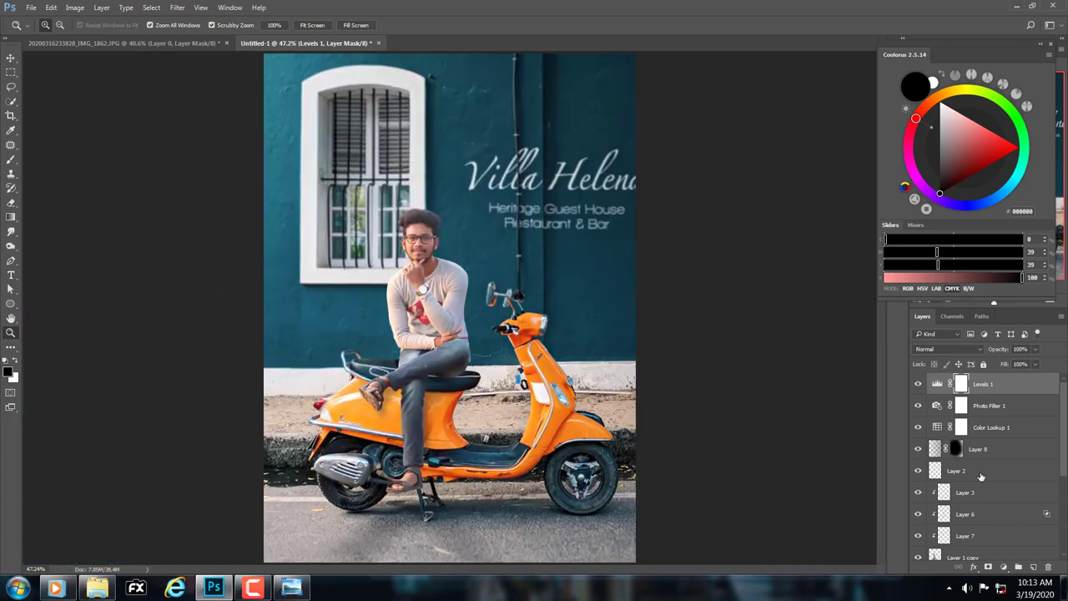
{"action": "left_click", "coordinate": [1002, 565]}
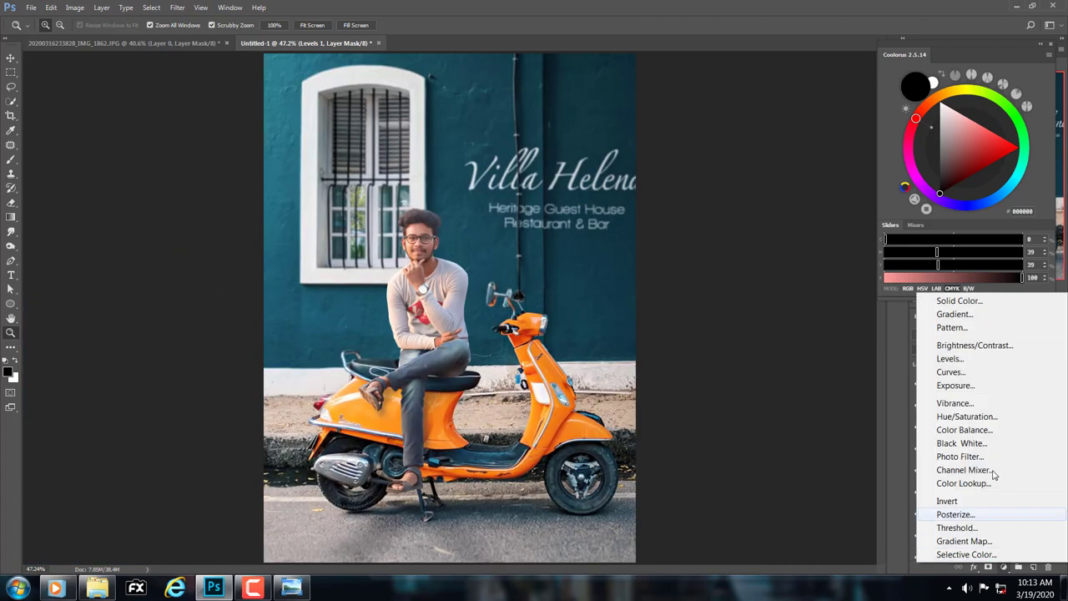
{"action": "left_click", "coordinate": [968, 345]}
{"action": "left_click_drag", "start_coordinate": [788, 203], "coordinate": [785, 201]}
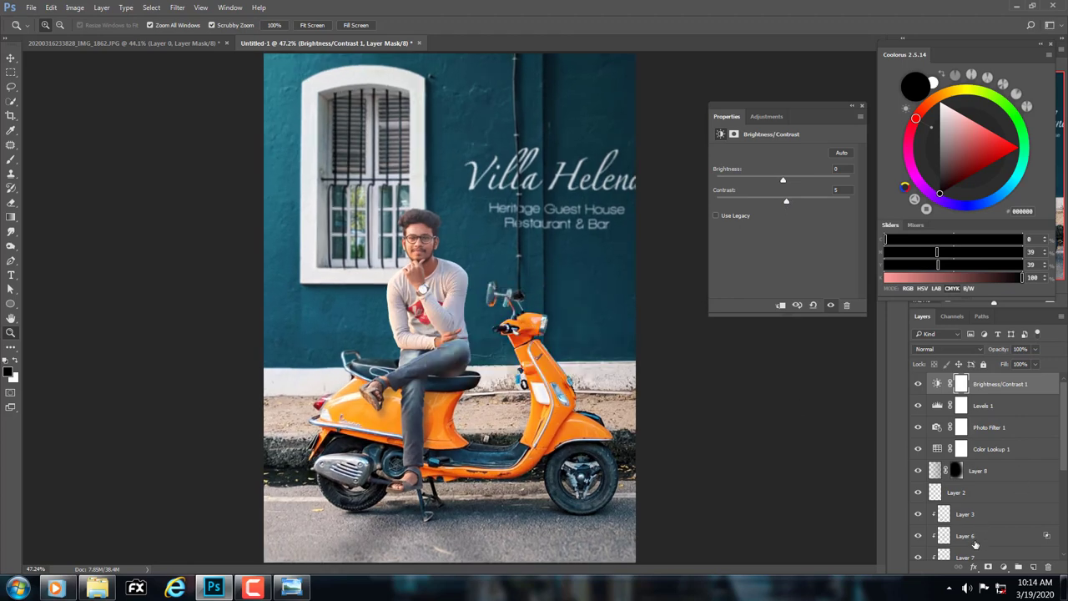
{"action": "scroll", "coordinate": [957, 491], "scroll_direction": "down", "scroll_amount": 5}
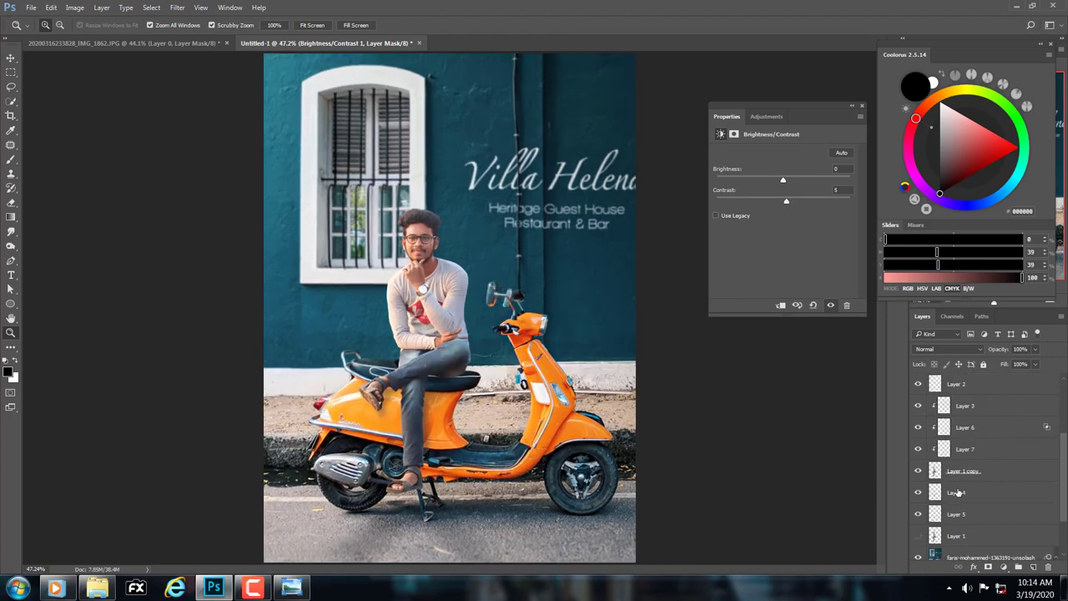
Step: Add a Selective Color layer above Layer 1 copy with Cyans at Cyan +68, Yellow -92
{"action": "left_click", "coordinate": [948, 481]}
{"action": "left_click", "coordinate": [1004, 567]}
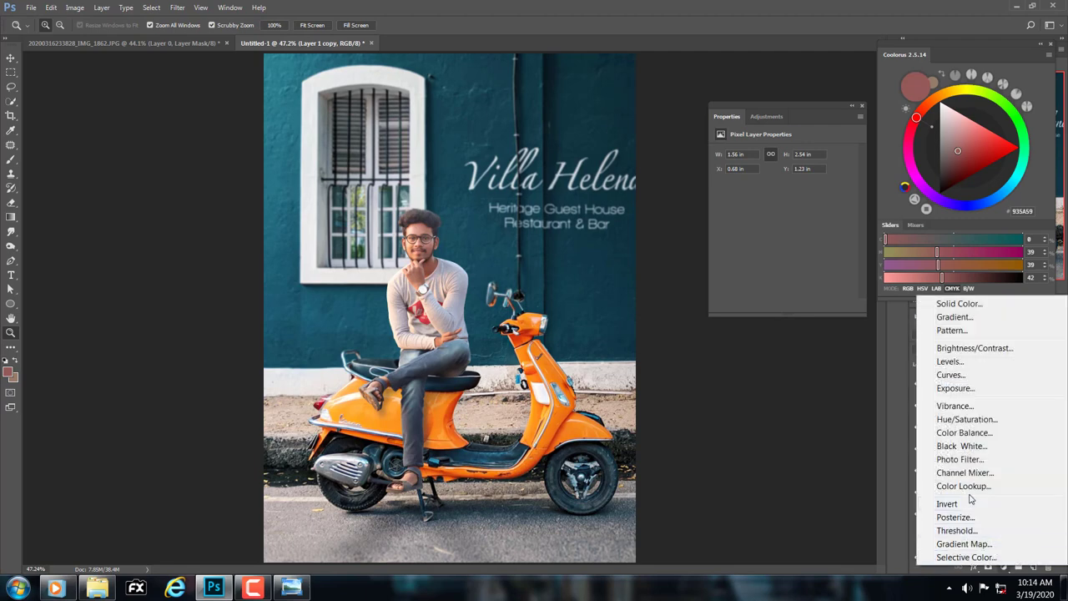
{"action": "left_click", "coordinate": [965, 558]}
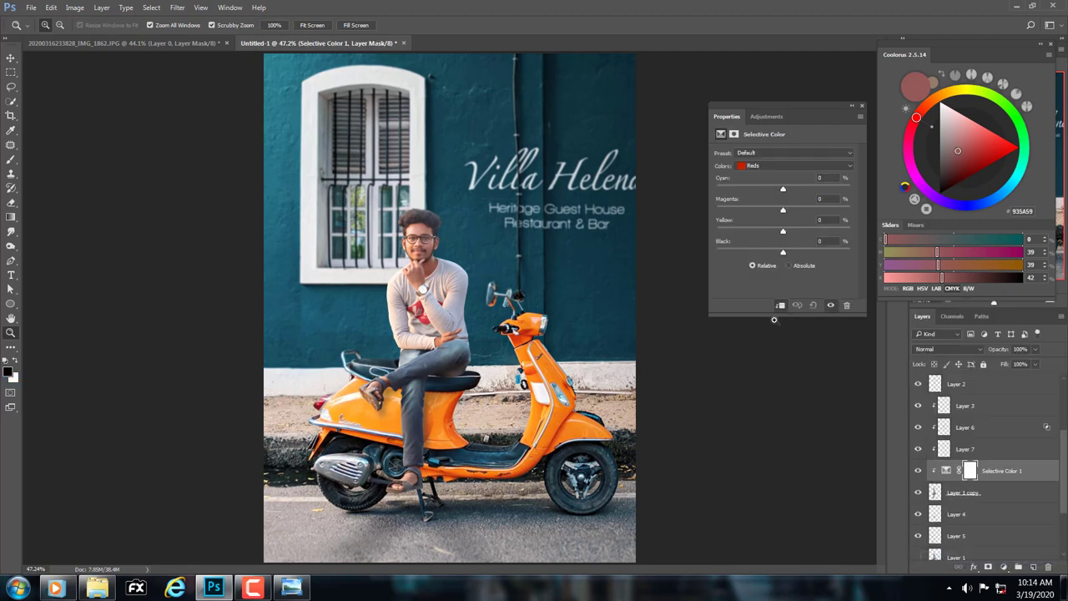
{"action": "left_click", "coordinate": [762, 165]}
{"action": "left_click", "coordinate": [755, 200]}
{"action": "mouse_move", "coordinate": [783, 189]}
{"action": "left_mouse_down"}
{"action": "mouse_move", "coordinate": [829, 190]}
{"action": "mouse_move", "coordinate": [714, 221]}
{"action": "mouse_move", "coordinate": [776, 229]}
{"action": "mouse_move", "coordinate": [721, 234]}
{"action": "left_mouse_up"}
{"action": "left_click_drag", "start_coordinate": [783, 252], "coordinate": [720, 259]}
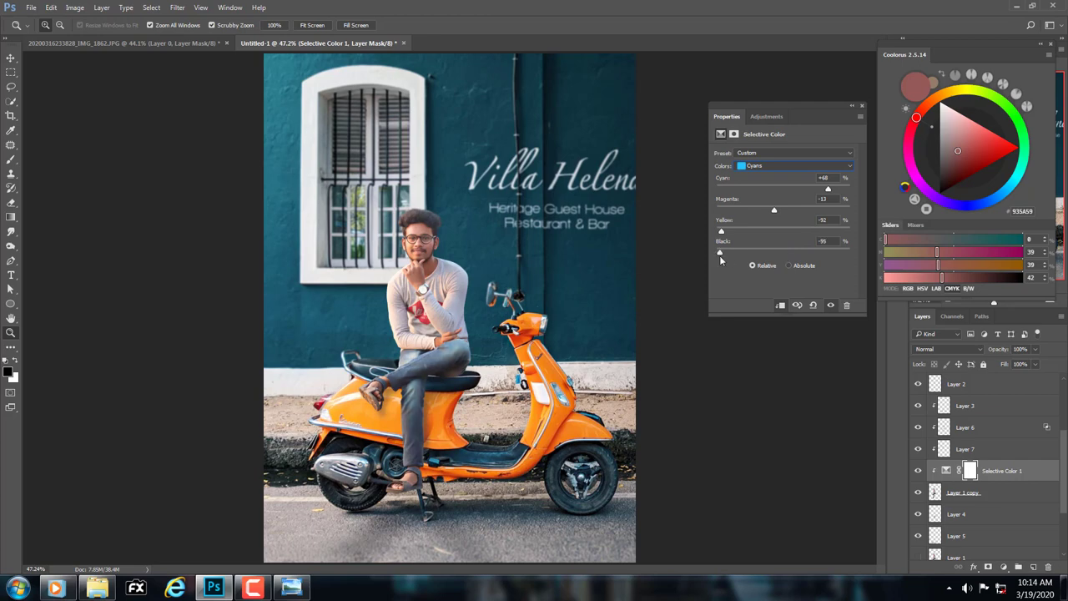
{"action": "left_click_drag", "start_coordinate": [826, 261], "coordinate": [809, 263]}
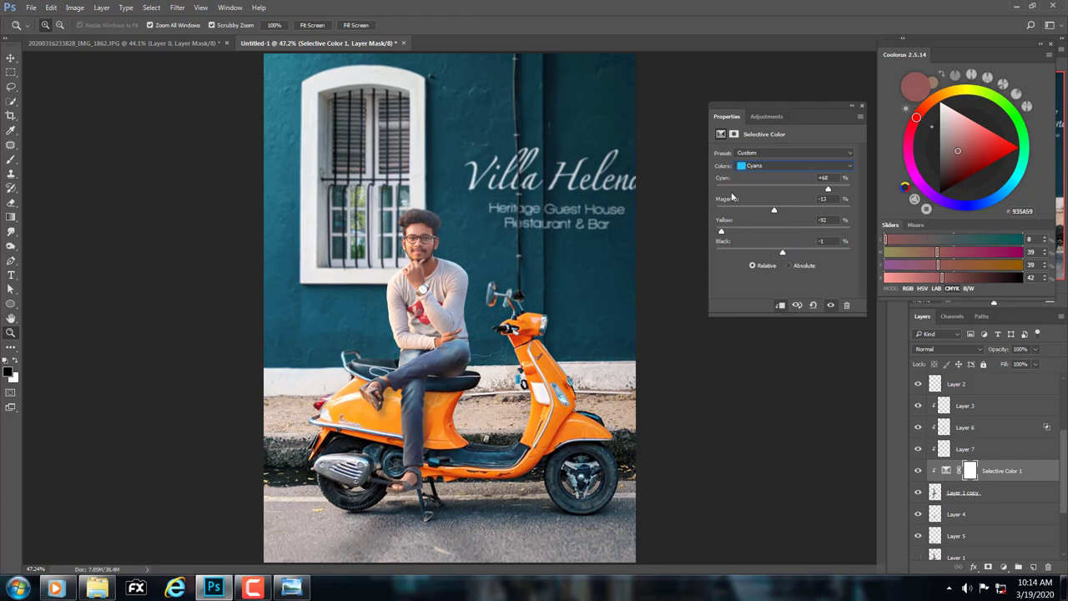
Step: Set the Blues range to Cyan +69, Magenta -20, Yellow -20, Black +22
{"action": "left_click", "coordinate": [793, 165]}
{"action": "left_click", "coordinate": [759, 221]}
{"action": "mouse_move", "coordinate": [784, 189]}
{"action": "left_mouse_down"}
{"action": "mouse_move", "coordinate": [716, 190]}
{"action": "mouse_move", "coordinate": [829, 193]}
{"action": "left_mouse_up"}
{"action": "mouse_move", "coordinate": [766, 210]}
{"action": "left_mouse_down"}
{"action": "mouse_move", "coordinate": [690, 204]}
{"action": "mouse_move", "coordinate": [838, 233]}
{"action": "mouse_move", "coordinate": [734, 231]}
{"action": "mouse_move", "coordinate": [773, 233]}
{"action": "mouse_move", "coordinate": [805, 255]}
{"action": "left_mouse_up"}
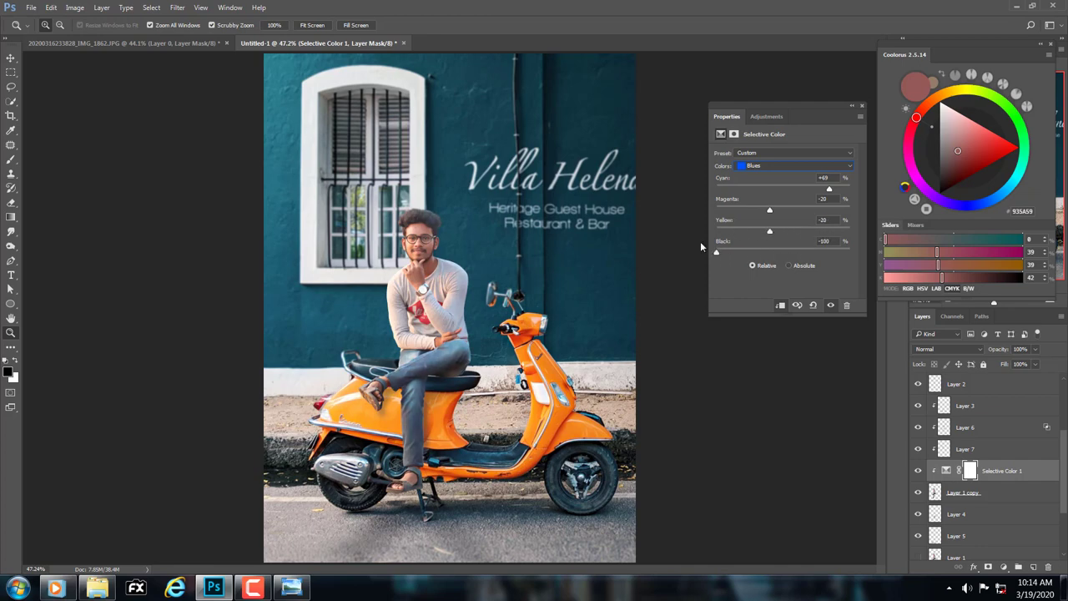
{"action": "left_click_drag", "start_coordinate": [715, 251], "coordinate": [801, 252]}
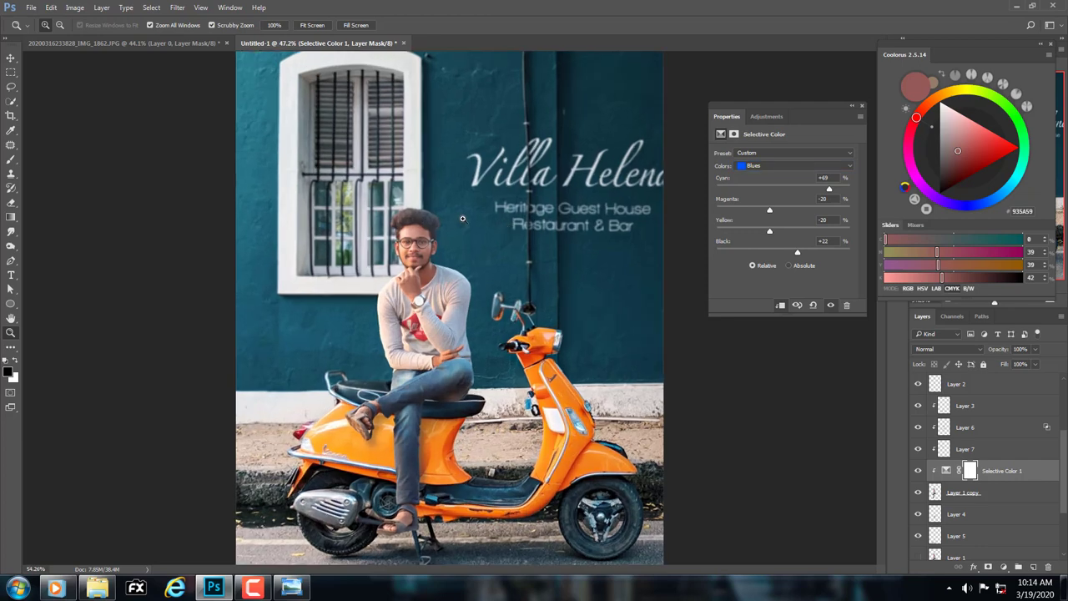
Step: Choose the Brush tool and set its size to about 100 px
{"action": "left_click_drag", "start_coordinate": [467, 239], "coordinate": [545, 306]}
{"action": "left_click", "coordinate": [11, 159]}
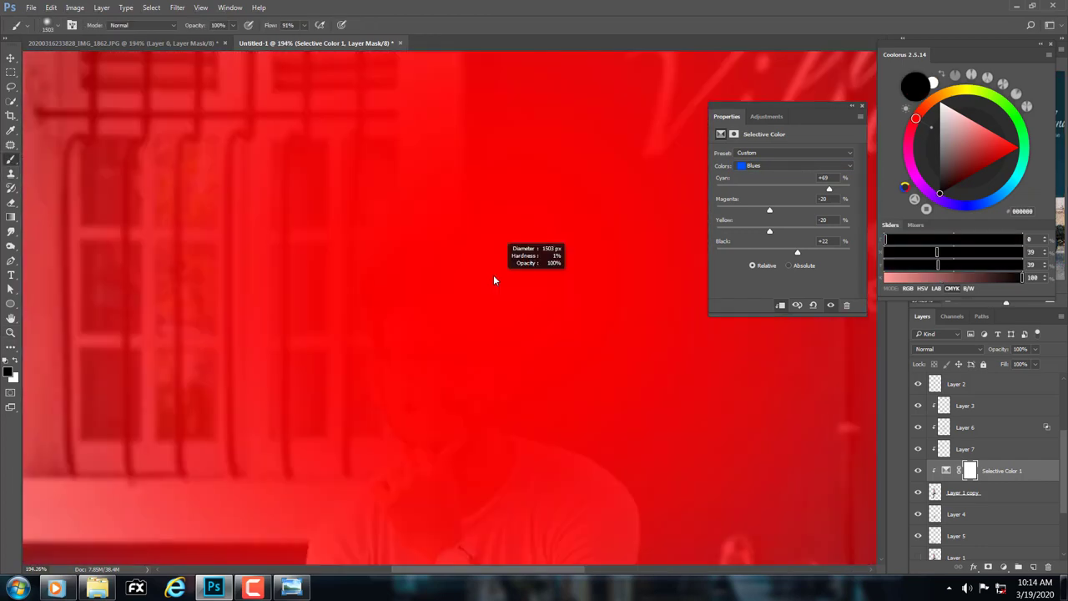
{"action": "right_click", "coordinate": [494, 275]}
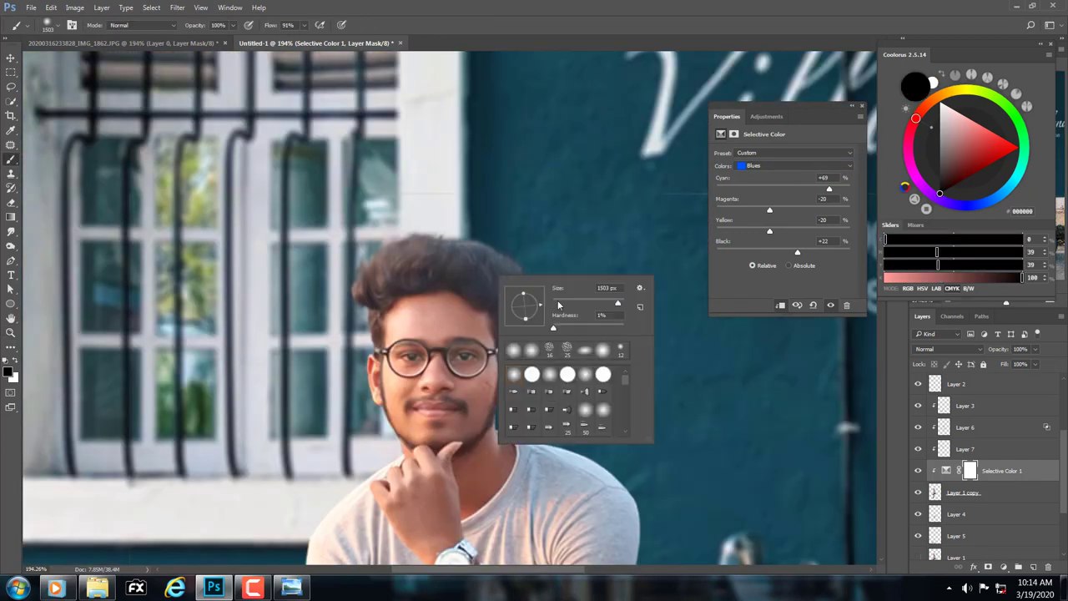
{"action": "left_click", "coordinate": [607, 288]}
{"action": "type", "text": "10"}
{"action": "key", "text": "Return"}
{"action": "mouse_move", "coordinate": [466, 254]}
{"action": "left_mouse_down"}
{"action": "mouse_move", "coordinate": [518, 279]}
{"action": "mouse_move", "coordinate": [473, 322]}
{"action": "left_mouse_up"}
{"action": "key", "text": "z"}
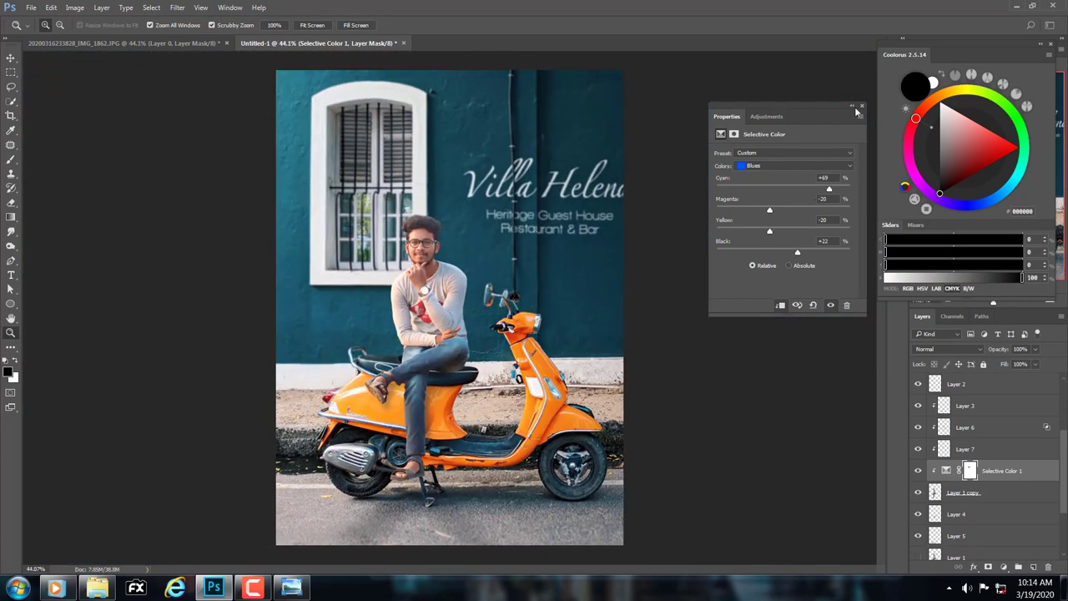
{"action": "left_click", "coordinate": [861, 106]}
{"action": "scroll", "coordinate": [976, 467], "scroll_direction": "down", "scroll_amount": 4}
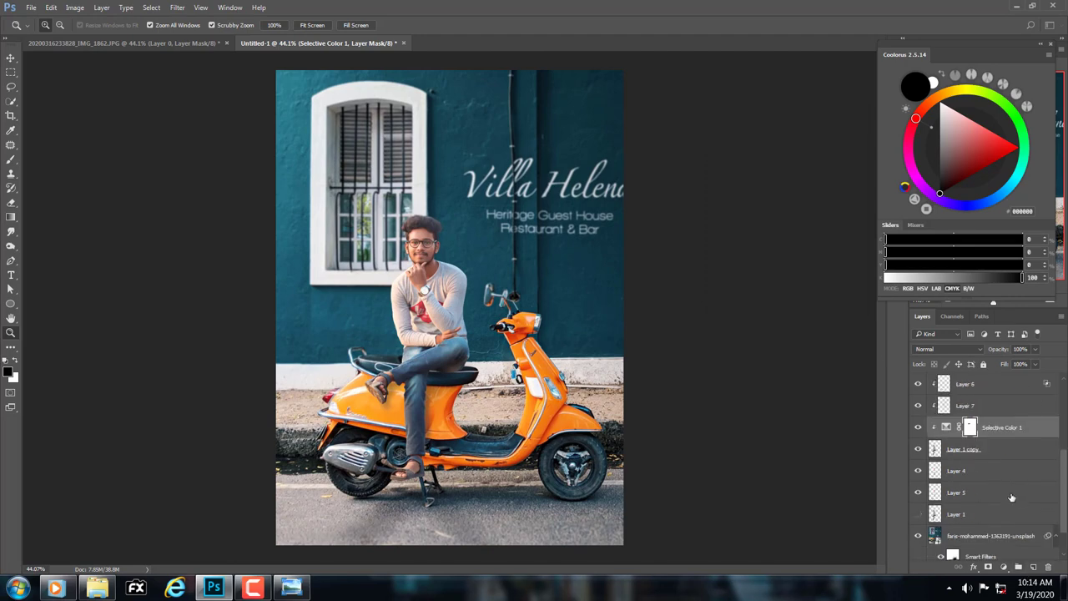
Step: Add a second Selective Color layer clipped to the background photo, with Blues Cyan +66
{"action": "left_click", "coordinate": [981, 497]}
{"action": "left_click", "coordinate": [1003, 566]}
{"action": "left_click", "coordinate": [942, 560]}
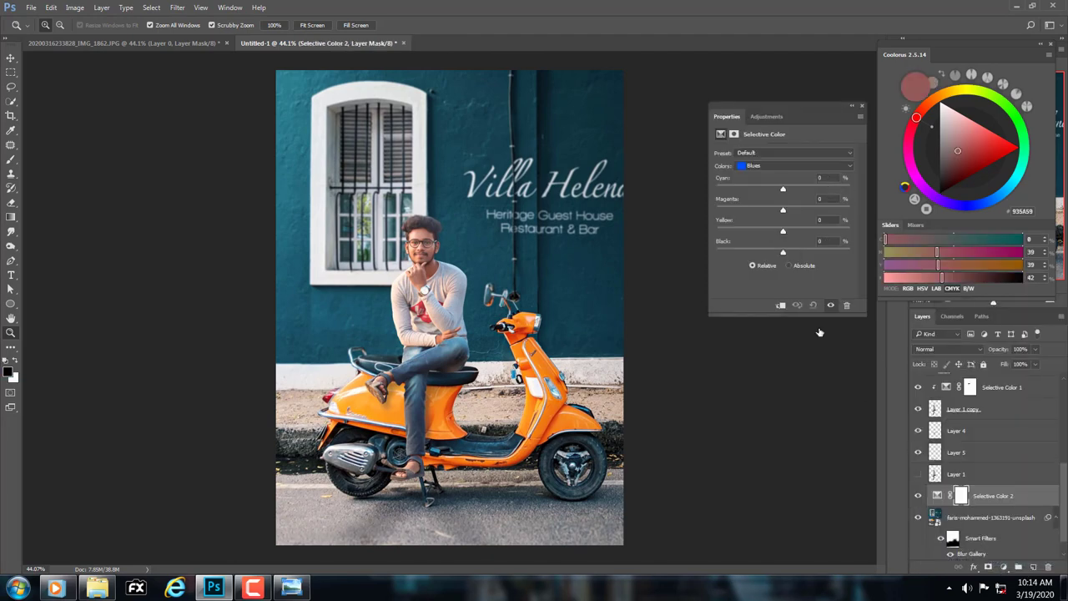
{"action": "mouse_move", "coordinate": [781, 189]}
{"action": "left_mouse_down"}
{"action": "mouse_move", "coordinate": [827, 189]}
{"action": "mouse_move", "coordinate": [701, 204]}
{"action": "mouse_move", "coordinate": [783, 213]}
{"action": "mouse_move", "coordinate": [746, 212]}
{"action": "left_mouse_up"}
{"action": "left_click", "coordinate": [780, 305]}
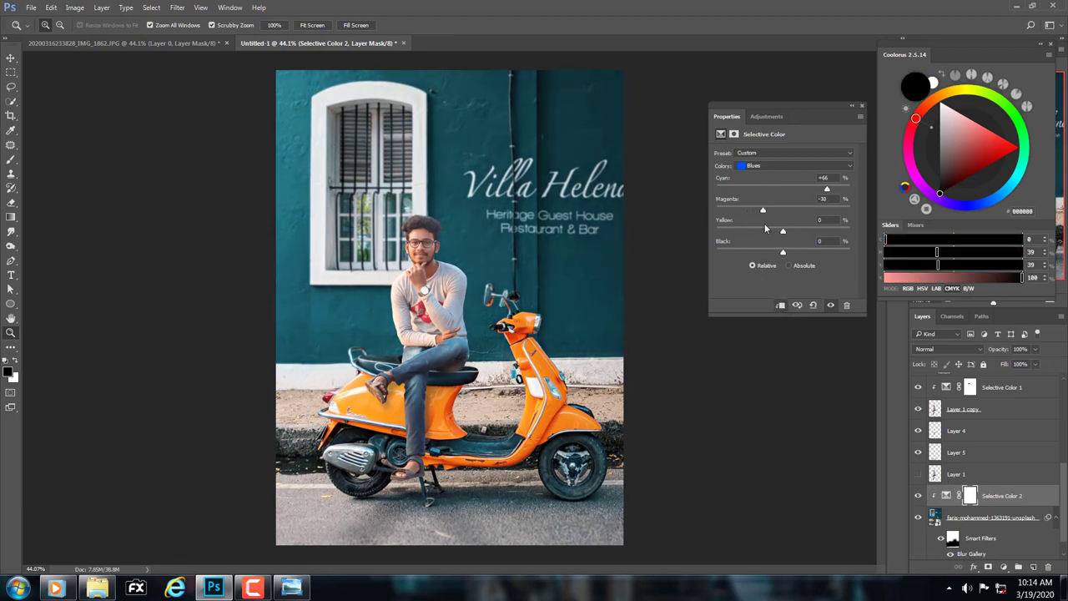
{"action": "mouse_move", "coordinate": [811, 240]}
{"action": "left_mouse_down"}
{"action": "mouse_move", "coordinate": [746, 240]}
{"action": "mouse_move", "coordinate": [769, 262]}
{"action": "left_mouse_up"}
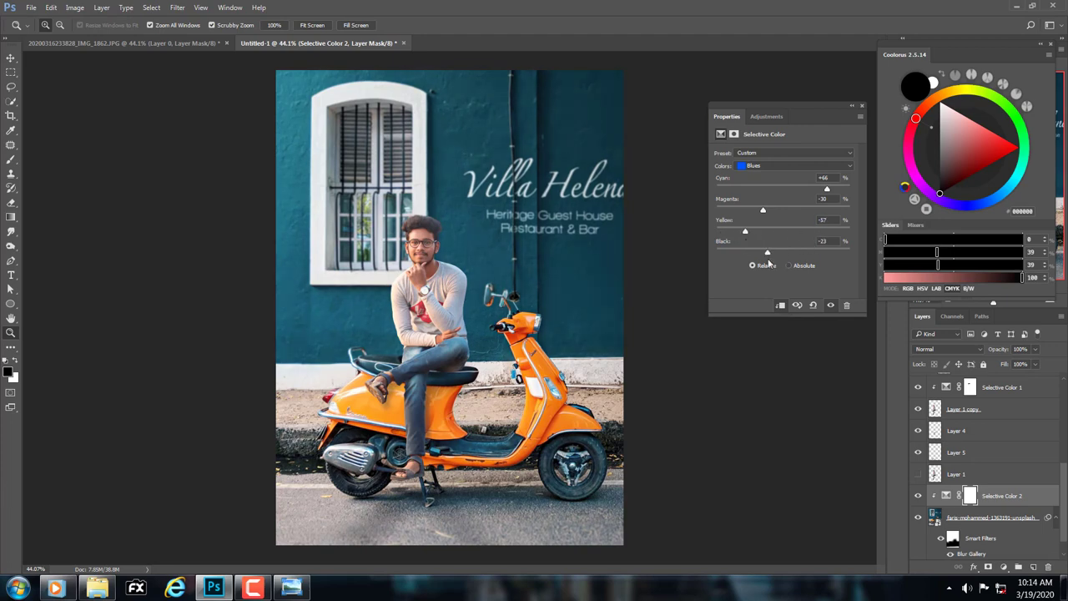
Step: Set its Cyans range to Cyan +100, Magenta -5, Yellow -13, Black -19
{"action": "left_click", "coordinate": [753, 166]}
{"action": "left_click", "coordinate": [756, 197]}
{"action": "mouse_move", "coordinate": [783, 189]}
{"action": "left_mouse_down"}
{"action": "mouse_move", "coordinate": [742, 187]}
{"action": "mouse_move", "coordinate": [1016, 193]}
{"action": "left_mouse_up"}
{"action": "mouse_move", "coordinate": [783, 210]}
{"action": "left_mouse_down"}
{"action": "mouse_move", "coordinate": [717, 210]}
{"action": "mouse_move", "coordinate": [782, 208]}
{"action": "mouse_move", "coordinate": [746, 210]}
{"action": "mouse_move", "coordinate": [780, 212]}
{"action": "mouse_move", "coordinate": [758, 255]}
{"action": "mouse_move", "coordinate": [771, 255]}
{"action": "left_mouse_up"}
{"action": "scroll", "coordinate": [530, 532], "scroll_direction": "up", "scroll_amount": 6}
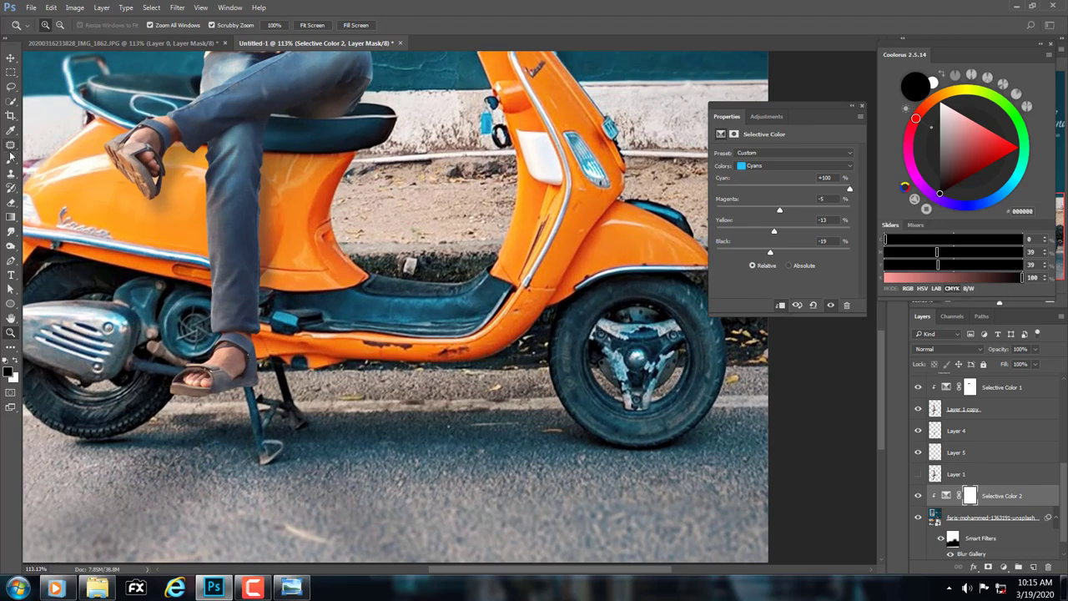
Step: Set the Brush tool to 100% flow, sizing it from about 288 px down to 85 px
{"action": "left_click", "coordinate": [10, 157]}
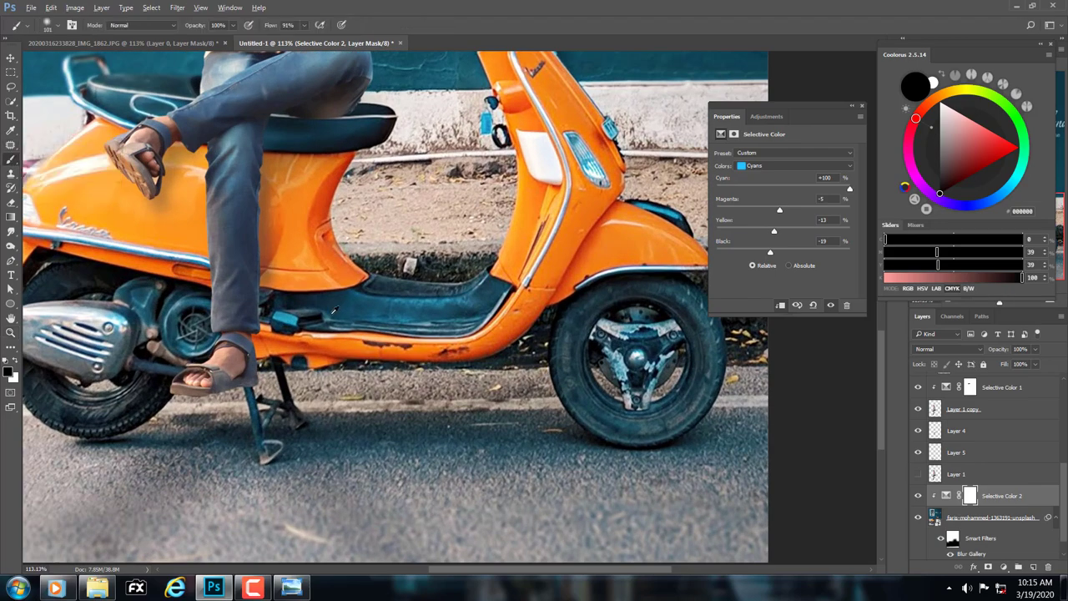
{"action": "left_click_drag", "start_coordinate": [272, 27], "coordinate": [288, 28]}
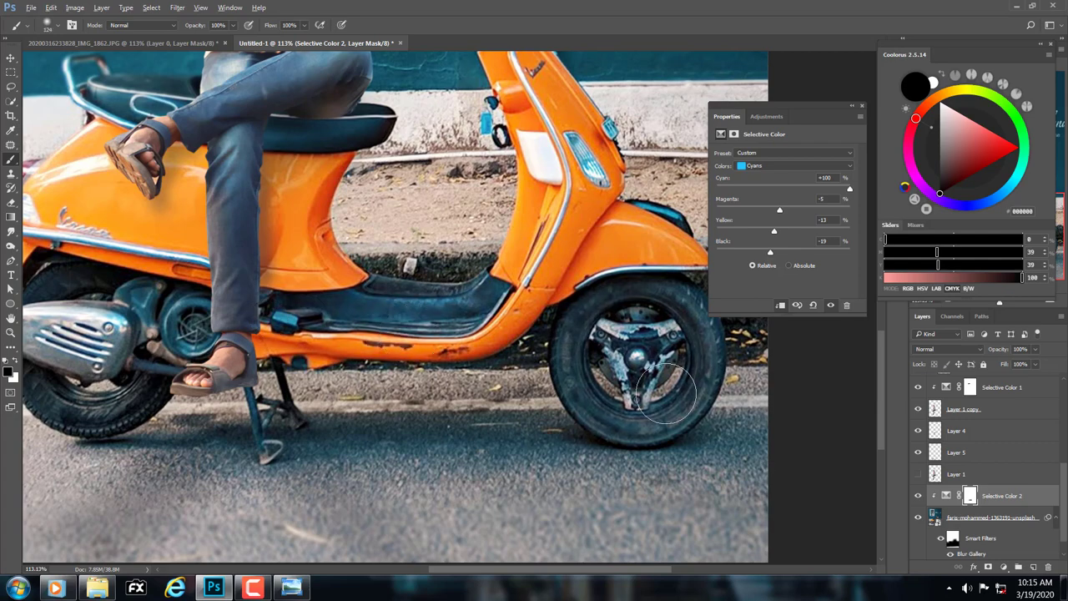
{"action": "left_click_drag", "start_coordinate": [309, 421], "coordinate": [495, 417]}
{"action": "left_click_drag", "start_coordinate": [495, 500], "coordinate": [573, 334]}
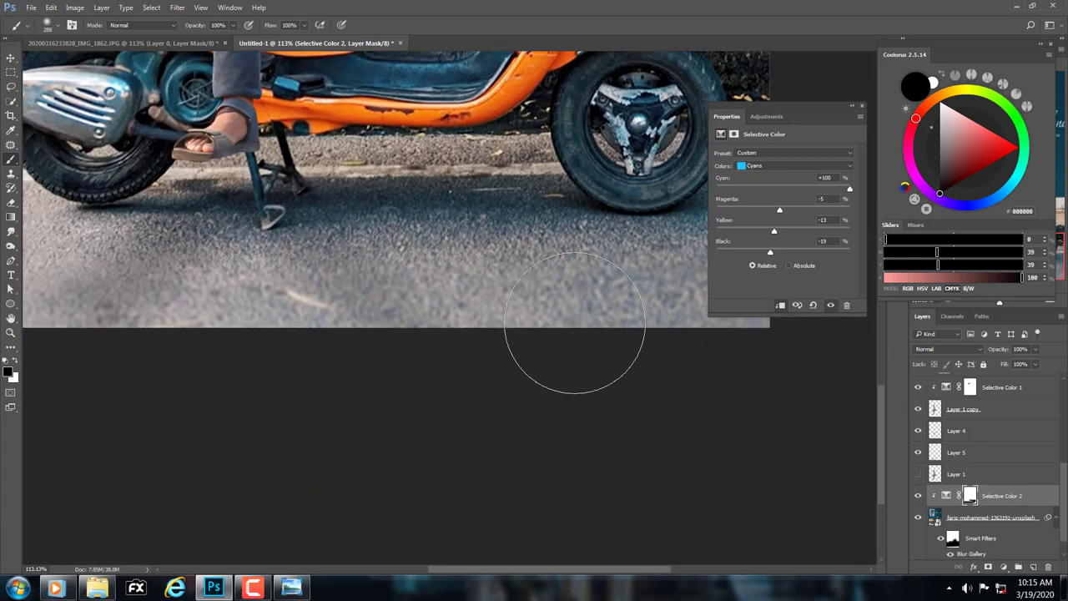
{"action": "mouse_move", "coordinate": [380, 142]}
{"action": "left_mouse_down"}
{"action": "mouse_move", "coordinate": [511, 205]}
{"action": "mouse_move", "coordinate": [467, 207]}
{"action": "left_mouse_up"}
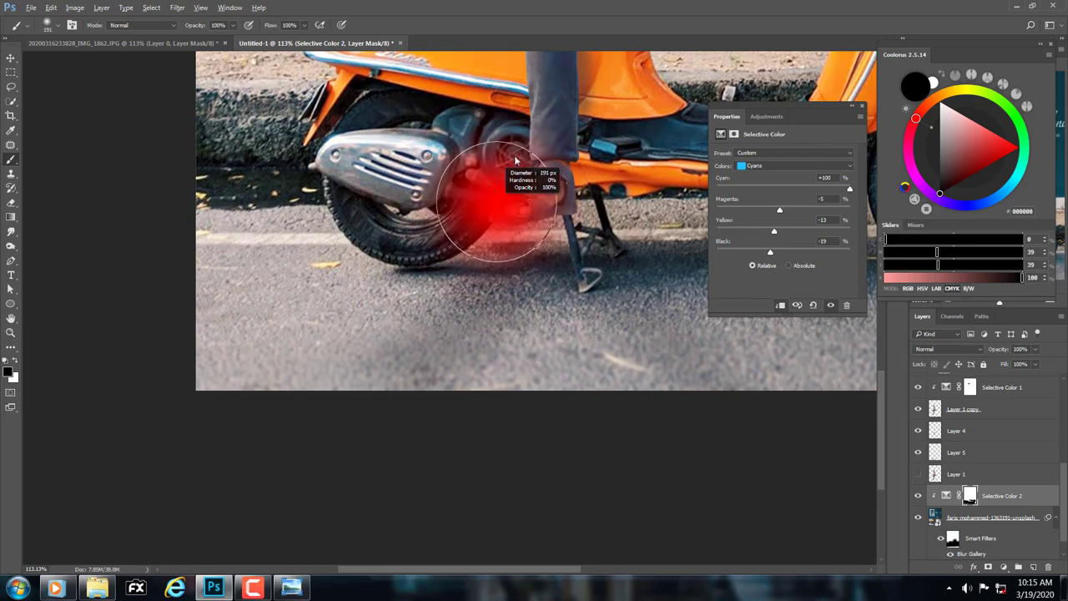
{"action": "mouse_move", "coordinate": [424, 117]}
{"action": "left_mouse_down"}
{"action": "mouse_move", "coordinate": [420, 279]}
{"action": "mouse_move", "coordinate": [392, 280]}
{"action": "left_mouse_up"}
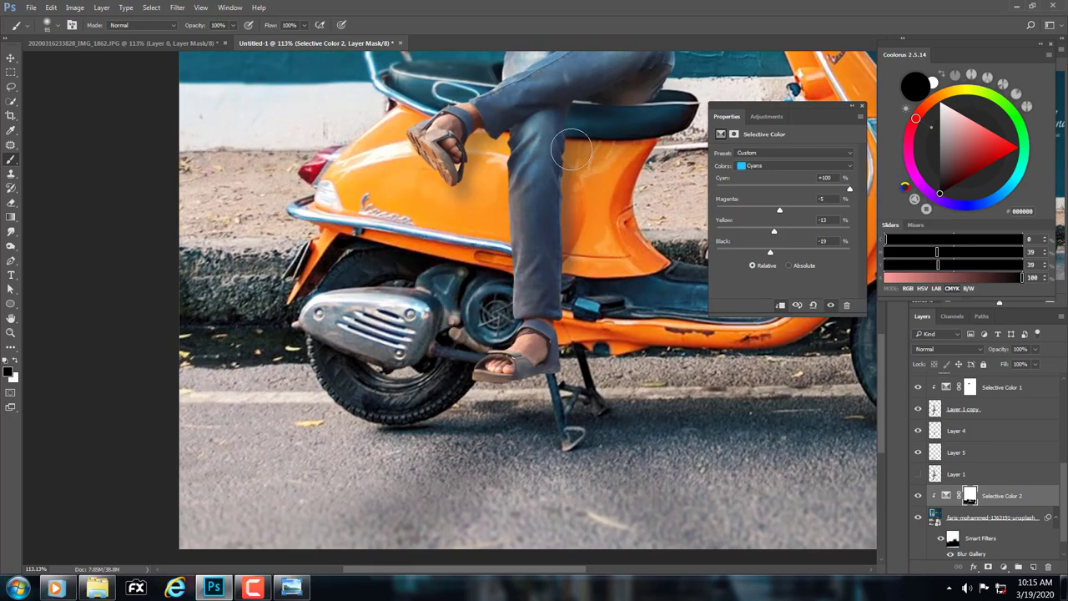
{"action": "left_click_drag", "start_coordinate": [468, 221], "coordinate": [468, 223]}
{"action": "scroll", "coordinate": [468, 223], "scroll_direction": "down", "scroll_amount": 3}
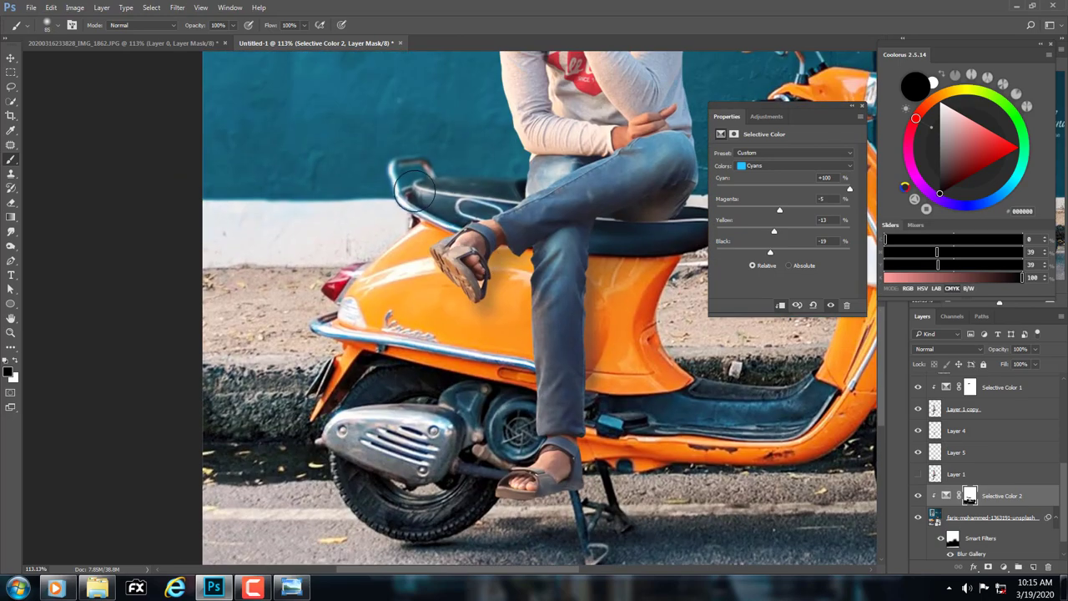
{"action": "key", "text": "z"}
{"action": "scroll", "coordinate": [500, 234], "scroll_direction": "down", "scroll_amount": 5}
{"action": "right_click", "coordinate": [513, 242]}
{"action": "left_click", "coordinate": [514, 237]}
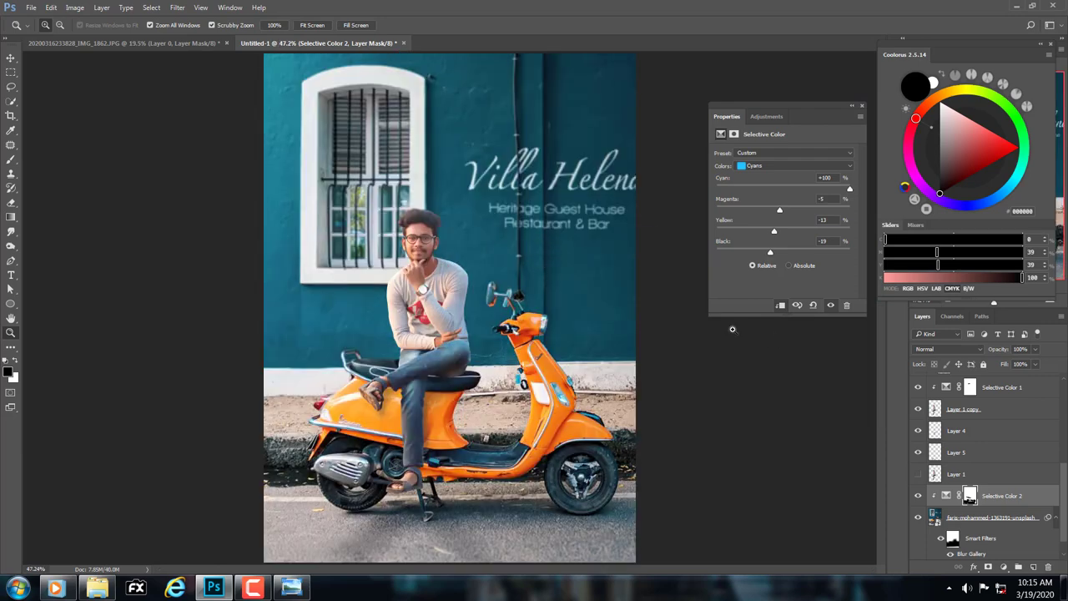
{"action": "scroll", "coordinate": [999, 417], "scroll_direction": "up", "scroll_amount": 3}
{"action": "scroll", "coordinate": [1001, 411], "scroll_direction": "up", "scroll_amount": 3}
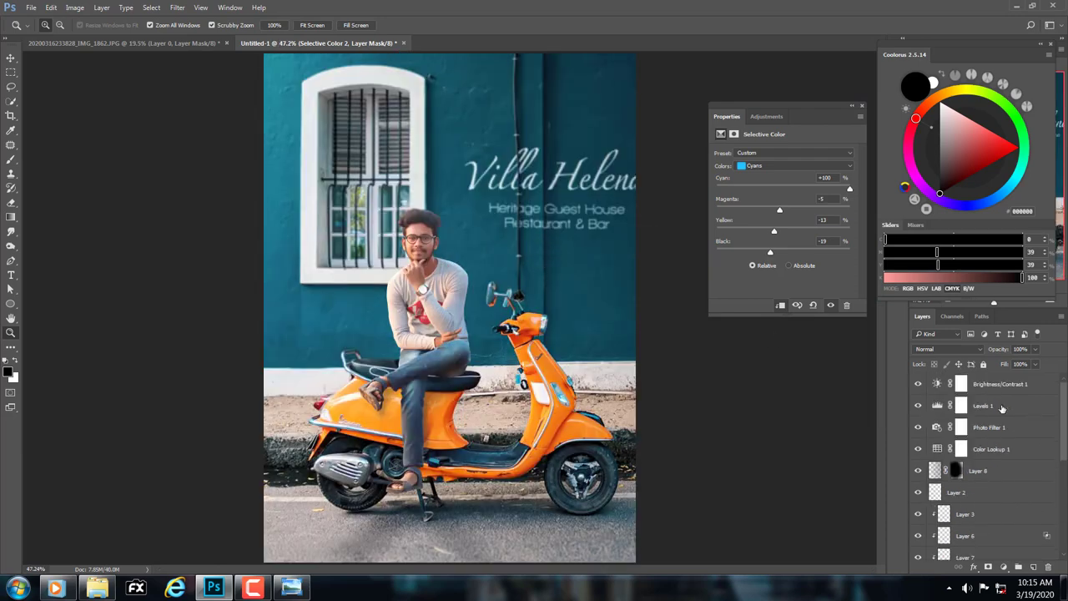
Step: Add a Color Balance layer with Midtones Cyan/Red -7, Yellow/Blue -4 and Shadows Cyan/Red -2
{"action": "left_click", "coordinate": [992, 403]}
{"action": "left_click", "coordinate": [1001, 384]}
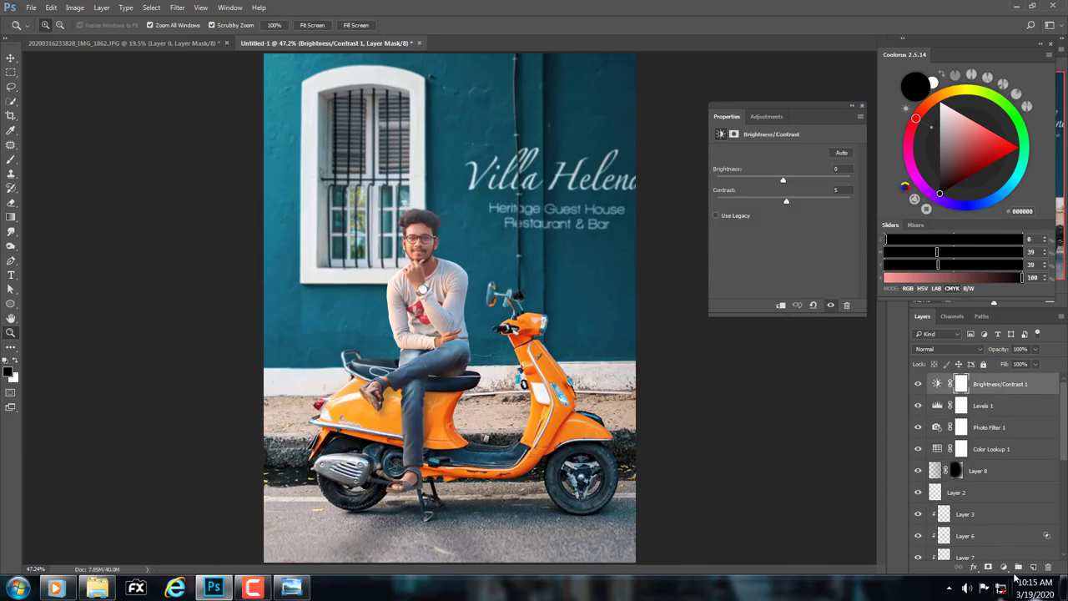
{"action": "left_click", "coordinate": [1004, 567]}
{"action": "left_click", "coordinate": [964, 436]}
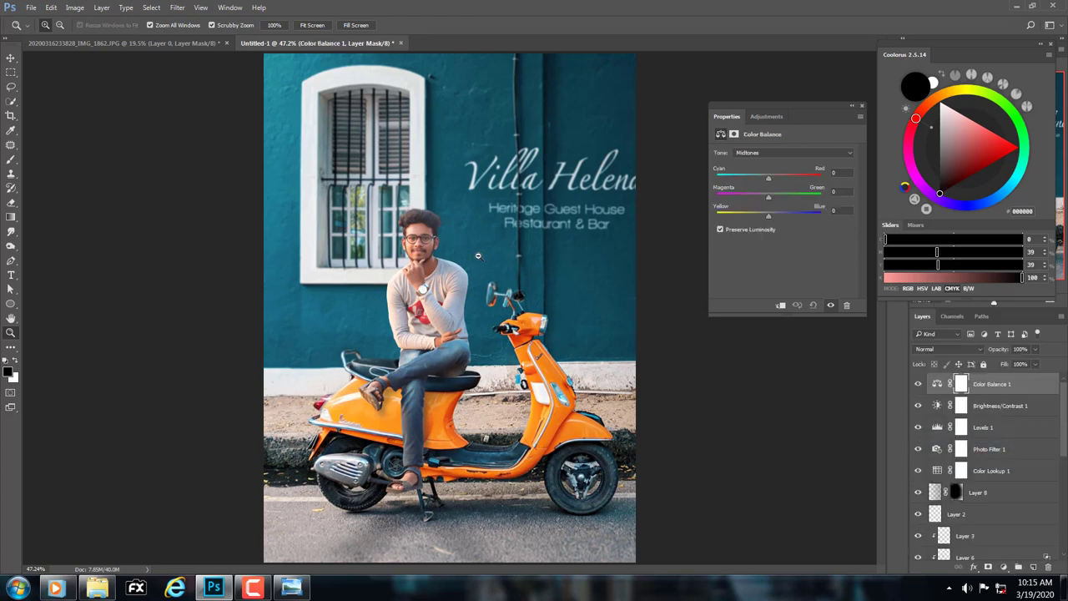
{"action": "left_click_drag", "start_coordinate": [765, 180], "coordinate": [756, 180]}
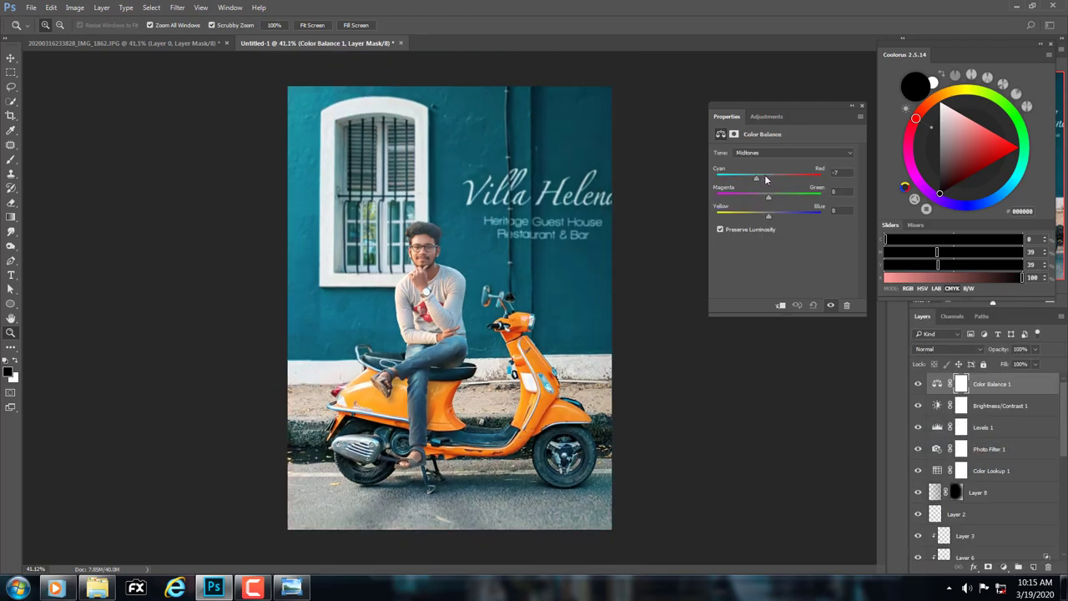
{"action": "left_click", "coordinate": [764, 200]}
{"action": "left_click_drag", "start_coordinate": [404, 214], "coordinate": [442, 215]}
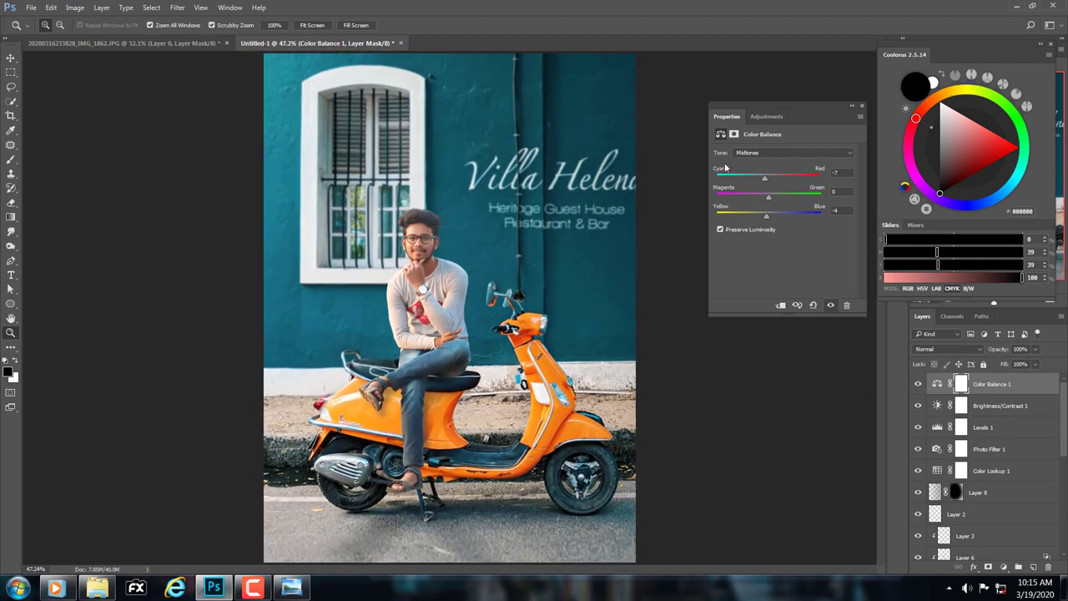
{"action": "left_click", "coordinate": [761, 154]}
{"action": "left_click", "coordinate": [758, 156]}
{"action": "left_click_drag", "start_coordinate": [774, 183], "coordinate": [767, 183]}
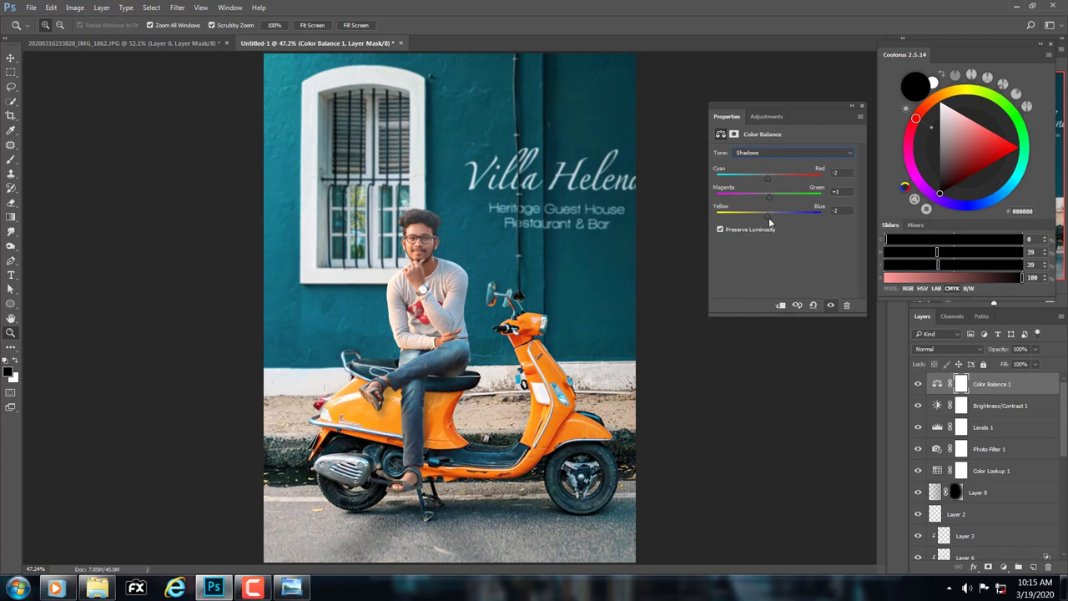
Step: Nudge Color Balance shadows toward blue and set Highlights Cyan–Red -2, Yellow–Blue -7
{"action": "left_click_drag", "start_coordinate": [764, 221], "coordinate": [769, 221]}
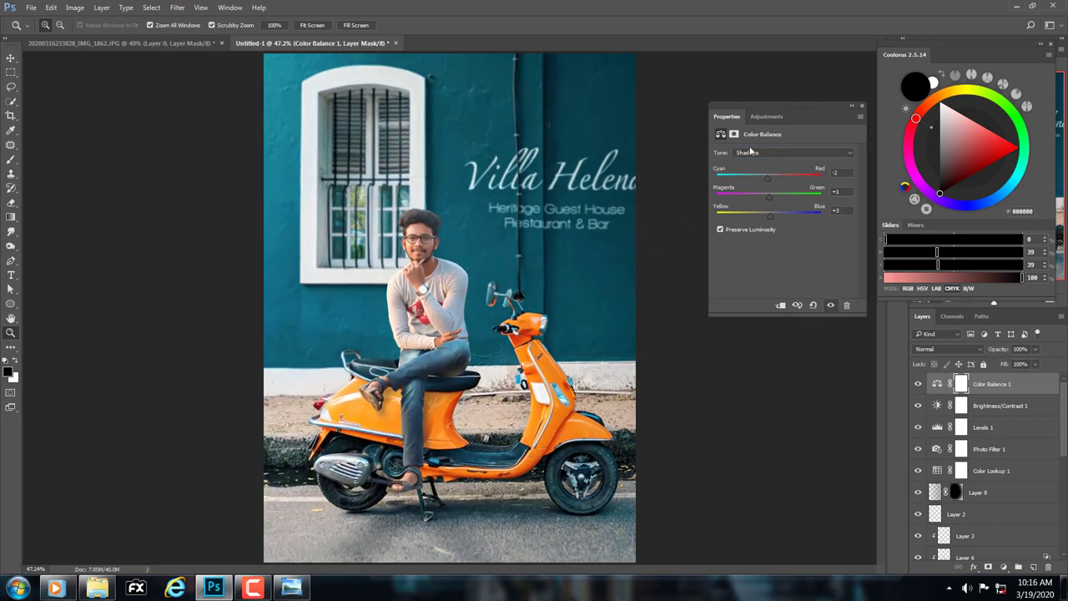
{"action": "left_click", "coordinate": [750, 152]}
{"action": "left_click", "coordinate": [757, 179]}
{"action": "left_click_drag", "start_coordinate": [769, 184], "coordinate": [768, 184]}
{"action": "left_click_drag", "start_coordinate": [765, 219], "coordinate": [762, 225]}
Step: Close the Color Balance properties and zoom in closely on the man's face
{"action": "right_click", "coordinate": [484, 266]}
{"action": "left_click", "coordinate": [508, 278]}
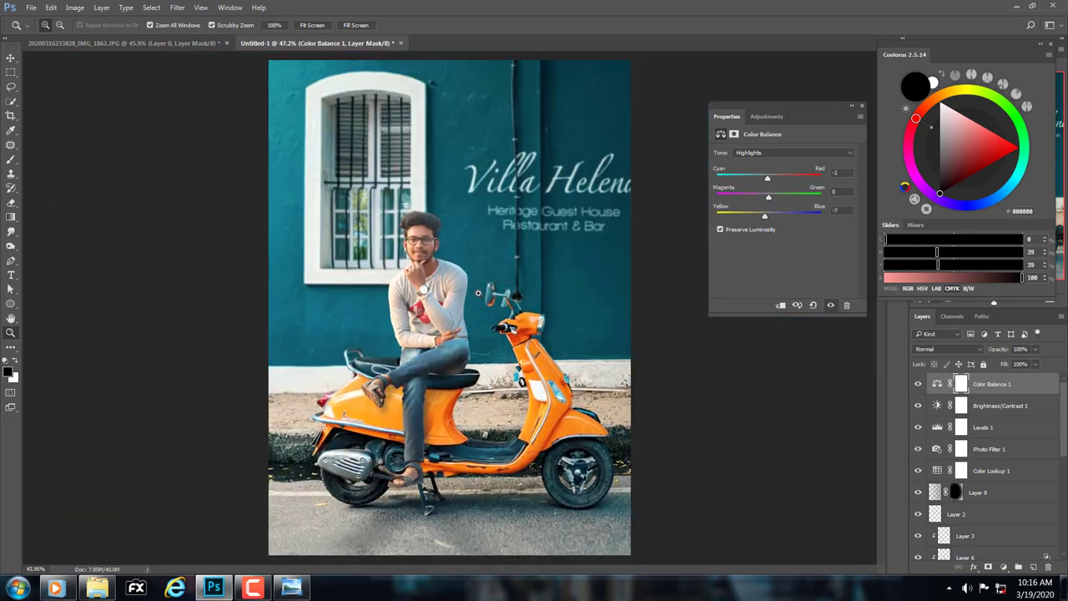
{"action": "left_click", "coordinate": [478, 292], "text": "alt"}
{"action": "left_click", "coordinate": [861, 107]}
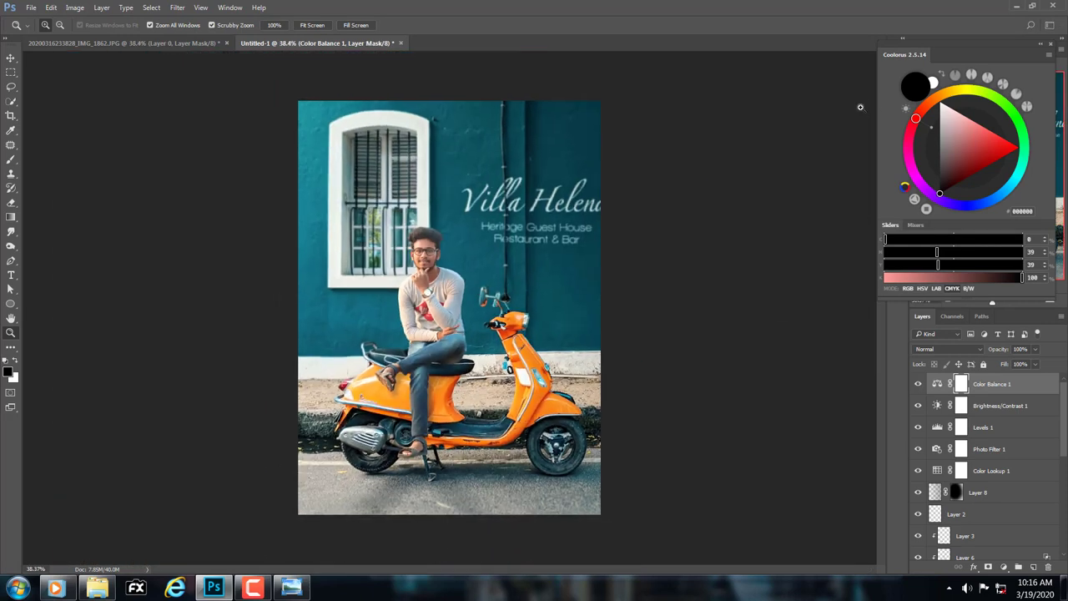
{"action": "left_click_drag", "start_coordinate": [381, 243], "coordinate": [115, 386]}
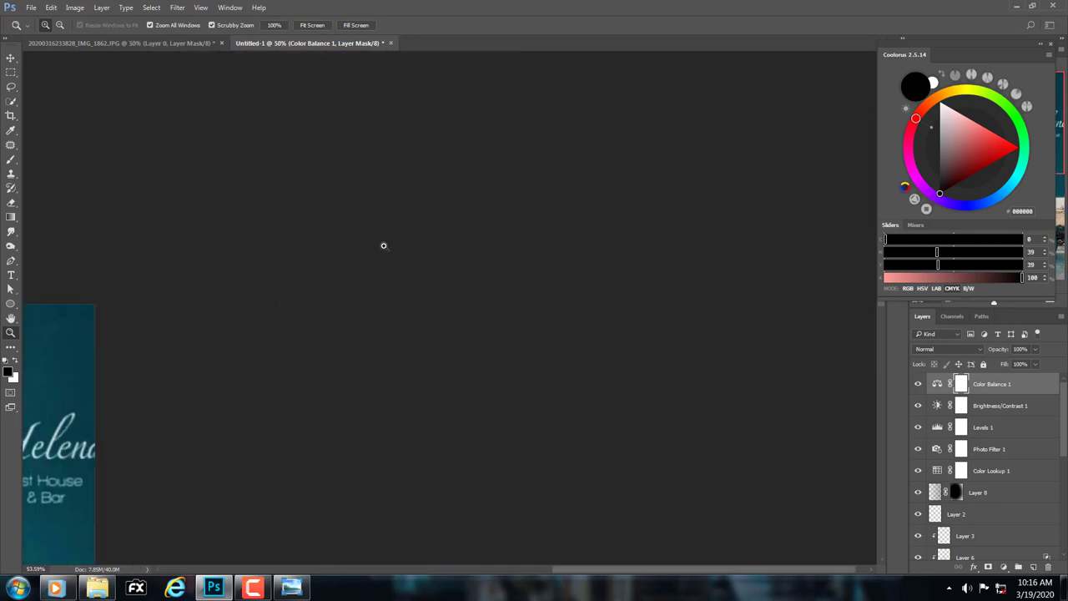
{"action": "right_click", "coordinate": [65, 418]}
{"action": "left_click", "coordinate": [92, 429]}
{"action": "left_click_drag", "start_coordinate": [403, 232], "coordinate": [508, 251]}
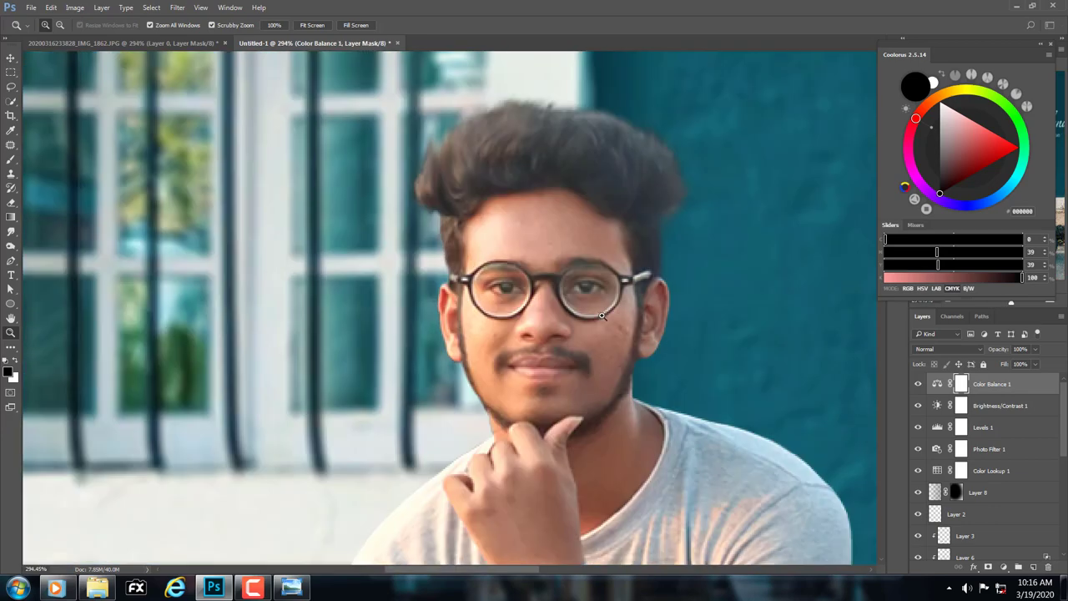
{"action": "scroll", "coordinate": [972, 501], "scroll_direction": "down", "scroll_amount": 5}
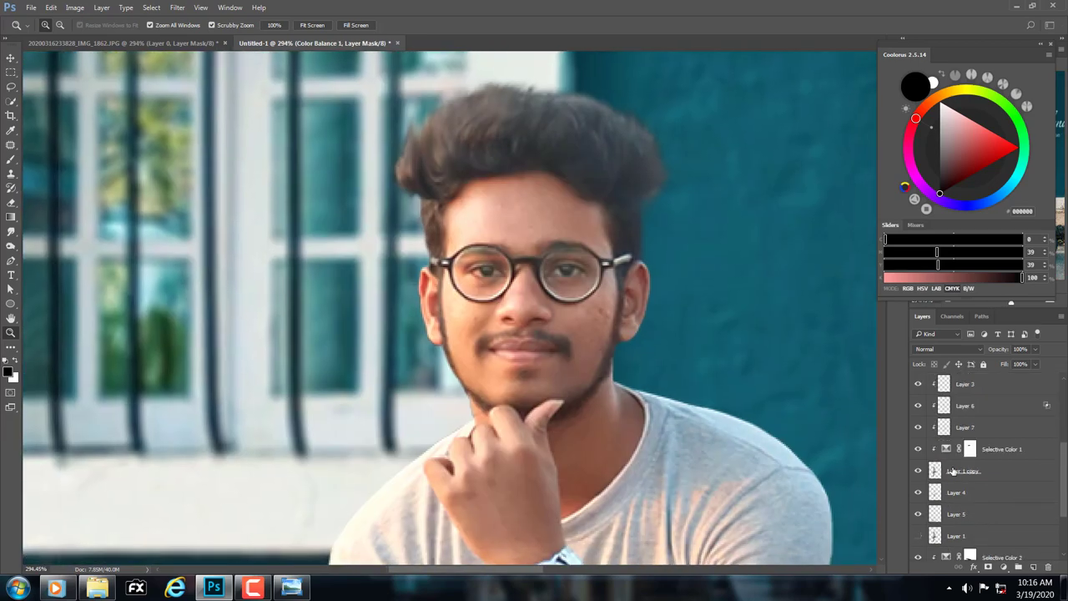
Step: On Layer 1 copy, set up the Smudge Tool at 10% strength
{"action": "left_click", "coordinate": [961, 471]}
{"action": "left_click", "coordinate": [10, 231]}
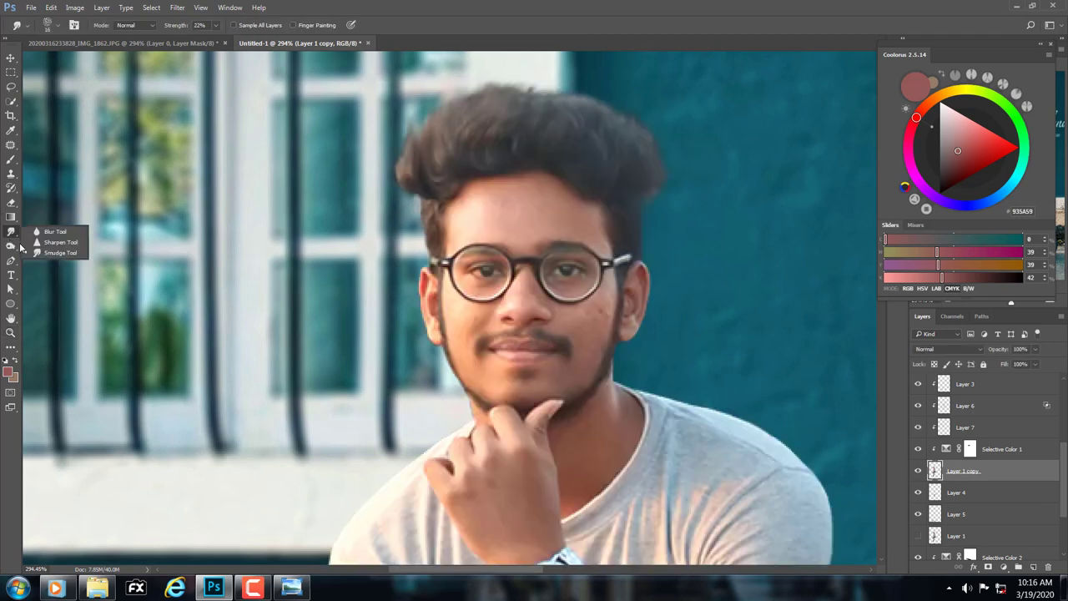
{"action": "left_click", "coordinate": [58, 242]}
{"action": "right_click", "coordinate": [10, 231]}
{"action": "left_click", "coordinate": [34, 252]}
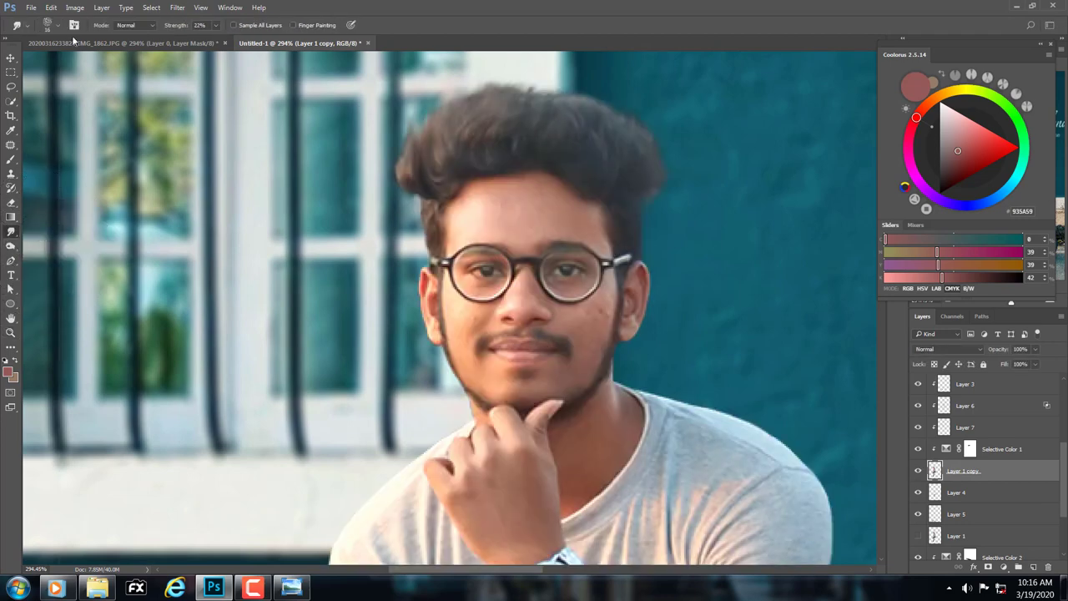
{"action": "left_click", "coordinate": [58, 25]}
{"action": "double_click", "coordinate": [116, 185]}
{"action": "left_click_drag", "start_coordinate": [174, 25], "coordinate": [158, 32]}
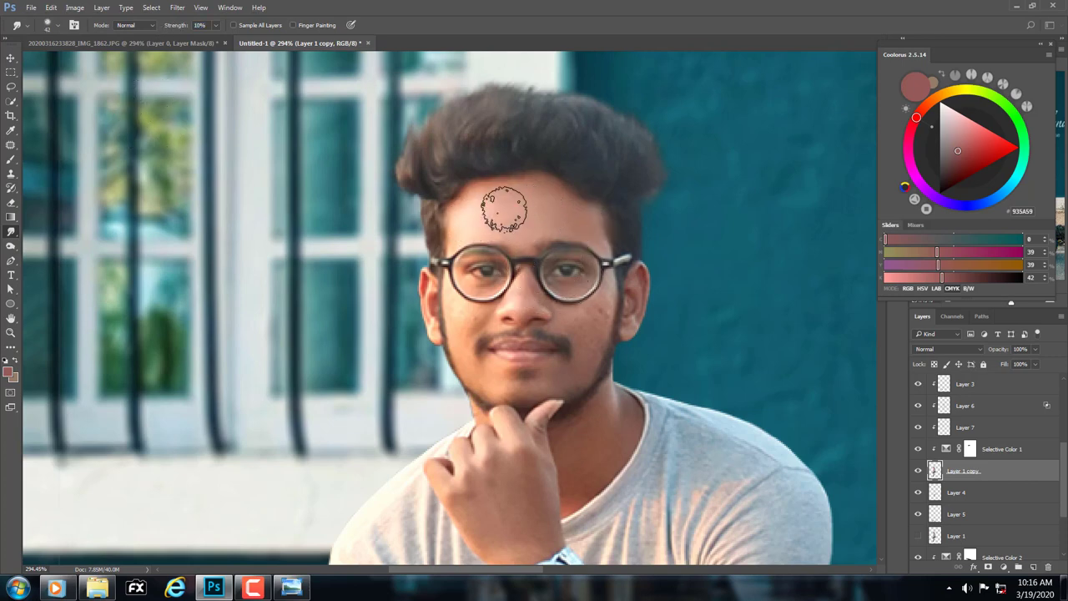
Step: Shrink the brush to about 30 px and smudge the face, chin and hand skin
{"action": "right_click", "coordinate": [576, 267], "text": "alt"}
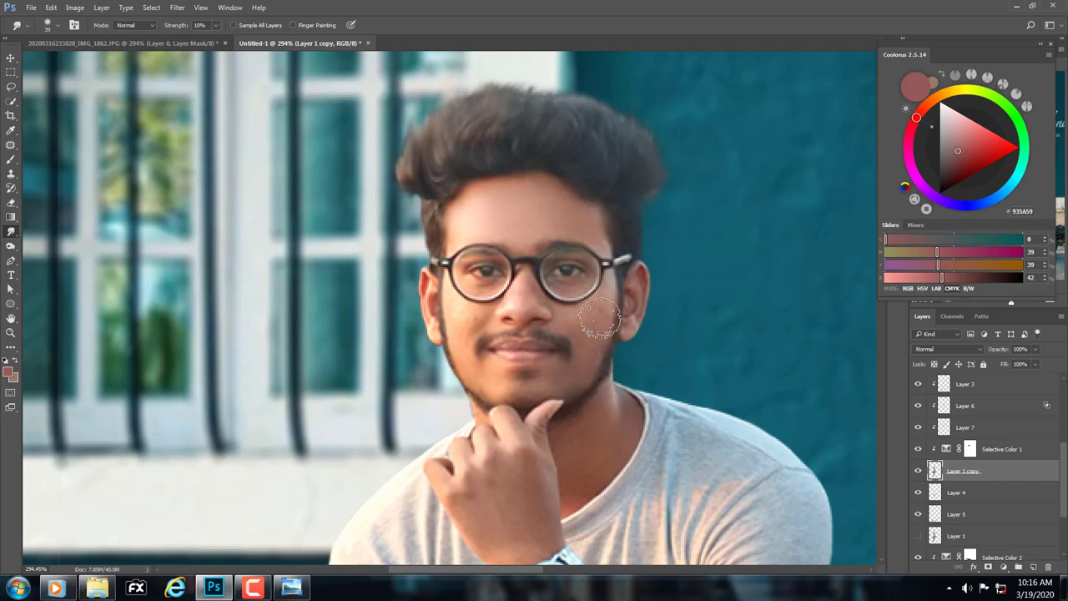
{"action": "right_click", "coordinate": [596, 316], "text": "alt"}
{"action": "mouse_move", "coordinate": [594, 339]}
{"action": "left_mouse_down"}
{"action": "mouse_move", "coordinate": [558, 325]}
{"action": "mouse_move", "coordinate": [591, 332]}
{"action": "left_mouse_up"}
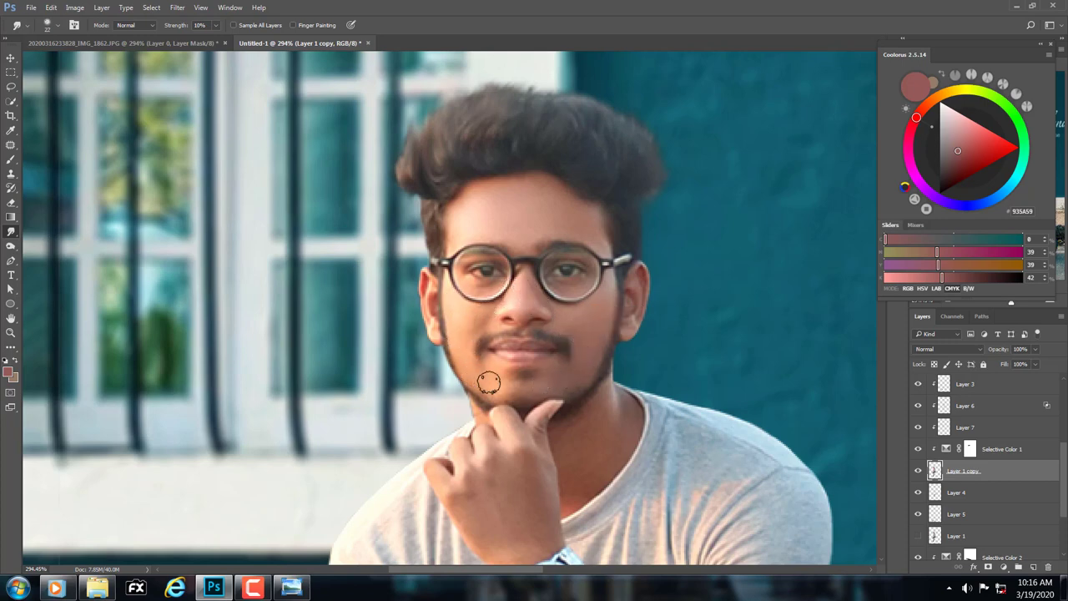
{"action": "left_click_drag", "start_coordinate": [532, 389], "coordinate": [500, 255]}
{"action": "left_click_drag", "start_coordinate": [572, 333], "coordinate": [576, 300]}
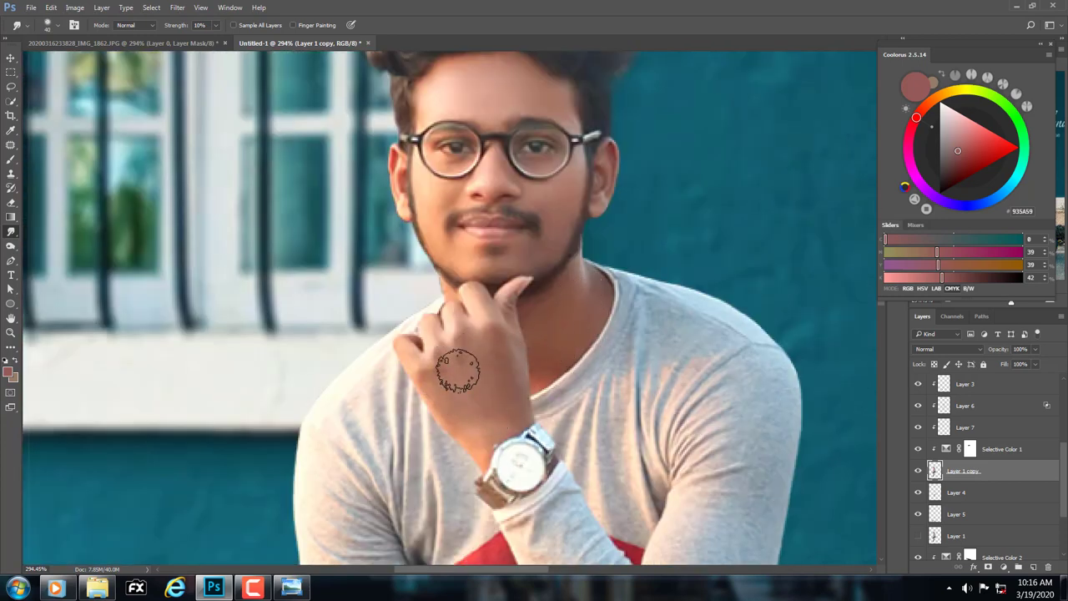
Step: Fit the photo on screen and select Color Balance 1 to add an adjustment above it
{"action": "key", "text": "z"}
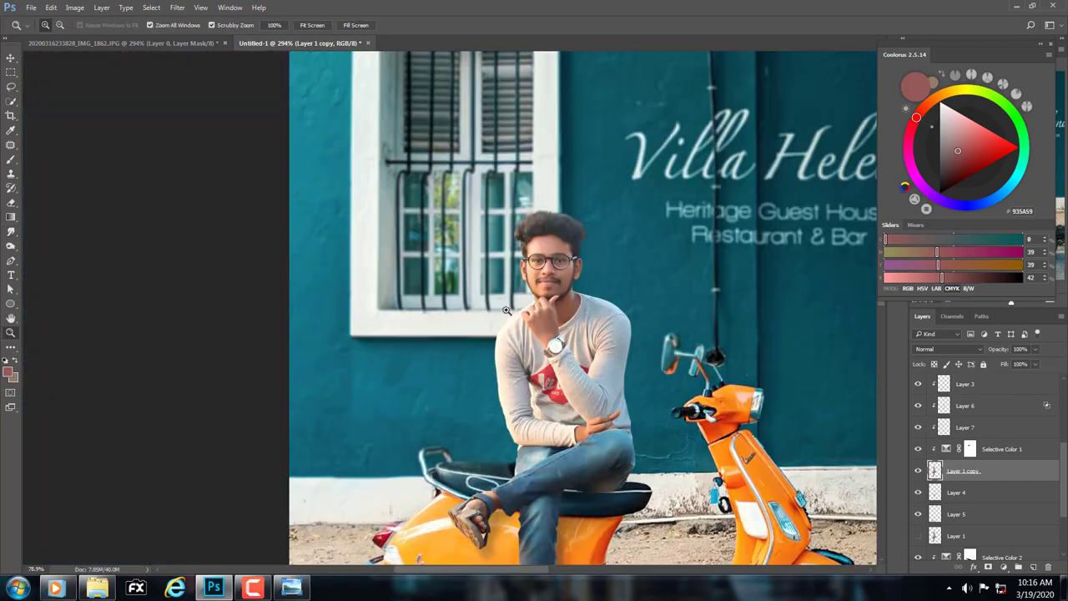
{"action": "left_click_drag", "start_coordinate": [570, 309], "coordinate": [534, 310]}
{"action": "right_click", "coordinate": [572, 327]}
{"action": "left_click", "coordinate": [574, 328]}
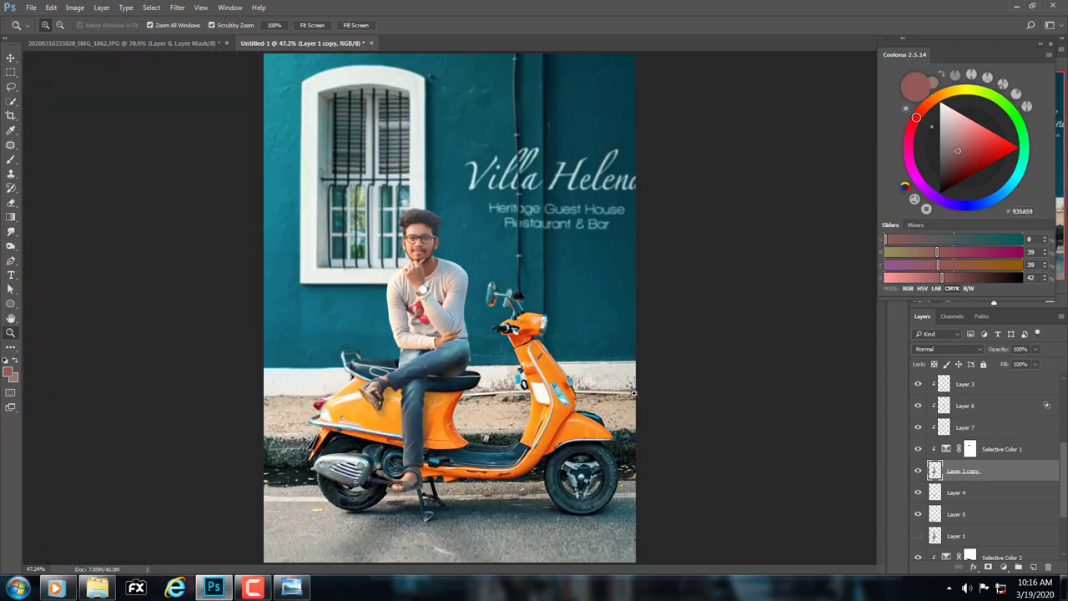
{"action": "scroll", "coordinate": [971, 413], "scroll_direction": "up", "scroll_amount": 4}
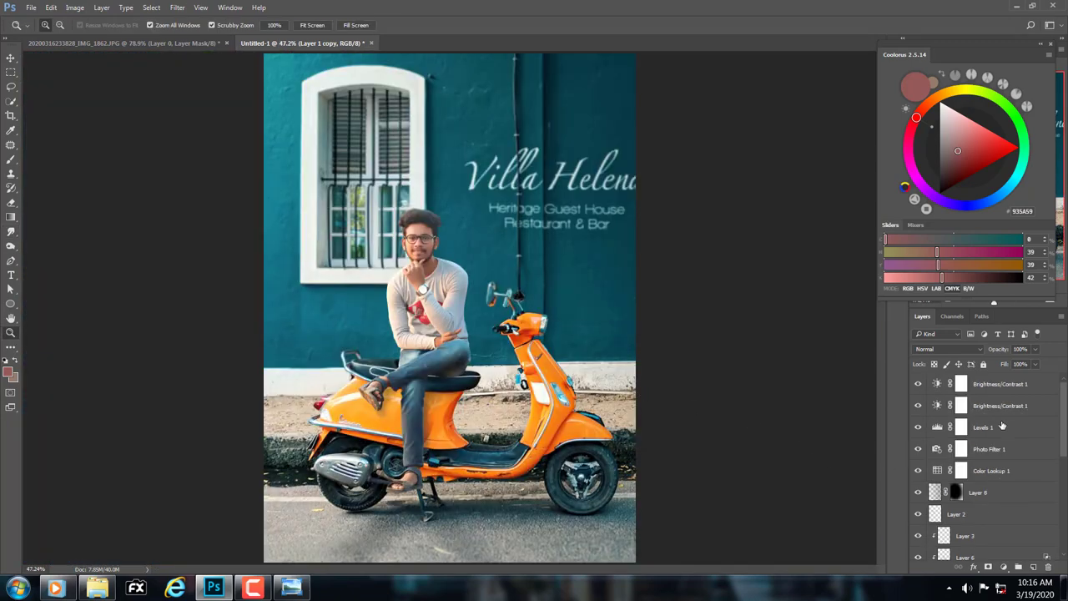
{"action": "left_click", "coordinate": [999, 384]}
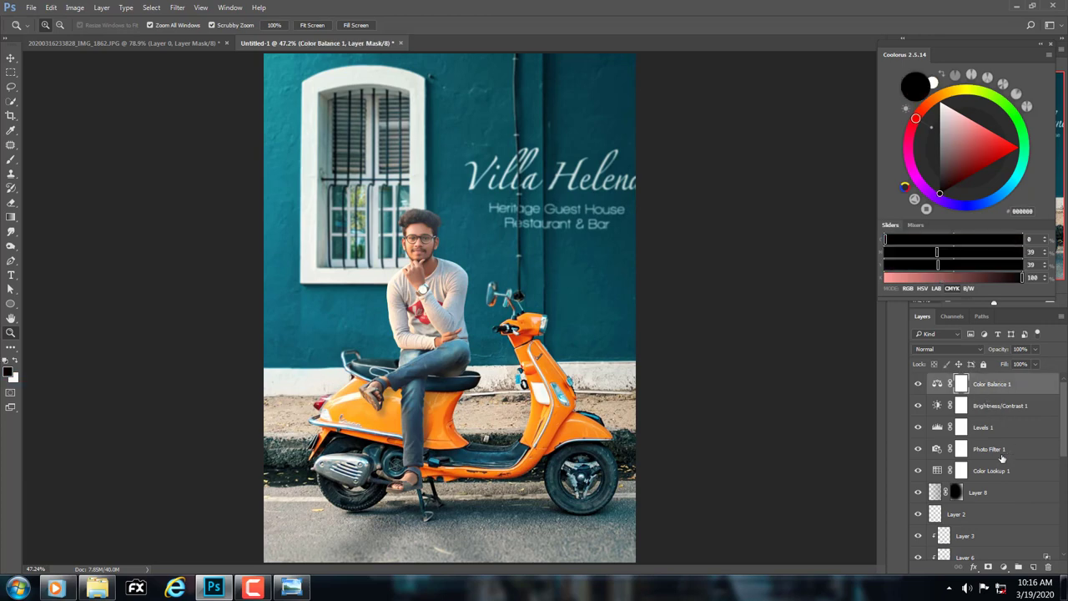
{"action": "left_click", "coordinate": [1005, 568]}
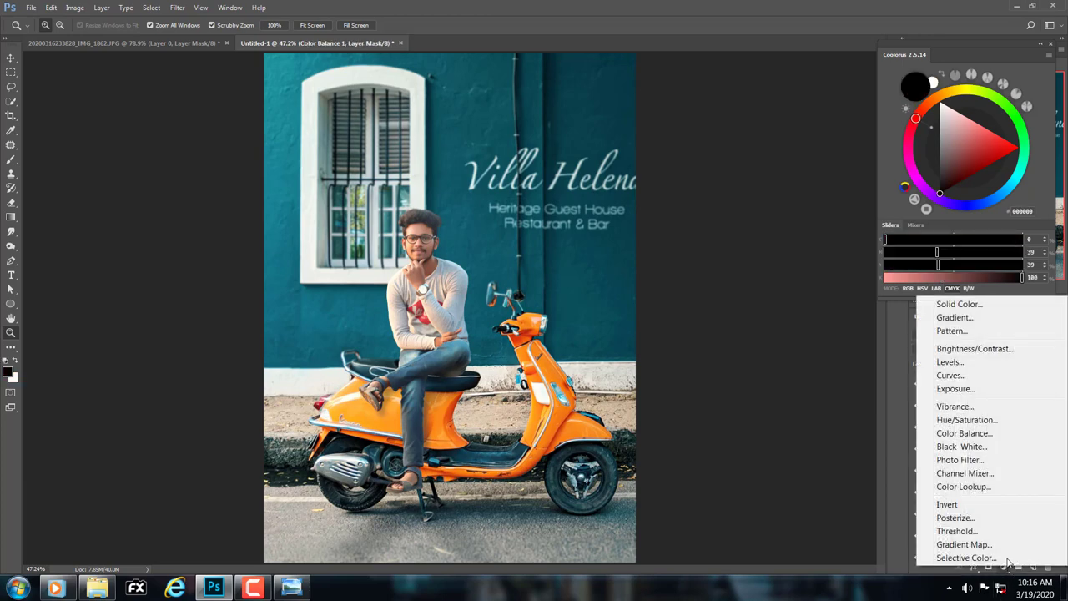
Step: Add a Hue/Saturation layer with the Reds saturation raised to +17
{"action": "left_click", "coordinate": [965, 421]}
{"action": "left_click", "coordinate": [748, 166]}
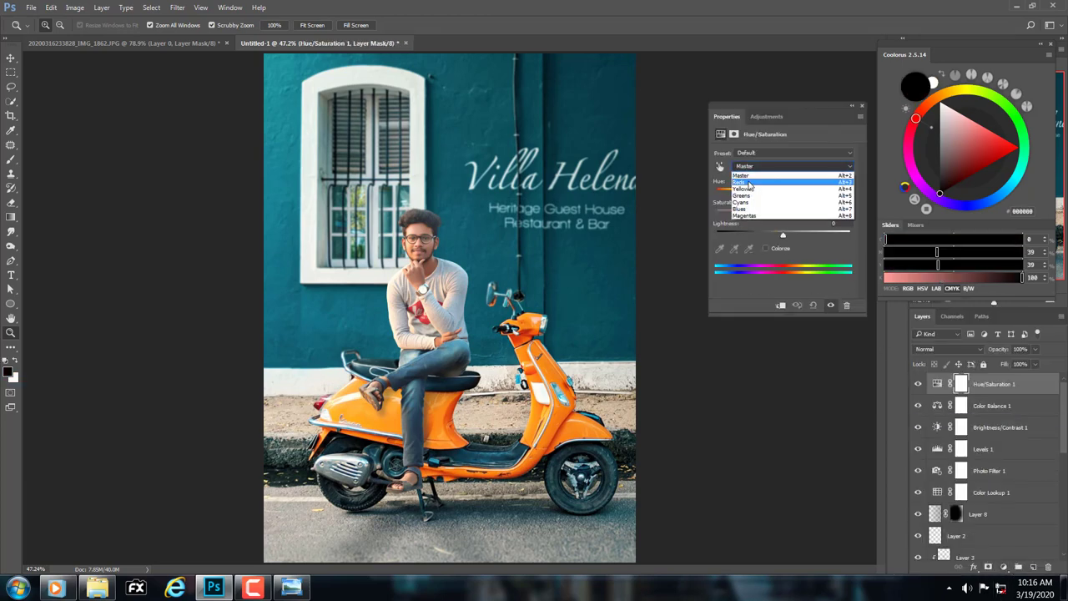
{"action": "left_click", "coordinate": [750, 181]}
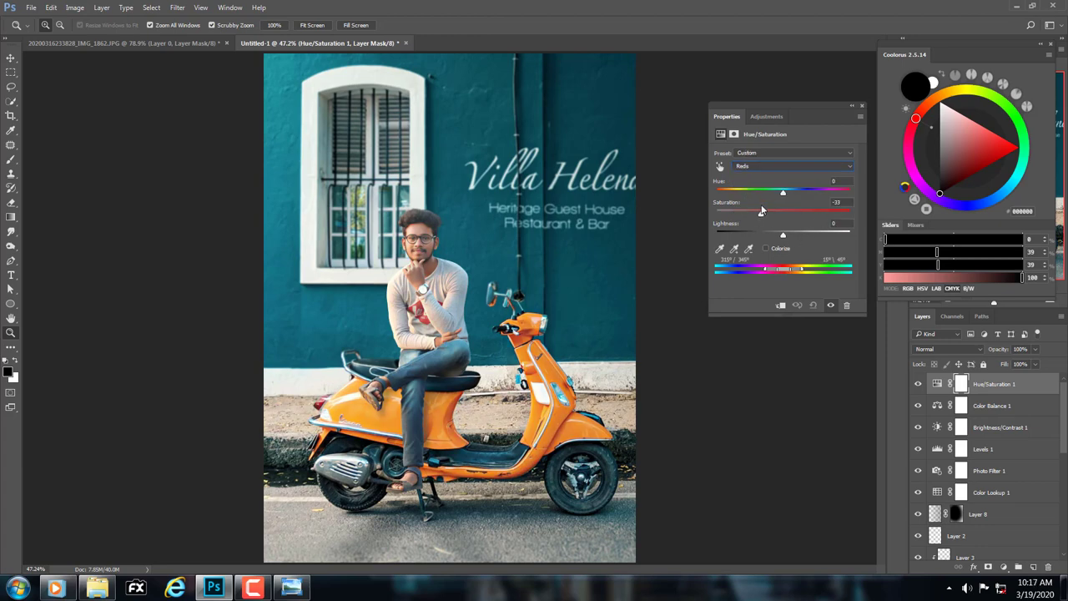
{"action": "left_click_drag", "start_coordinate": [797, 215], "coordinate": [814, 214]}
Step: Move Hue/Saturation 1 down to sit directly above Layer 1 copy
{"action": "left_click_drag", "start_coordinate": [936, 384], "coordinate": [936, 448]}
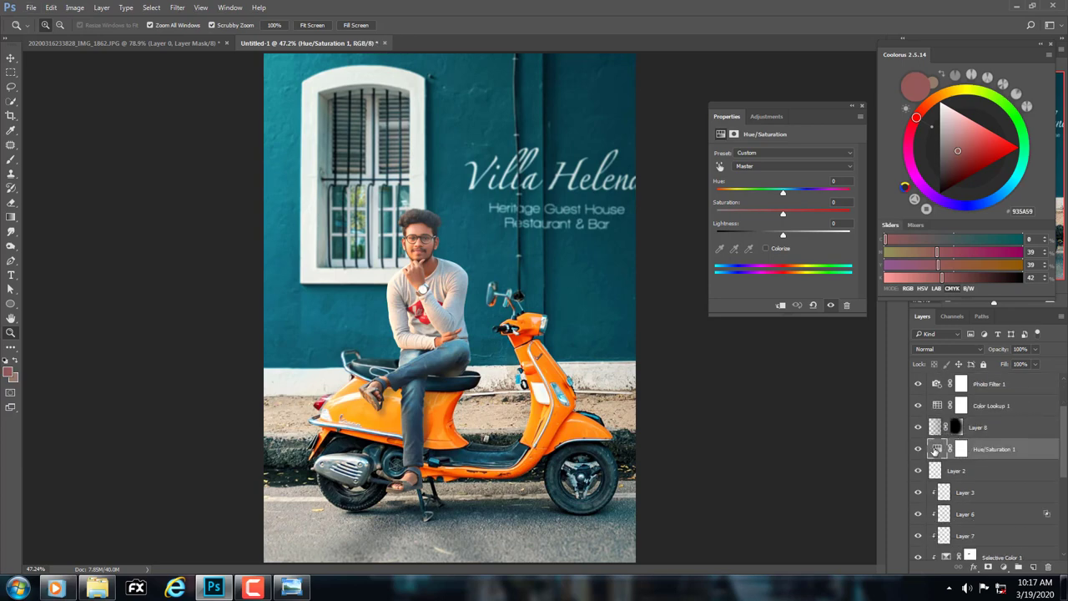
{"action": "scroll", "coordinate": [936, 443], "scroll_direction": "down", "scroll_amount": 1}
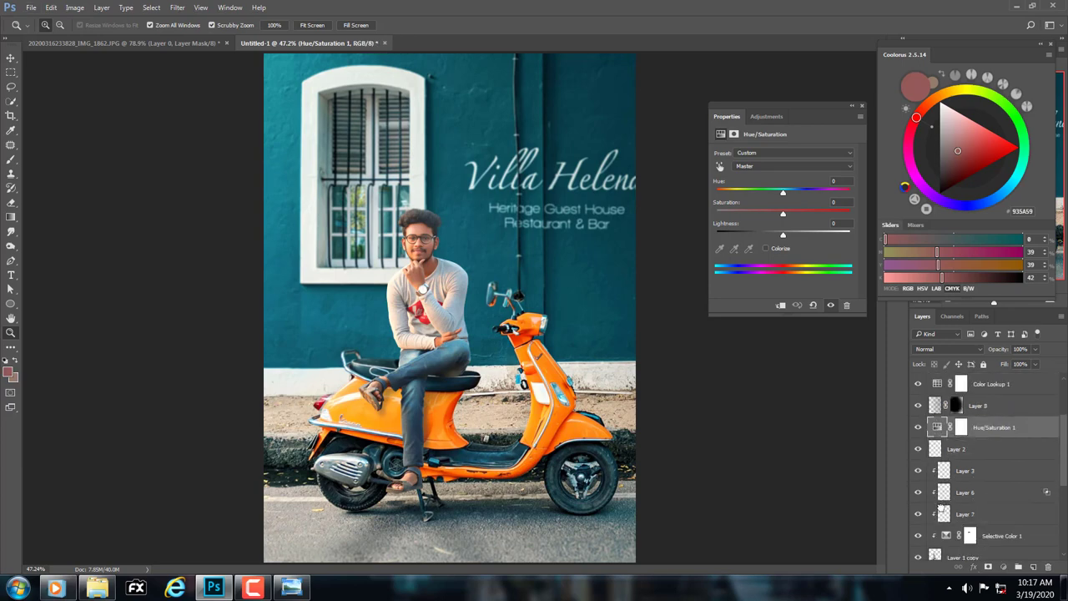
{"action": "left_click_drag", "start_coordinate": [936, 434], "coordinate": [941, 504]}
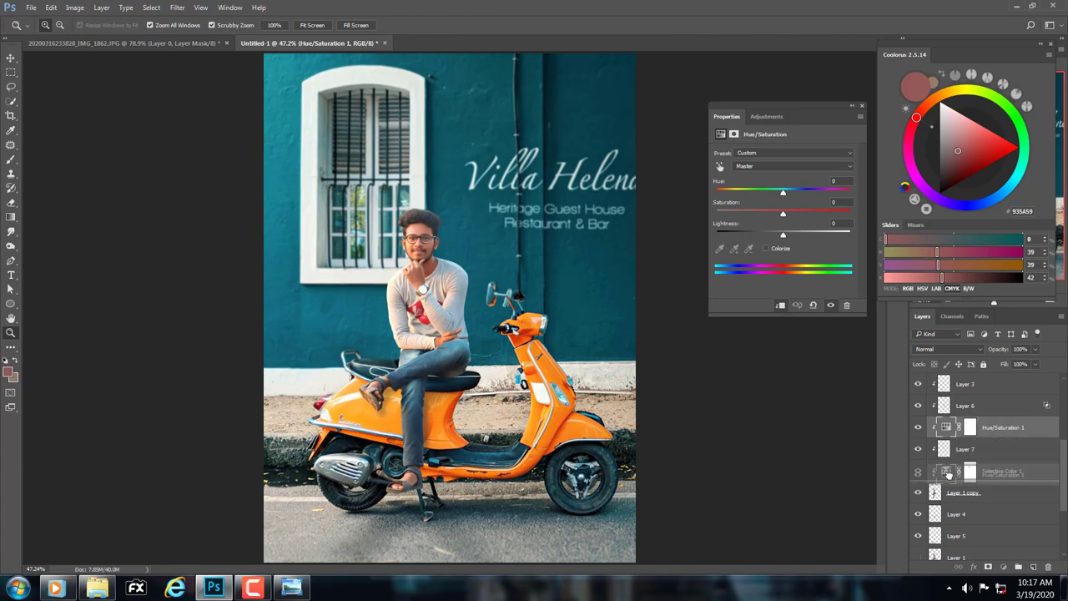
{"action": "left_click_drag", "start_coordinate": [945, 437], "coordinate": [949, 482]}
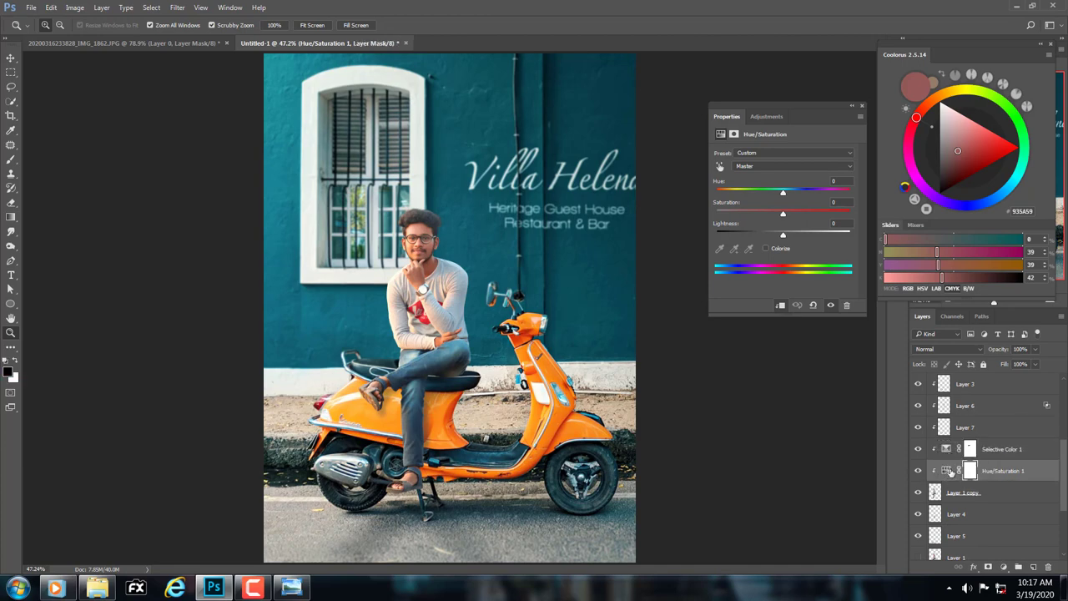
{"action": "left_click", "coordinate": [949, 471]}
{"action": "left_click", "coordinate": [539, 299]}
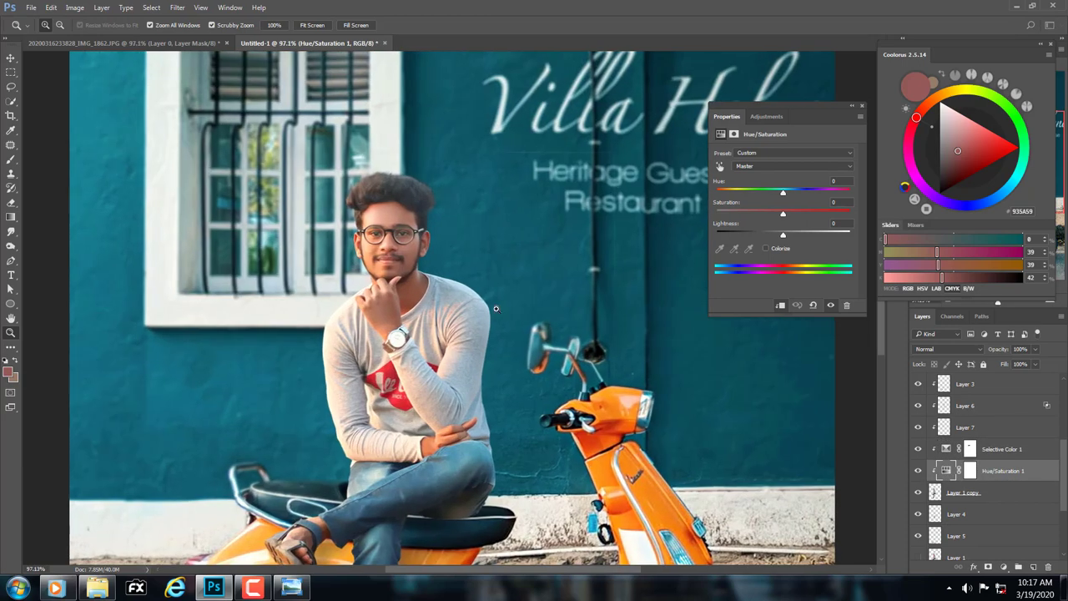
Step: Set Hue/Saturation 1's Reds to saturation +38 and lightness +25
{"action": "left_click", "coordinate": [793, 166]}
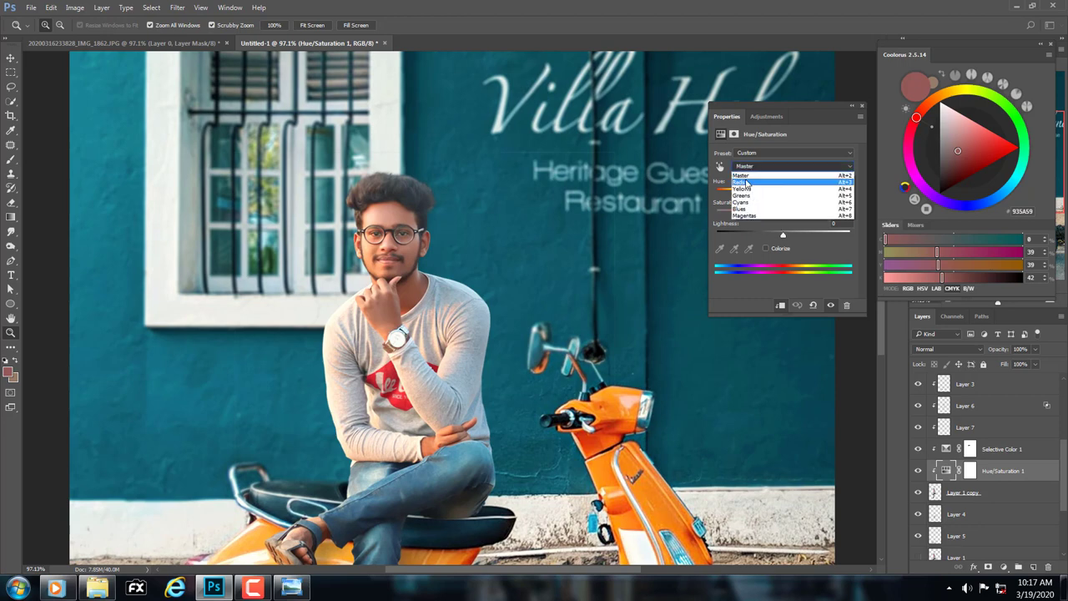
{"action": "left_click", "coordinate": [751, 176]}
{"action": "left_click_drag", "start_coordinate": [783, 213], "coordinate": [806, 212]}
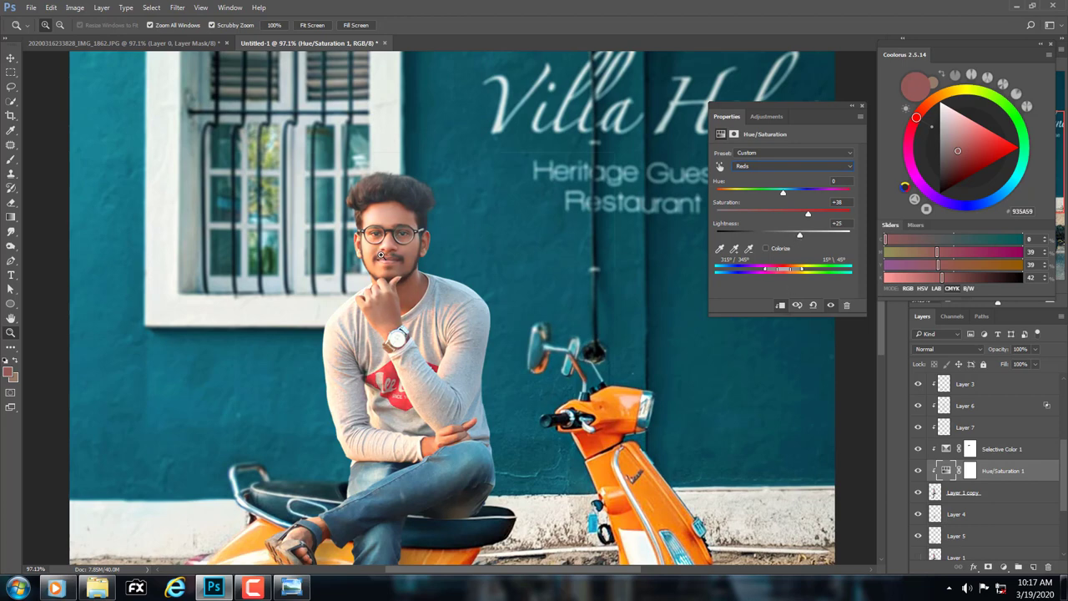
{"action": "left_click", "coordinate": [970, 471]}
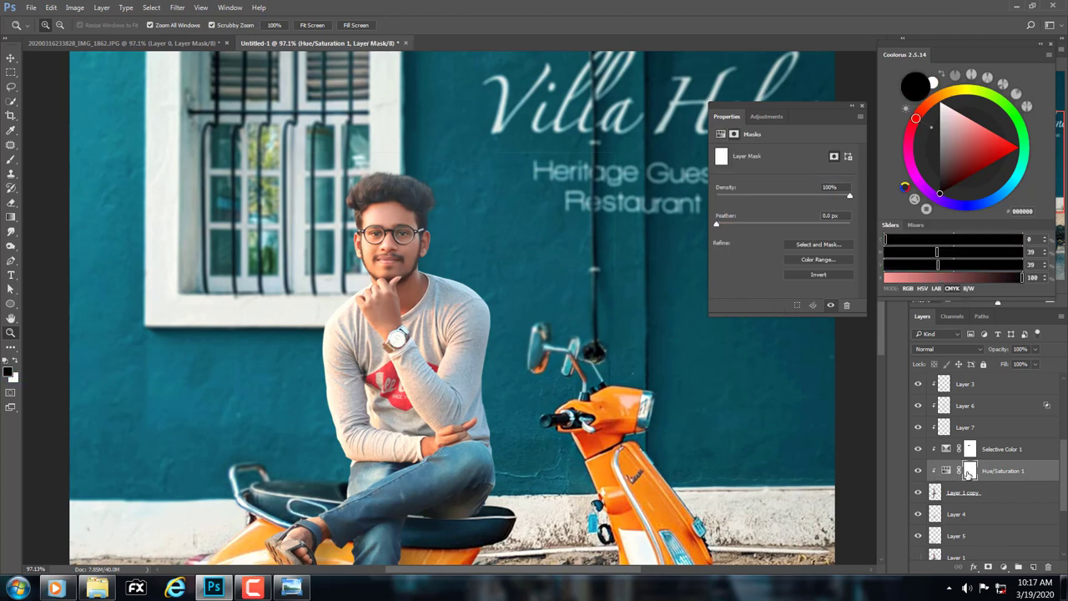
Step: Invert the Hue/Saturation mask to black and paint white over the neck and hands
{"action": "key", "text": "ctrl+i"}
{"action": "left_click_drag", "start_coordinate": [397, 236], "coordinate": [427, 228]}
{"action": "key", "text": "b"}
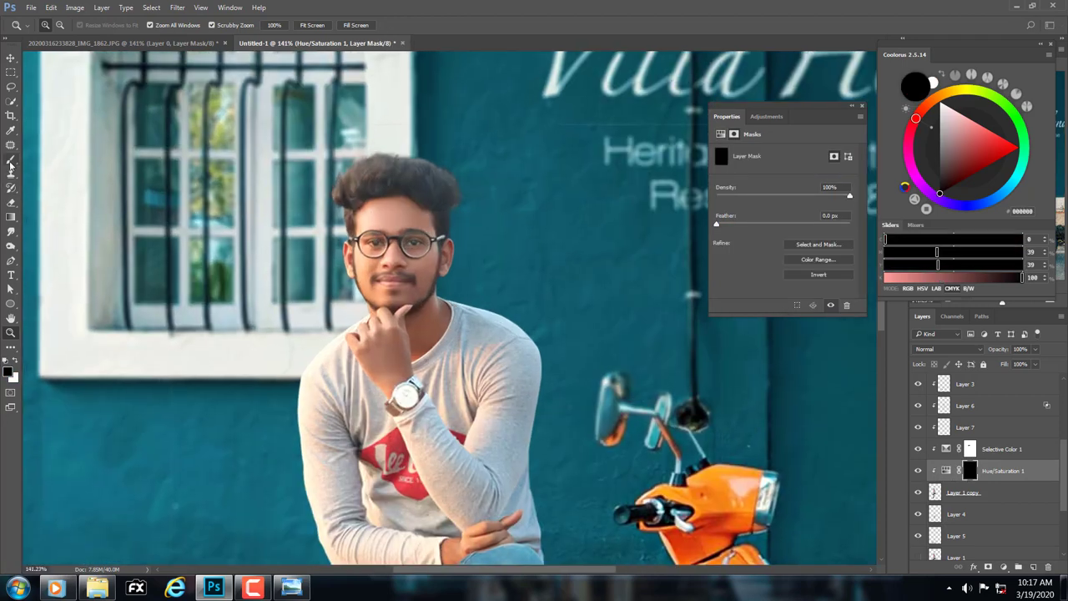
{"action": "key", "text": "x"}
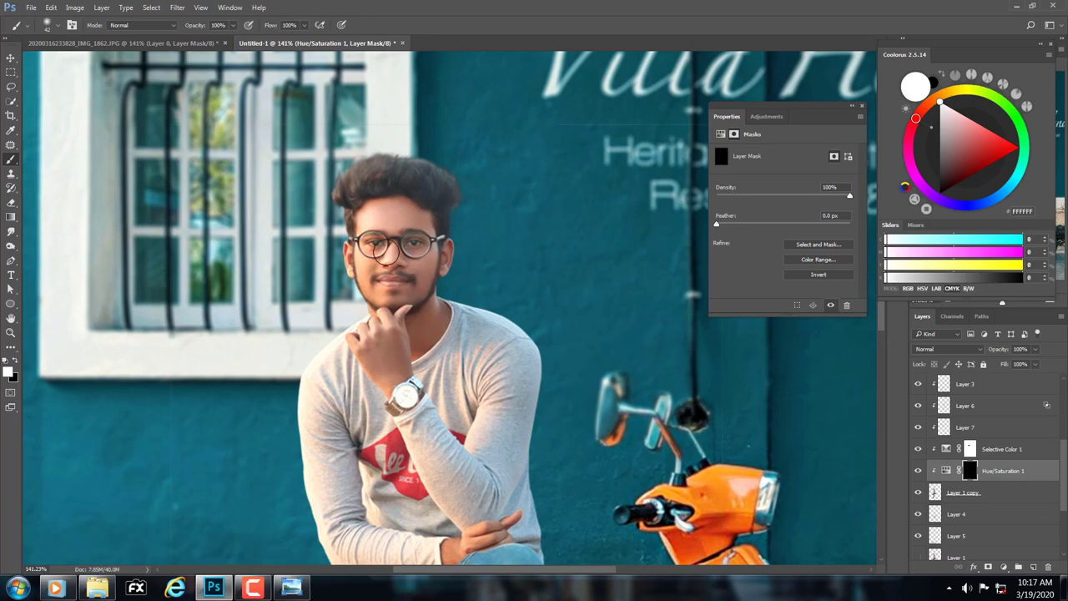
{"action": "scroll", "coordinate": [372, 255], "scroll_direction": "up", "scroll_amount": 1}
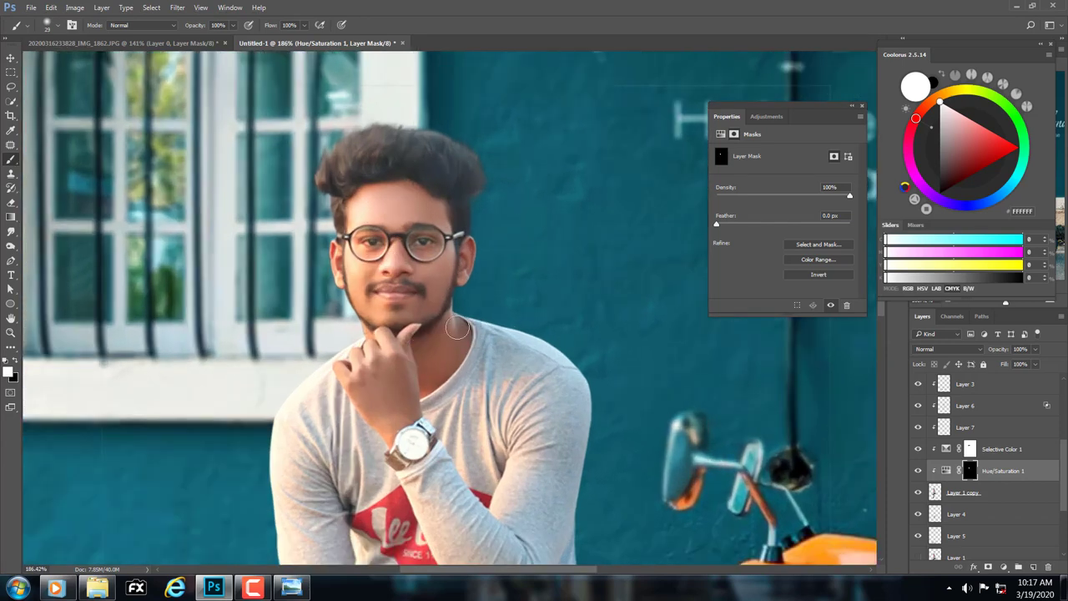
{"action": "left_click_drag", "start_coordinate": [381, 406], "coordinate": [389, 376]}
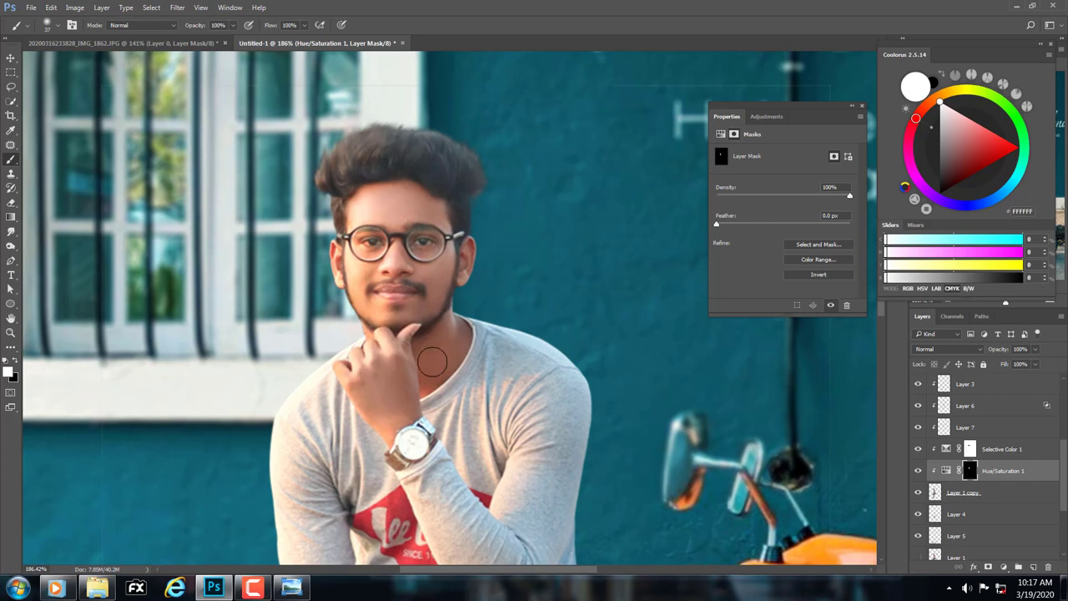
{"action": "scroll", "coordinate": [394, 261], "scroll_direction": "down", "scroll_amount": 5}
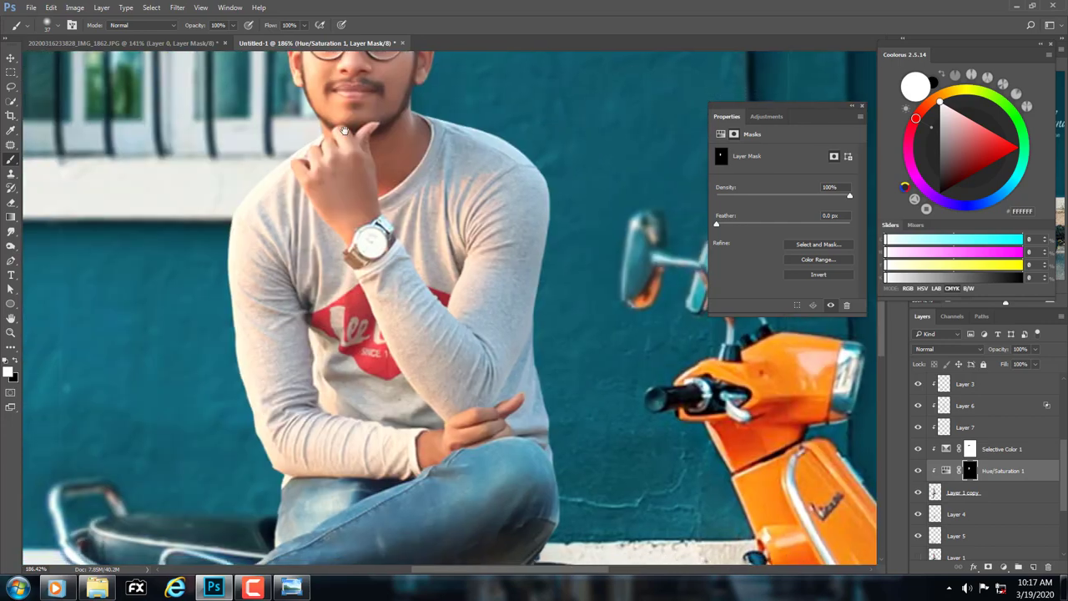
{"action": "left_click", "coordinate": [365, 304]}
{"action": "scroll", "coordinate": [436, 334], "scroll_direction": "down", "scroll_amount": 3}
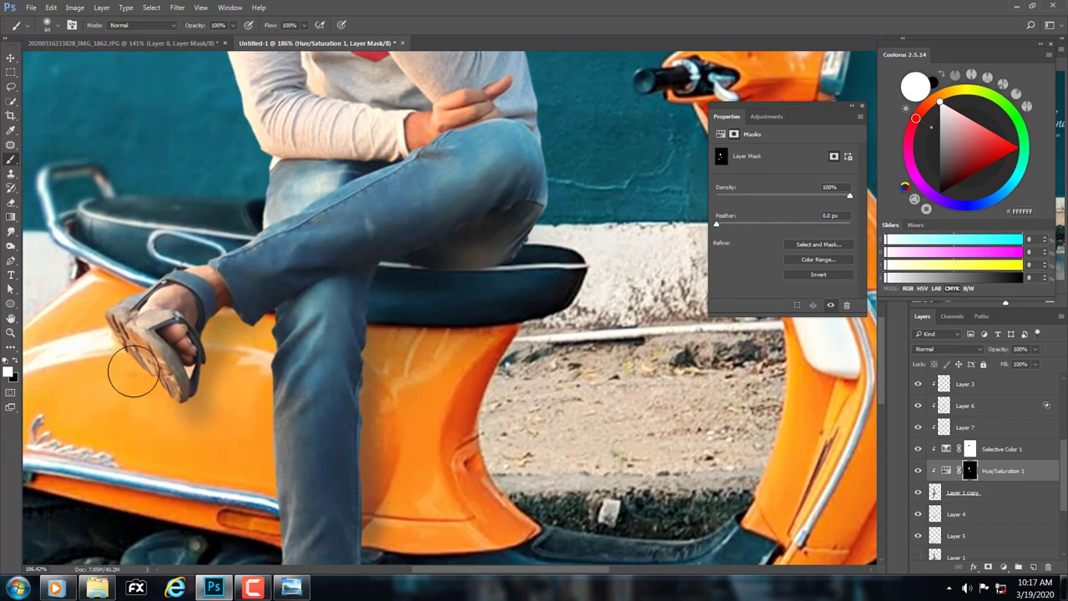
Step: Switch to black paint for overspill and fit the whole photo on screen
{"action": "key", "text": "x"}
{"action": "key", "text": "x"}
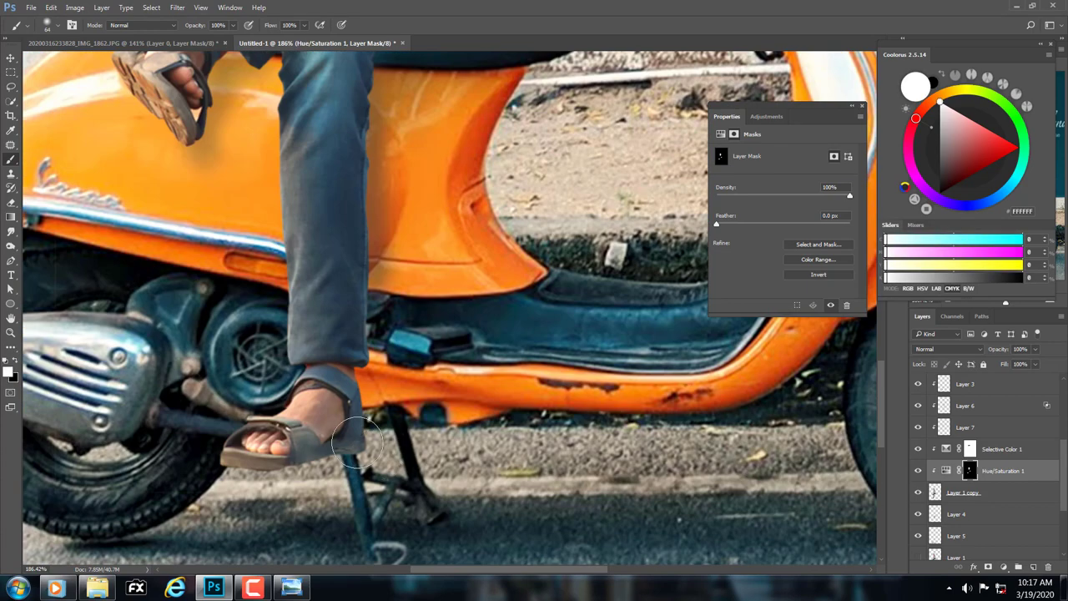
{"action": "scroll", "coordinate": [275, 409], "scroll_direction": "down", "scroll_amount": 6}
{"action": "key", "text": "z"}
{"action": "scroll", "coordinate": [473, 264], "scroll_direction": "down", "scroll_amount": 3}
{"action": "right_click", "coordinate": [473, 265]}
{"action": "left_click", "coordinate": [501, 215]}
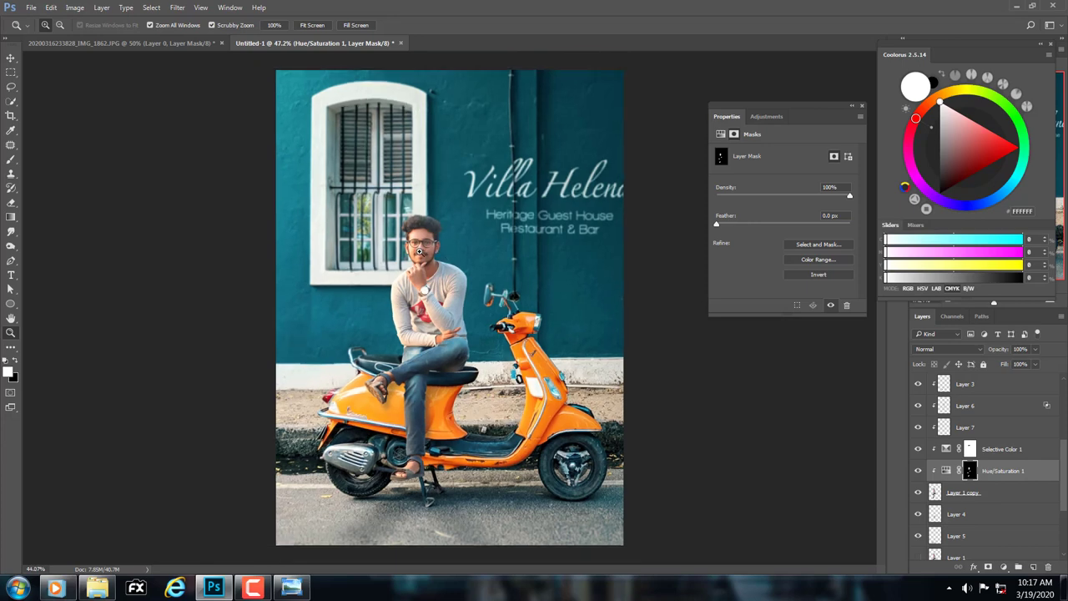
{"action": "scroll", "coordinate": [425, 252], "scroll_direction": "down", "scroll_amount": 1}
Step: Add a Color Balance layer above Hue/Saturation 1 with Midtones Yellow–Blue at +16
{"action": "left_click", "coordinate": [959, 493]}
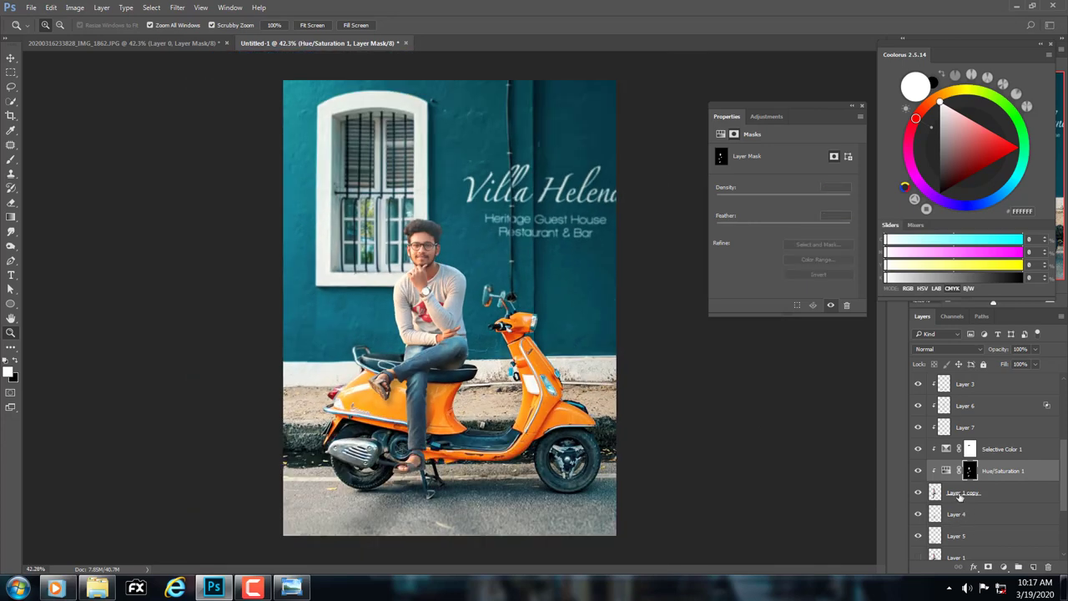
{"action": "left_click", "coordinate": [961, 472]}
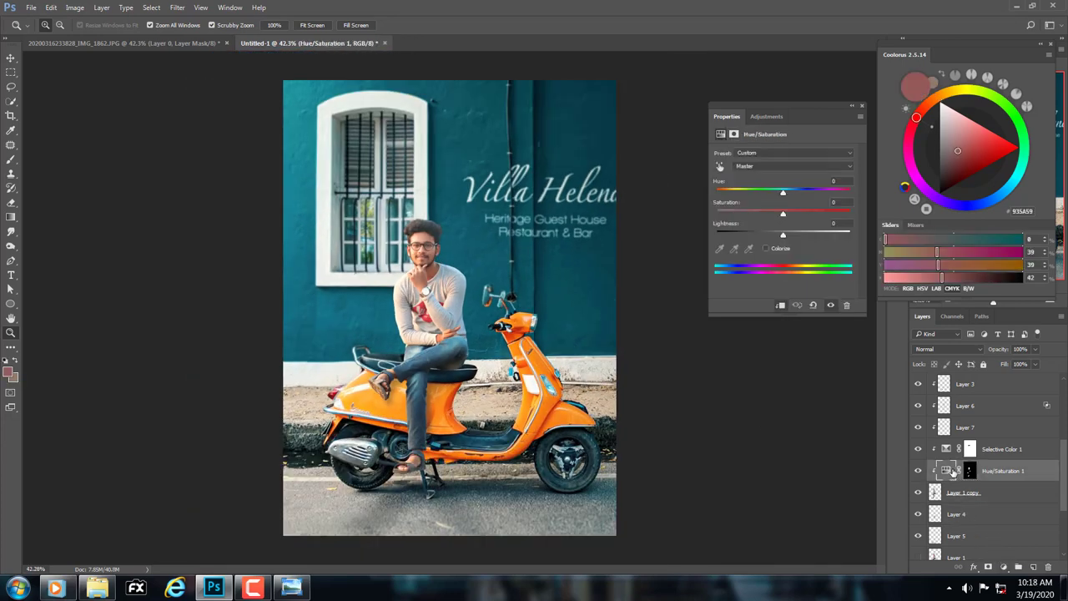
{"action": "left_click", "coordinate": [1003, 567]}
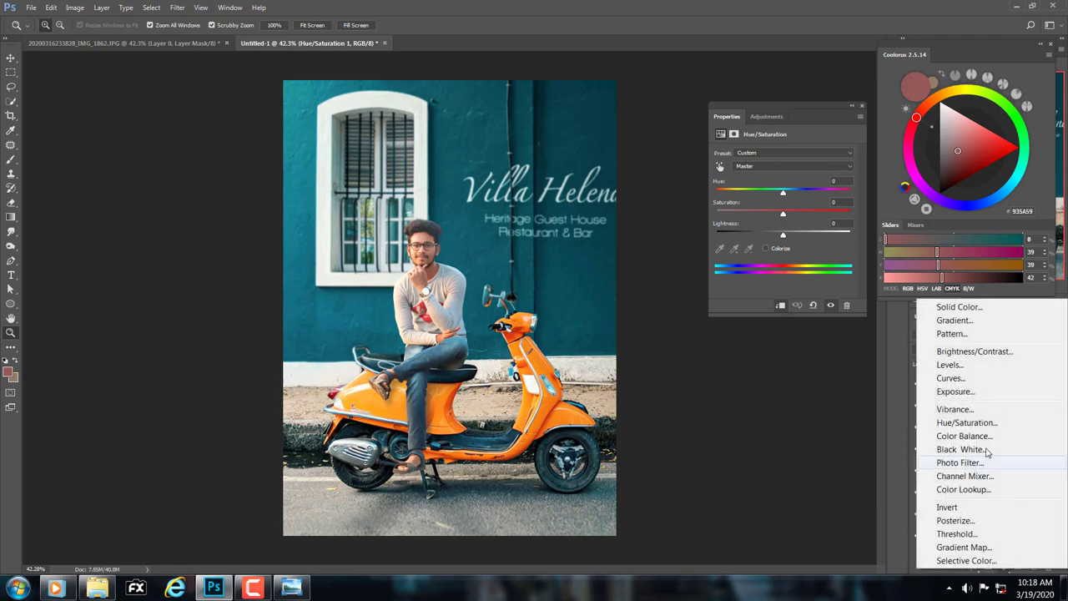
{"action": "left_click", "coordinate": [972, 434]}
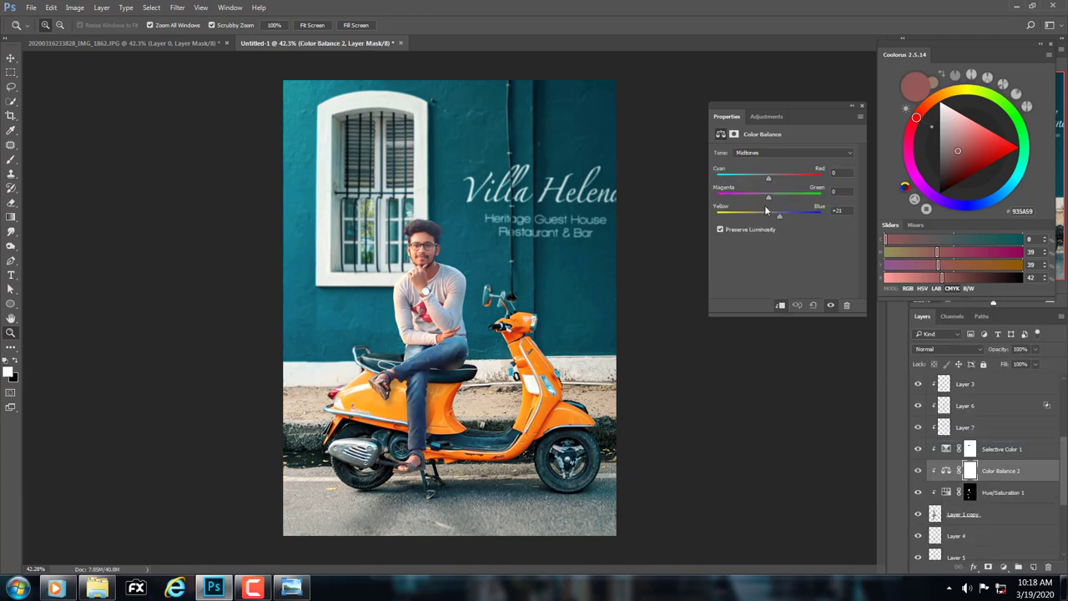
{"action": "left_click_drag", "start_coordinate": [766, 210], "coordinate": [763, 212]}
Step: Invert the Color Balance 2 mask and paint white over the man's jeans
{"action": "key", "text": "ctrl+i"}
{"action": "left_click", "coordinate": [438, 485]}
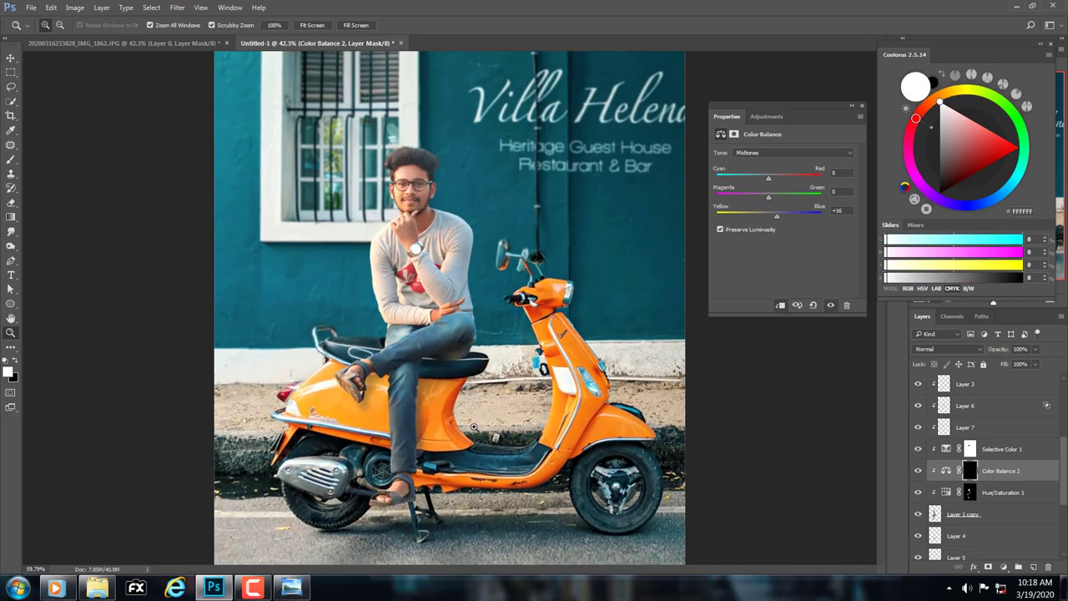
{"action": "key", "text": "s"}
{"action": "left_click", "coordinate": [11, 159]}
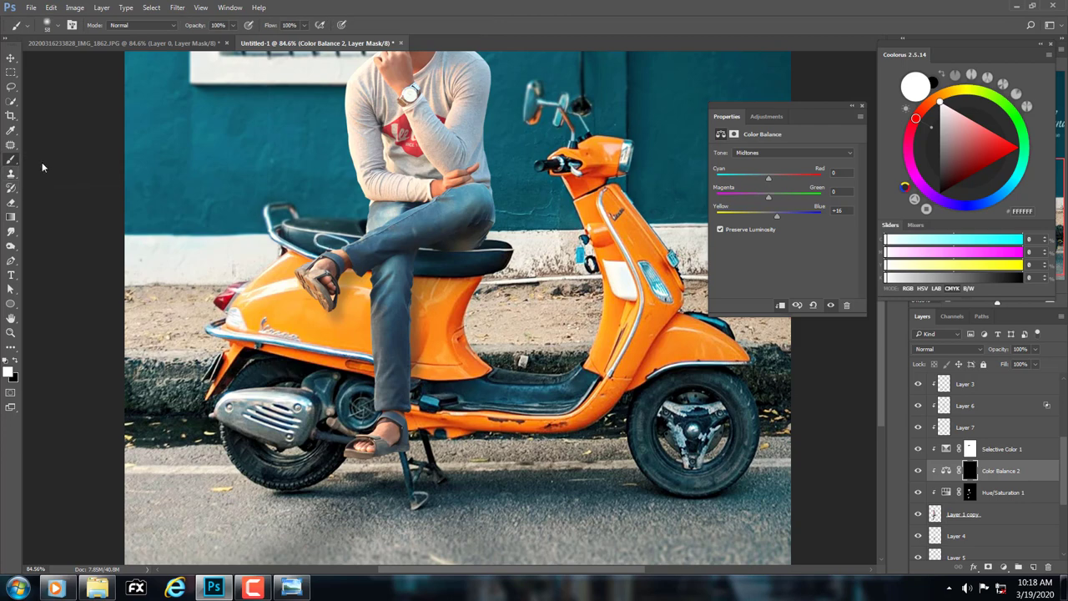
{"action": "key", "text": "x"}
{"action": "key", "text": "x"}
{"action": "mouse_move", "coordinate": [442, 214]}
{"action": "left_mouse_down"}
{"action": "mouse_move", "coordinate": [476, 226]}
{"action": "mouse_move", "coordinate": [360, 256]}
{"action": "left_mouse_up"}
{"action": "key", "text": "z"}
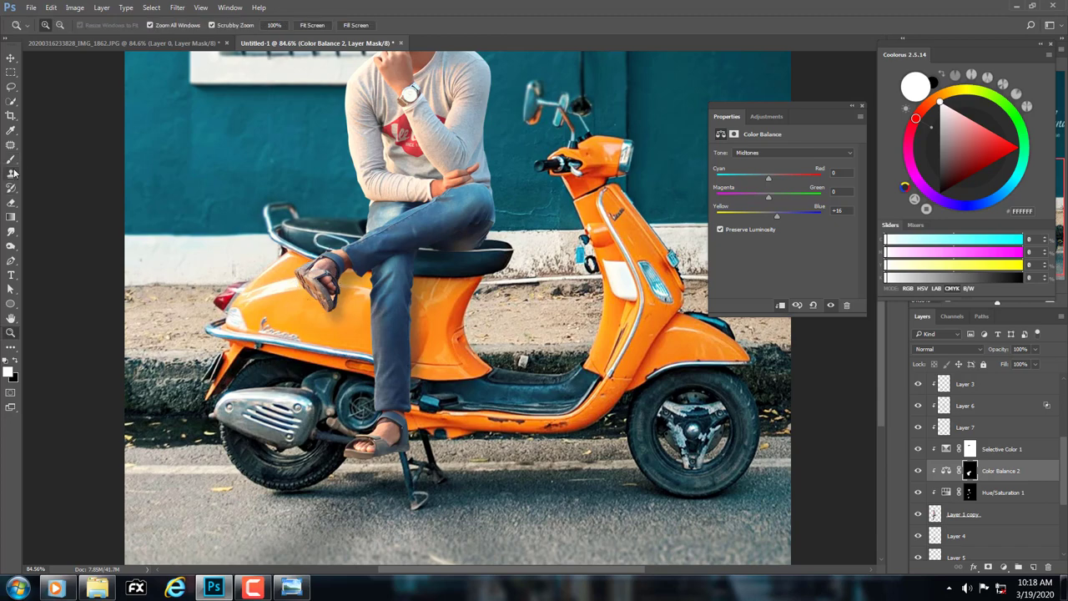
{"action": "key", "text": "b"}
{"action": "key", "text": "x"}
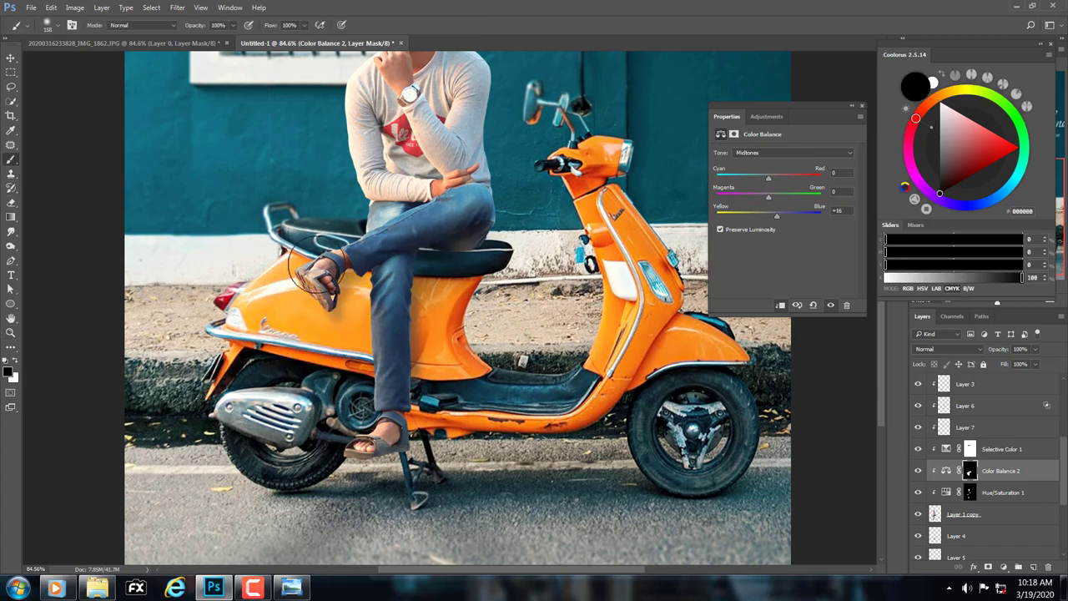
{"action": "key", "text": "x"}
{"action": "scroll", "coordinate": [409, 305], "scroll_direction": "up", "scroll_amount": 5}
{"action": "key", "text": "z"}
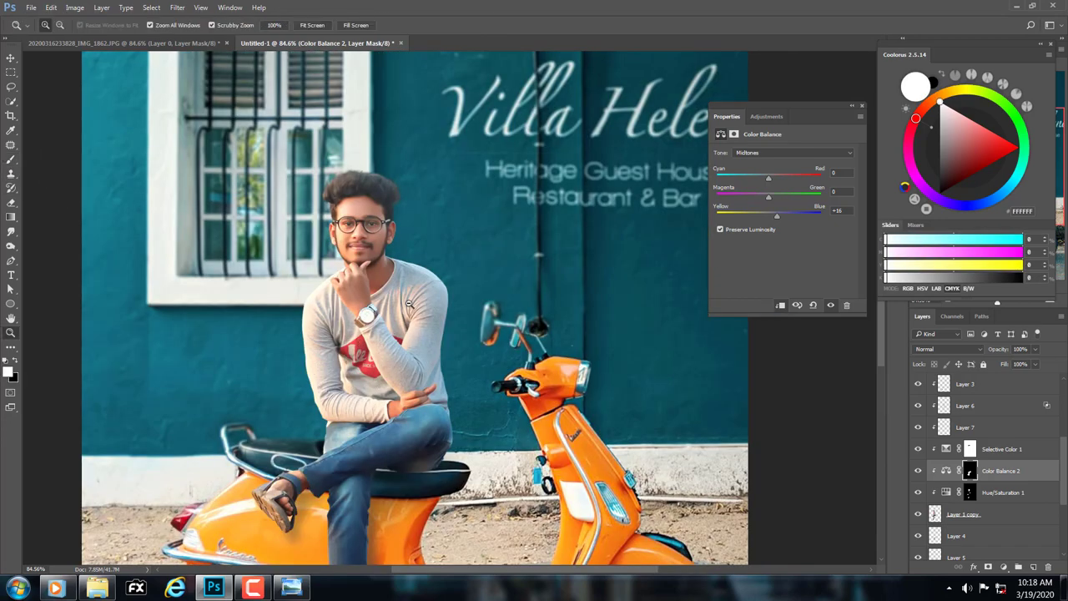
{"action": "left_click_drag", "start_coordinate": [408, 305], "coordinate": [359, 306]}
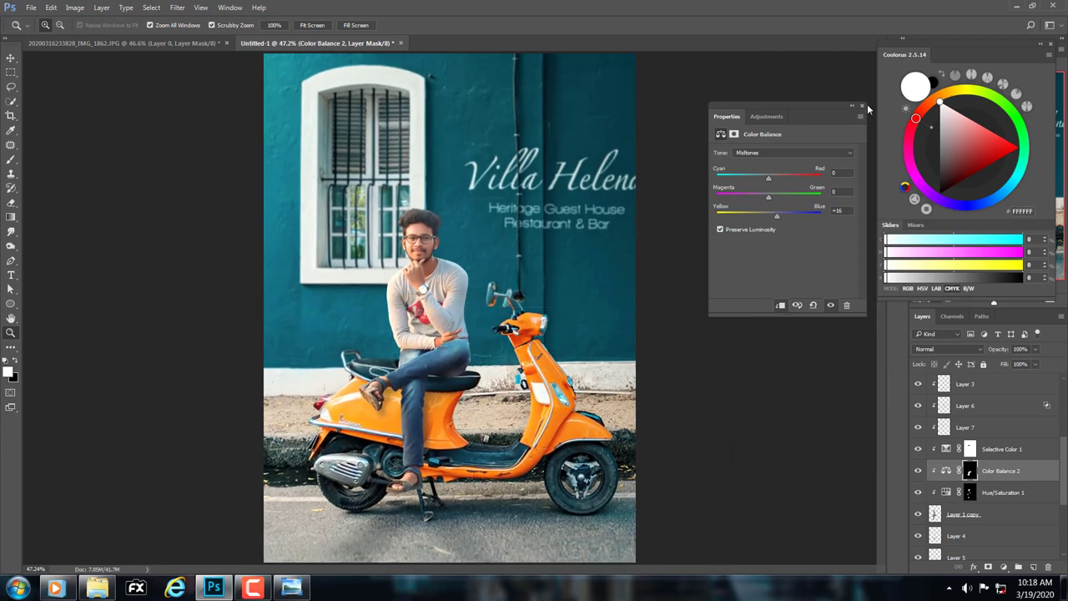
Step: Close Properties, zoom to the face and toggle a colour adjustment off and on to compare
{"action": "left_click", "coordinate": [861, 106]}
{"action": "right_click", "coordinate": [212, 343]}
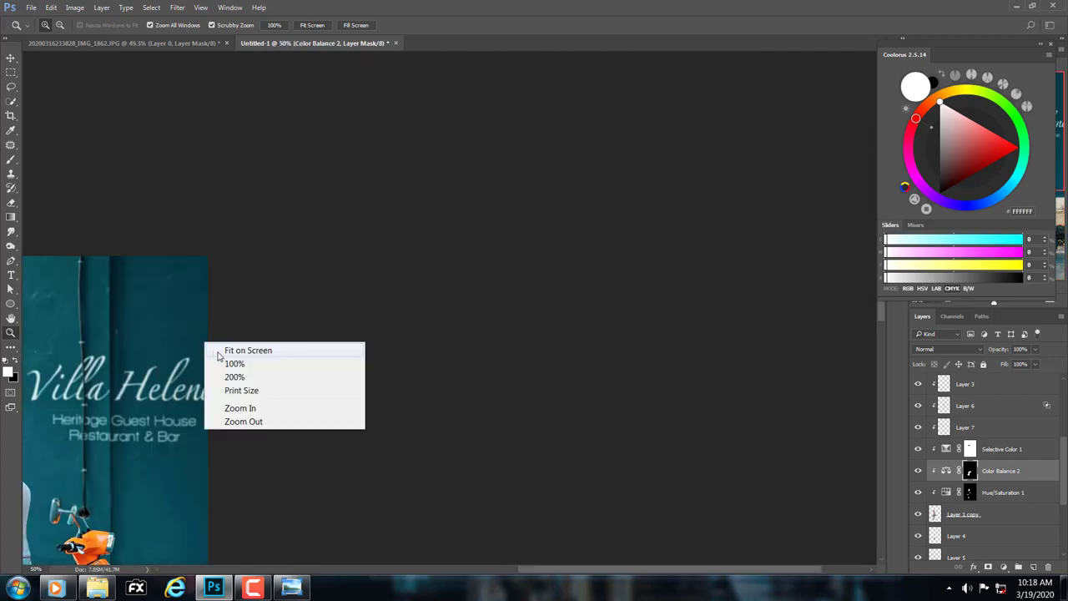
{"action": "left_click", "coordinate": [217, 351]}
{"action": "left_click_drag", "start_coordinate": [426, 284], "coordinate": [567, 307]}
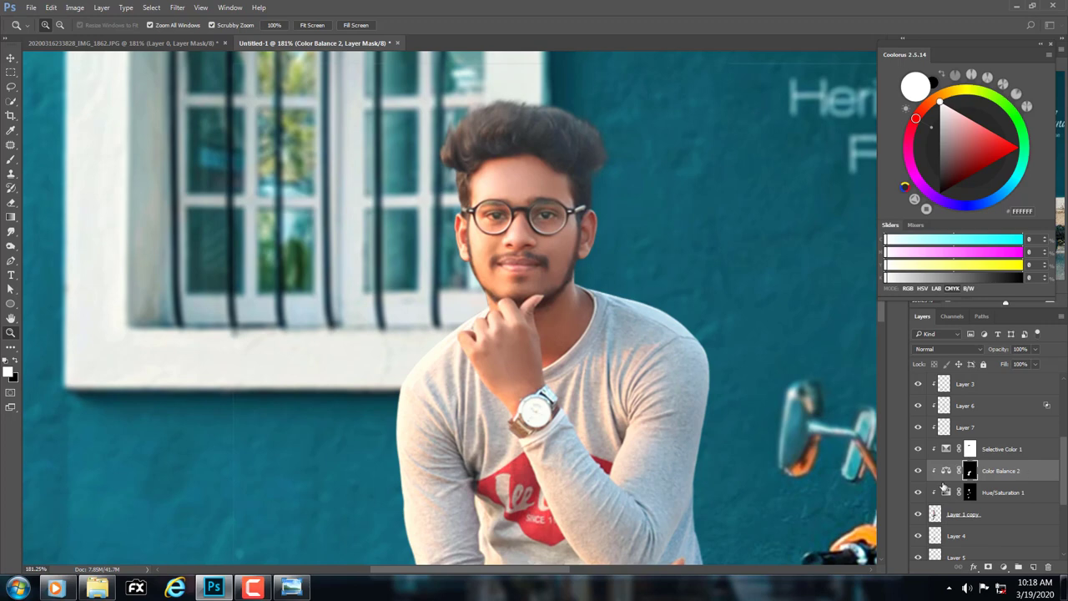
{"action": "left_click", "coordinate": [912, 494]}
{"action": "left_click", "coordinate": [912, 494]}
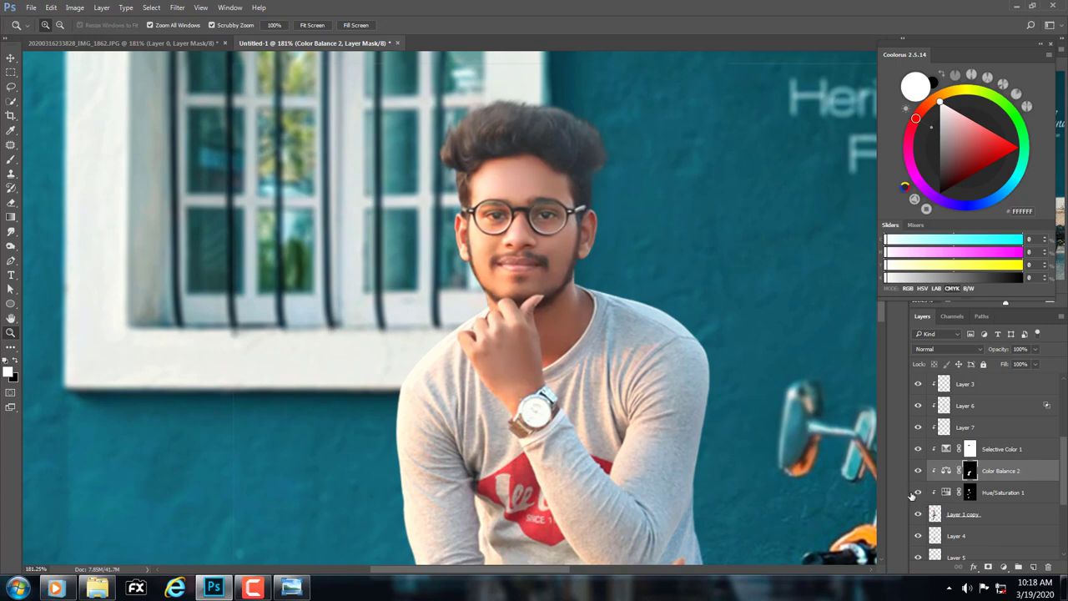
Step: Select the Hue/Saturation 1 mask with a black Brush at 13% flow
{"action": "left_click", "coordinate": [969, 494]}
{"action": "right_click", "coordinate": [11, 158]}
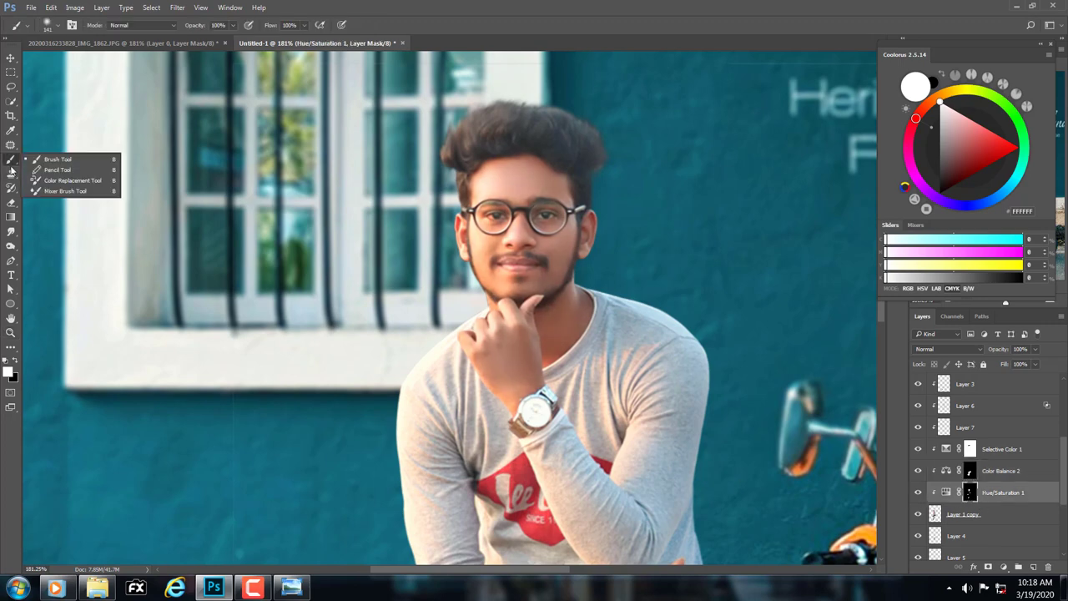
{"action": "left_click", "coordinate": [50, 156]}
{"action": "key", "text": "x"}
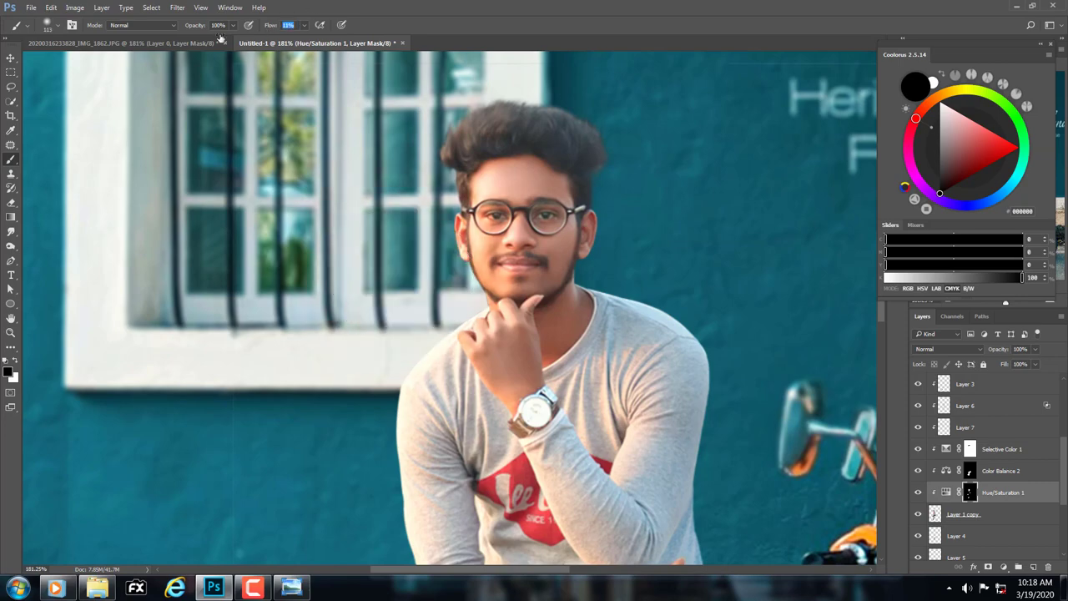
{"action": "type", "text": "13"}
{"action": "key", "text": "Return"}
{"action": "key", "text": "z"}
{"action": "key", "text": "ctrl+0"}
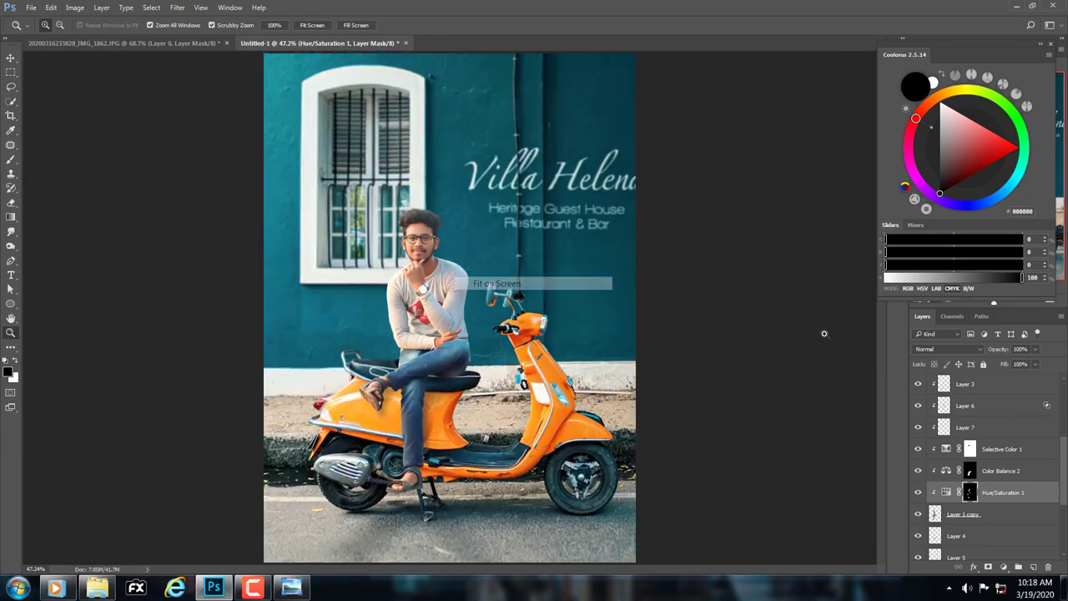
Step: Add a Levels layer above Color Balance 1, setting the Blue channel midtone to 1.03
{"action": "scroll", "coordinate": [1000, 402], "scroll_direction": "up", "scroll_amount": 3}
{"action": "scroll", "coordinate": [1011, 397], "scroll_direction": "up", "scroll_amount": 2}
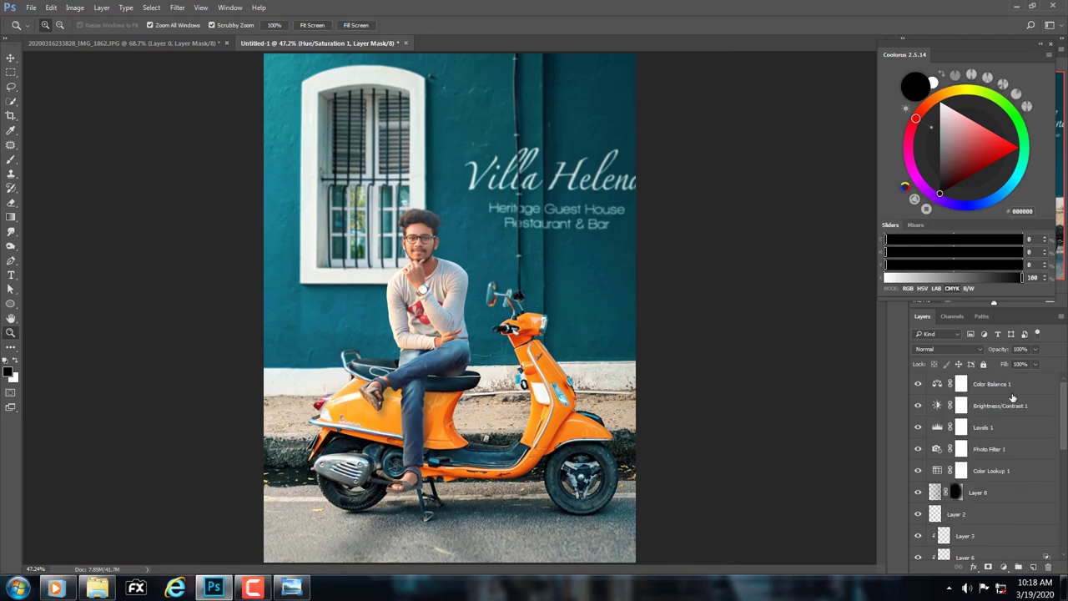
{"action": "left_click", "coordinate": [1011, 388]}
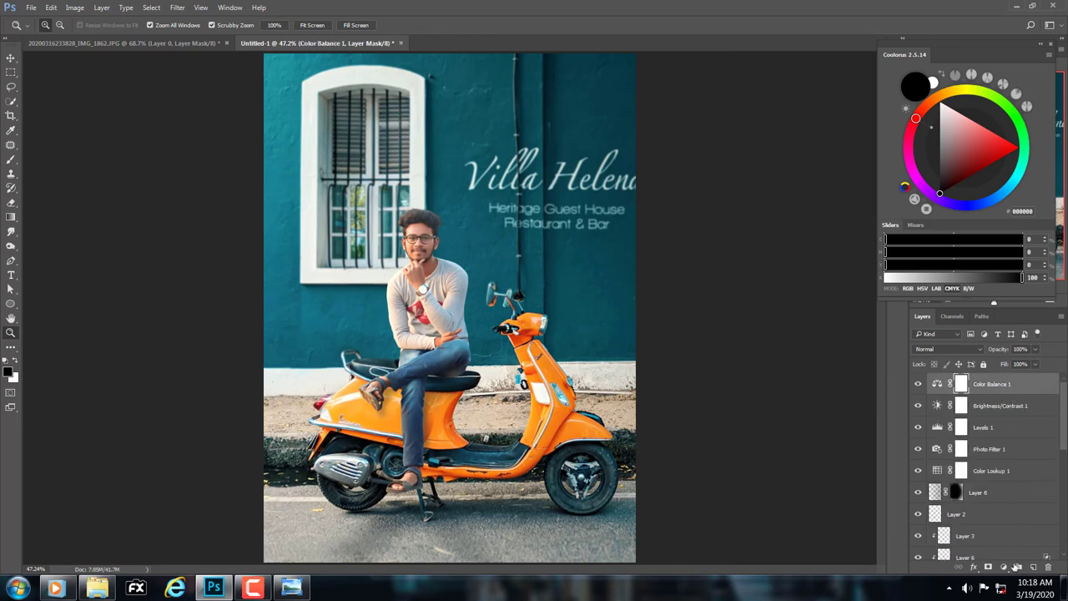
{"action": "left_click", "coordinate": [1004, 566]}
{"action": "left_click", "coordinate": [984, 366]}
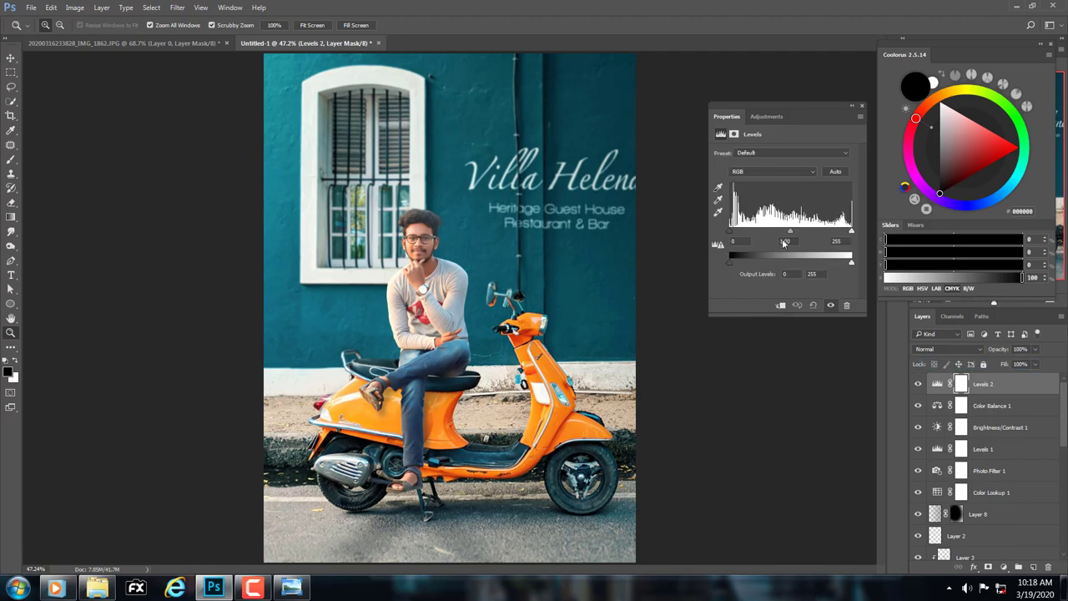
{"action": "left_click", "coordinate": [769, 171]}
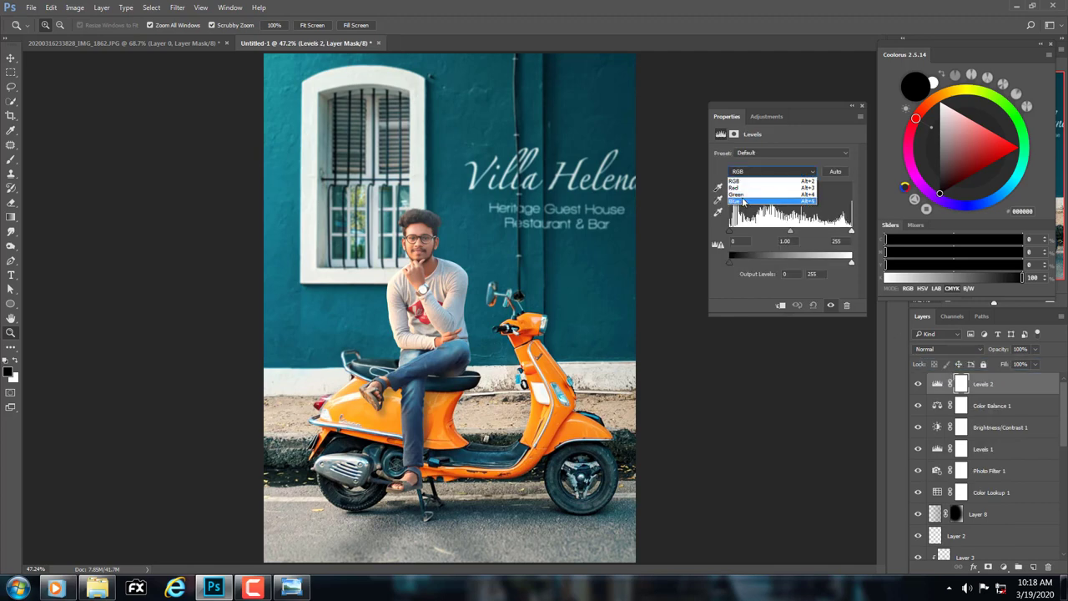
{"action": "left_click", "coordinate": [750, 201]}
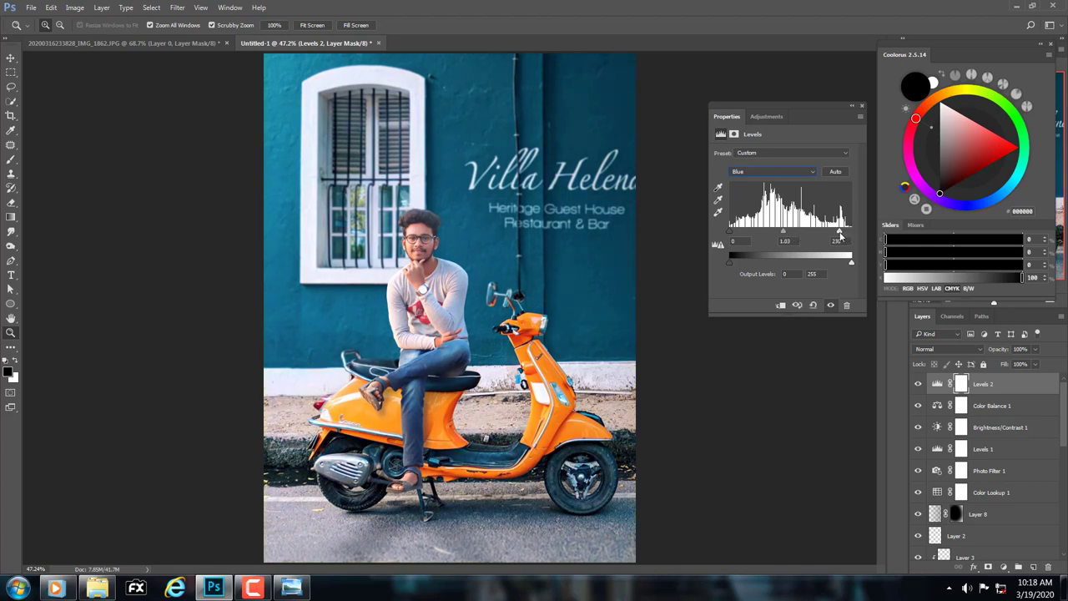
Step: Close the Levels settings and fit the whole photo on screen
{"action": "left_click_drag", "start_coordinate": [607, 281], "coordinate": [543, 298]}
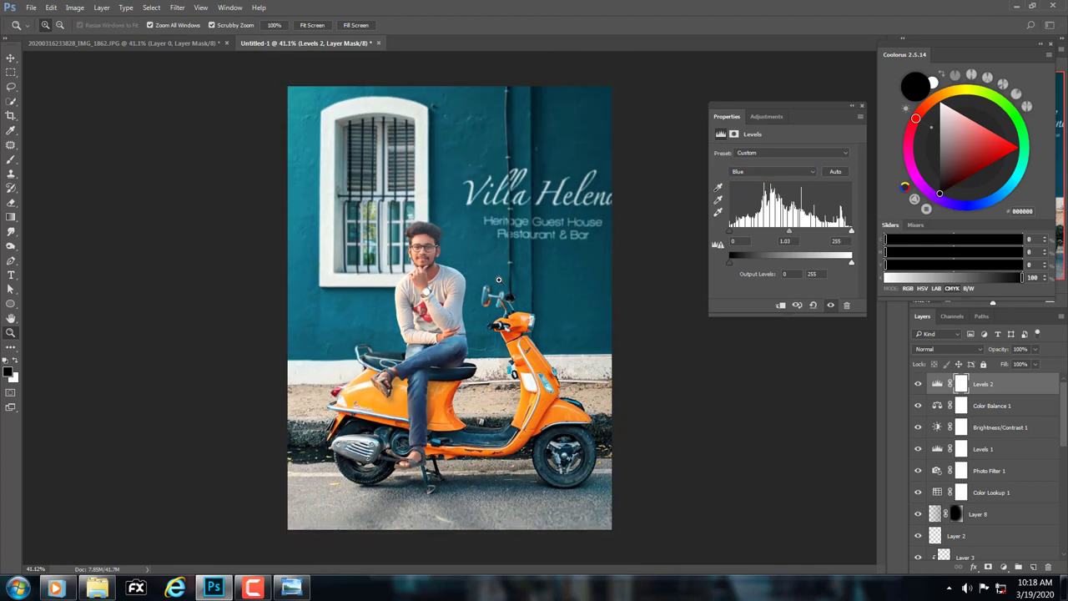
{"action": "right_click", "coordinate": [499, 279]}
{"action": "left_click", "coordinate": [521, 289]}
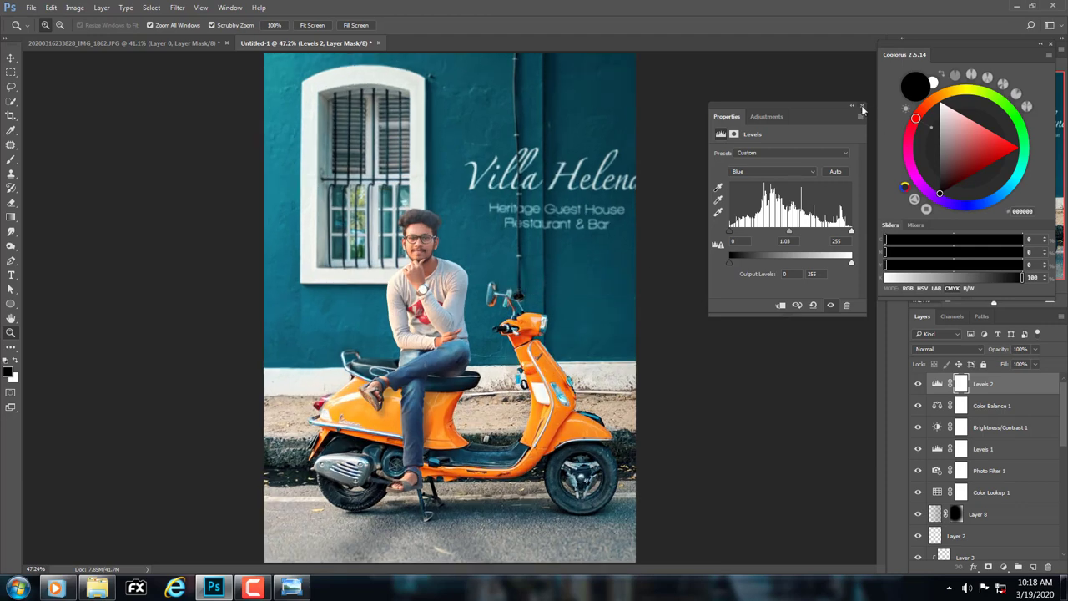
{"action": "left_click", "coordinate": [862, 106]}
{"action": "right_click", "coordinate": [156, 368]}
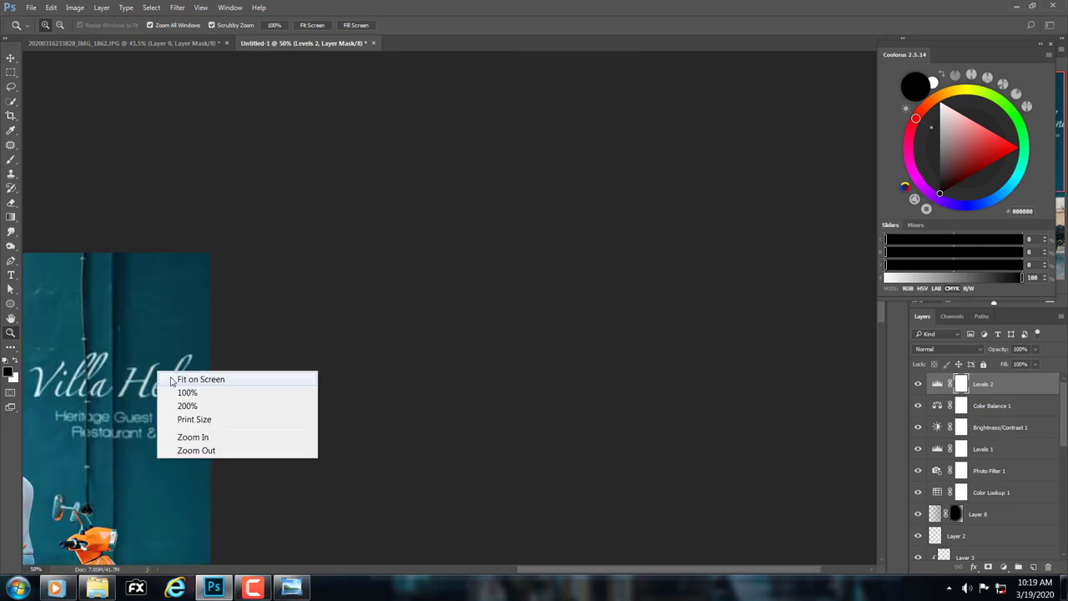
{"action": "left_click", "coordinate": [171, 381]}
{"action": "left_click", "coordinate": [1002, 566]}
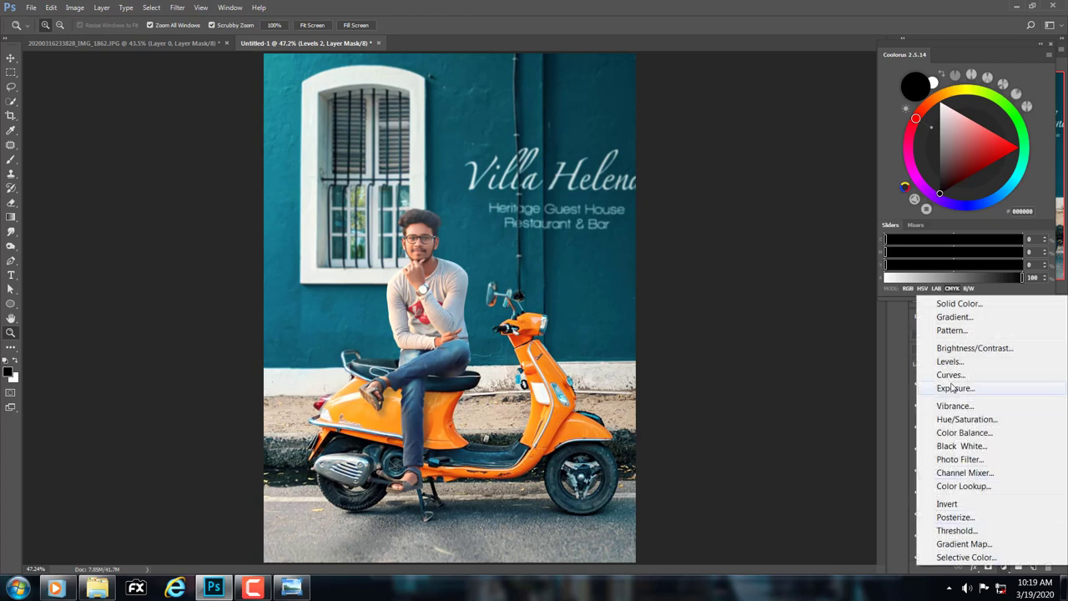
Step: Add a Brightness/Contrast layer at Brightness 5 and ready a black brush at 100% flow
{"action": "left_click", "coordinate": [989, 348]}
{"action": "left_click_drag", "start_coordinate": [782, 181], "coordinate": [785, 187]}
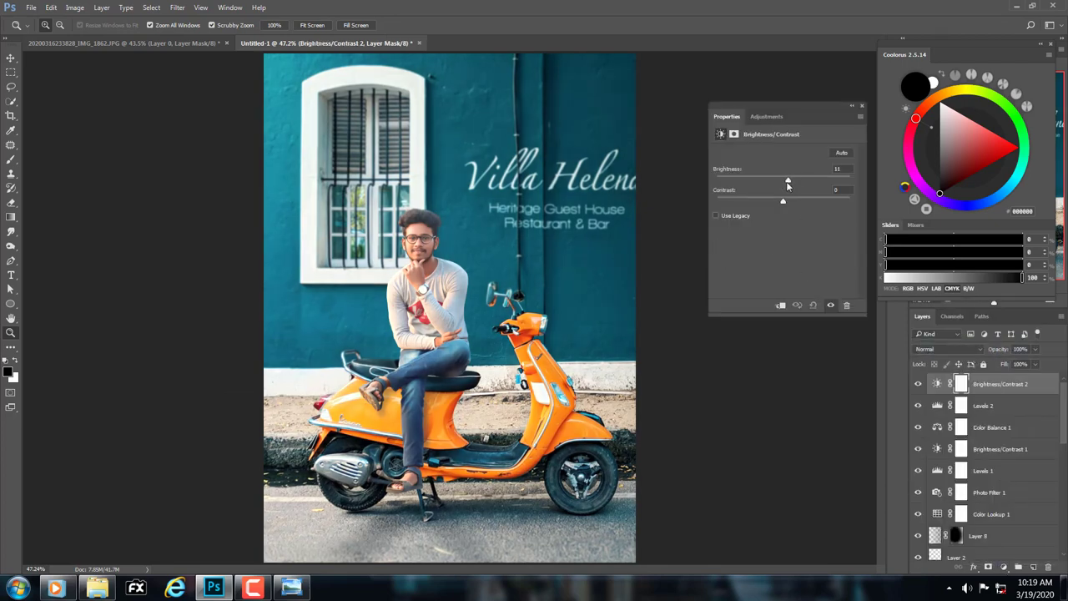
{"action": "right_click", "coordinate": [11, 159]}
{"action": "left_click", "coordinate": [58, 159]}
{"action": "key", "text": "x"}
{"action": "key", "text": "x"}
{"action": "scroll", "coordinate": [512, 286], "scroll_direction": "down", "scroll_amount": 2}
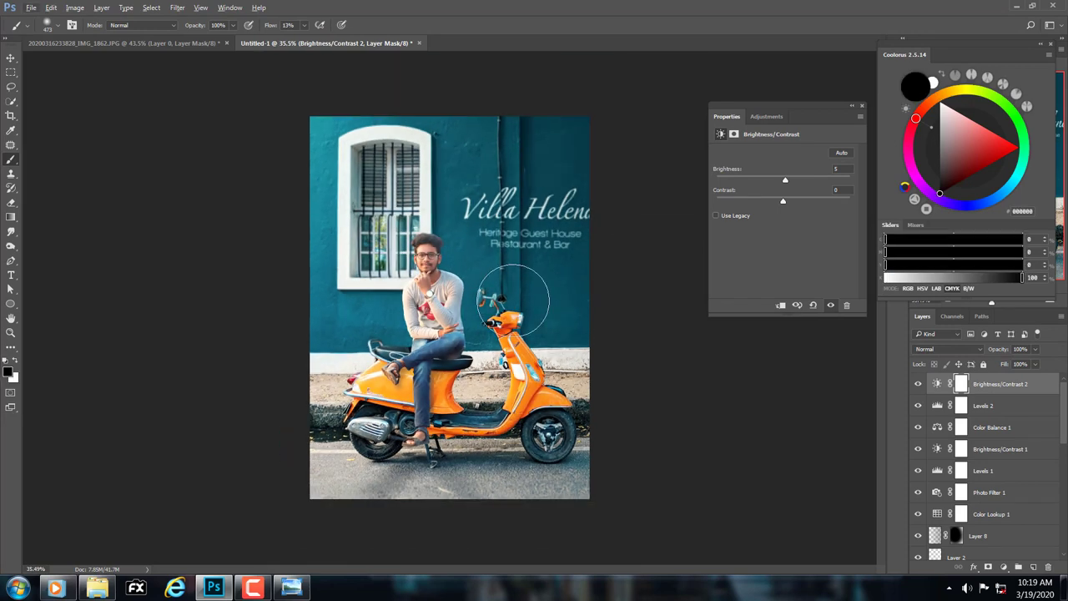
{"action": "left_click_drag", "start_coordinate": [272, 26], "coordinate": [359, 36]}
{"action": "type", "text": "100"}
Step: Mask the brightening off the upper-right wall, shrinking the brush to about 129
{"action": "left_click_drag", "start_coordinate": [576, 167], "coordinate": [547, 158]}
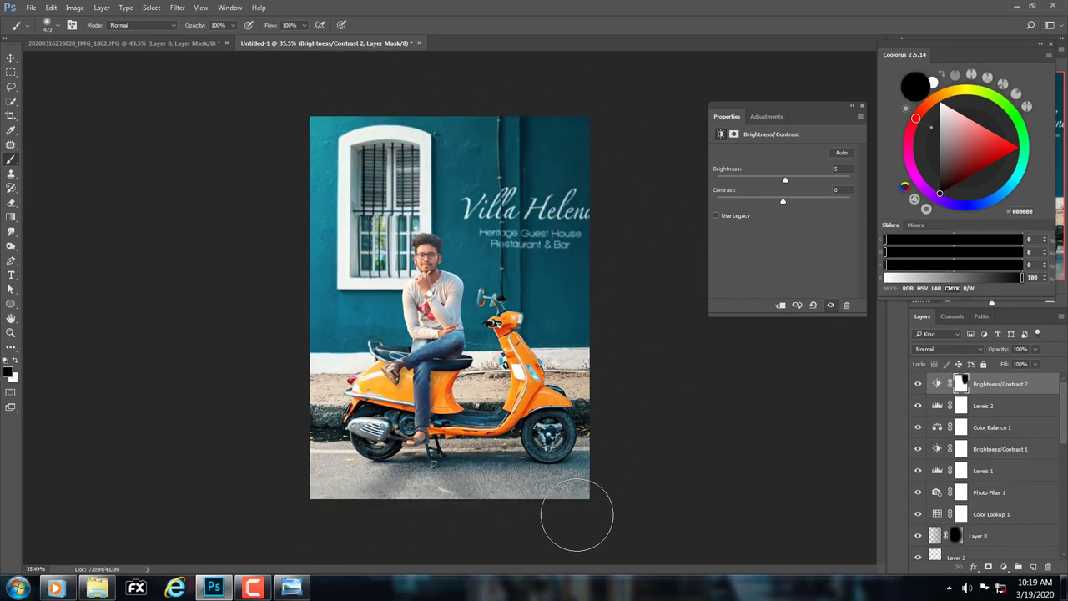
{"action": "right_click", "coordinate": [599, 357], "text": "alt"}
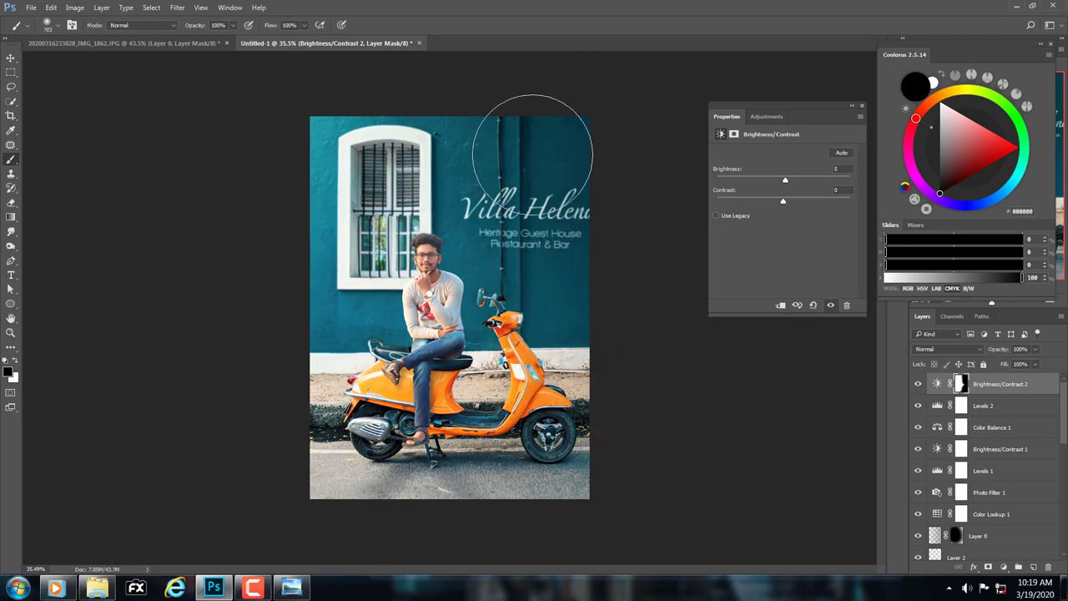
{"action": "right_click", "coordinate": [501, 333], "text": "alt"}
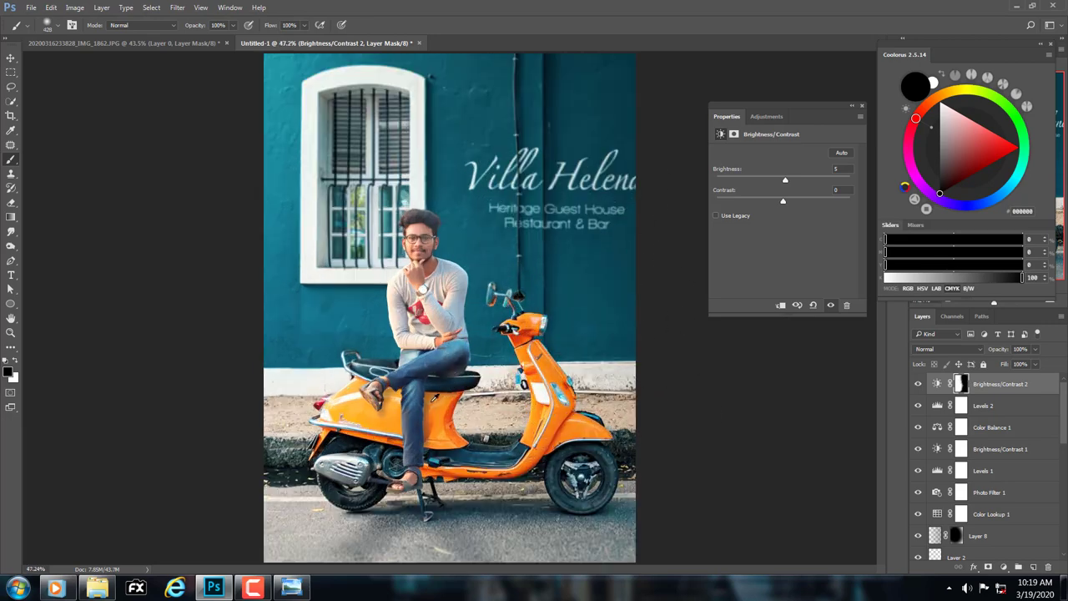
{"action": "scroll", "coordinate": [451, 365], "scroll_direction": "up", "scroll_amount": 5}
{"action": "right_click", "coordinate": [445, 358], "text": "alt"}
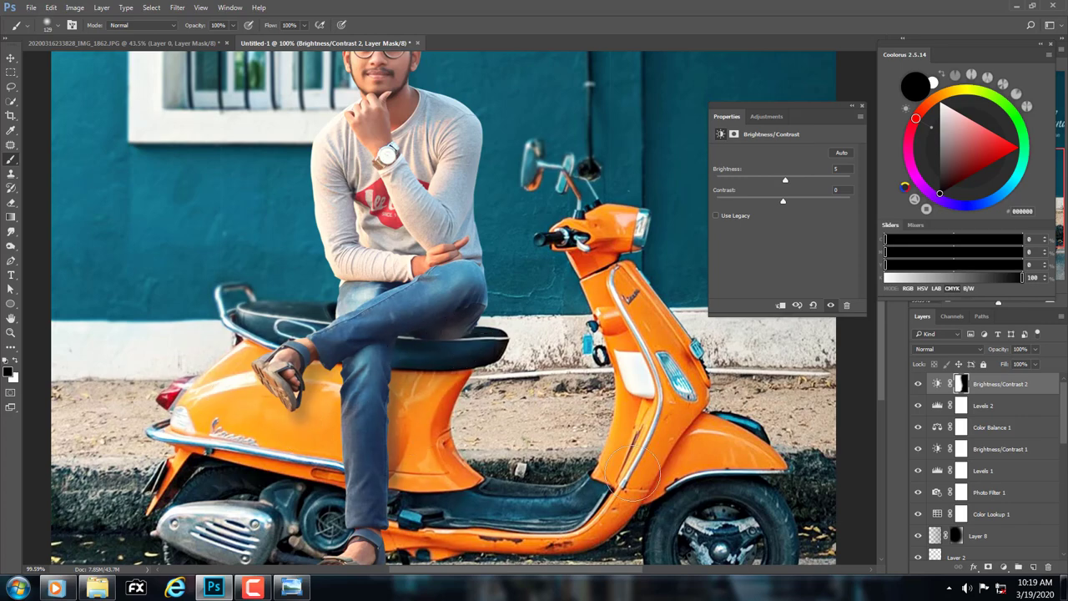
{"action": "key", "text": "z"}
{"action": "left_click_drag", "start_coordinate": [466, 308], "coordinate": [398, 307]}
{"action": "key", "text": "ctrl+0"}
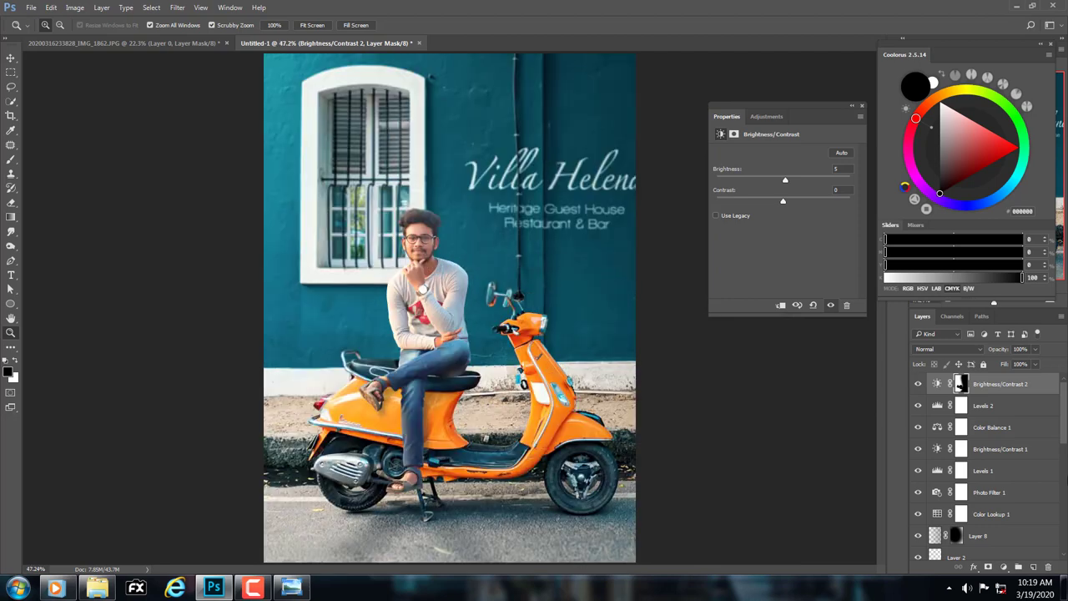
Step: Add a Selective Color adjustment targeting Blacks with Cyan +3 and Black +6
{"action": "left_click", "coordinate": [1003, 567]}
{"action": "left_click", "coordinate": [951, 561]}
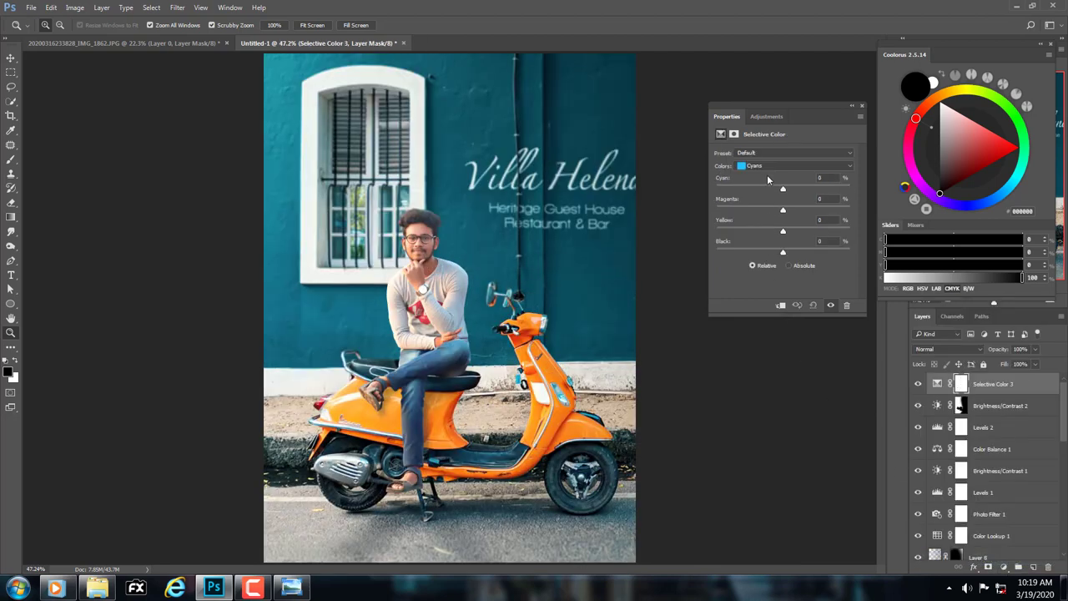
{"action": "left_click", "coordinate": [793, 165]}
{"action": "left_click", "coordinate": [760, 247]}
{"action": "left_click_drag", "start_coordinate": [783, 189], "coordinate": [794, 189]}
{"action": "left_click_drag", "start_coordinate": [782, 252], "coordinate": [792, 259]}
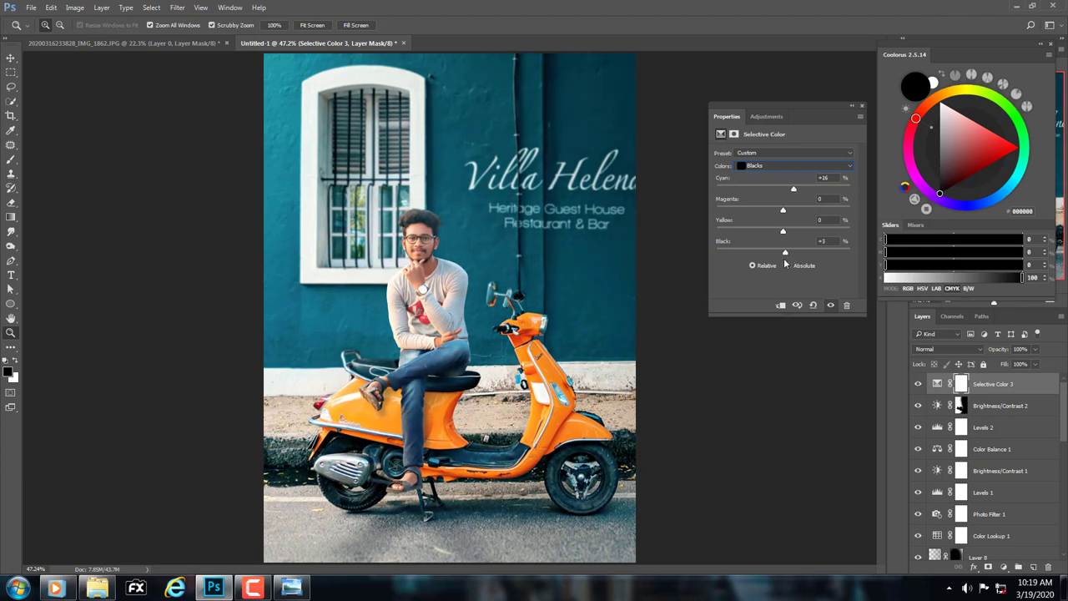
{"action": "left_click_drag", "start_coordinate": [375, 242], "coordinate": [613, 257]}
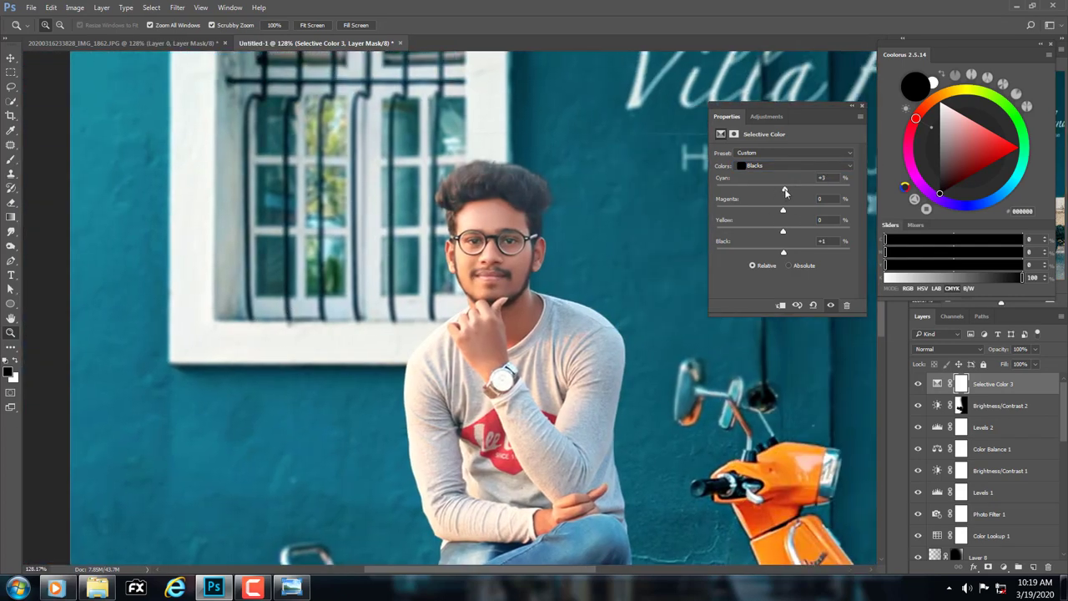
{"action": "left_click_drag", "start_coordinate": [790, 251], "coordinate": [787, 254]}
{"action": "key", "text": "ctrl+0"}
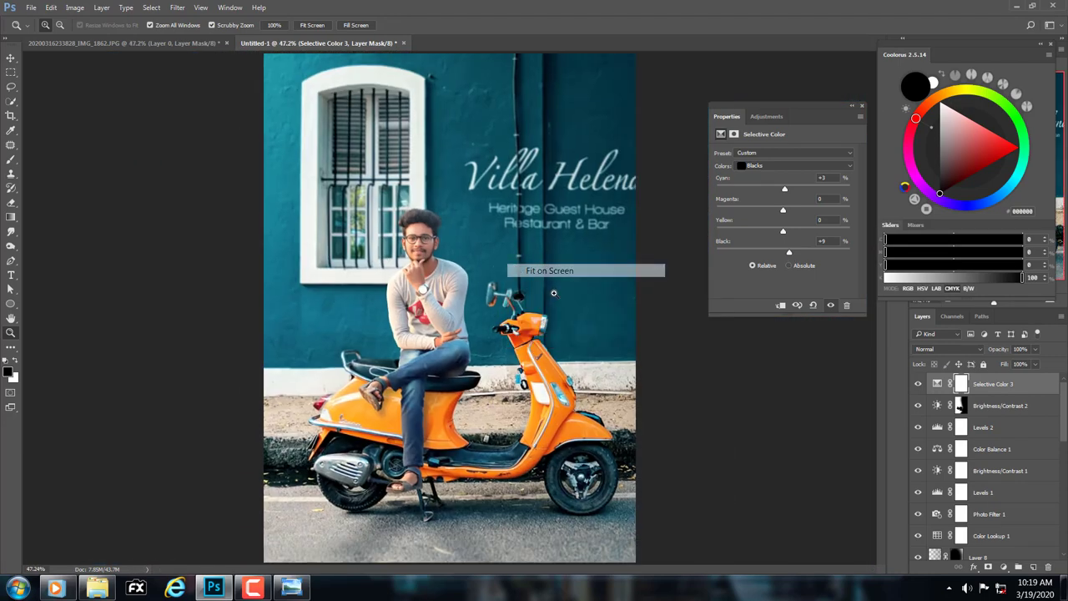
Step: Toggle the Selective Color layer off and on to compare before and after
{"action": "left_click", "coordinate": [916, 382]}
{"action": "left_click", "coordinate": [916, 382]}
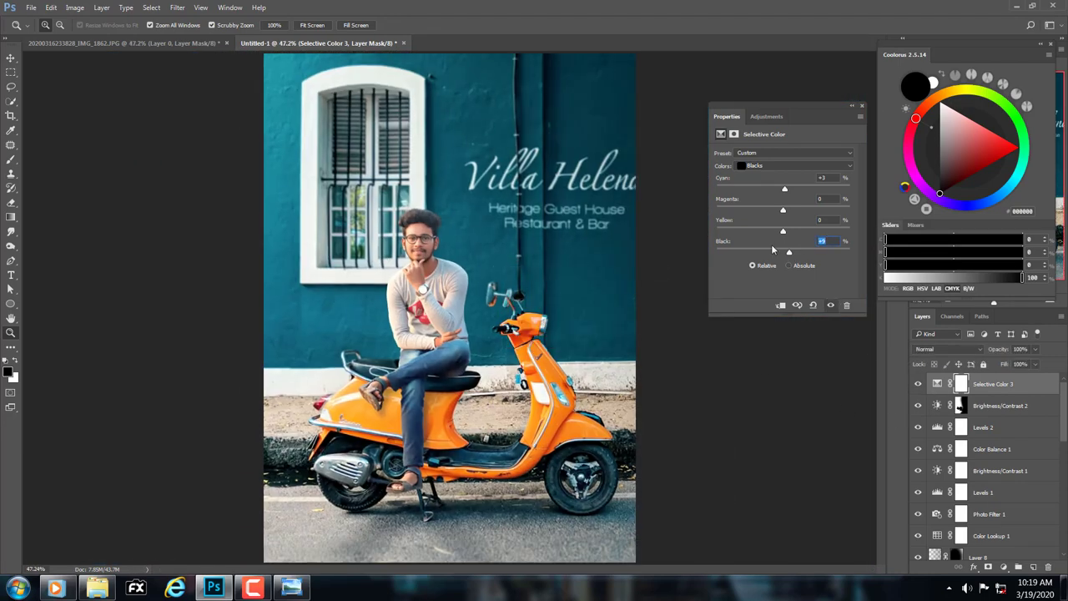
{"action": "right_click", "coordinate": [484, 269]}
{"action": "left_click", "coordinate": [919, 383]}
{"action": "left_click", "coordinate": [918, 383]}
Step: Pick the Brush tool, then stamp visible layers into Layer 9 and duplicate it as Layer 9 copy
{"action": "right_click", "coordinate": [10, 158]}
{"action": "left_click", "coordinate": [50, 159]}
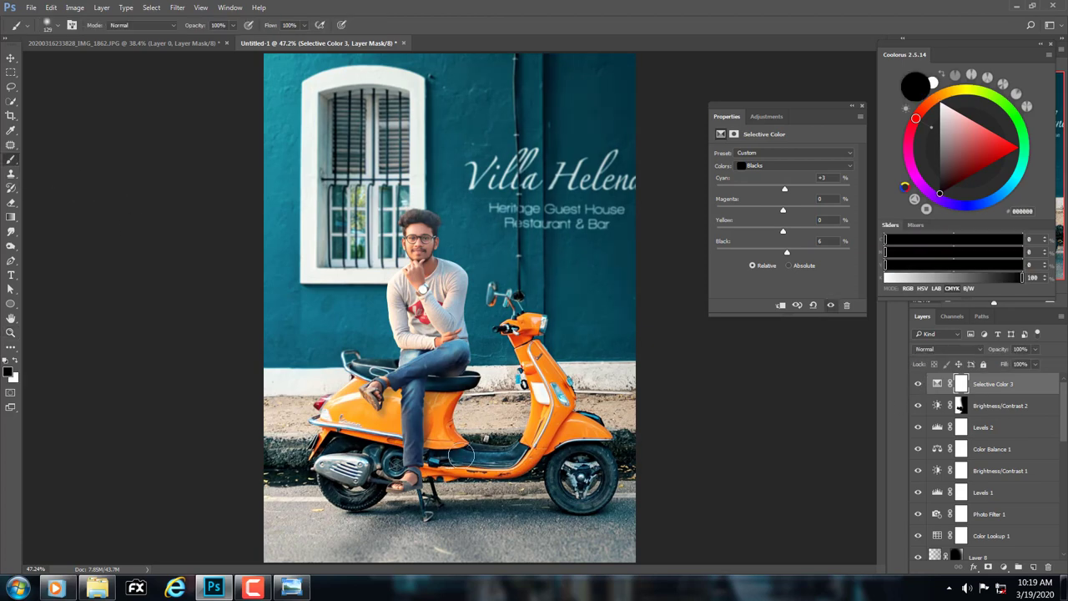
{"action": "left_click_drag", "start_coordinate": [531, 473], "coordinate": [542, 473]}
{"action": "left_click_drag", "start_coordinate": [456, 365], "coordinate": [488, 364]}
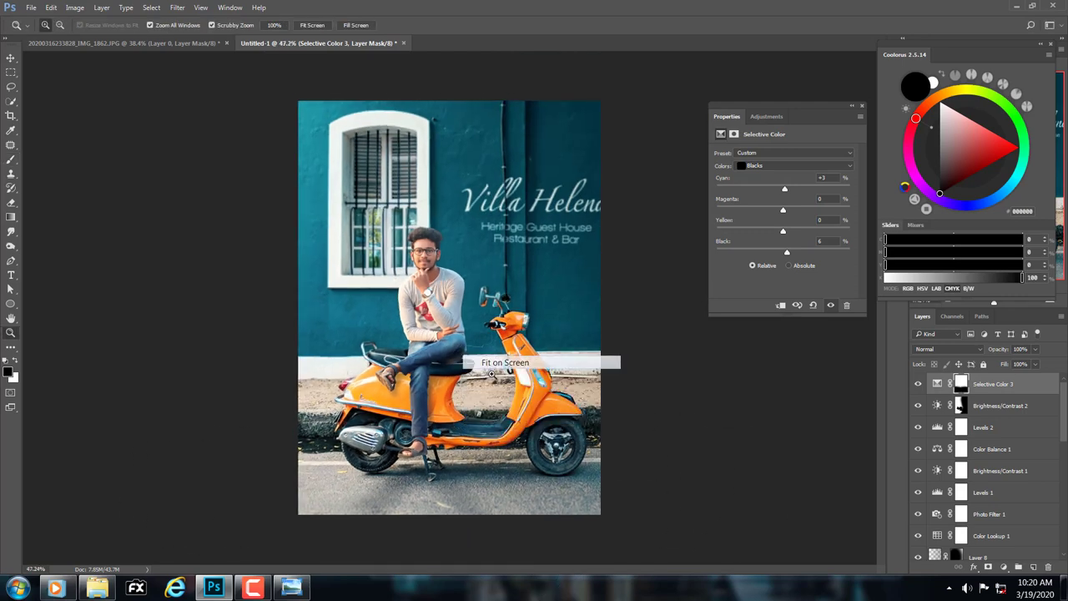
{"action": "key", "text": "ctrl+shift+alt+e"}
{"action": "key", "text": "ctrl+j"}
Step: Convert Layer 9 copy to a smart object and apply a Camera Raw Filter to it
{"action": "right_click", "coordinate": [1020, 378]}
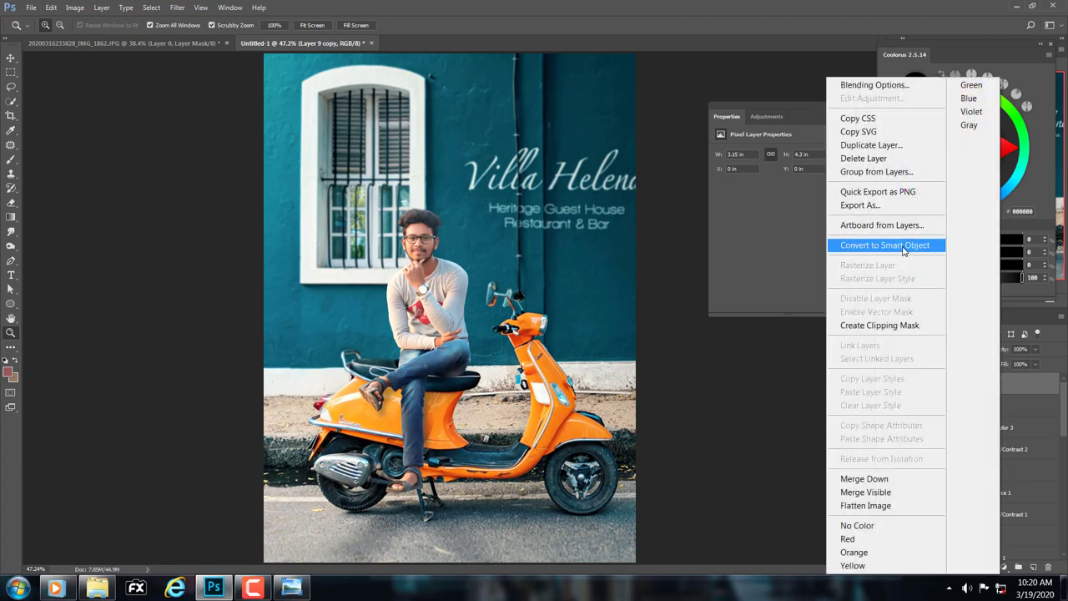
{"action": "left_click", "coordinate": [884, 244]}
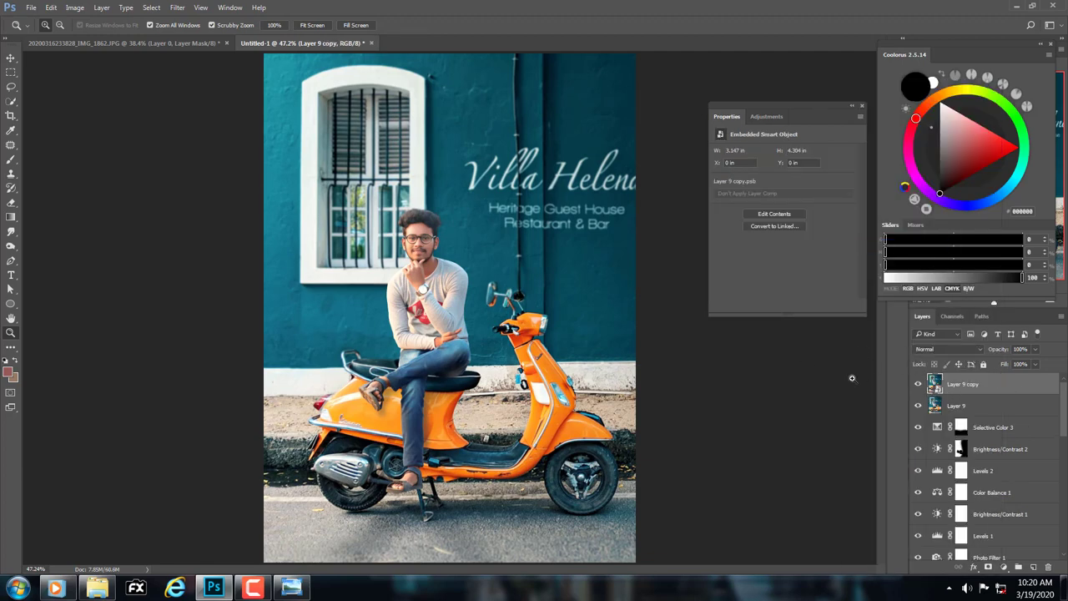
{"action": "left_click", "coordinate": [177, 8]}
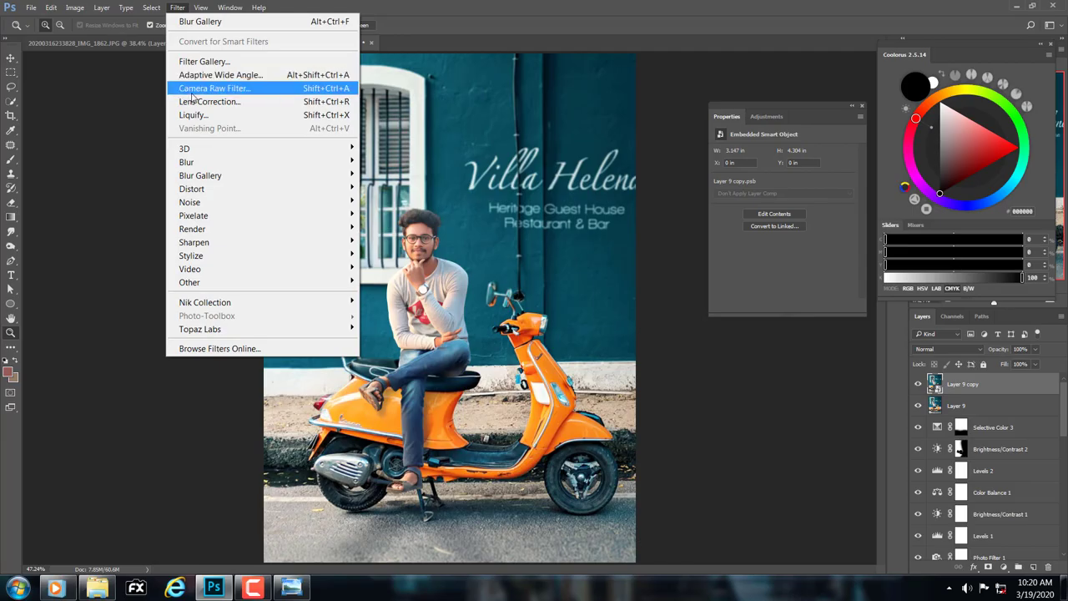
{"action": "left_click", "coordinate": [205, 92]}
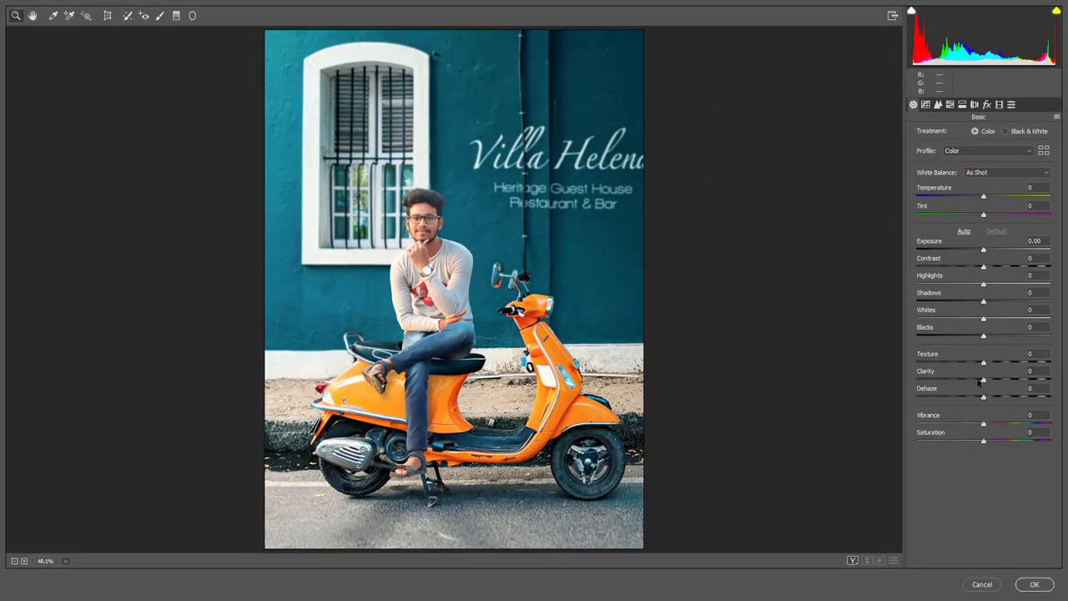
Step: Raise clarity and vibrance; set Highlights -15, Shadows +17, Whites -4, Blacks -8, Temperature +2, Tint +7
{"action": "mouse_move", "coordinate": [987, 382]}
{"action": "left_mouse_down"}
{"action": "mouse_move", "coordinate": [1009, 385]}
{"action": "mouse_move", "coordinate": [999, 387]}
{"action": "mouse_move", "coordinate": [989, 361]}
{"action": "left_mouse_up"}
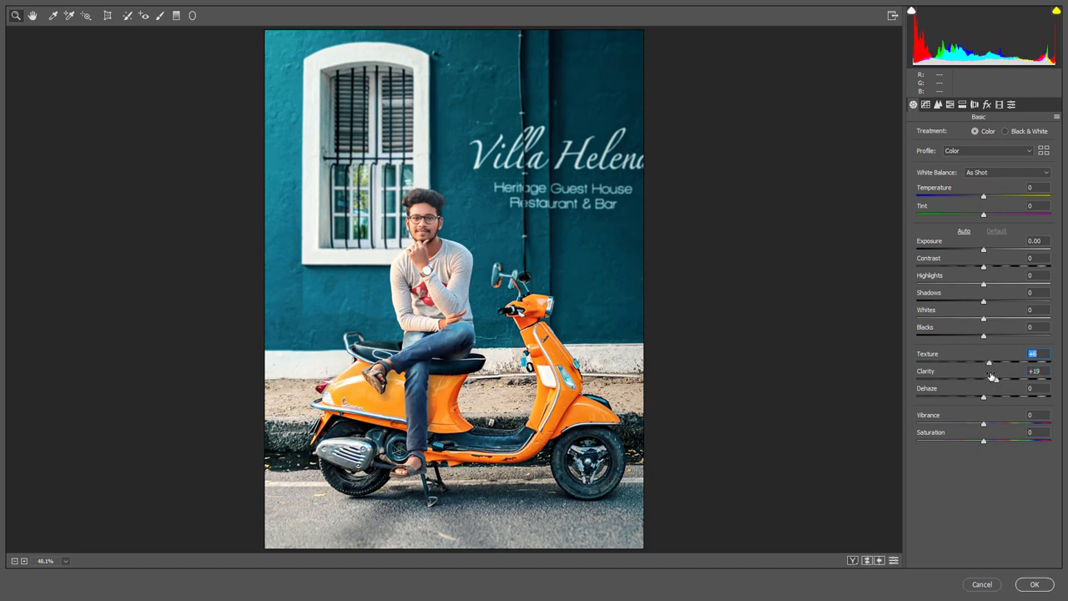
{"action": "mouse_move", "coordinate": [982, 426]}
{"action": "left_mouse_down"}
{"action": "mouse_move", "coordinate": [1005, 426]}
{"action": "mouse_move", "coordinate": [995, 425]}
{"action": "left_mouse_up"}
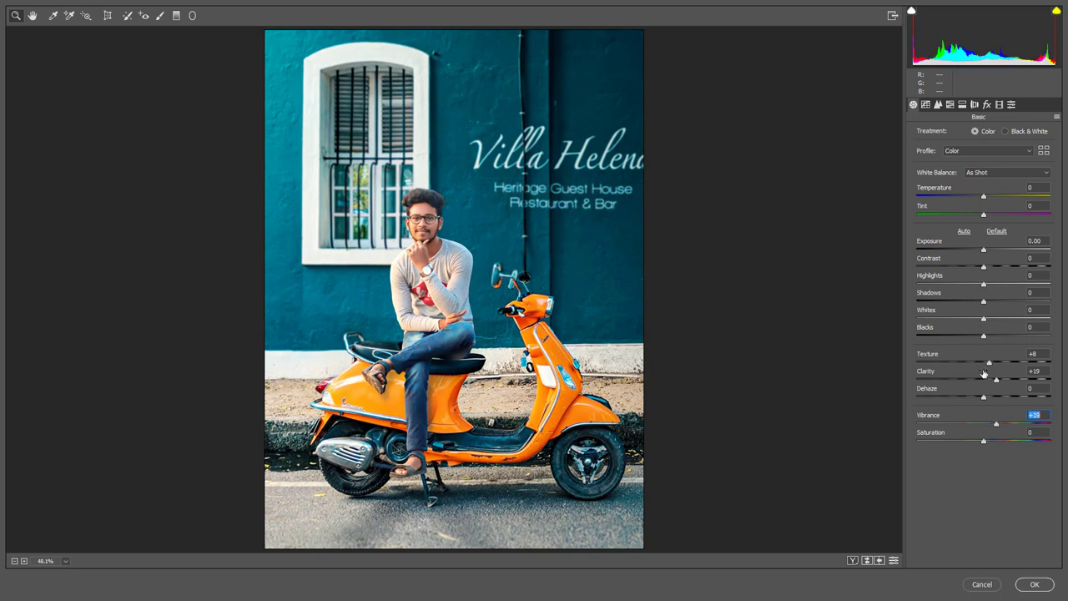
{"action": "mouse_move", "coordinate": [989, 318]}
{"action": "left_mouse_down"}
{"action": "mouse_move", "coordinate": [976, 319]}
{"action": "mouse_move", "coordinate": [978, 337]}
{"action": "mouse_move", "coordinate": [994, 301]}
{"action": "mouse_move", "coordinate": [975, 284]}
{"action": "left_mouse_up"}
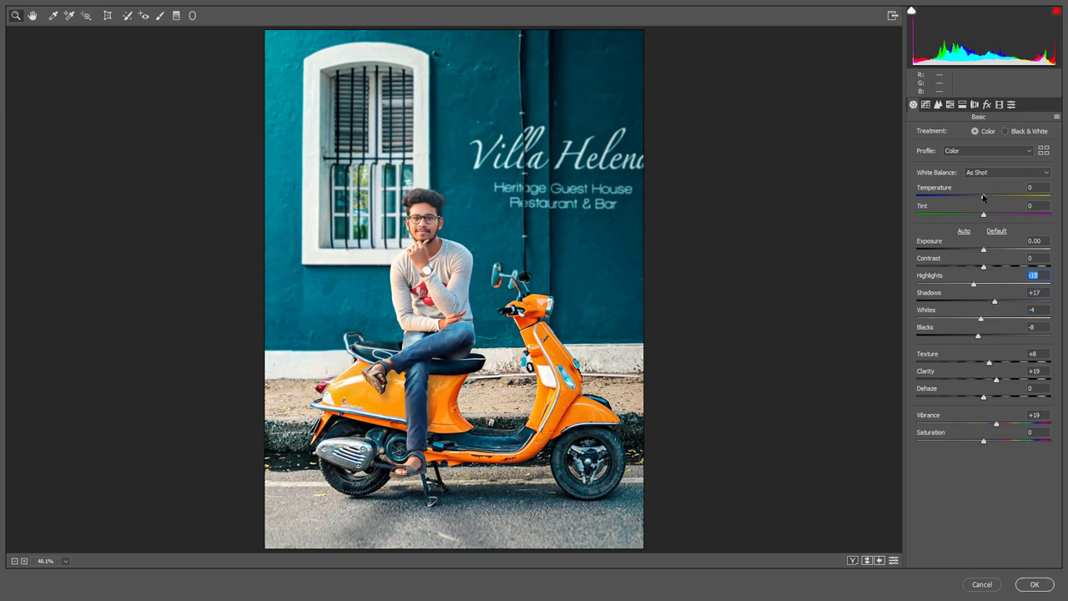
{"action": "left_click_drag", "start_coordinate": [983, 196], "coordinate": [984, 207]}
{"action": "left_click_drag", "start_coordinate": [982, 216], "coordinate": [989, 229]}
Step: In Detail, set sharpening Amount to 36 and luminance noise reduction to 14
{"action": "left_click", "coordinate": [938, 104]}
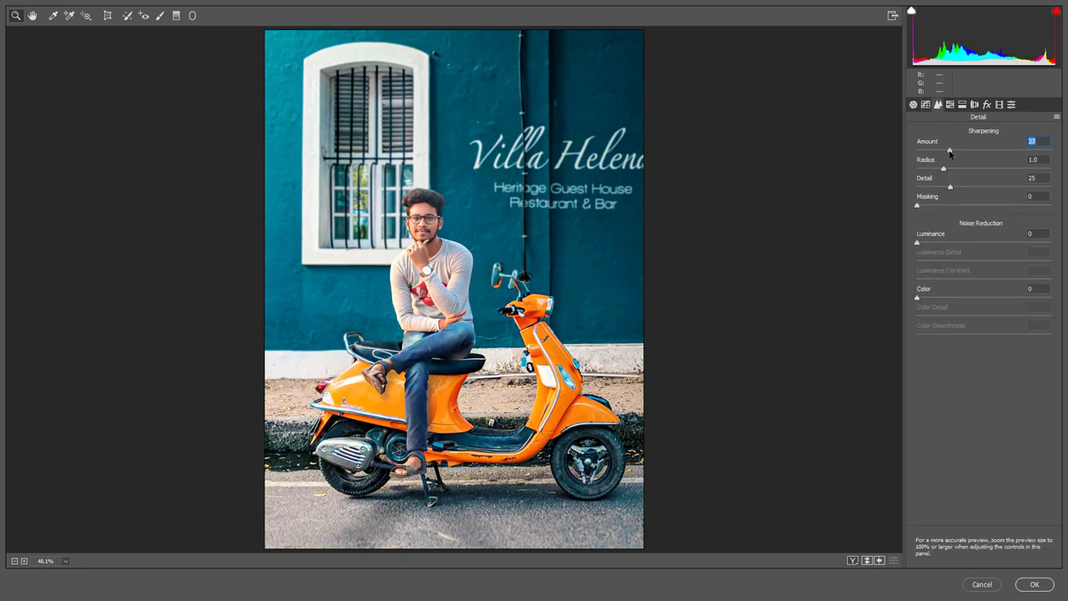
{"action": "left_click_drag", "start_coordinate": [949, 153], "coordinate": [948, 155]}
{"action": "left_click_drag", "start_coordinate": [932, 245], "coordinate": [935, 244]}
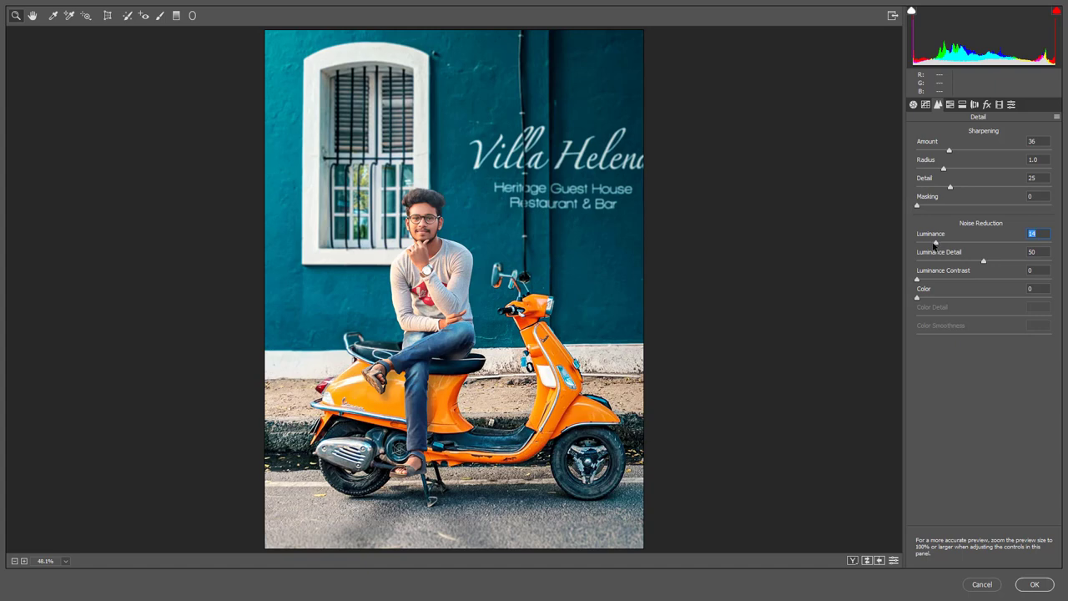
Step: In HSL, shift Blues hue to -13, boost Blues saturation, and lift Oranges luminance to +3
{"action": "left_click", "coordinate": [949, 104]}
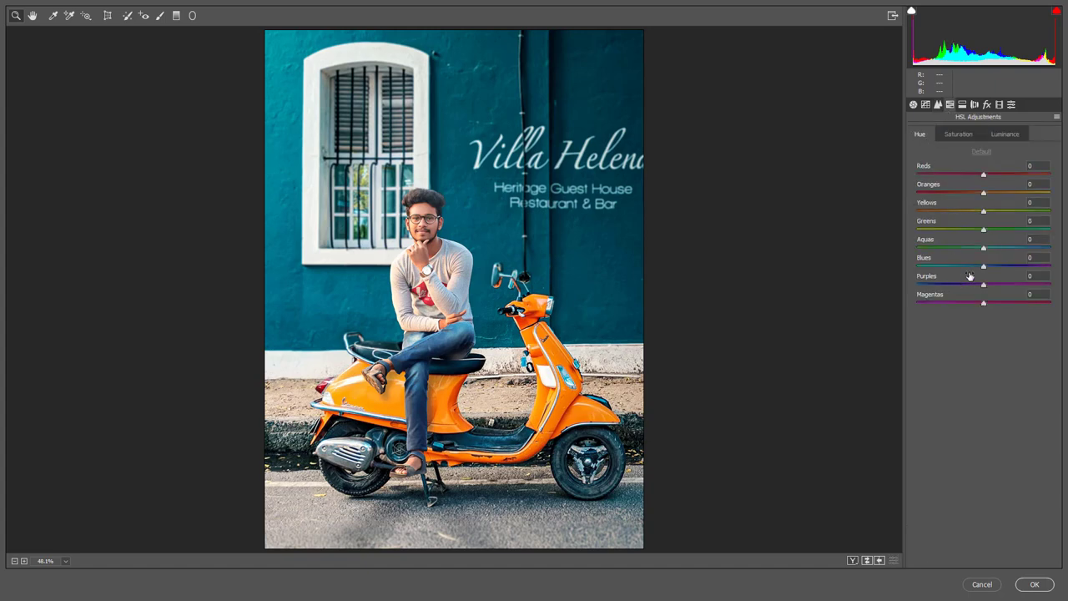
{"action": "left_click_drag", "start_coordinate": [984, 266], "coordinate": [977, 267]}
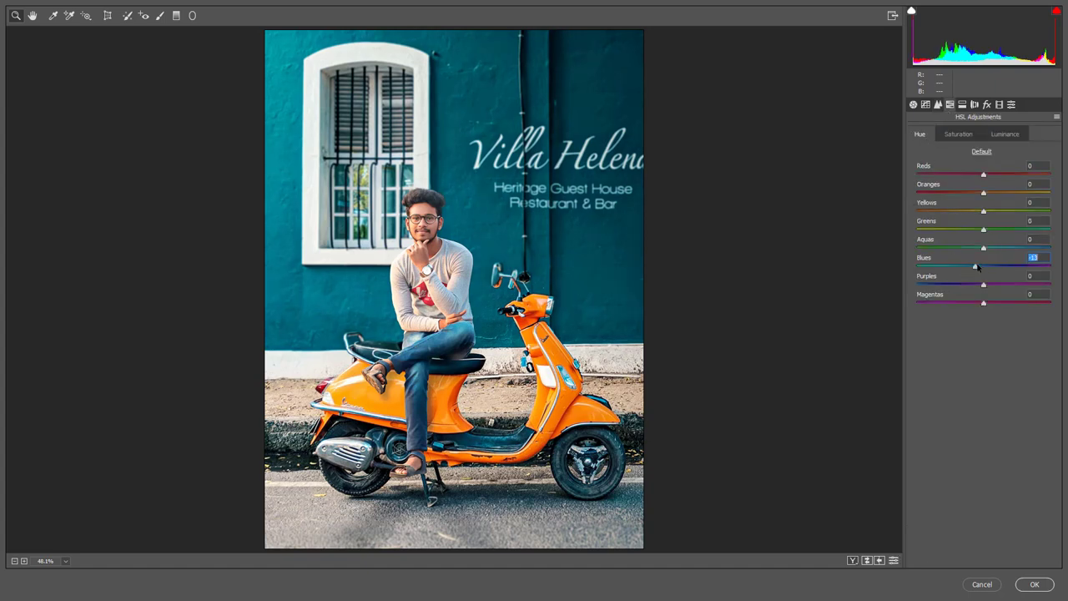
{"action": "left_click", "coordinate": [965, 131]}
{"action": "left_click_drag", "start_coordinate": [982, 266], "coordinate": [990, 267]}
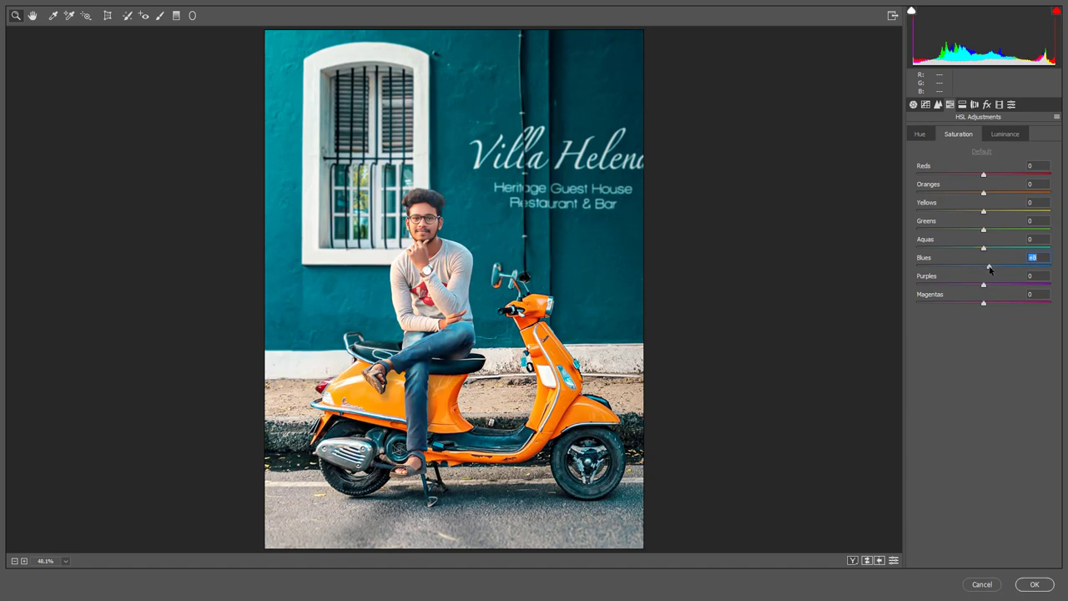
{"action": "left_click", "coordinate": [1002, 137]}
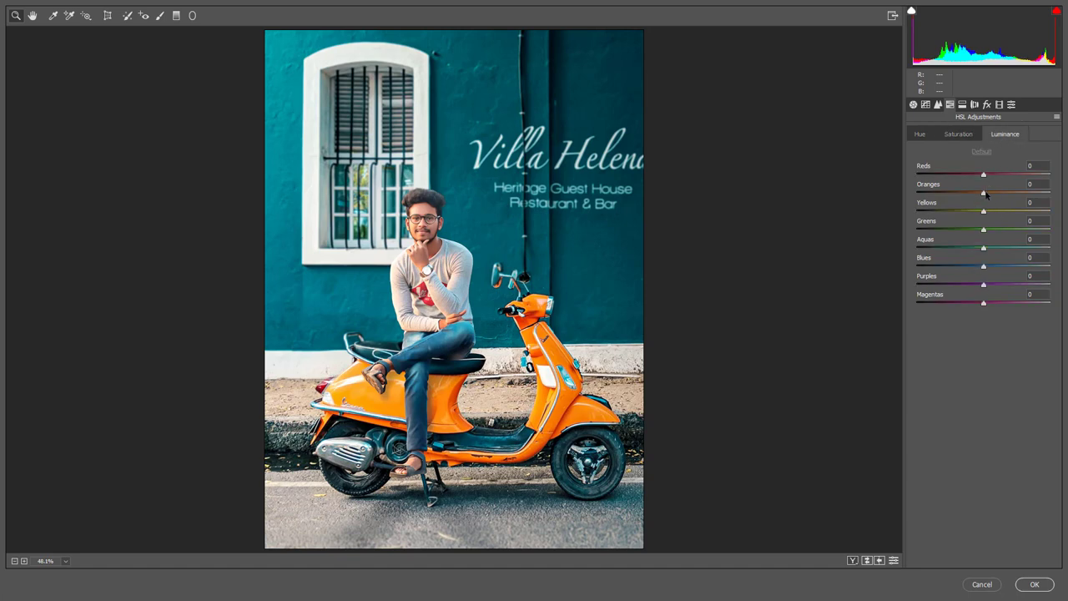
{"action": "left_click_drag", "start_coordinate": [985, 192], "coordinate": [989, 174]}
Step: Set Blue Primary Hue -5/Saturation +32, Green Primary Hue/Saturation -3, lower Red saturation, and highlight hue 203
{"action": "left_click", "coordinate": [998, 105]}
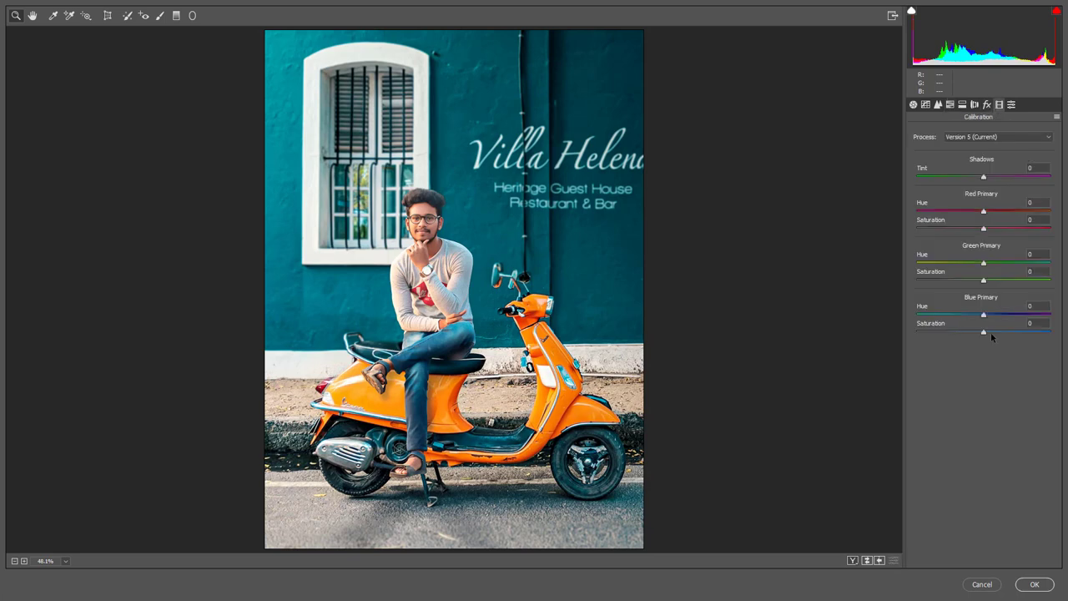
{"action": "left_click_drag", "start_coordinate": [983, 314], "coordinate": [1015, 334]}
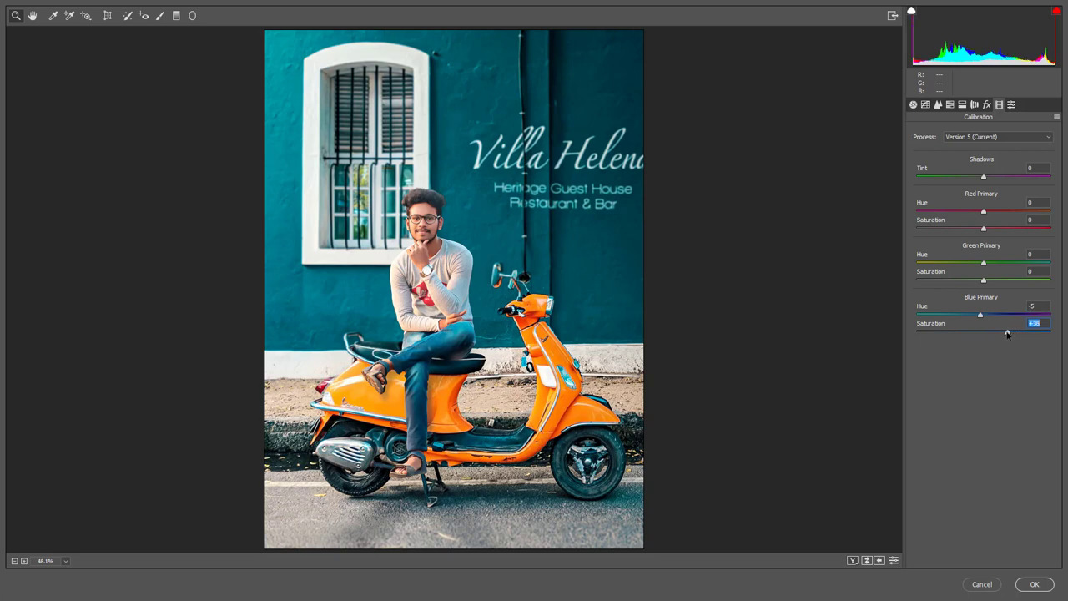
{"action": "left_click_drag", "start_coordinate": [982, 282], "coordinate": [969, 283]}
{"action": "left_click", "coordinate": [993, 263]}
{"action": "left_click_drag", "start_coordinate": [968, 264], "coordinate": [981, 267]}
{"action": "left_click_drag", "start_coordinate": [983, 228], "coordinate": [981, 229]}
{"action": "left_click", "coordinate": [962, 105]}
{"action": "left_click", "coordinate": [992, 149]}
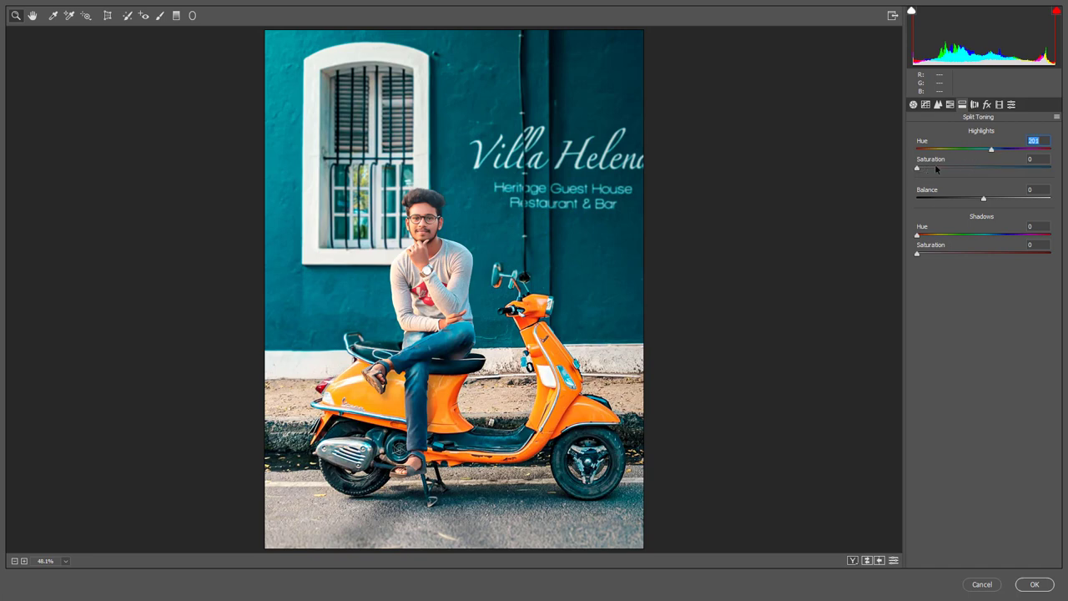
Step: Add slight highlight saturation and a saturated split-toning shadow tint at hue 246
{"action": "left_click", "coordinate": [923, 167]}
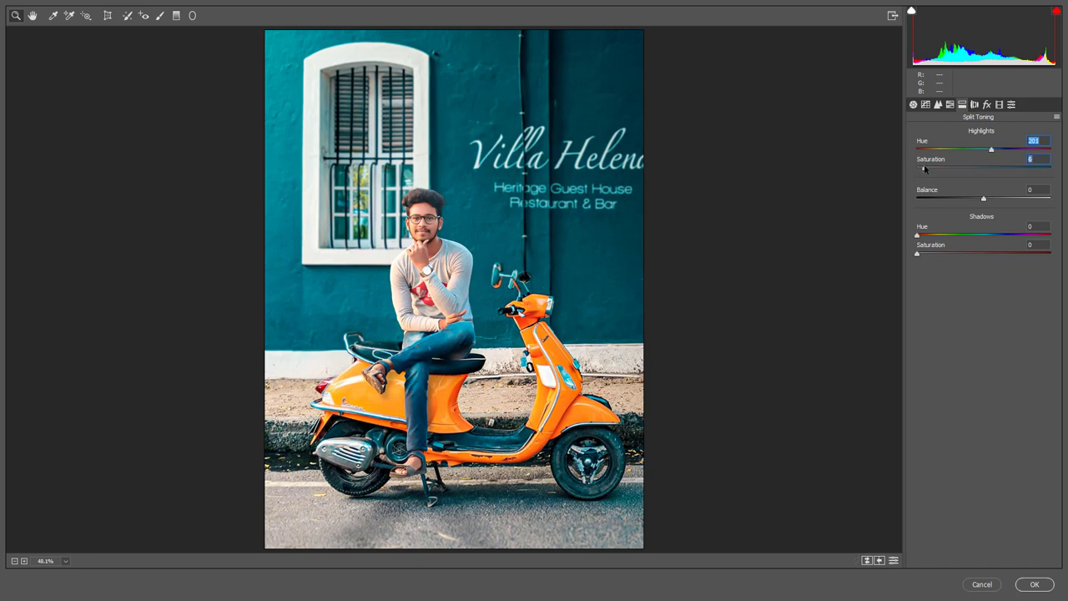
{"action": "left_click", "coordinate": [959, 234]}
{"action": "left_click", "coordinate": [923, 253]}
{"action": "left_click_drag", "start_coordinate": [960, 235], "coordinate": [1008, 235]}
Step: Add a soft -21 Paint Overlay post-crop vignette and apply the Camera Raw filter
{"action": "left_click", "coordinate": [987, 105]}
{"action": "left_click_drag", "start_coordinate": [983, 248], "coordinate": [971, 247]}
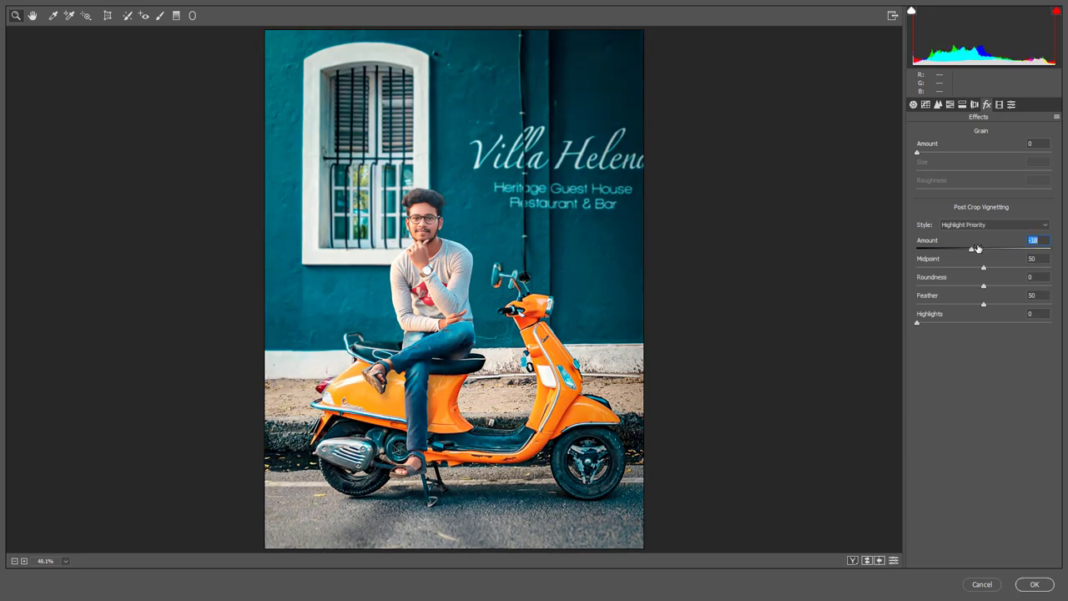
{"action": "left_click", "coordinate": [982, 224]}
{"action": "left_click", "coordinate": [969, 249]}
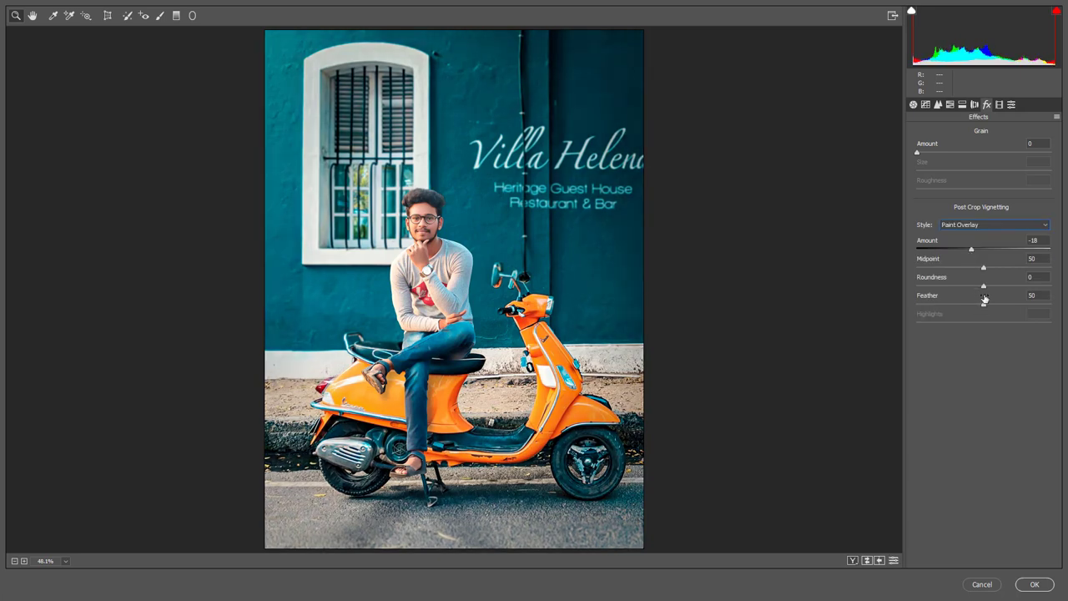
{"action": "mouse_move", "coordinate": [983, 302]}
{"action": "left_mouse_down"}
{"action": "mouse_move", "coordinate": [991, 300]}
{"action": "mouse_move", "coordinate": [970, 249]}
{"action": "left_mouse_up"}
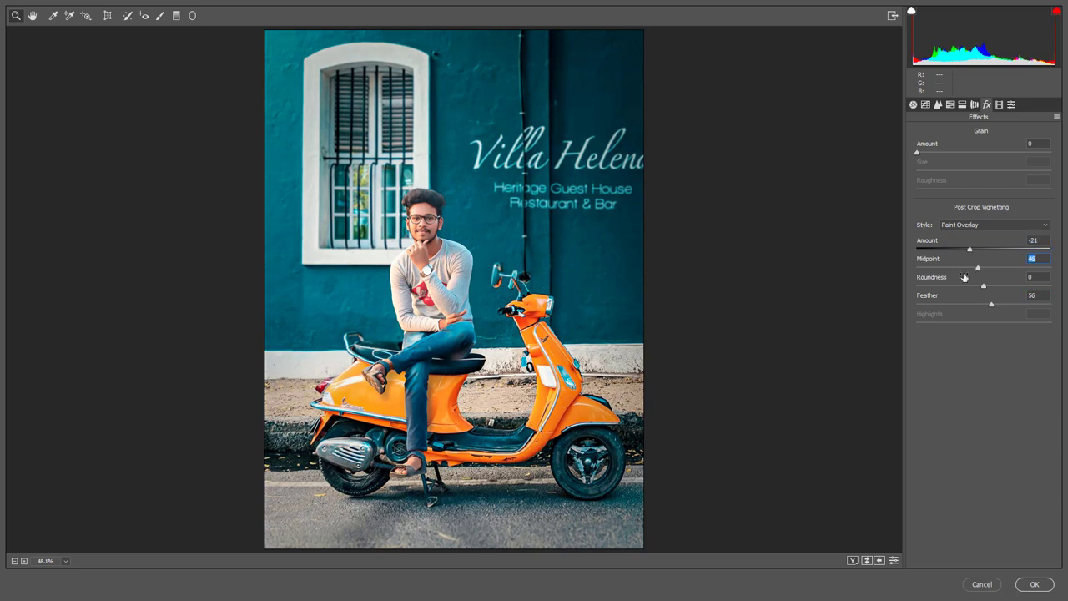
{"action": "left_click", "coordinate": [1033, 584]}
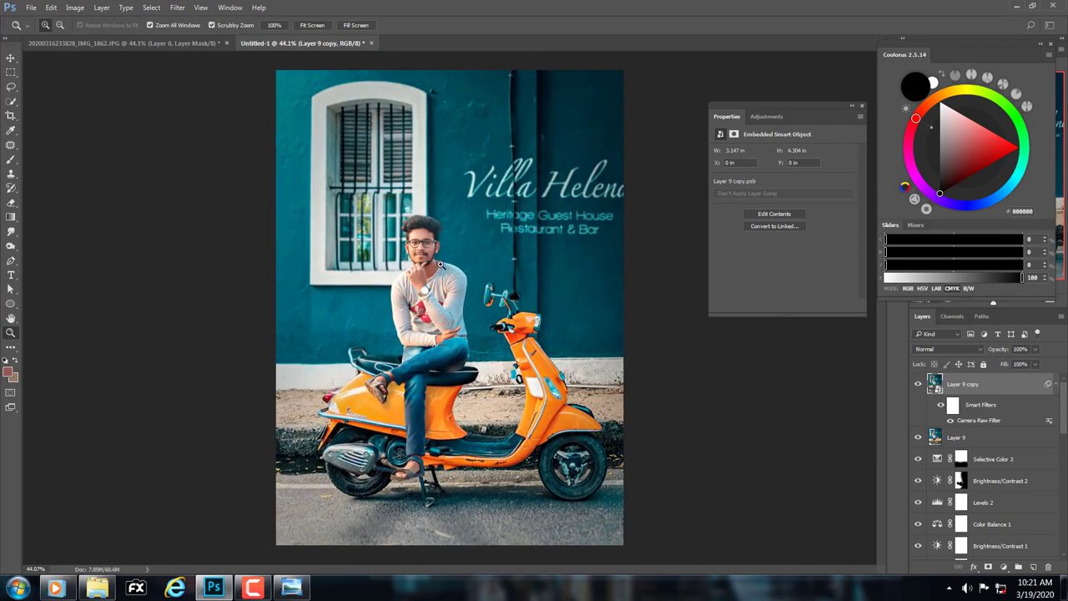
Step: Switch to the original JPG photo document and fit it on screen
{"action": "left_click_drag", "start_coordinate": [445, 265], "coordinate": [407, 284]}
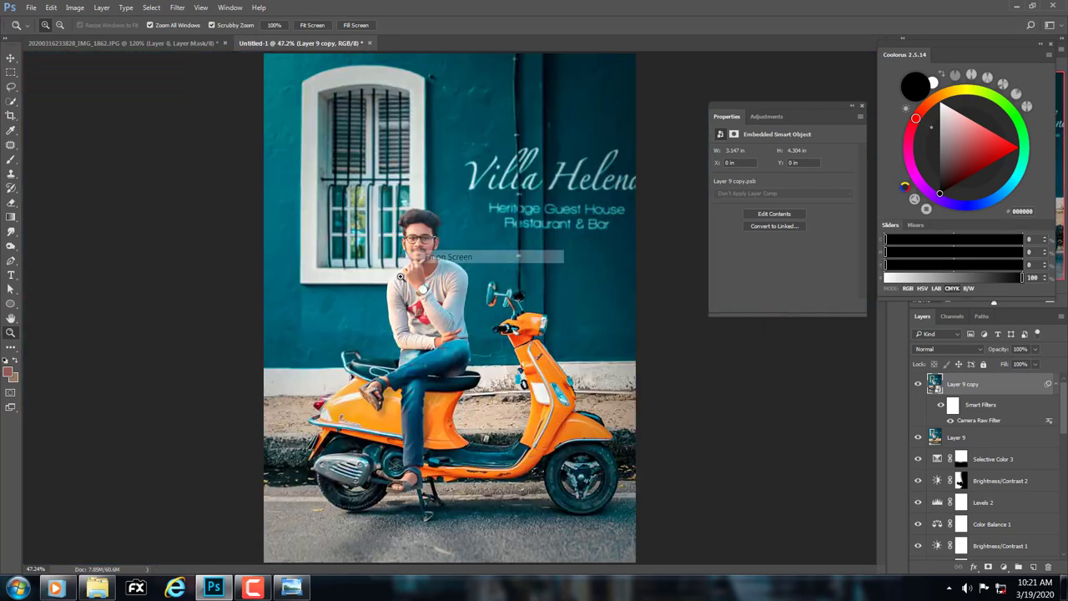
{"action": "left_click", "coordinate": [130, 43]}
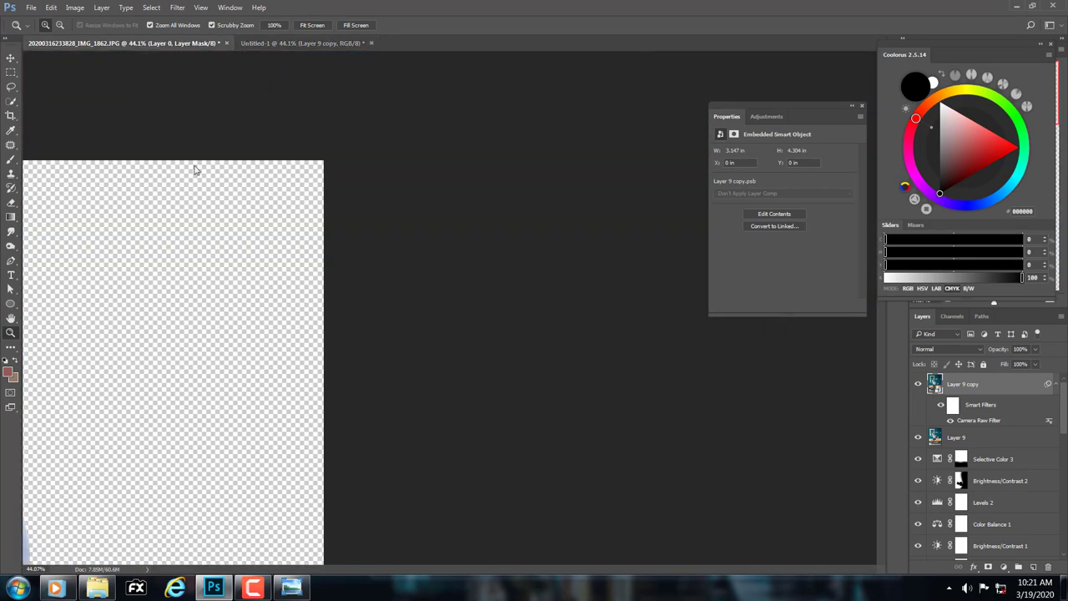
{"action": "right_click", "coordinate": [185, 273]}
{"action": "left_click", "coordinate": [213, 280]}
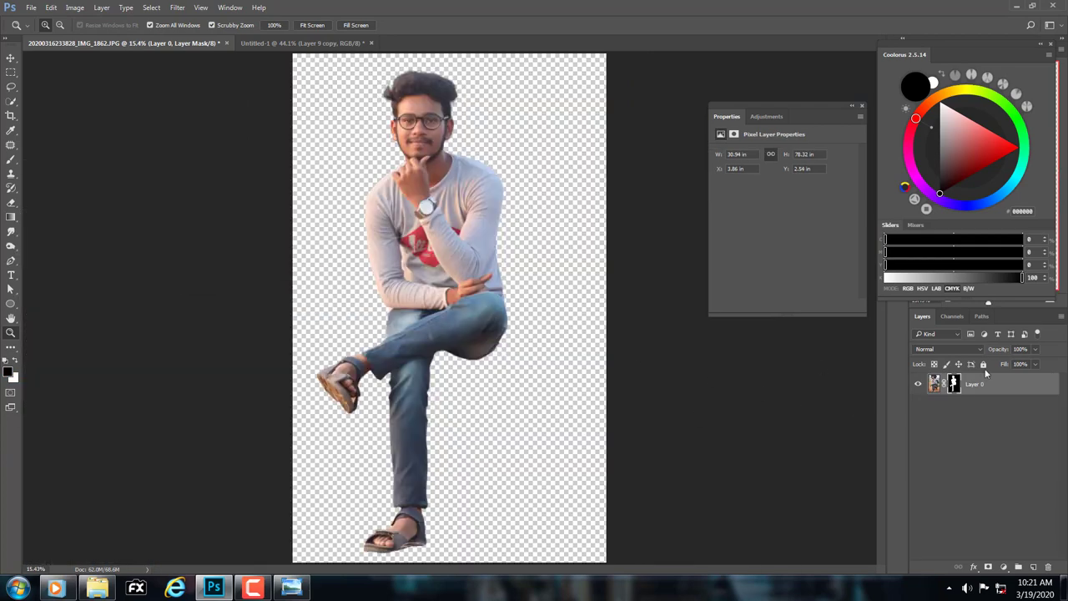
Step: Delete the layer mask to reveal the full photo, then return to the Untitled-1 composite
{"action": "right_click", "coordinate": [953, 385]}
{"action": "left_click", "coordinate": [968, 410]}
{"action": "mouse_move", "coordinate": [479, 141]}
{"action": "left_mouse_down"}
{"action": "mouse_move", "coordinate": [364, 181]}
{"action": "mouse_move", "coordinate": [327, 164]}
{"action": "left_mouse_up"}
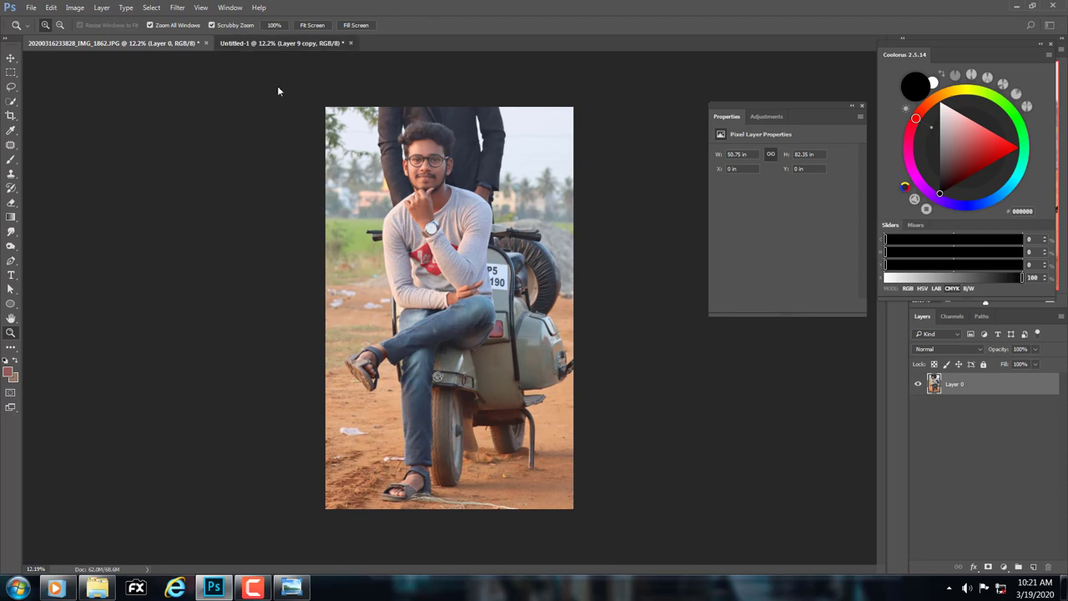
{"action": "left_click", "coordinate": [281, 43]}
{"action": "left_click_drag", "start_coordinate": [440, 210], "coordinate": [486, 186]}
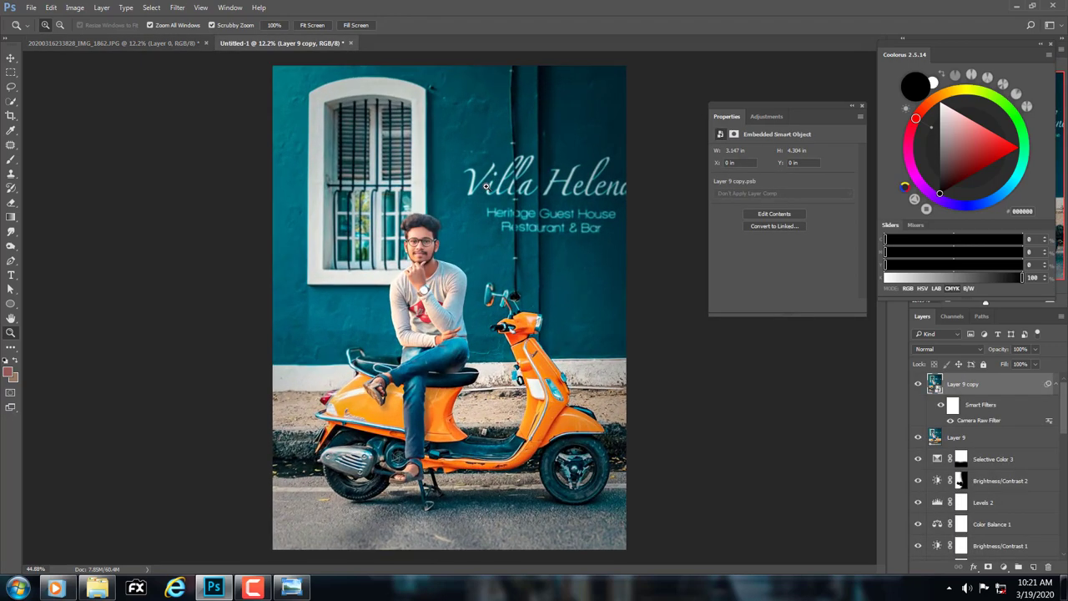